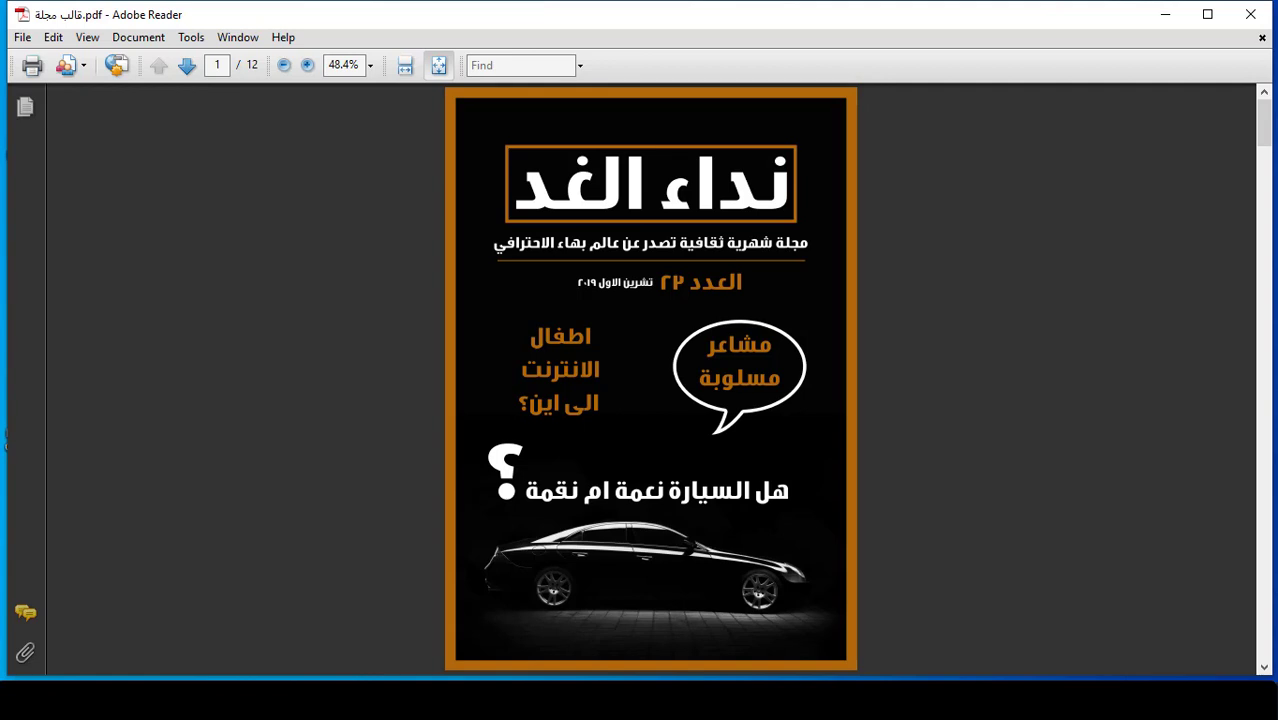
- Look through the cover and inside pages of the finished magazine PDF, and switch to Photoshop
scroll(687, 574, down, 15)
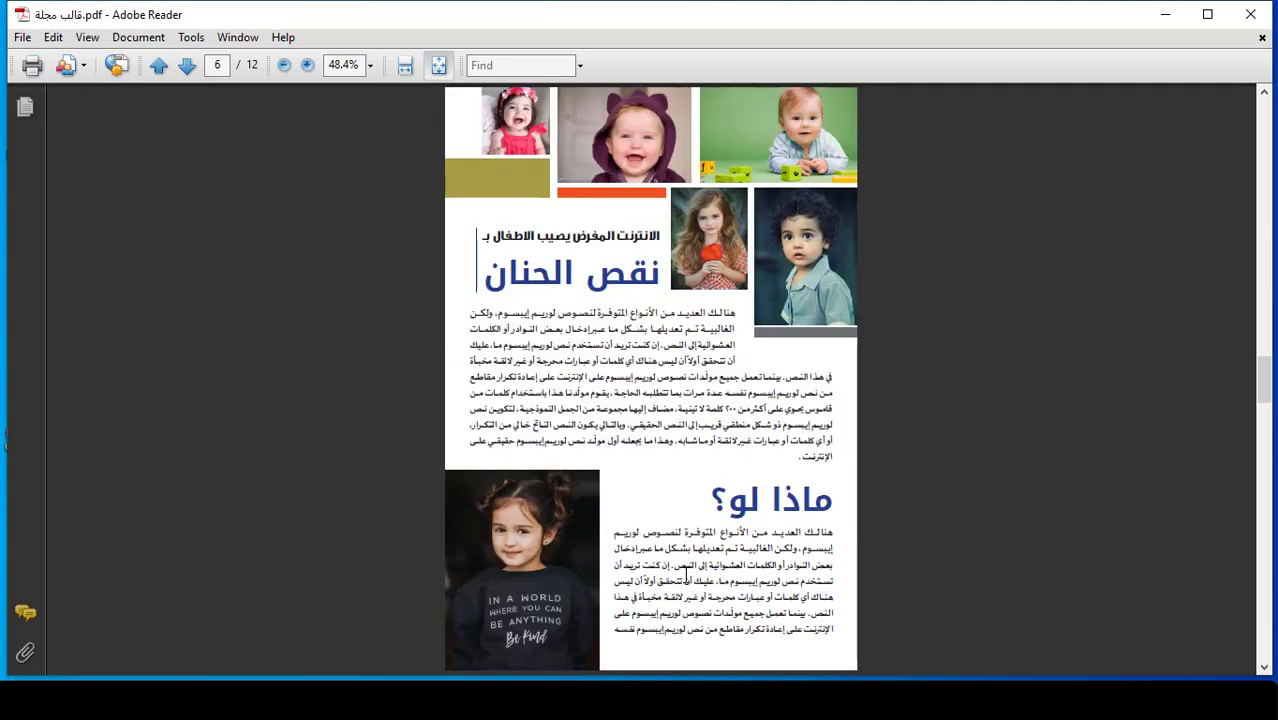
scroll(687, 574, up, 3)
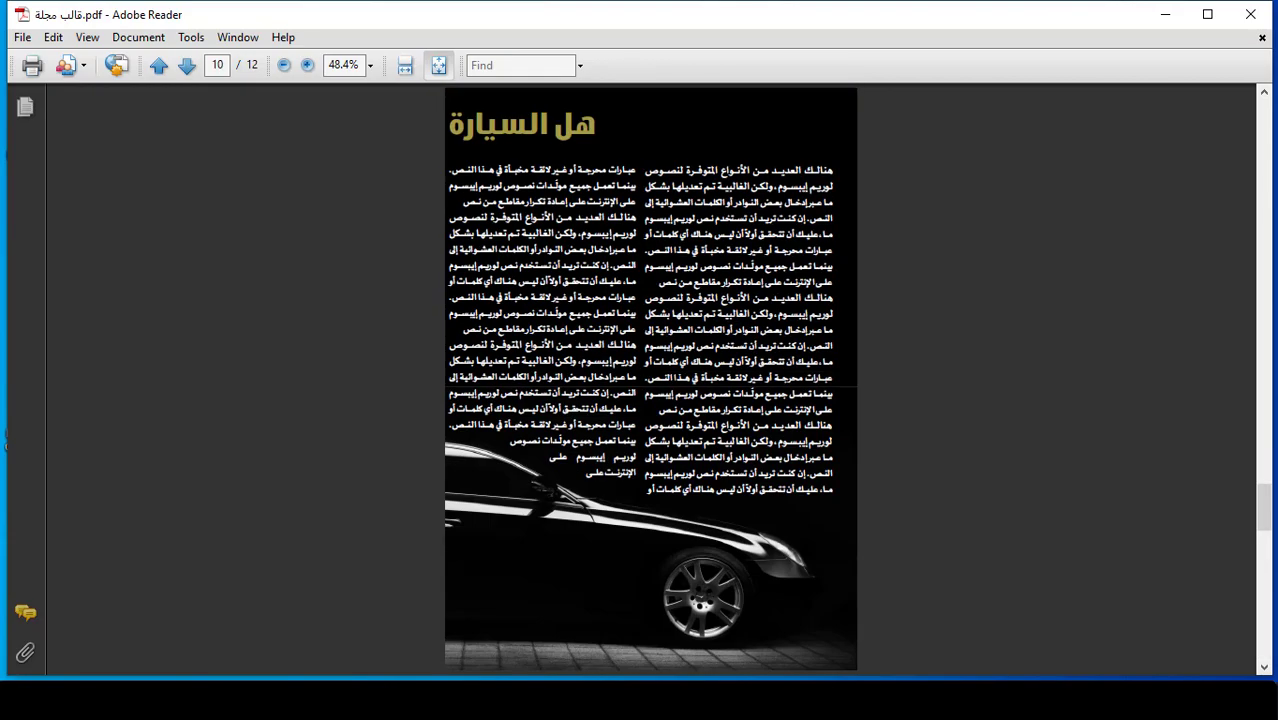
scroll(603, 450, up, 12)
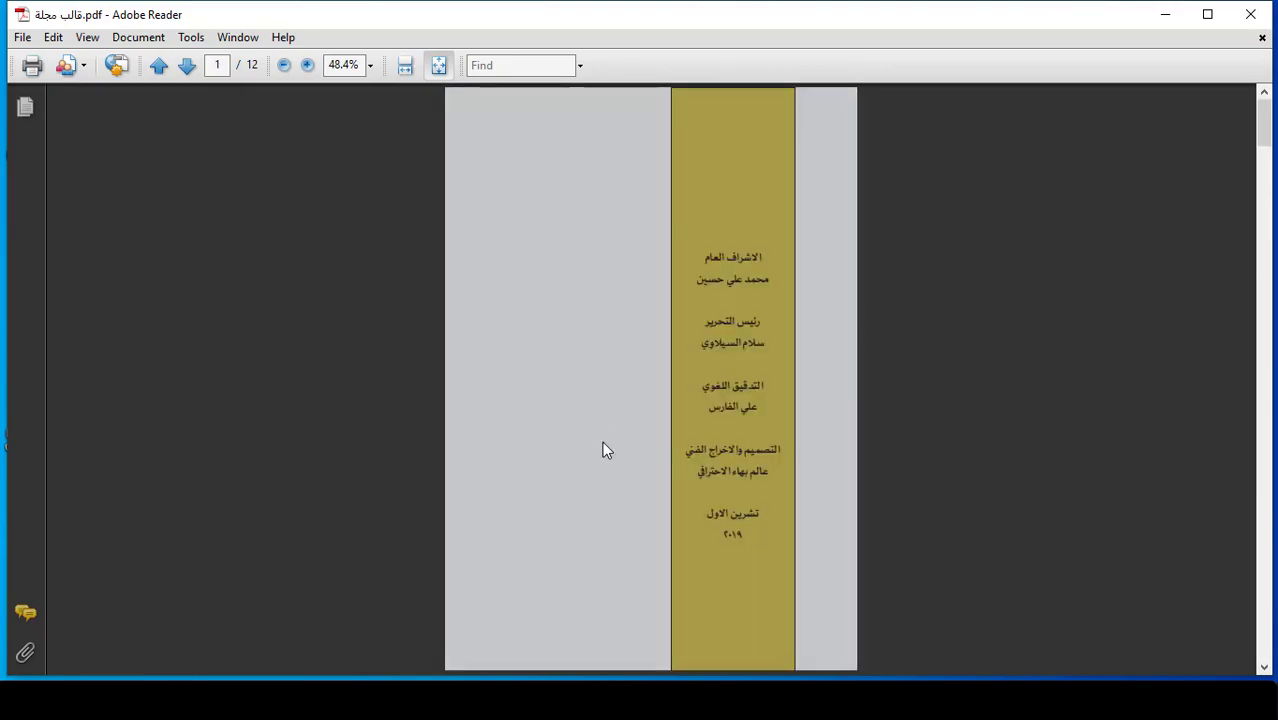
click(1166, 14)
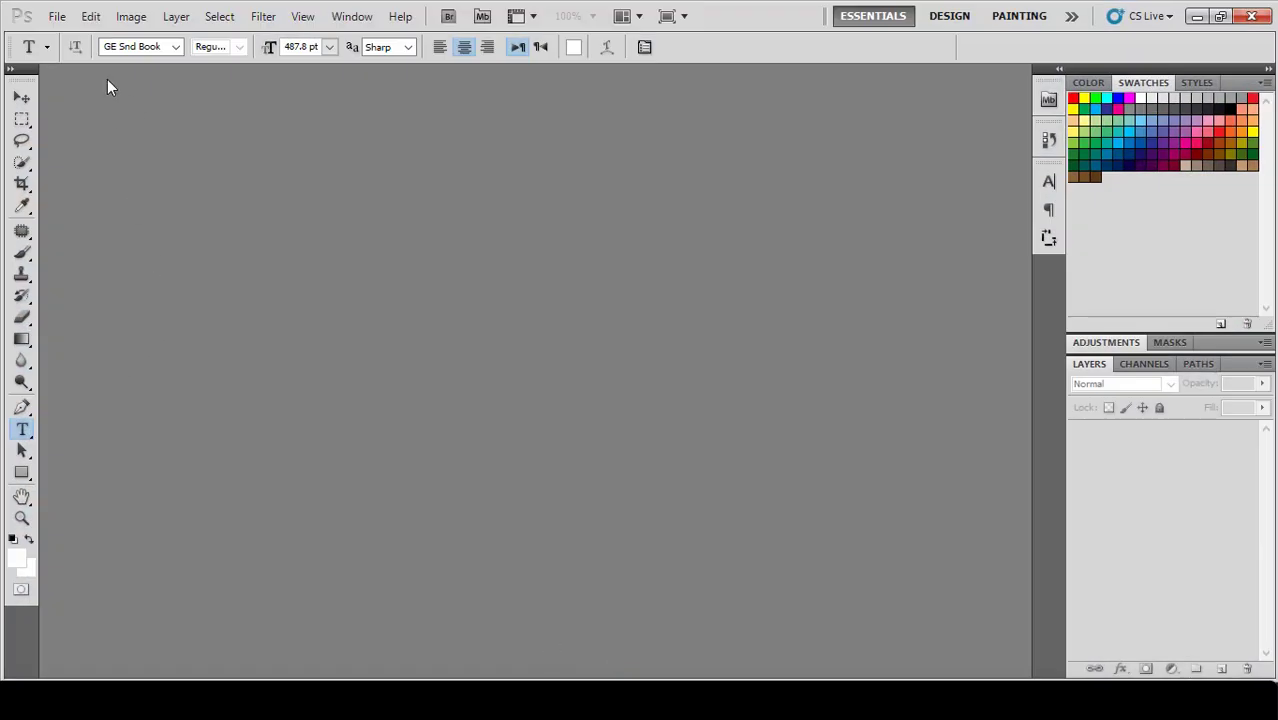
- Create a new A4 International Paper document, 210 × 297 mm at 300 pixels/inch, in CMYK Color mode
click(57, 16)
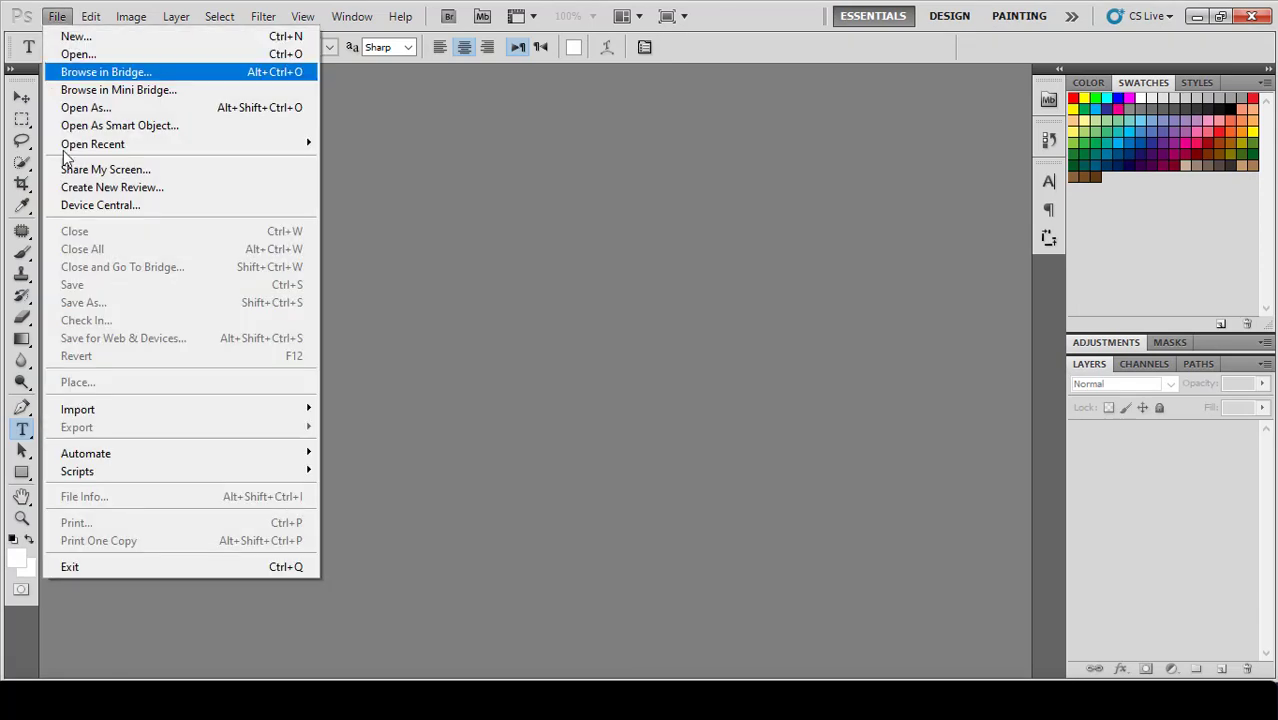
click(72, 37)
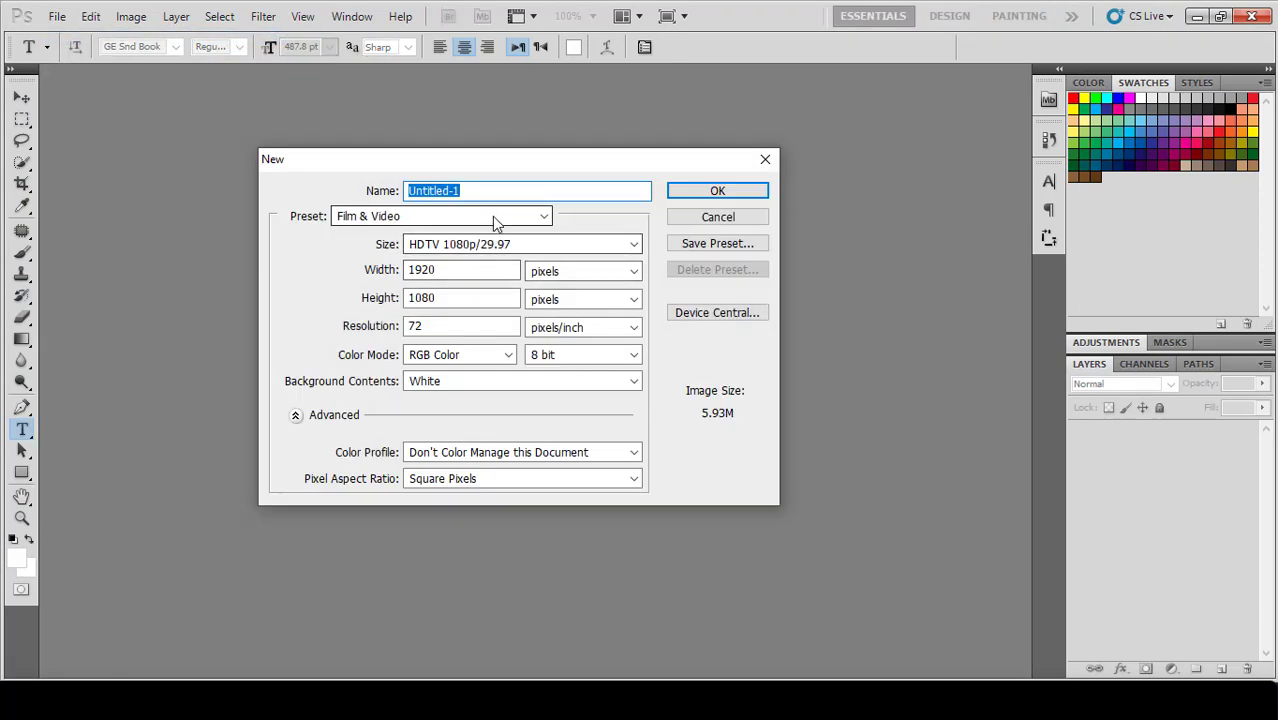
click(458, 220)
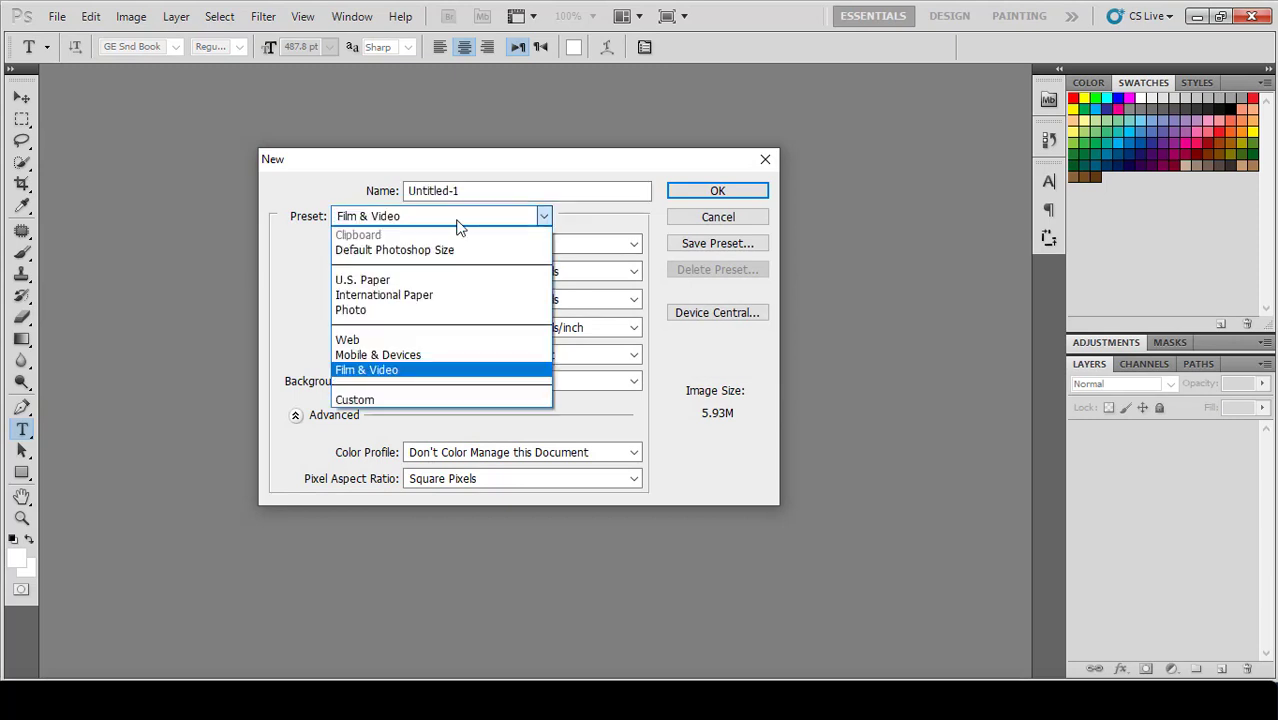
click(375, 294)
click(448, 354)
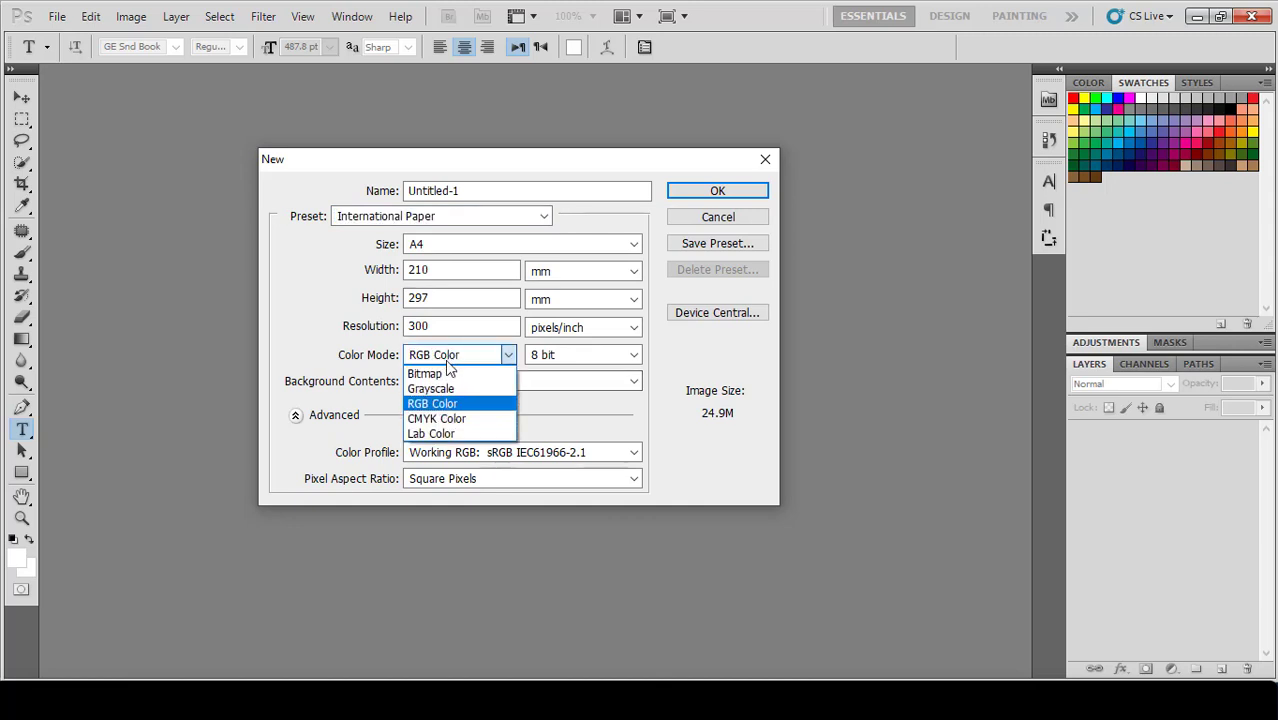
click(445, 418)
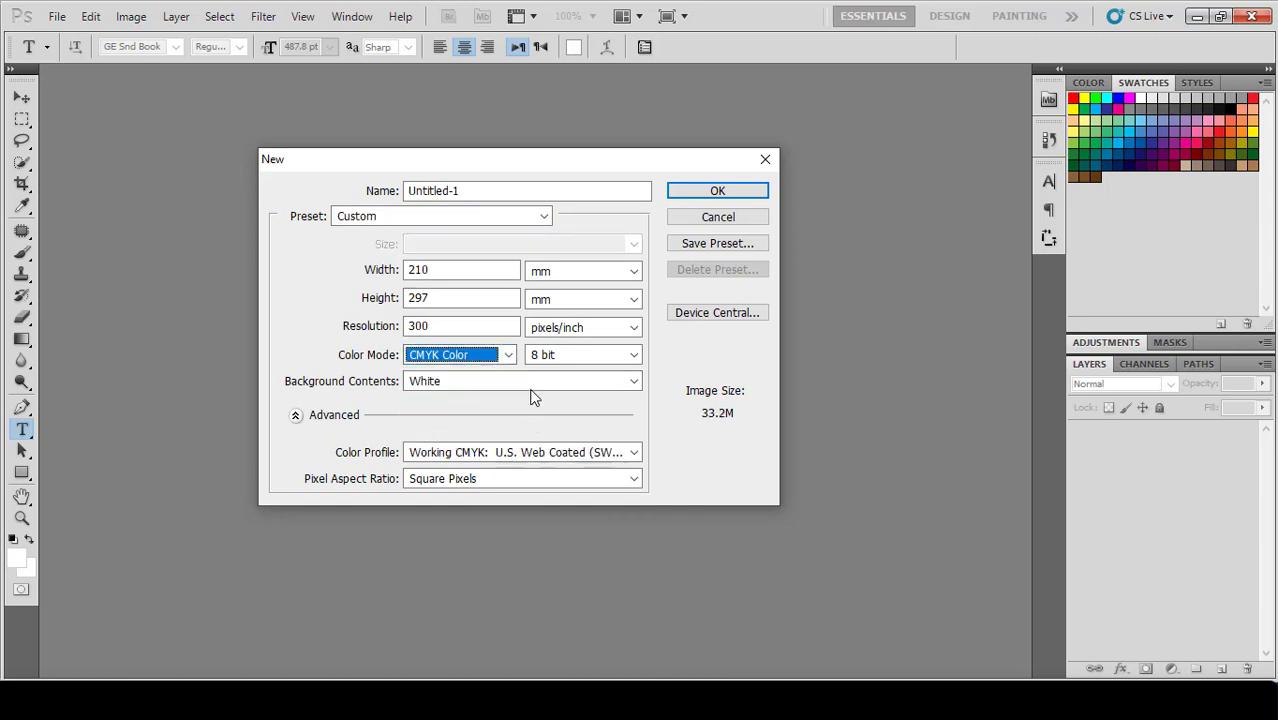
click(718, 192)
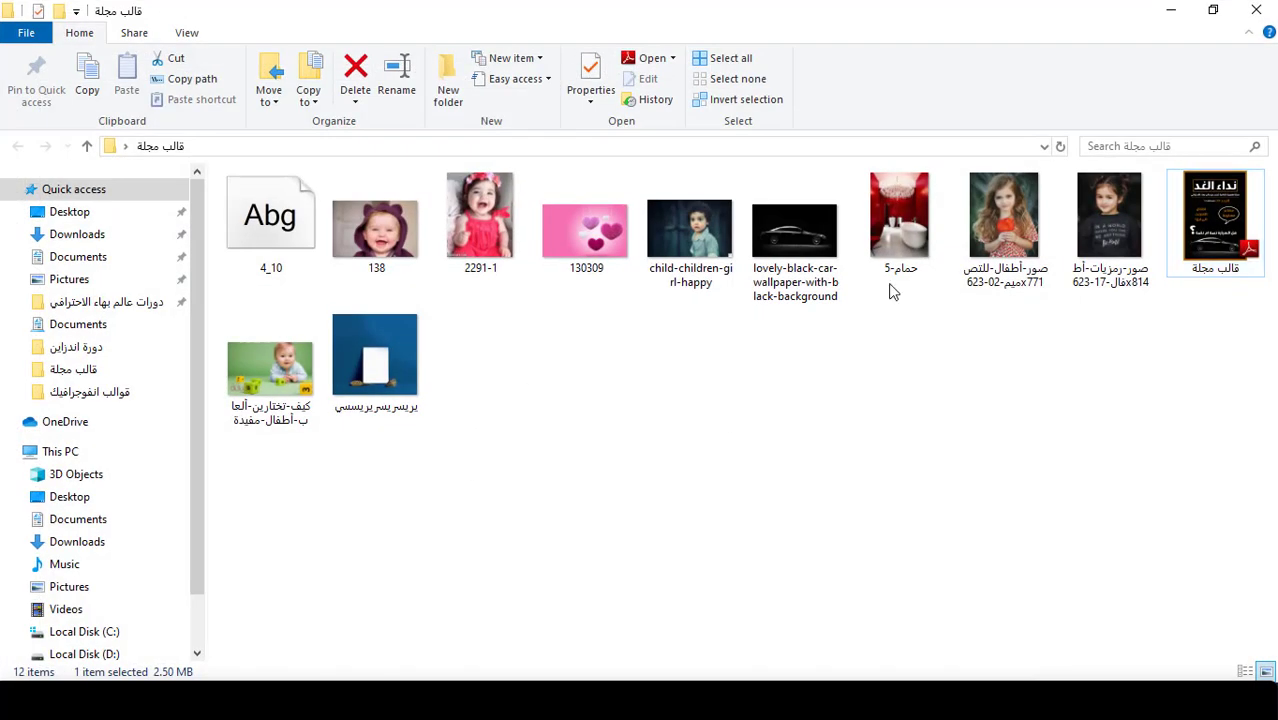
- Place the lovely-black-car-wallpaper-with-black-background image on the page, aligned with the bottom edge at full page width
drag(795, 235, 568, 480)
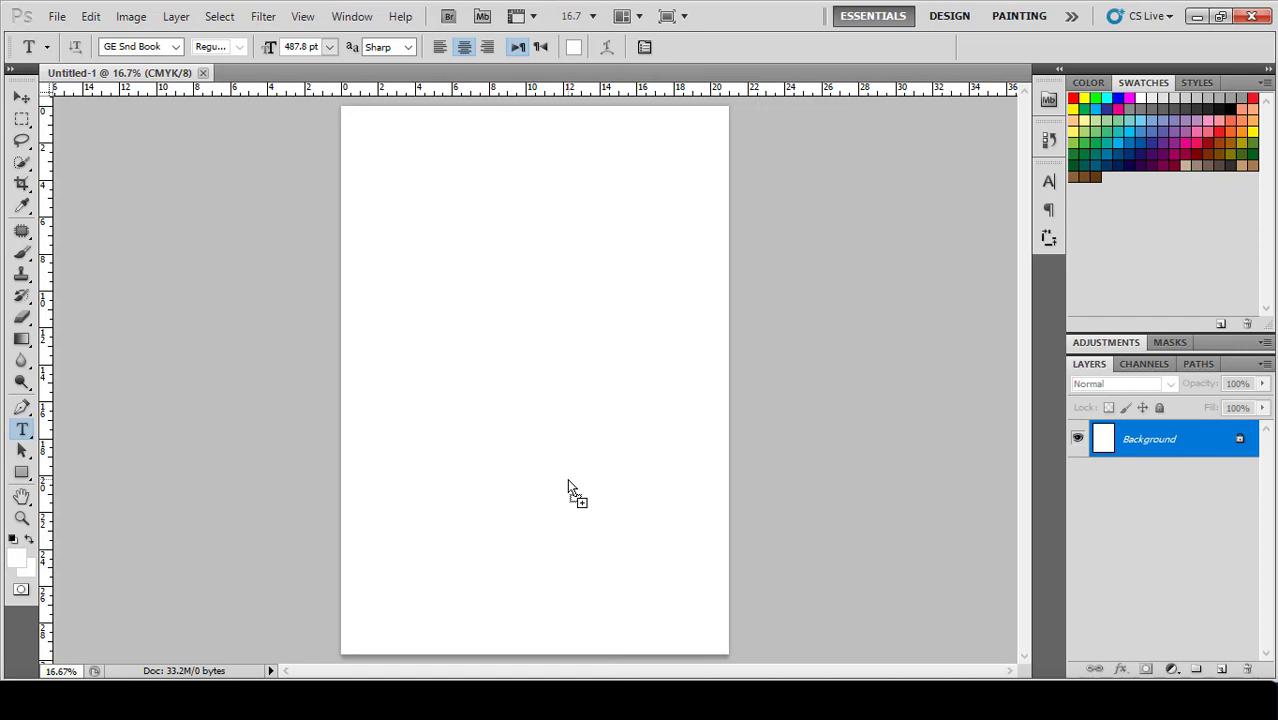
drag(537, 305, 537, 457)
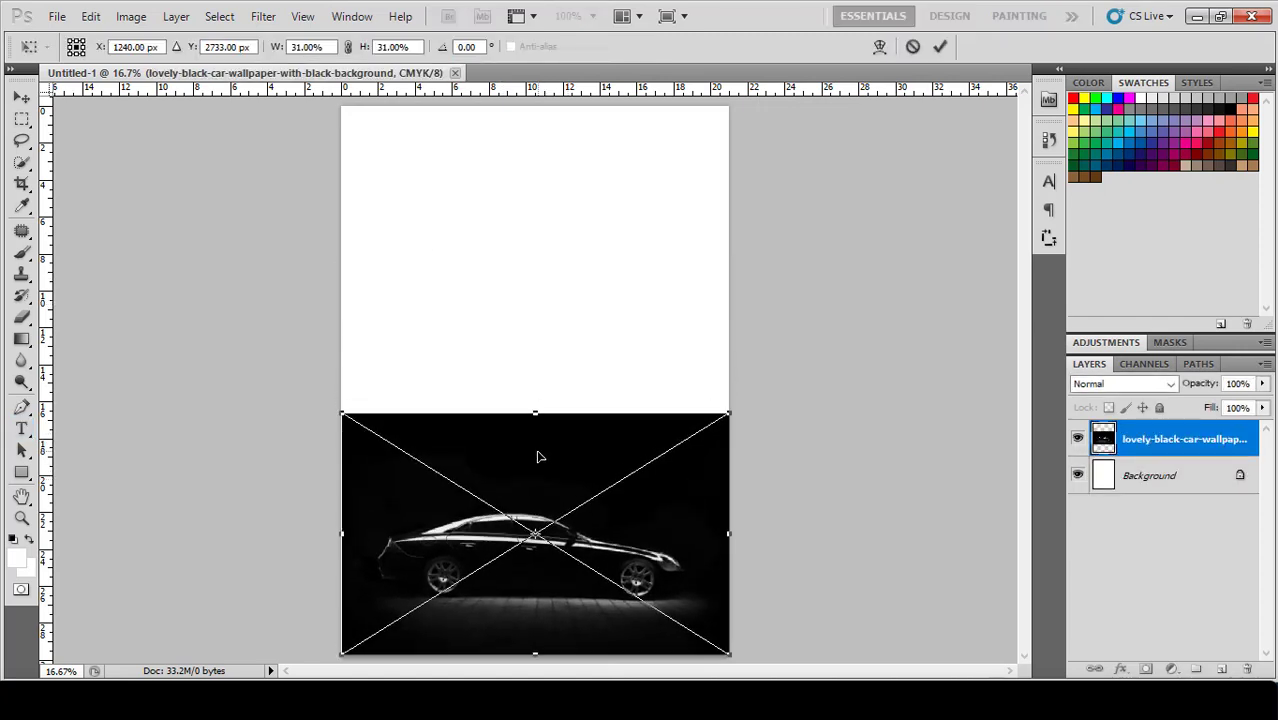
click(941, 47)
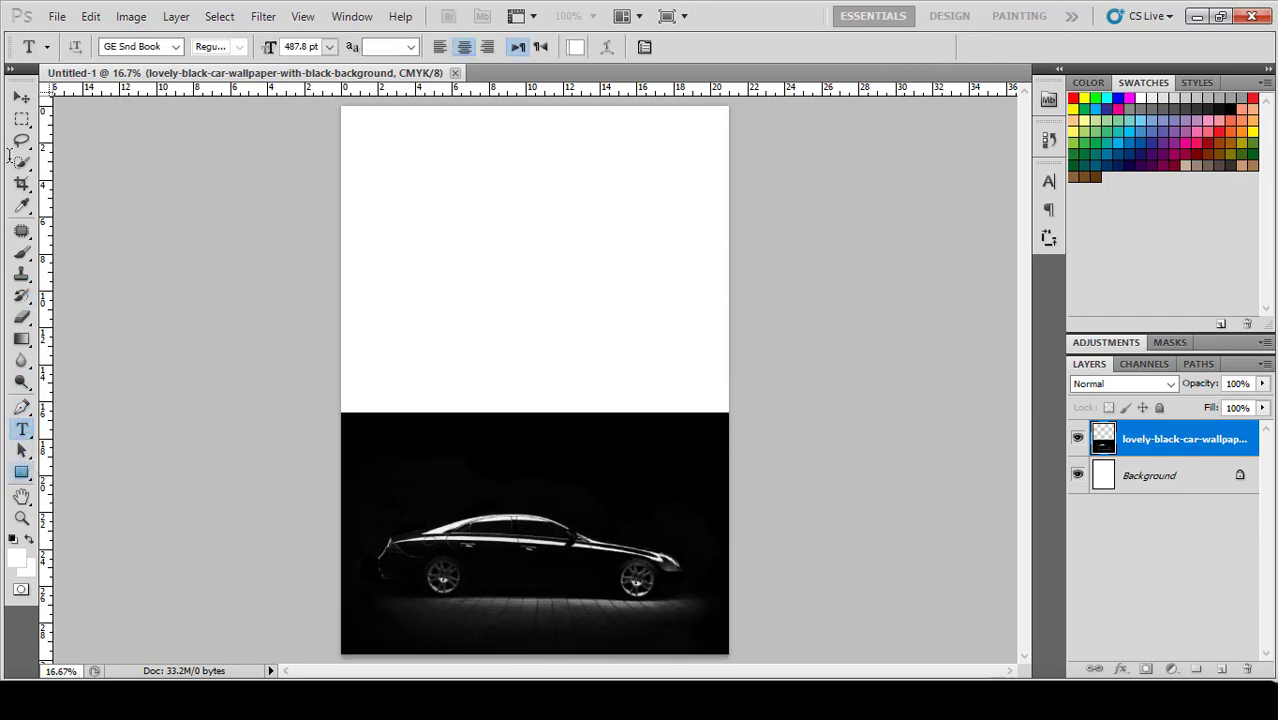
click(922, 240)
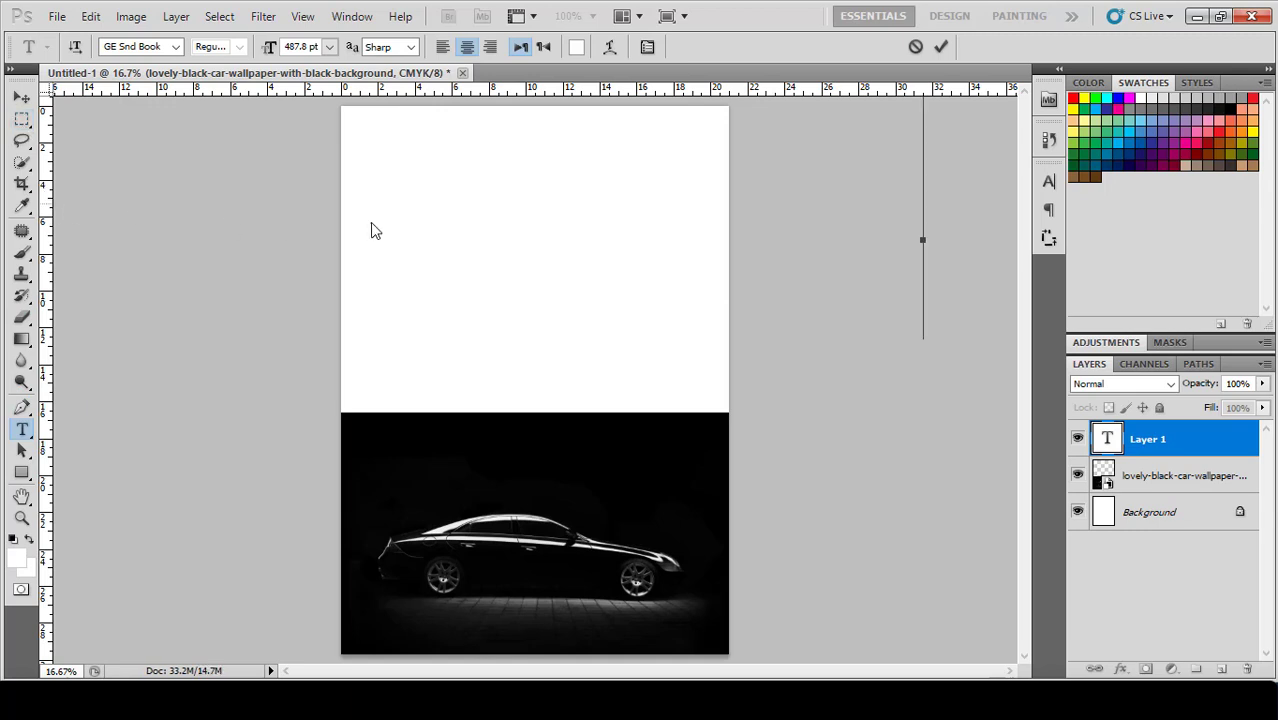
click(915, 47)
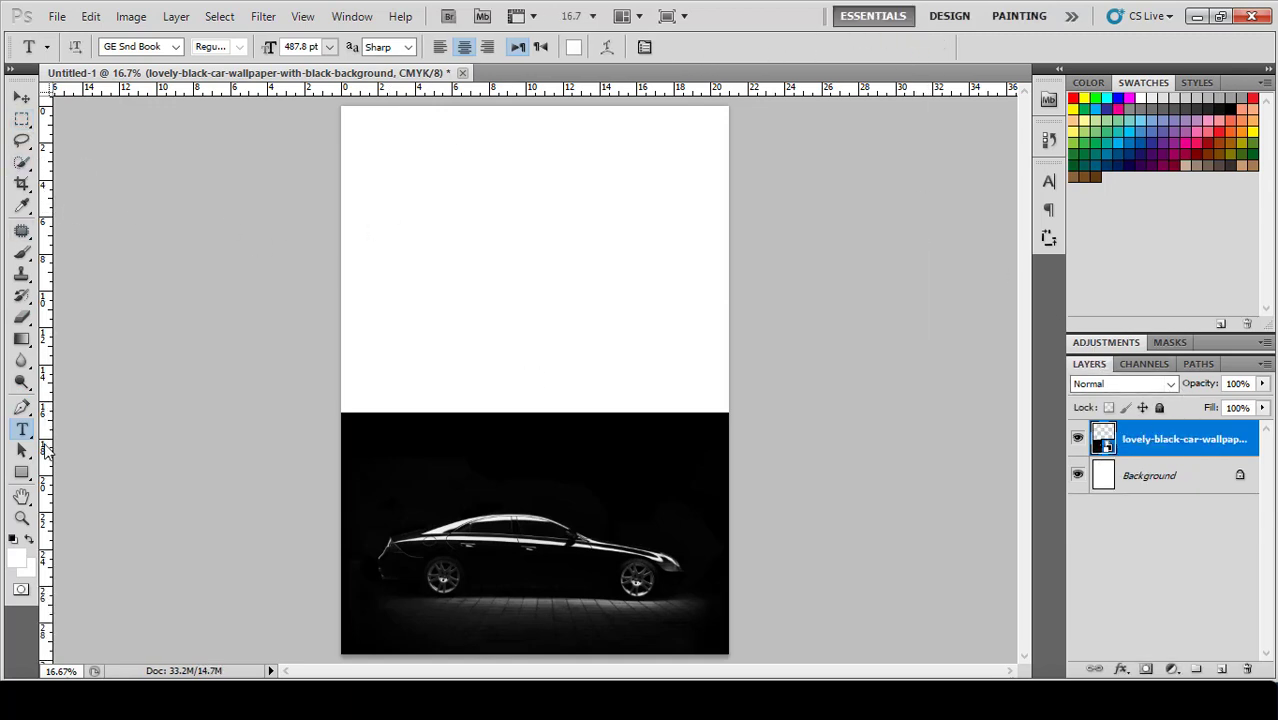
- Draw a rectangle shape over the upper part of the page, slightly overlapping the car image, and fill it with black (000000)
click(22, 472)
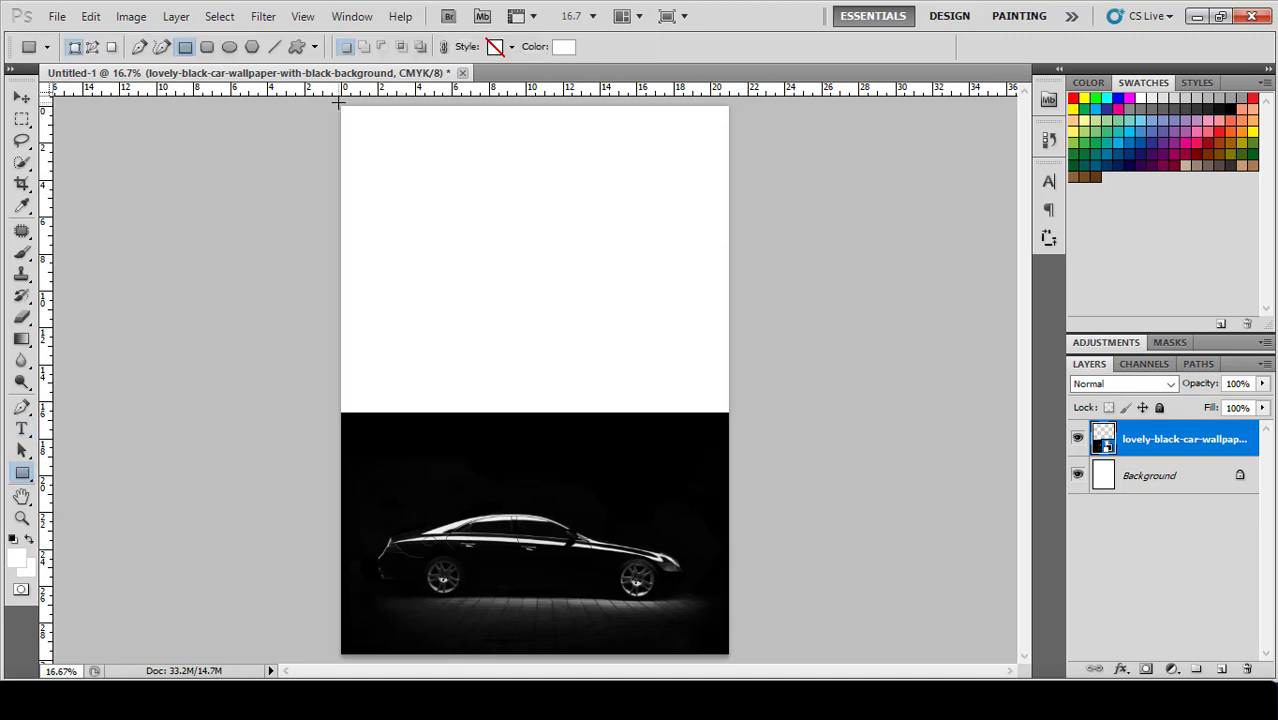
drag(340, 103, 741, 453)
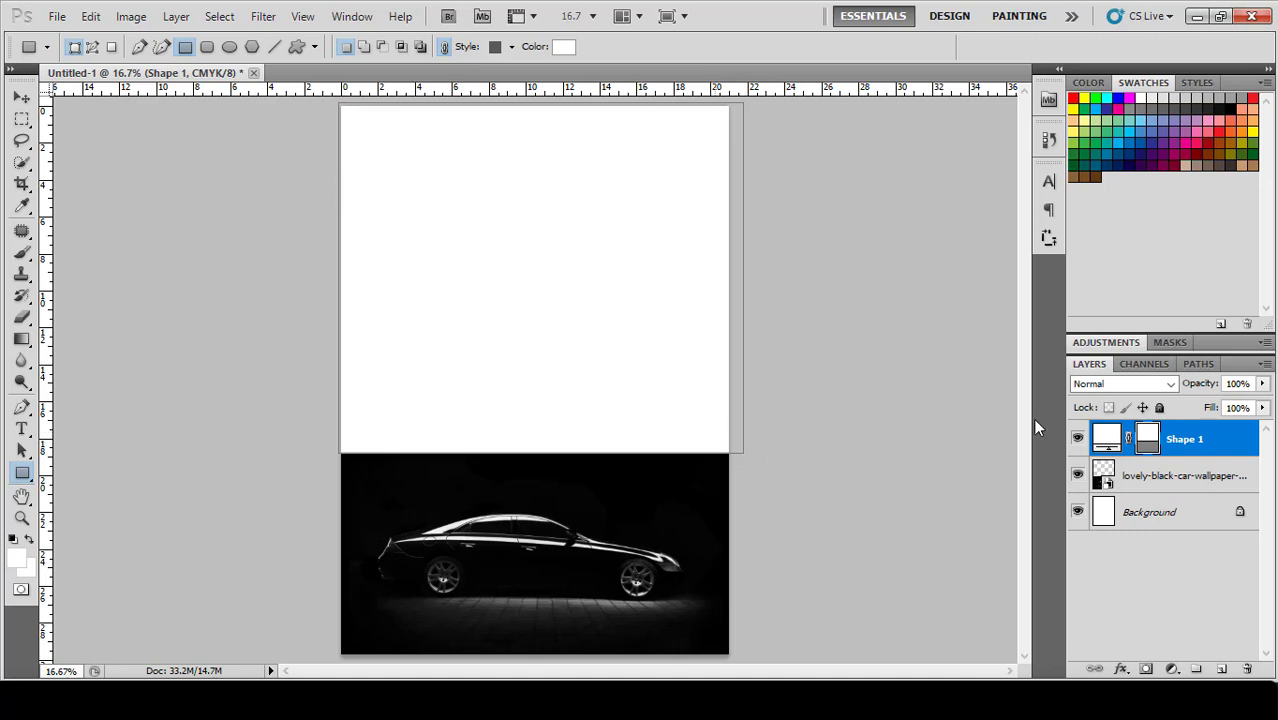
double_click(1107, 444)
click(856, 288)
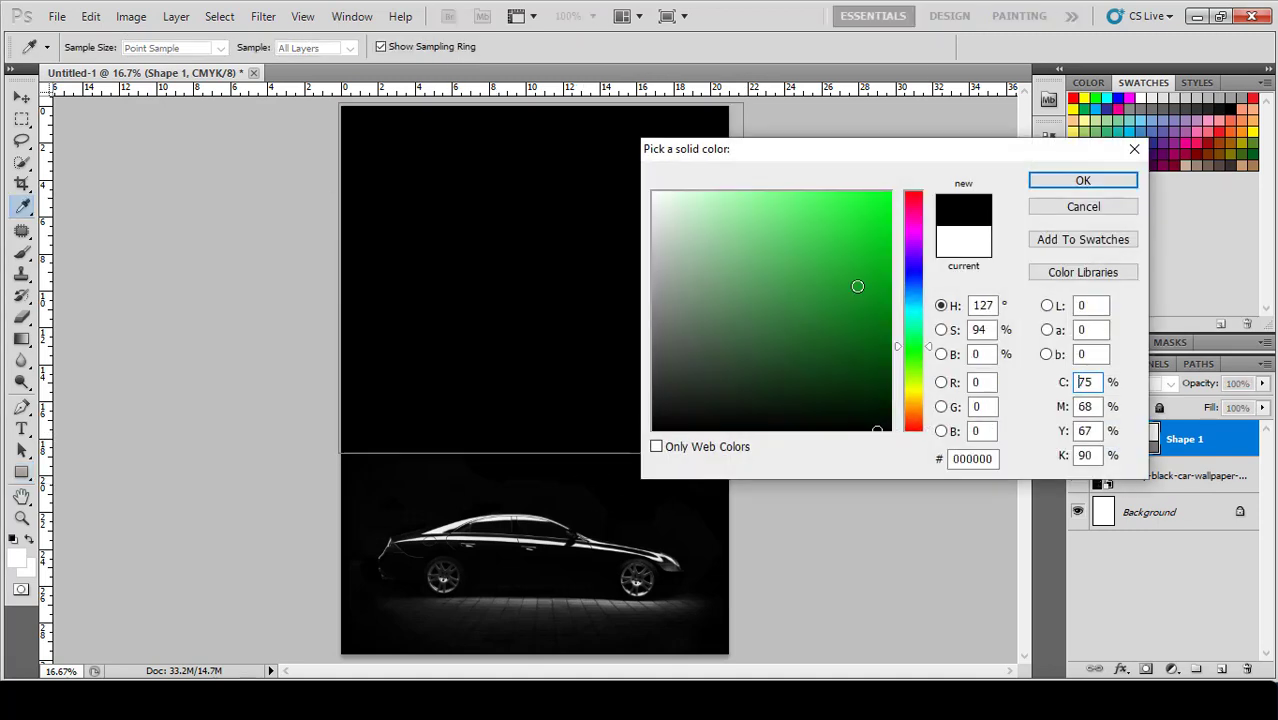
click(1070, 186)
- Resize the black rectangle so its left, right and top sides fit the page edges
click(22, 97)
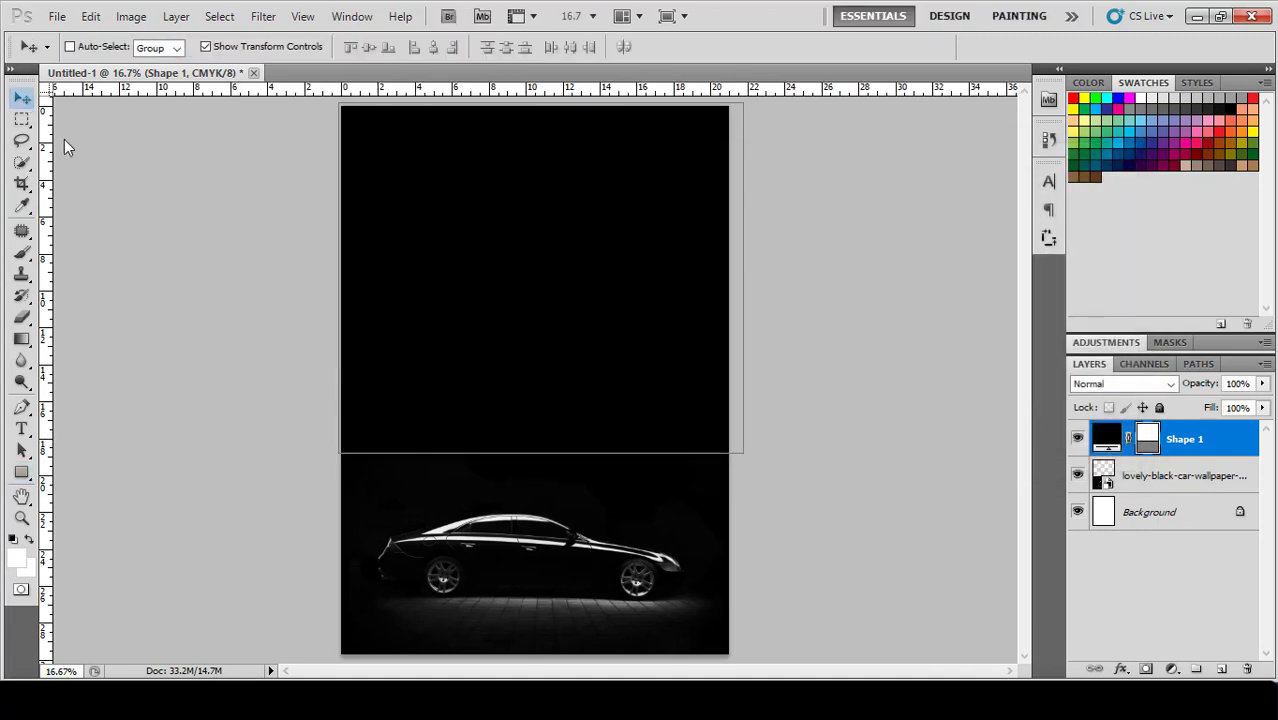
mouse_move(340, 283)
mouse_down()
mouse_move(285, 283)
mouse_move(342, 283)
mouse_up()
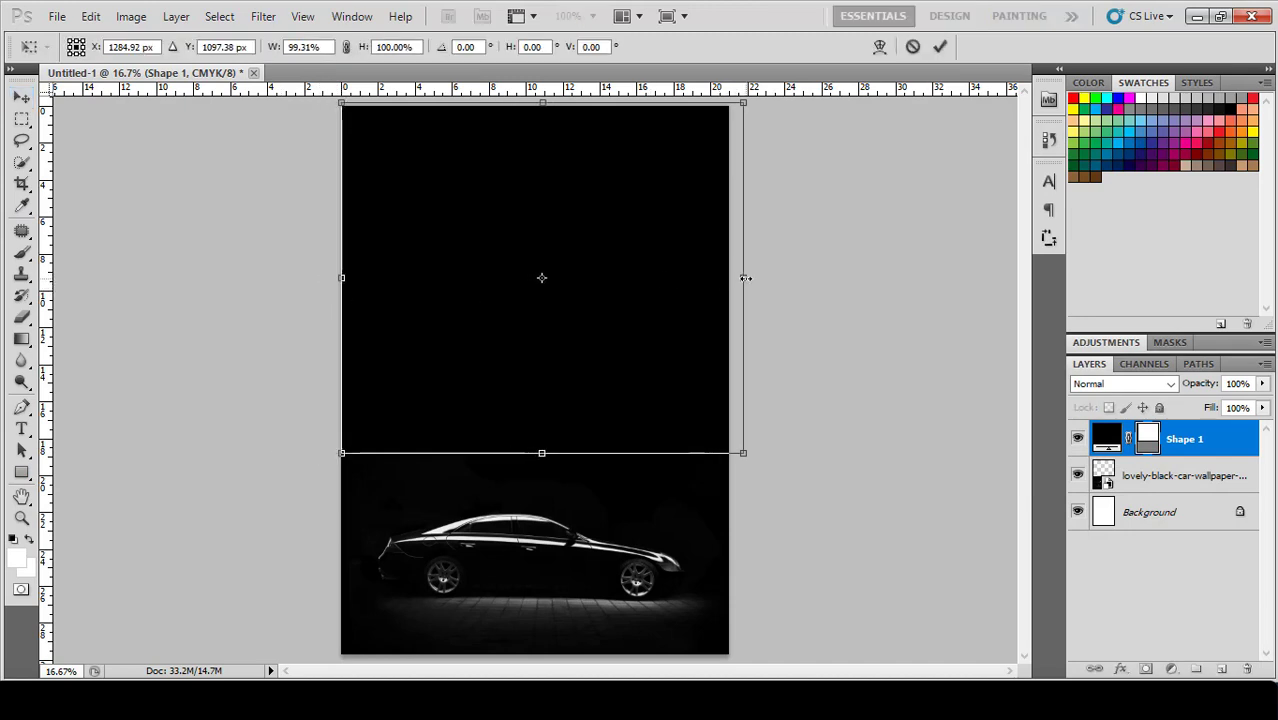
drag(745, 278, 731, 278)
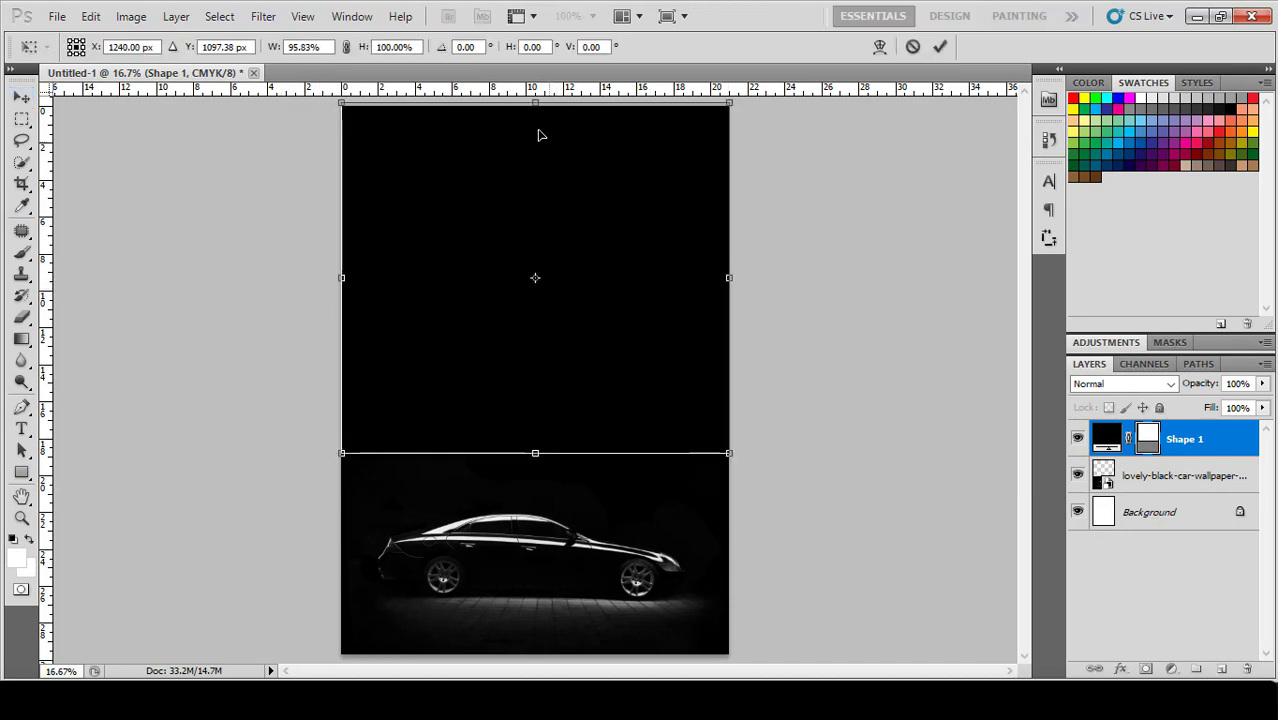
mouse_move(534, 106)
mouse_down()
mouse_move(534, 124)
mouse_move(534, 107)
mouse_up()
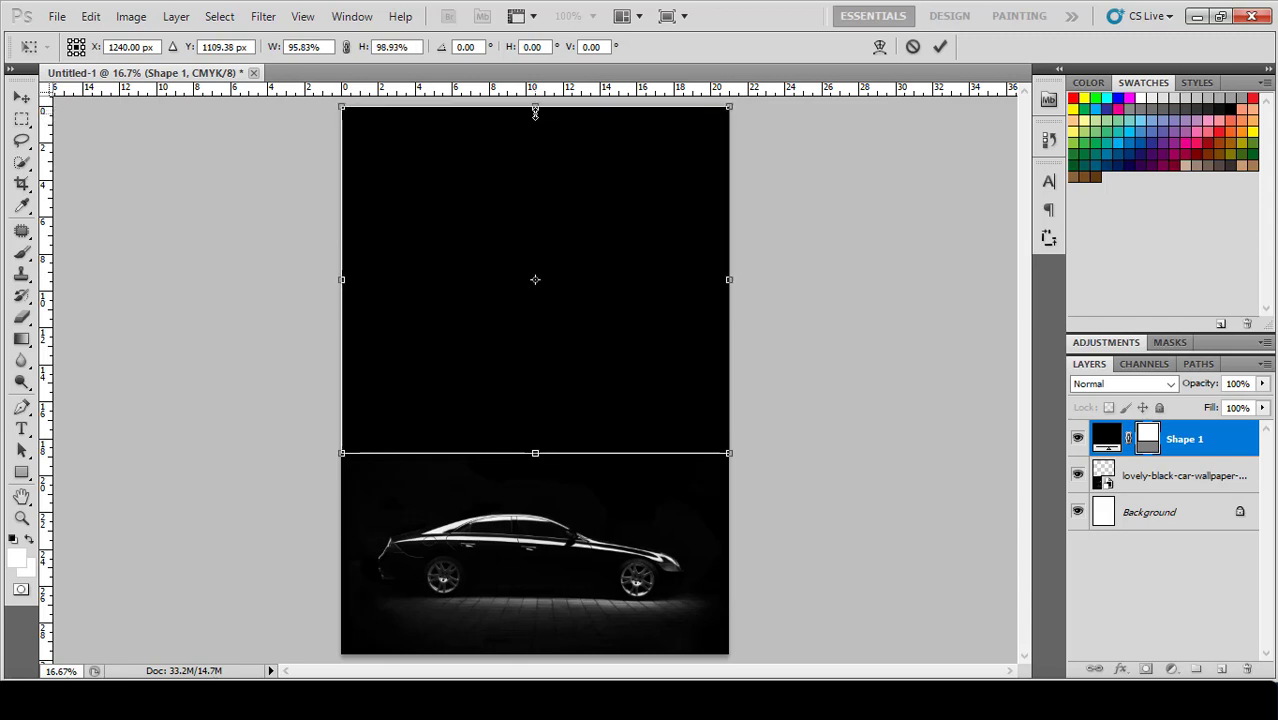
click(940, 48)
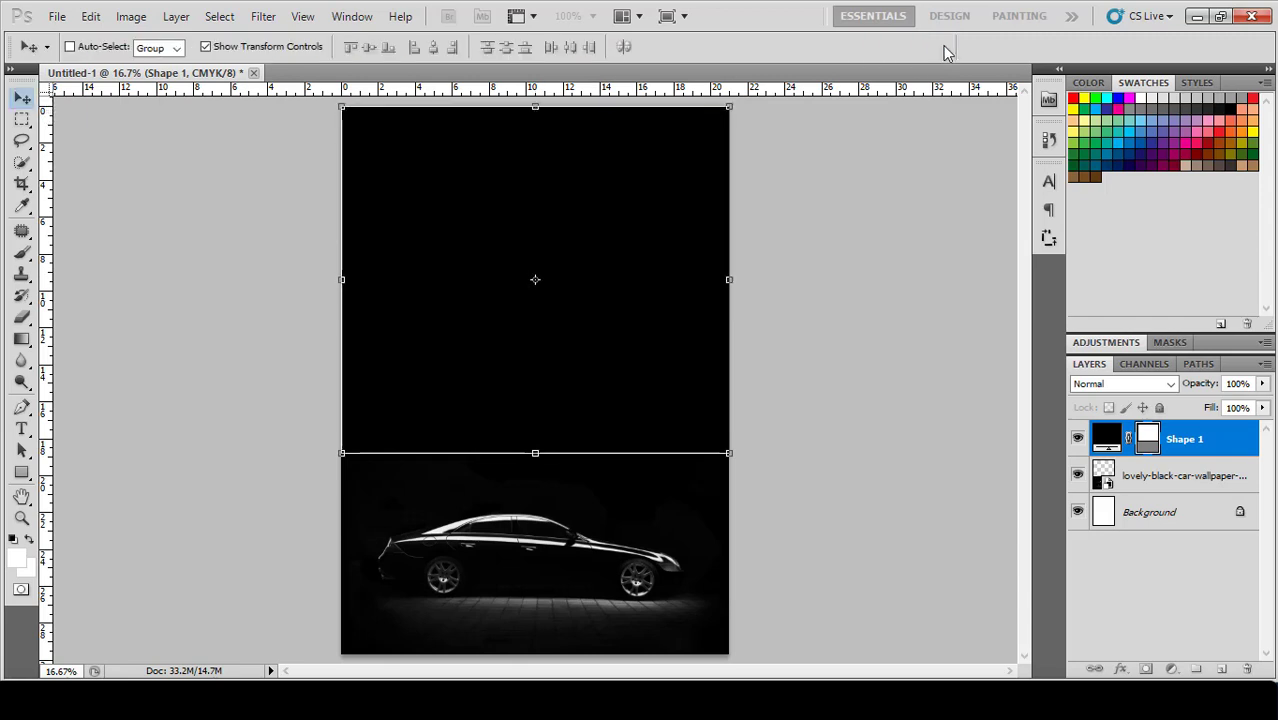
click(806, 327)
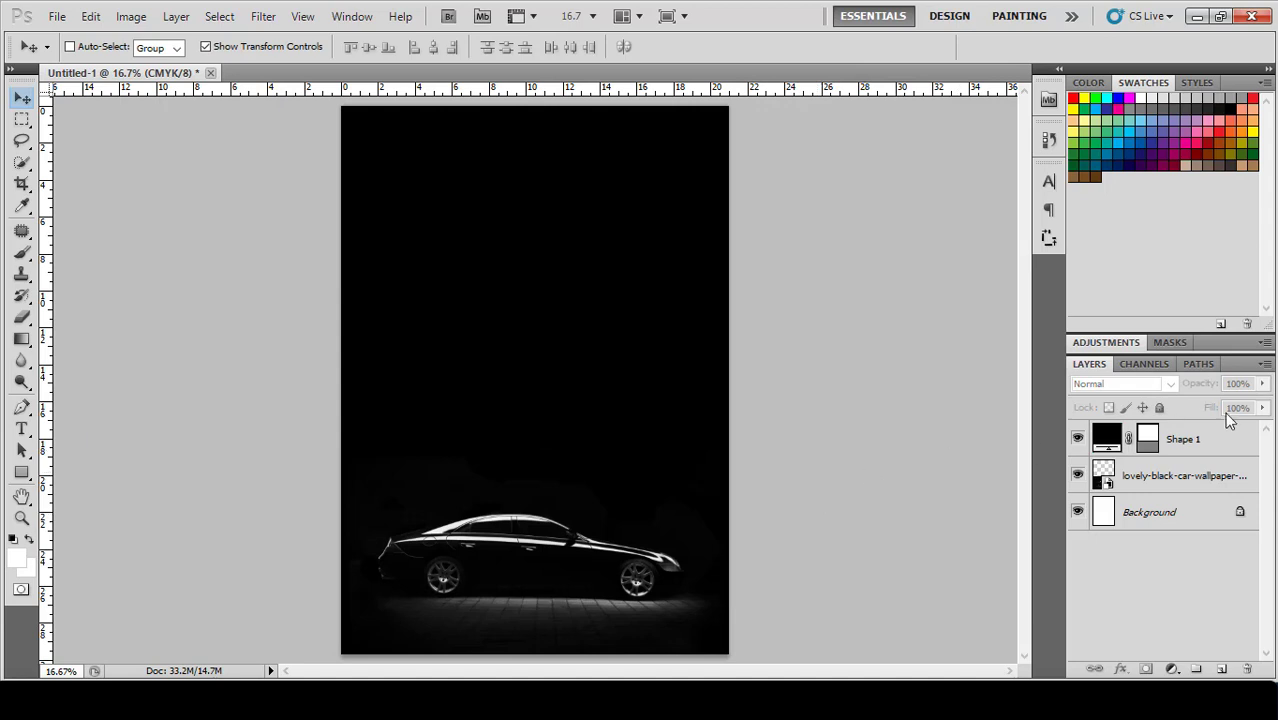
- Merge the black rectangle layer and the car image layer into one layer
click(1198, 448)
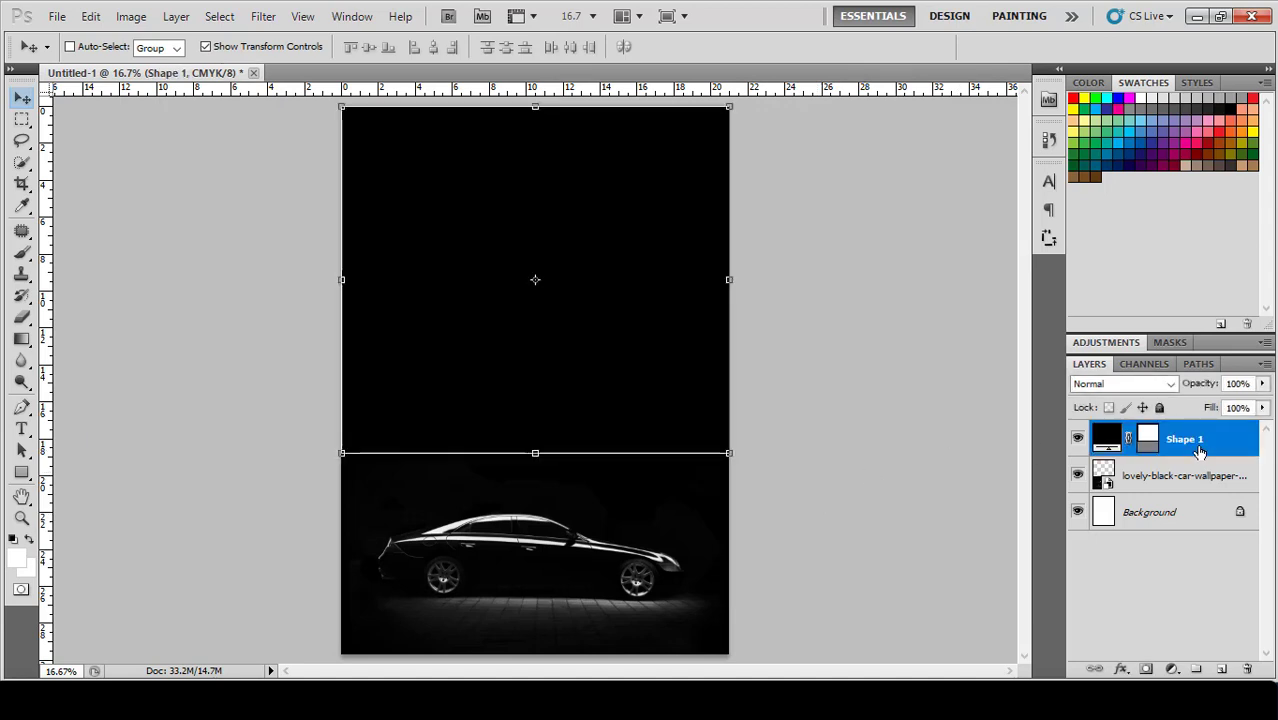
shift+click(1207, 478)
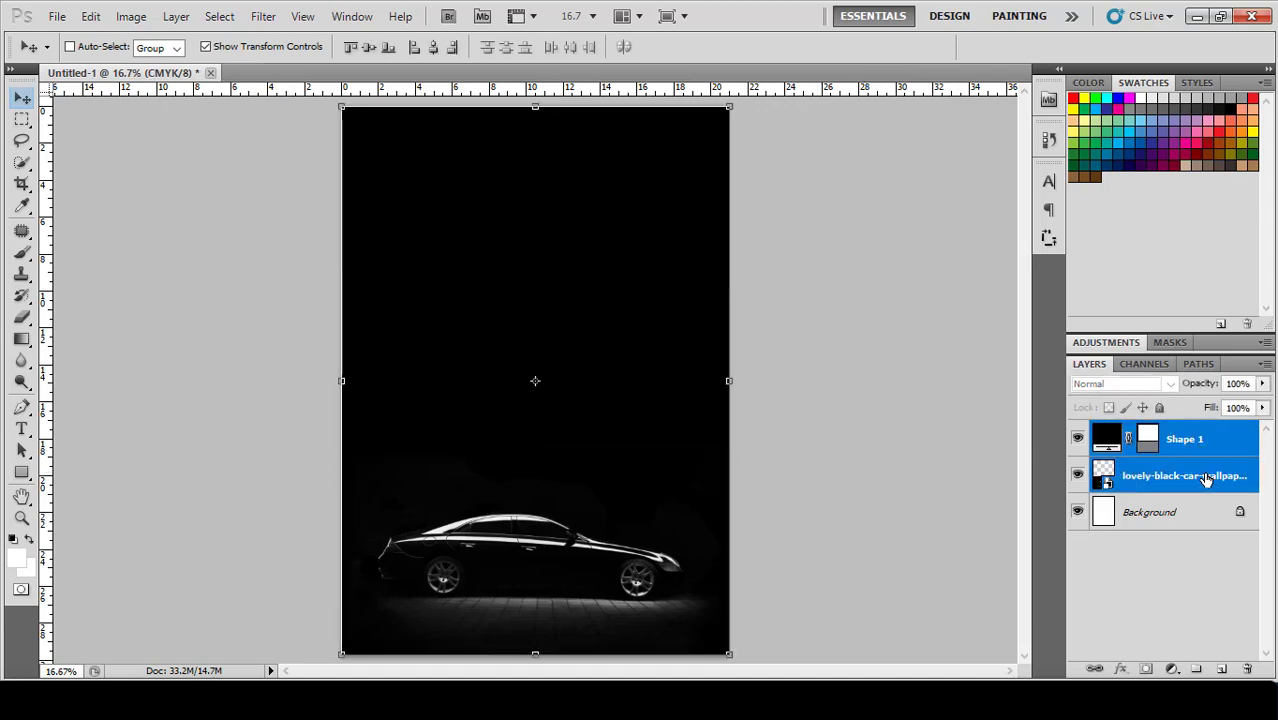
right_click(1207, 478)
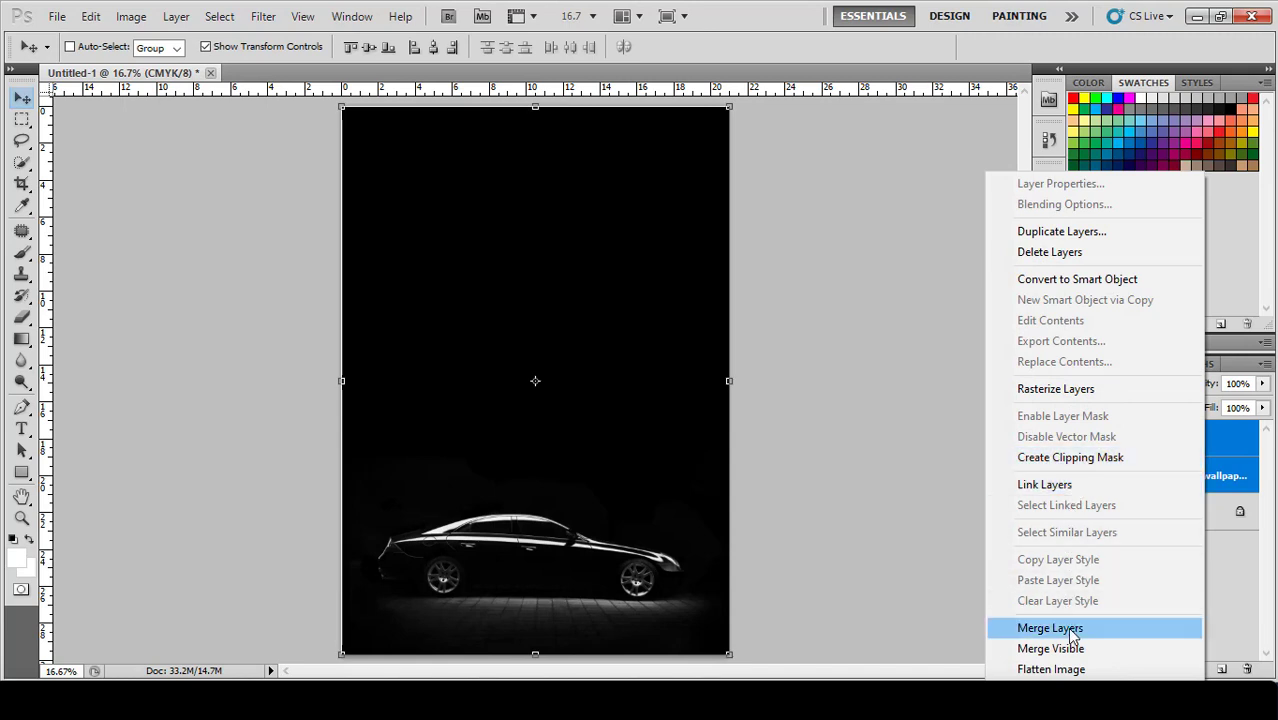
click(1072, 636)
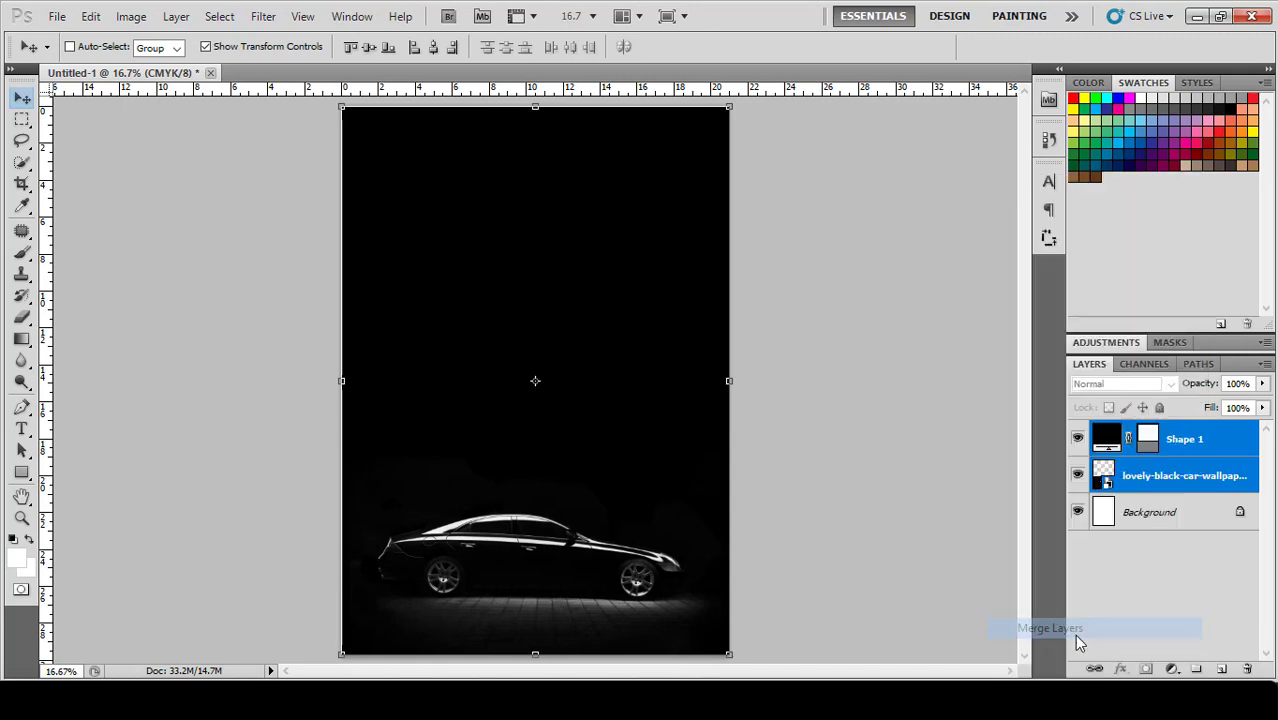
click(1158, 538)
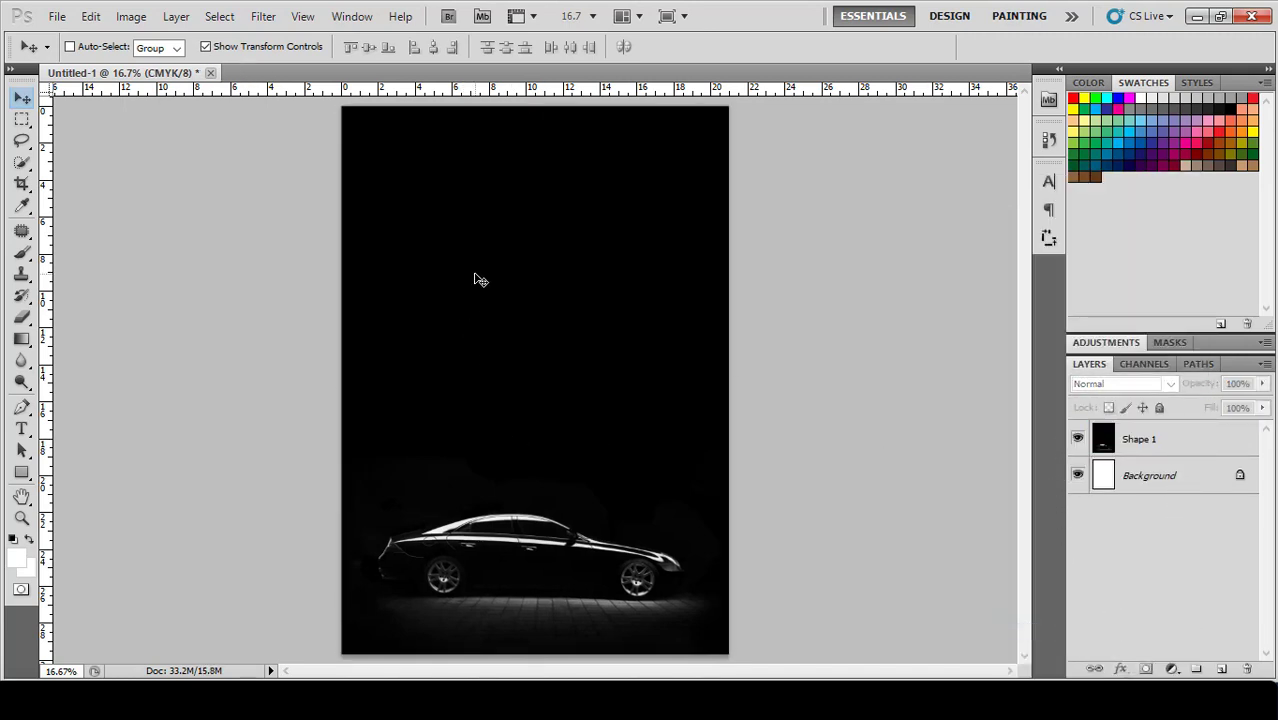
- Add a Stroke layer style with a golden-brown color to the merged cover layer
click(1204, 439)
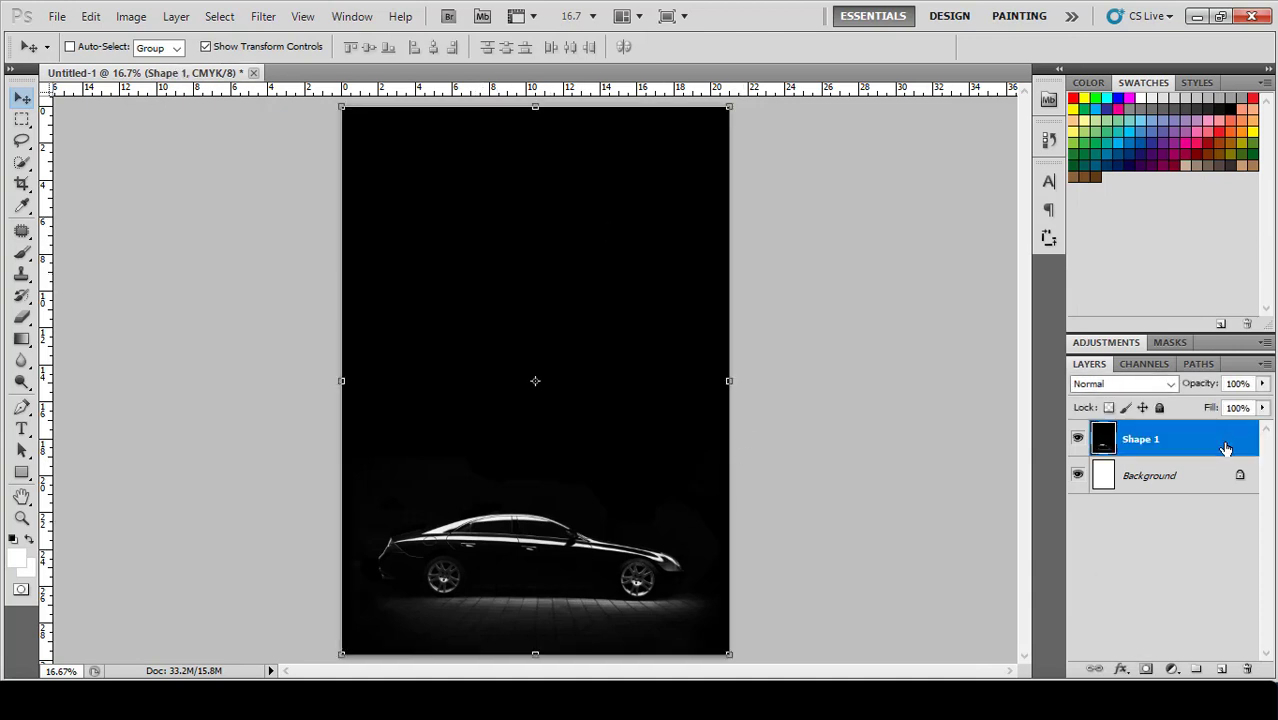
double_click(1225, 445)
click(721, 470)
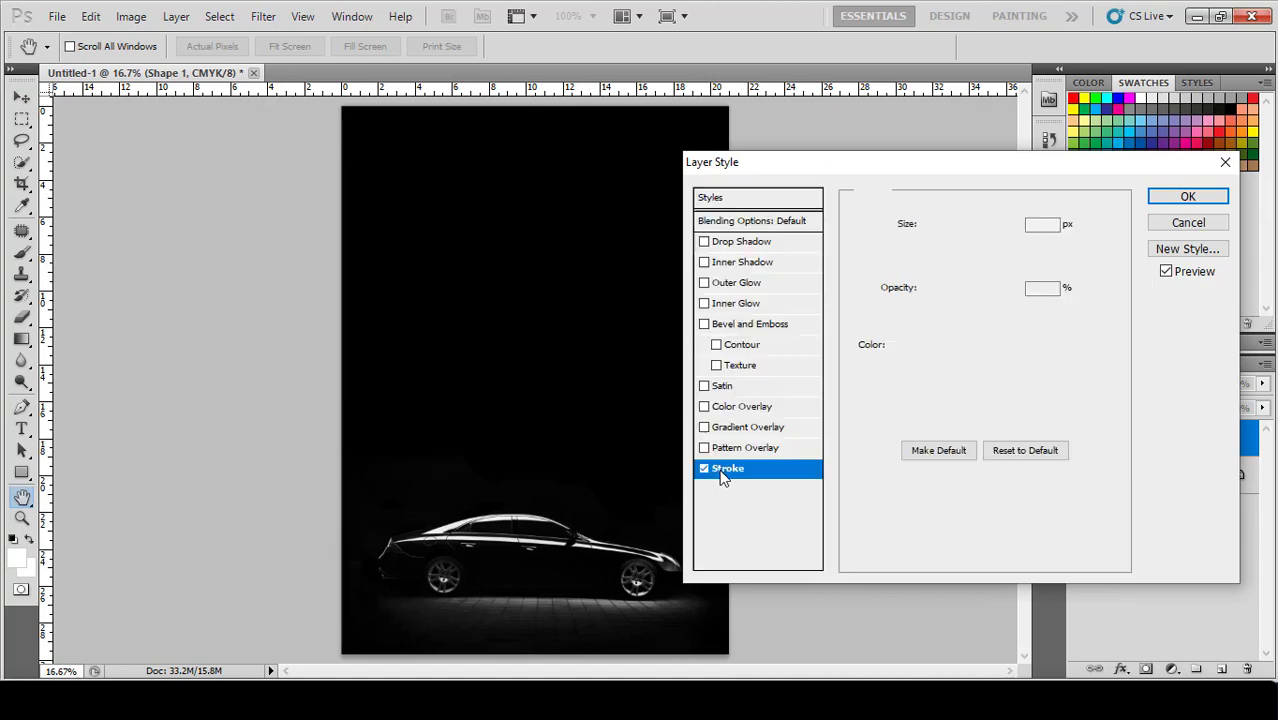
click(901, 346)
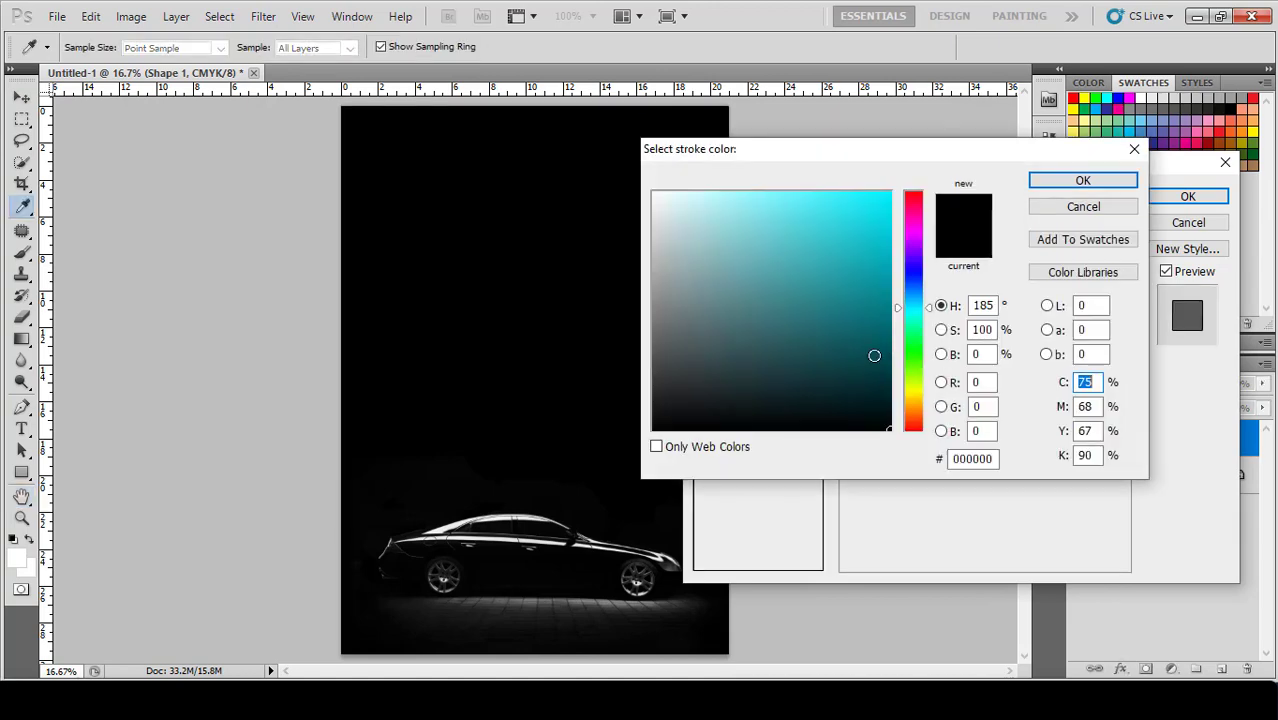
click(913, 416)
click(852, 262)
click(1083, 180)
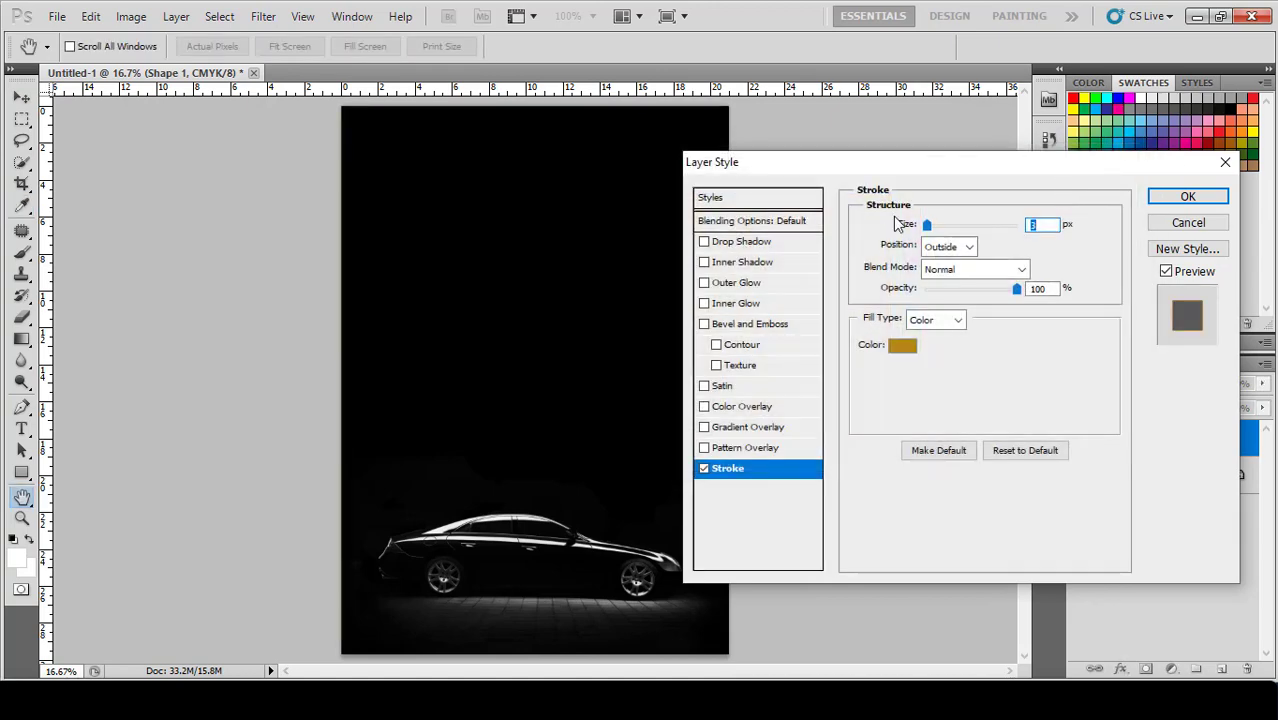
- Set the stroke's position to Inside and its size to about 59 px
click(967, 248)
click(940, 273)
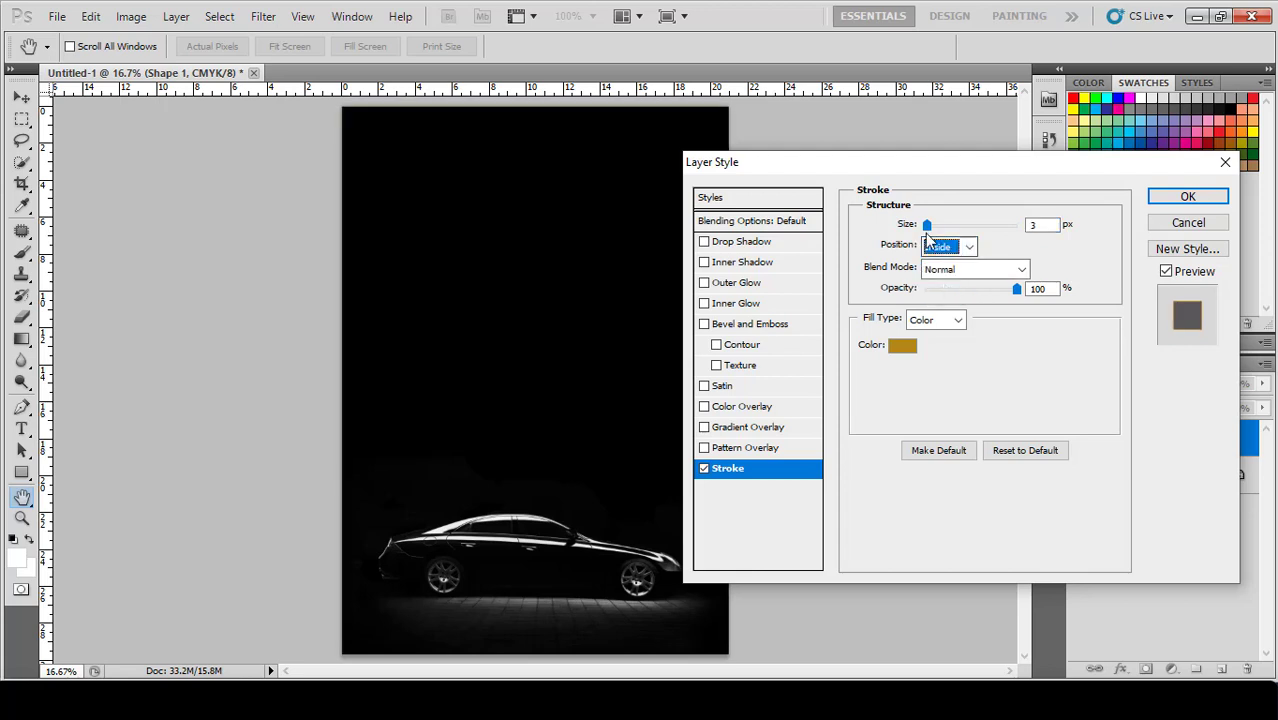
mouse_move(927, 226)
mouse_down()
mouse_move(962, 238)
mouse_move(950, 240)
mouse_up()
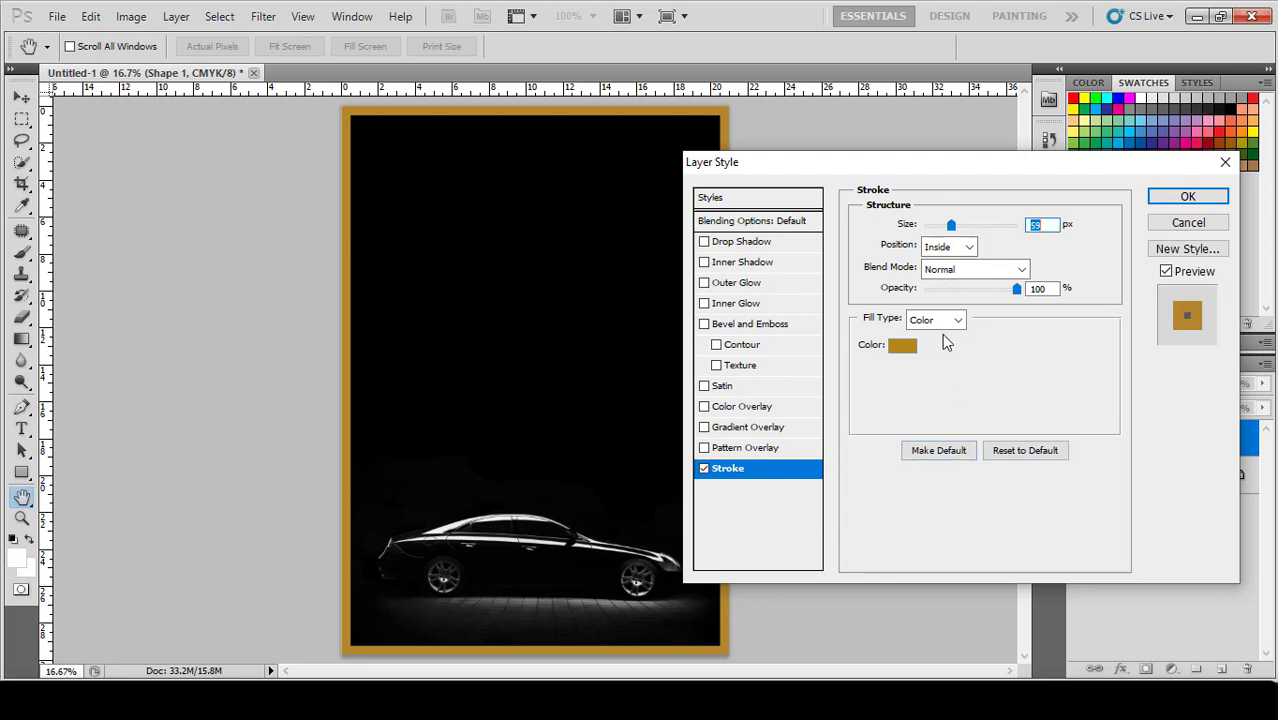
- Set the size of the cover layer's golden-brown stroke to 60 px and apply the layer style
key(shift+Down)
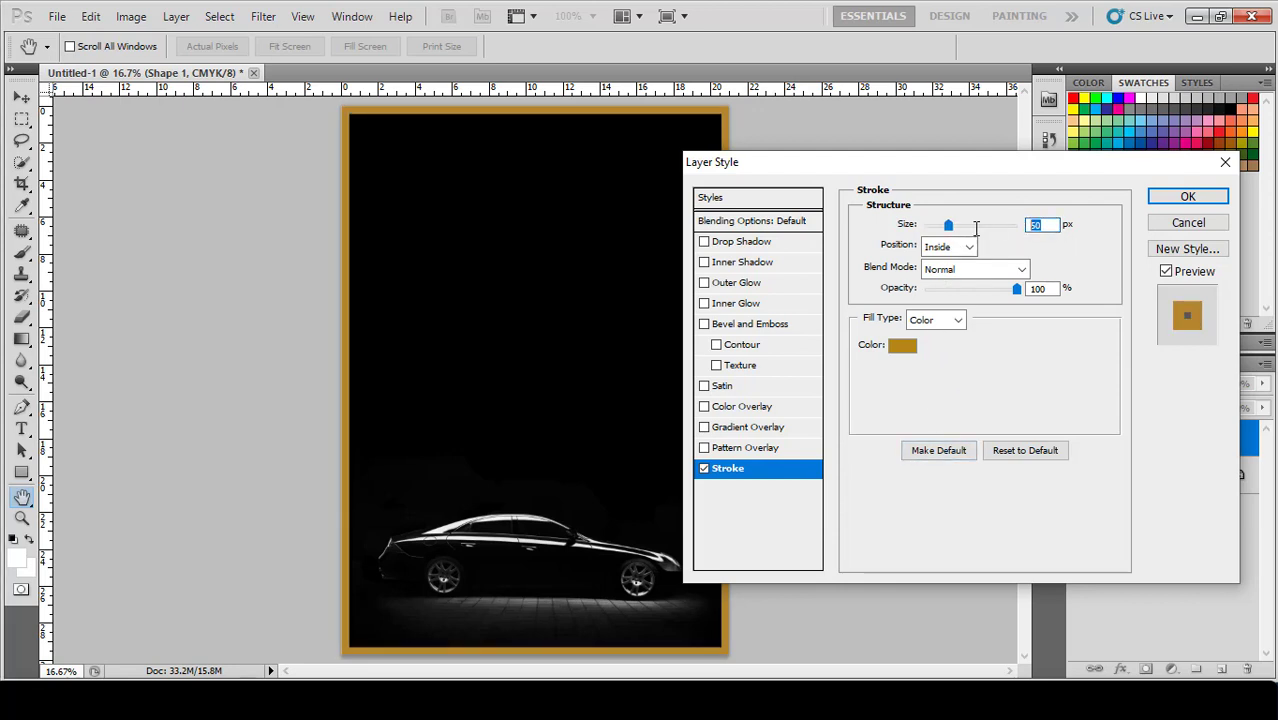
text(60)
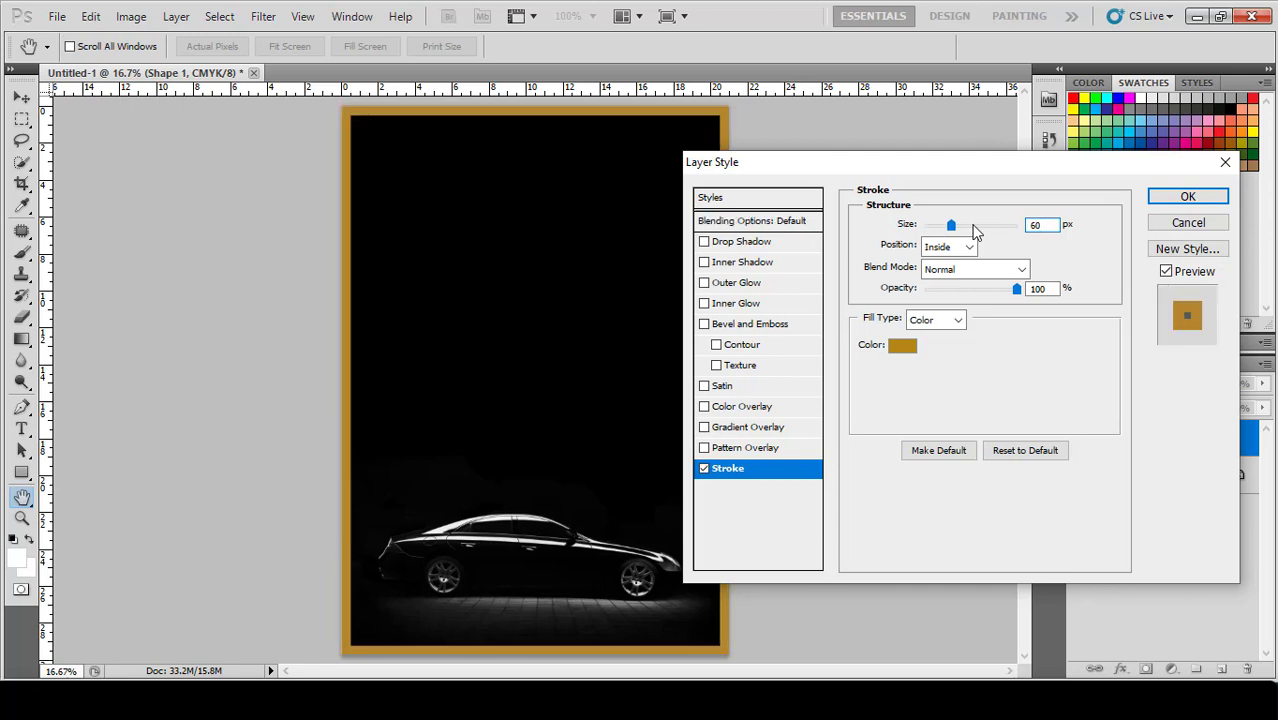
click(1187, 196)
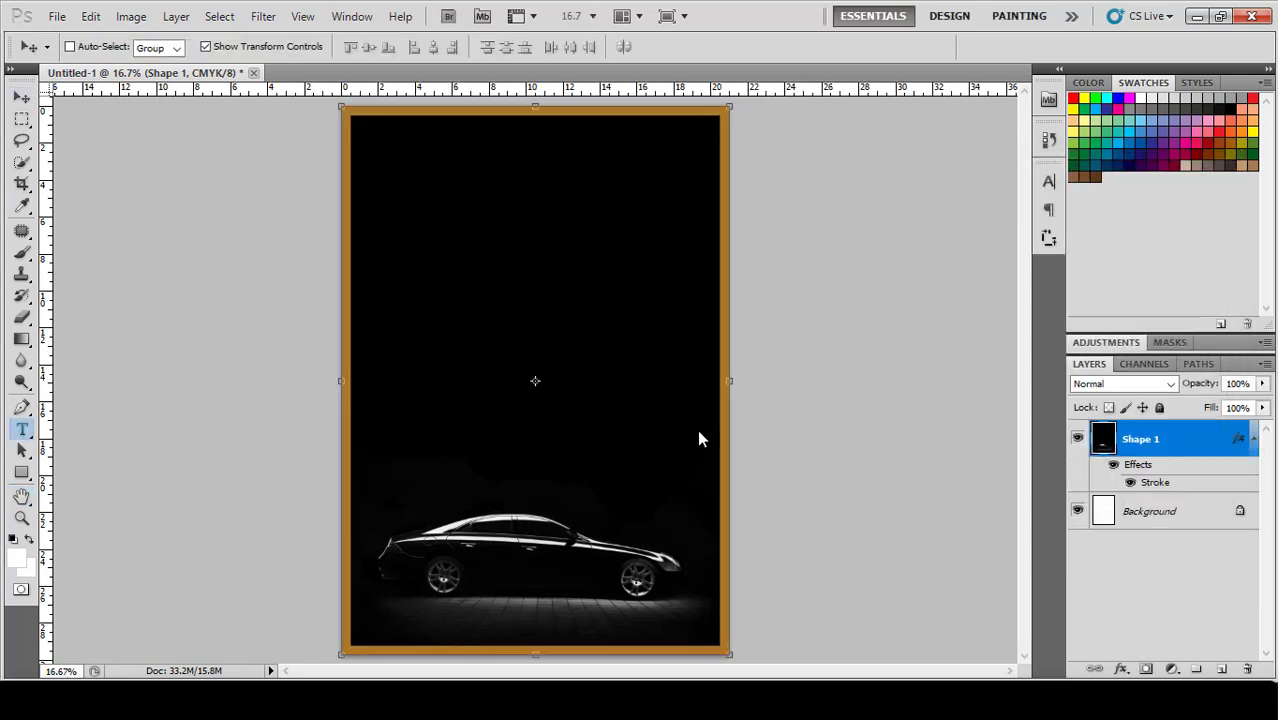
- Create a wide text box just above the car with white text at 45.8 pt
key(t)
drag(703, 449, 379, 500)
click(430, 506)
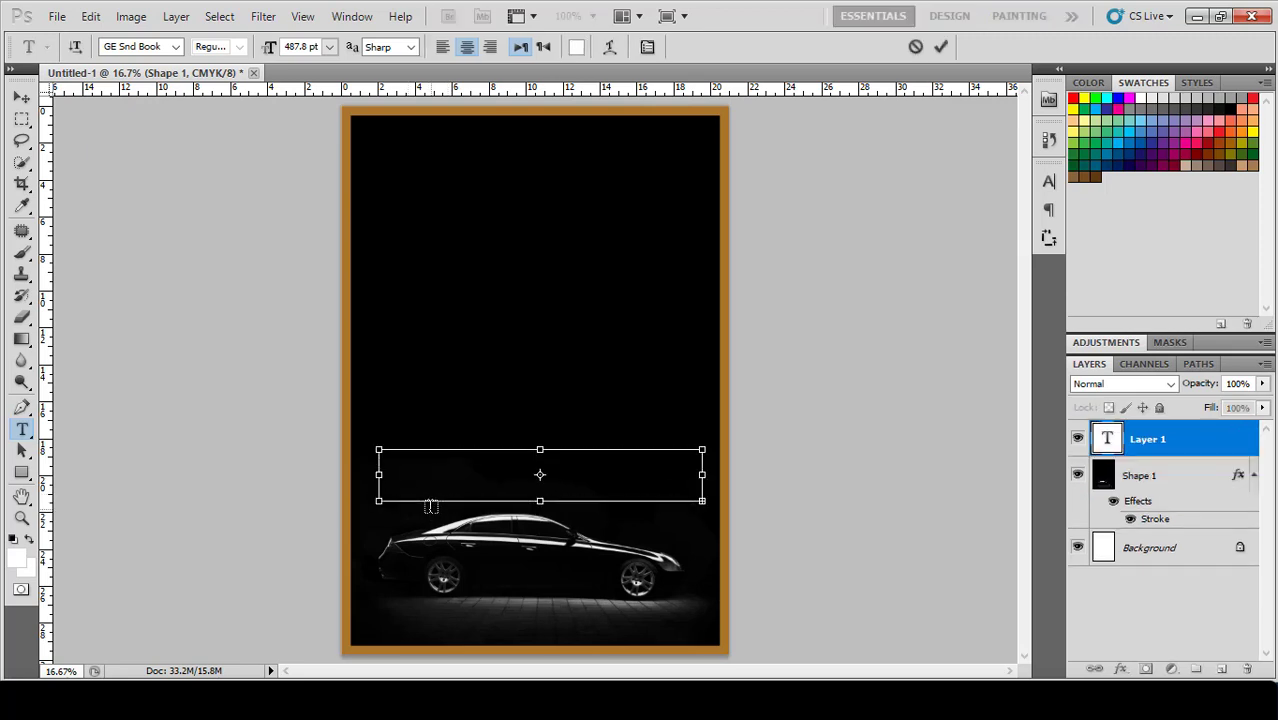
click(577, 48)
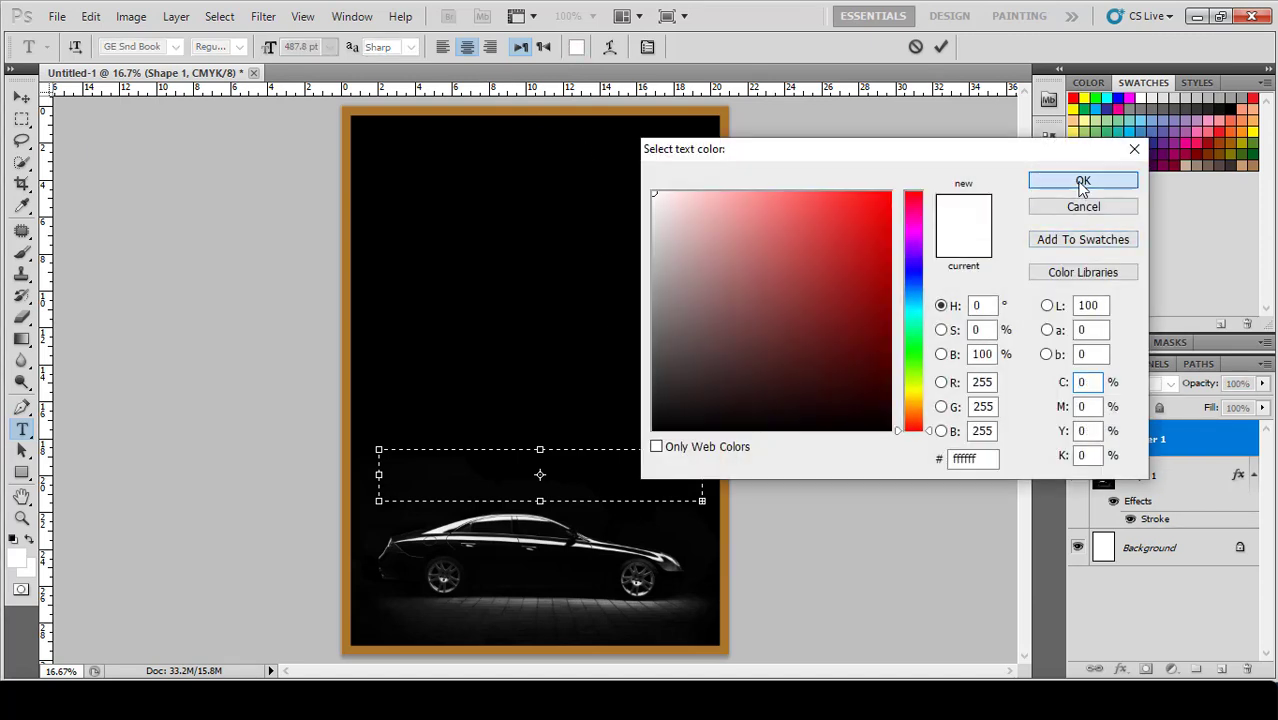
click(1083, 182)
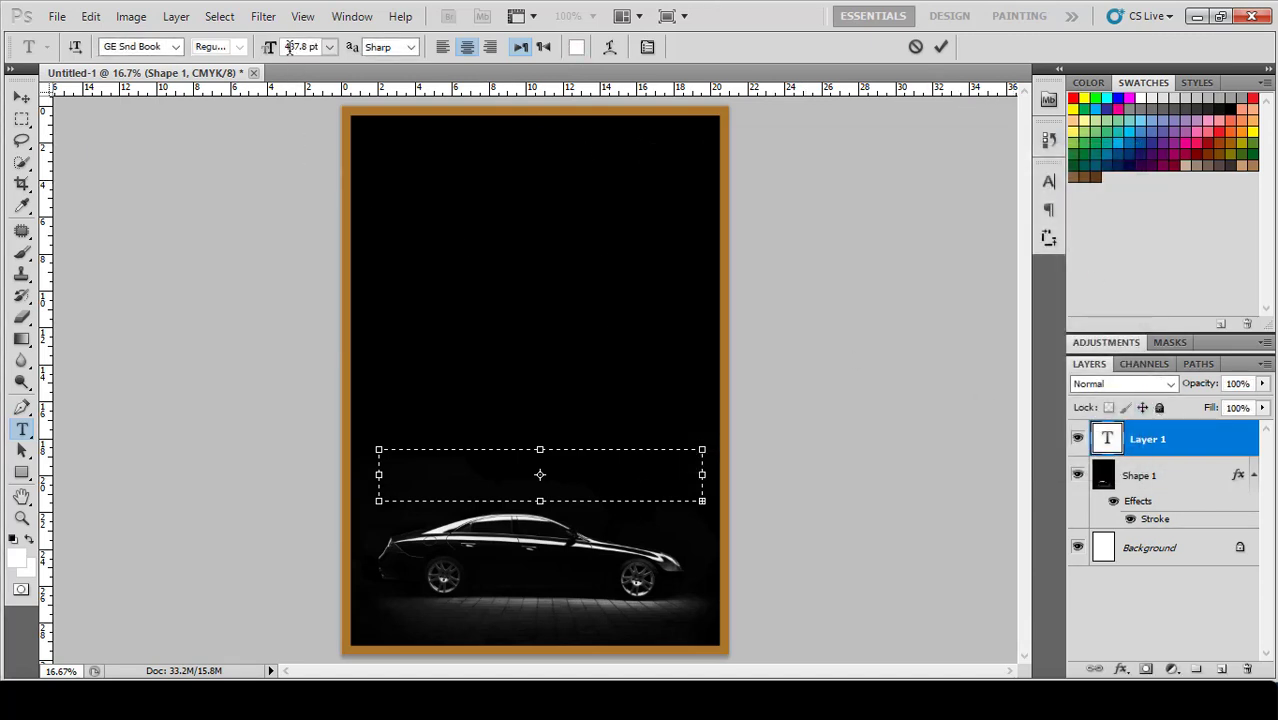
drag(273, 52, 2, 117)
drag(270, 52, 135, 90)
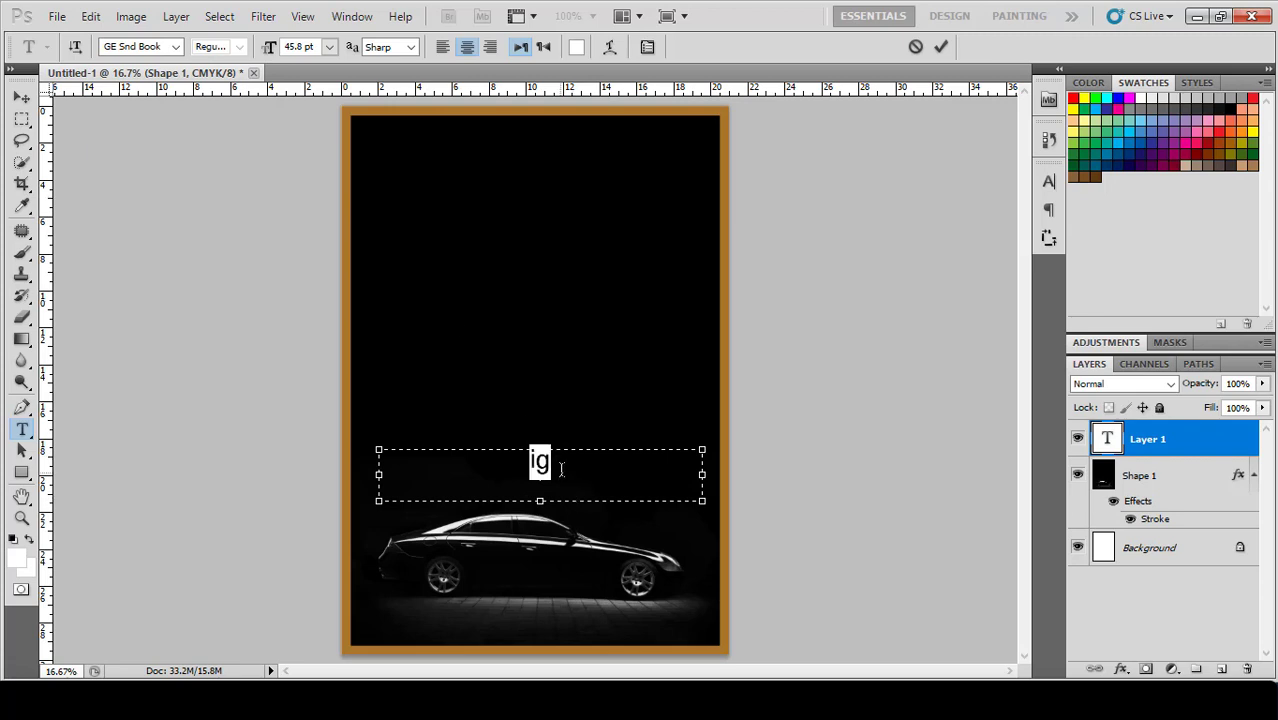
- Enter the headline "هل السيارة نعمة ام نقمة؟" in the text box above the car
text(عل)
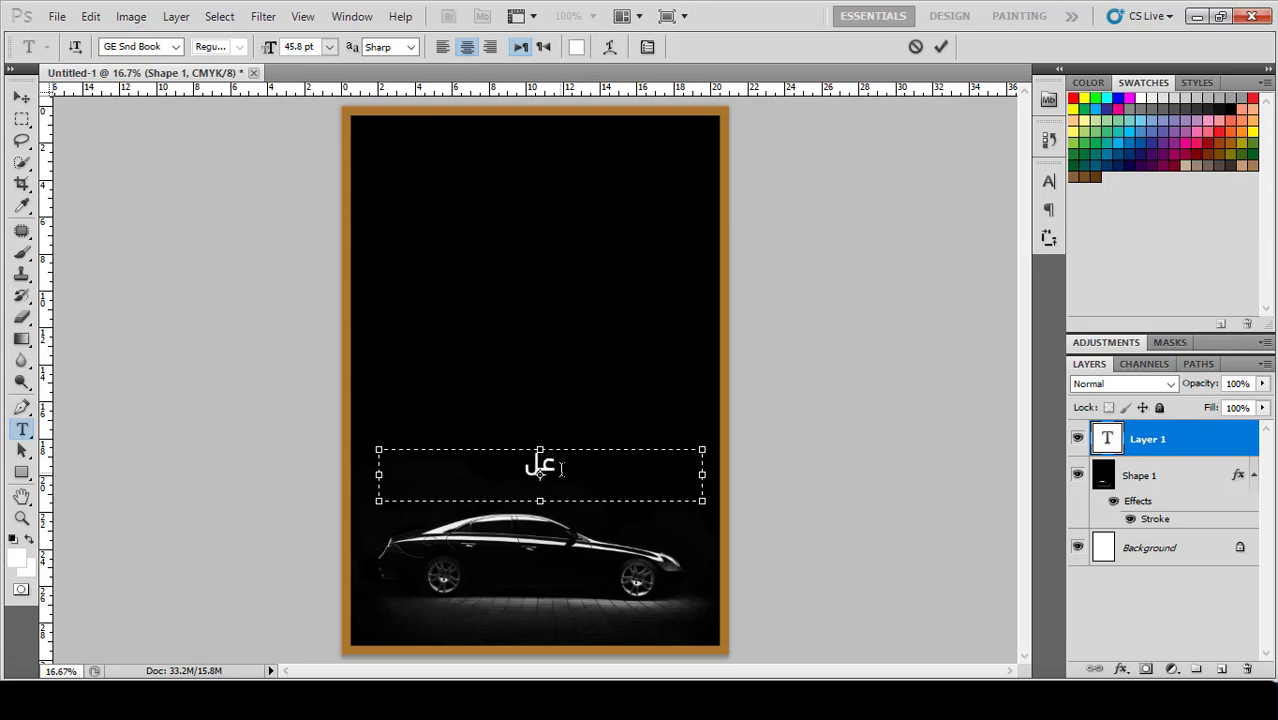
key(BackSpace)
key(BackSpace)
text(هل السيارة )
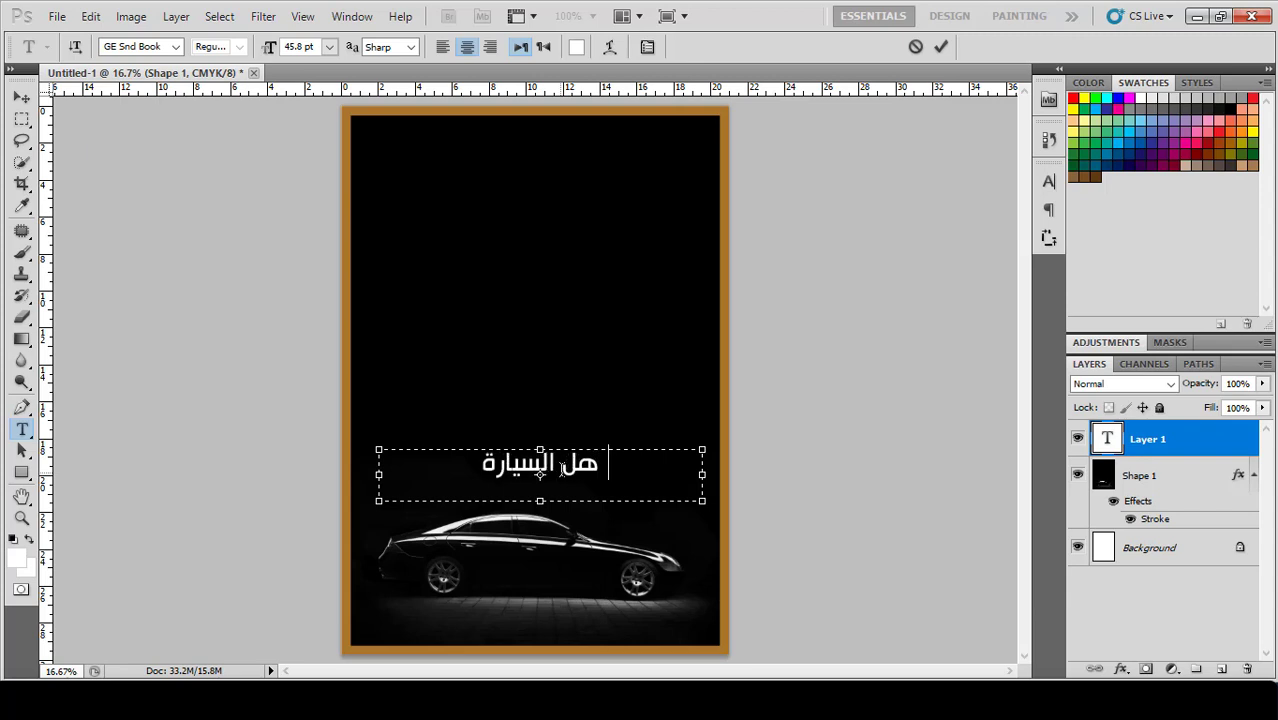
text(نعمة ام نقمة؟)
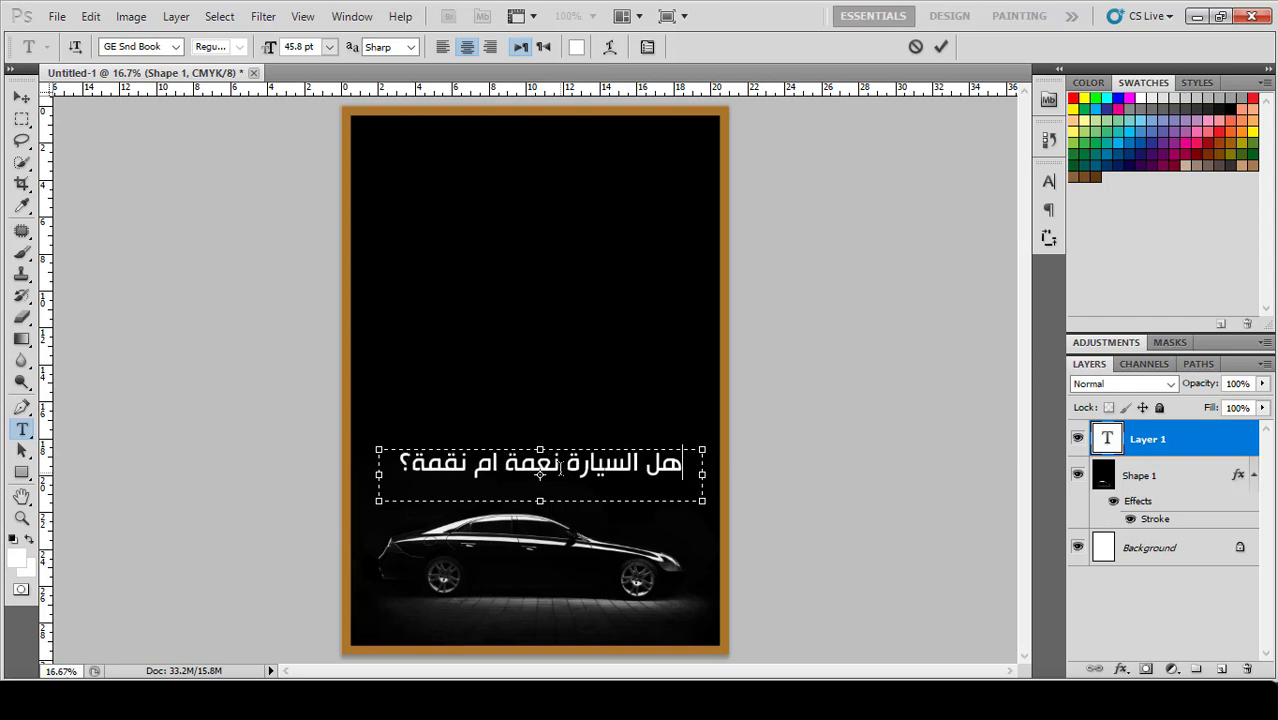
- Enlarge the headline's question mark to 74.8 pt and set the whole headline in the GE East font
drag(413, 470, 392, 463)
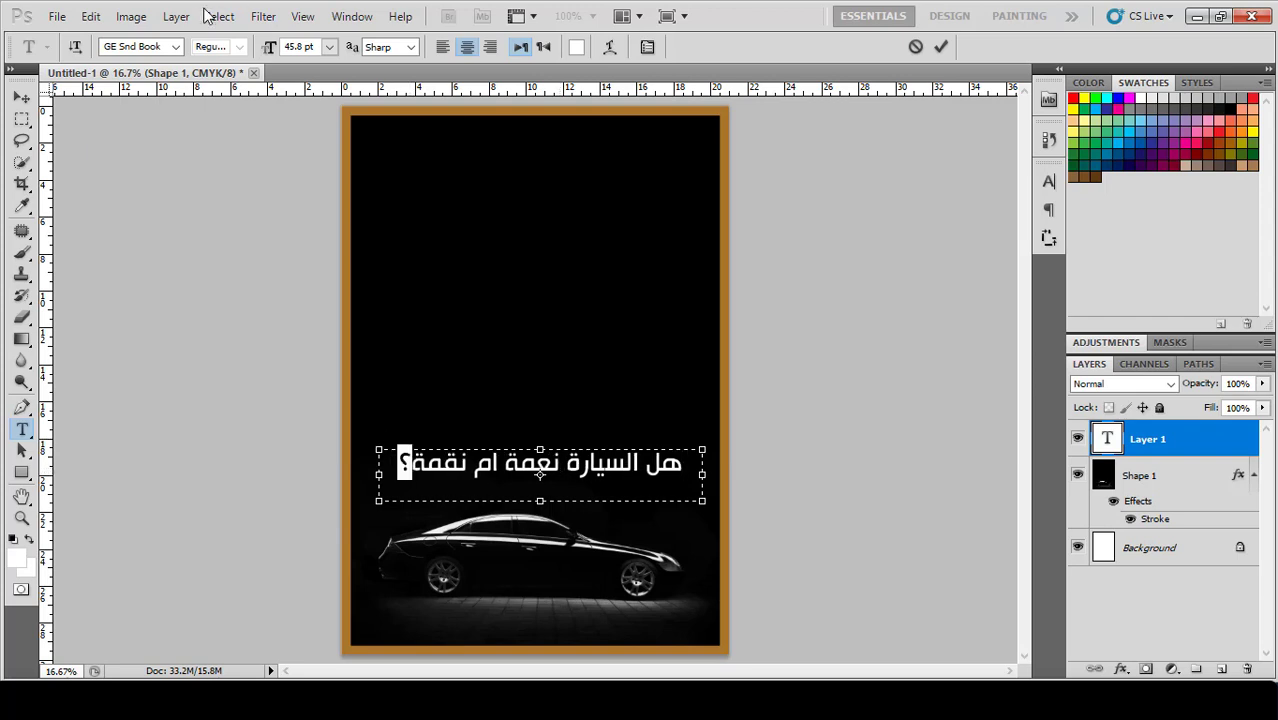
drag(272, 52, 297, 58)
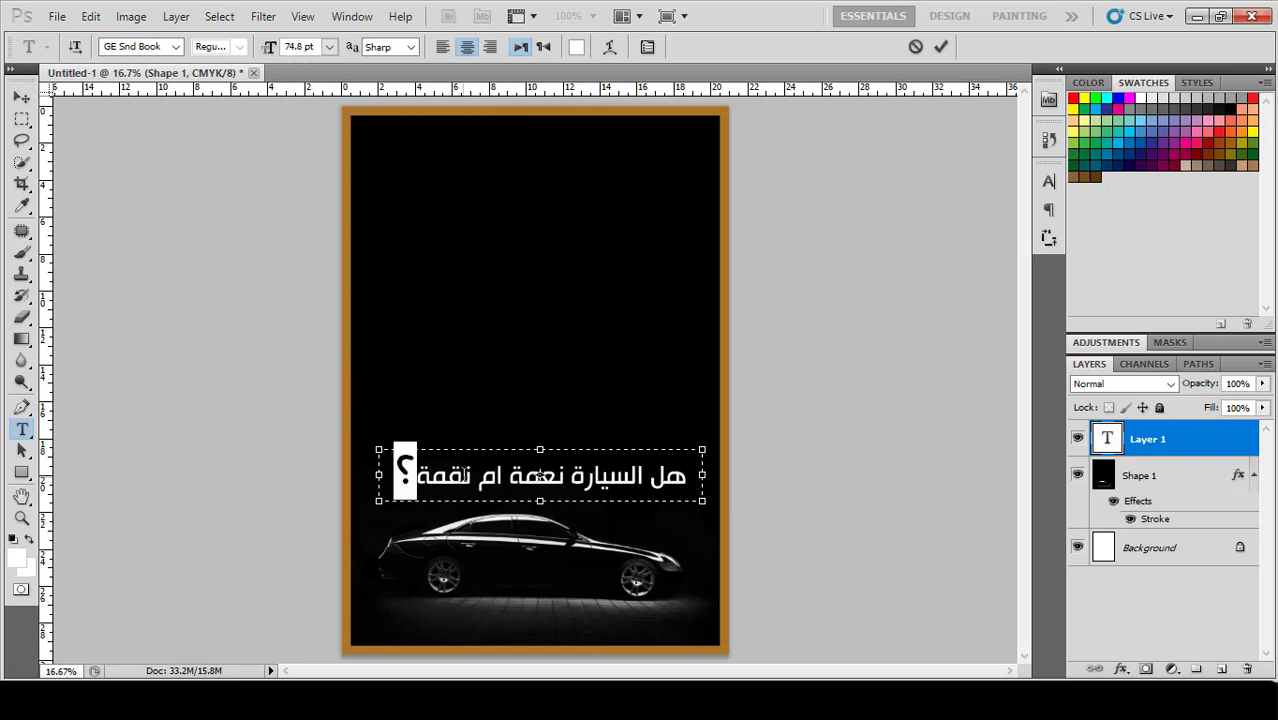
click(528, 477)
key(ctrl+a)
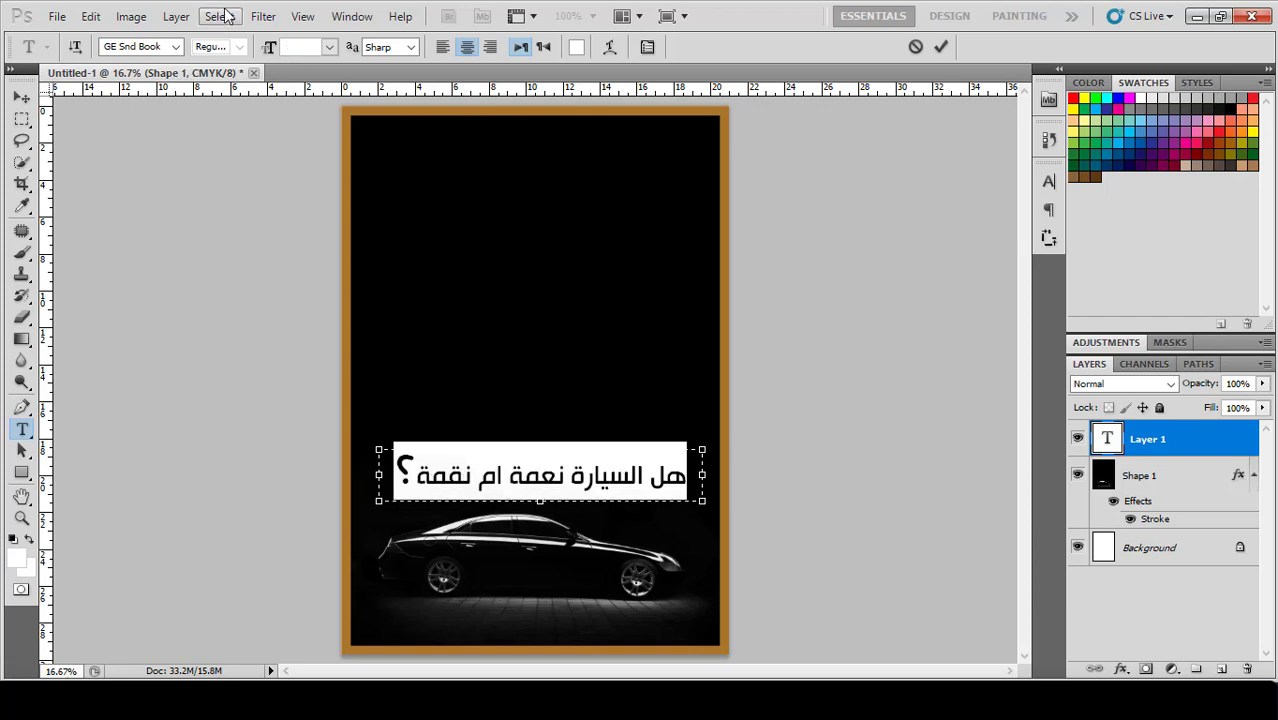
click(177, 47)
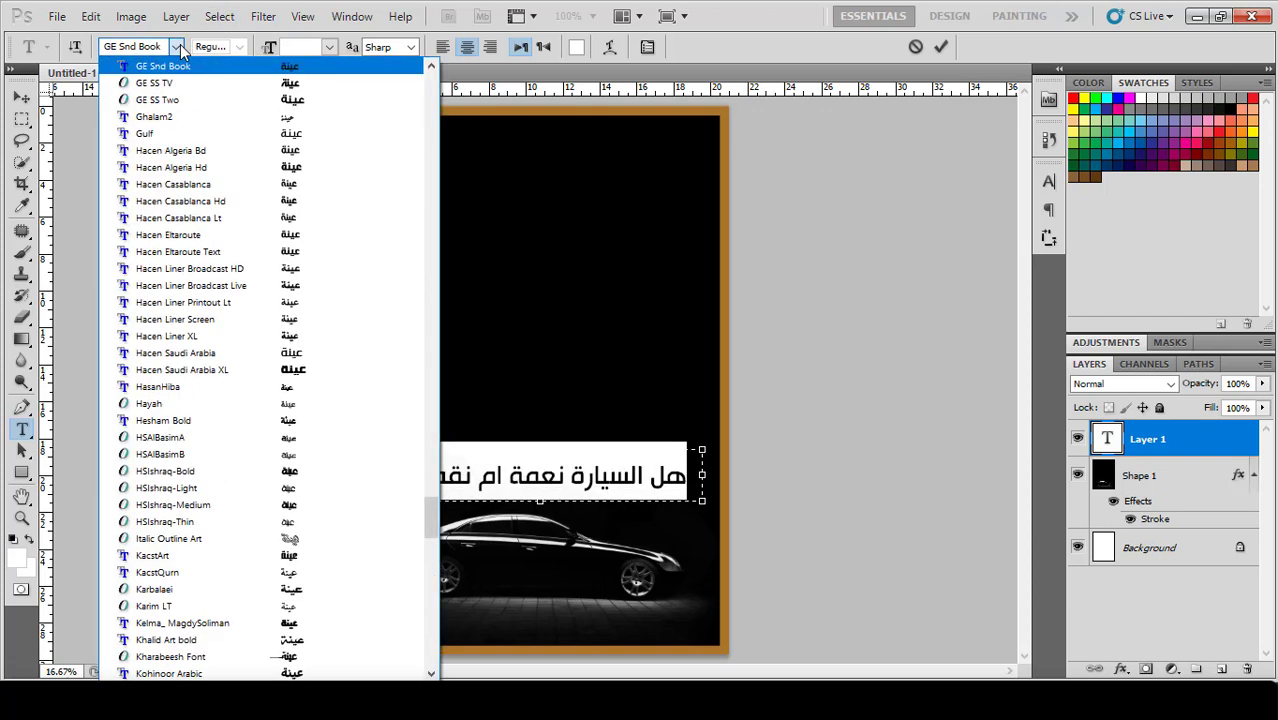
click(431, 66)
scroll(172, 122, up, 3)
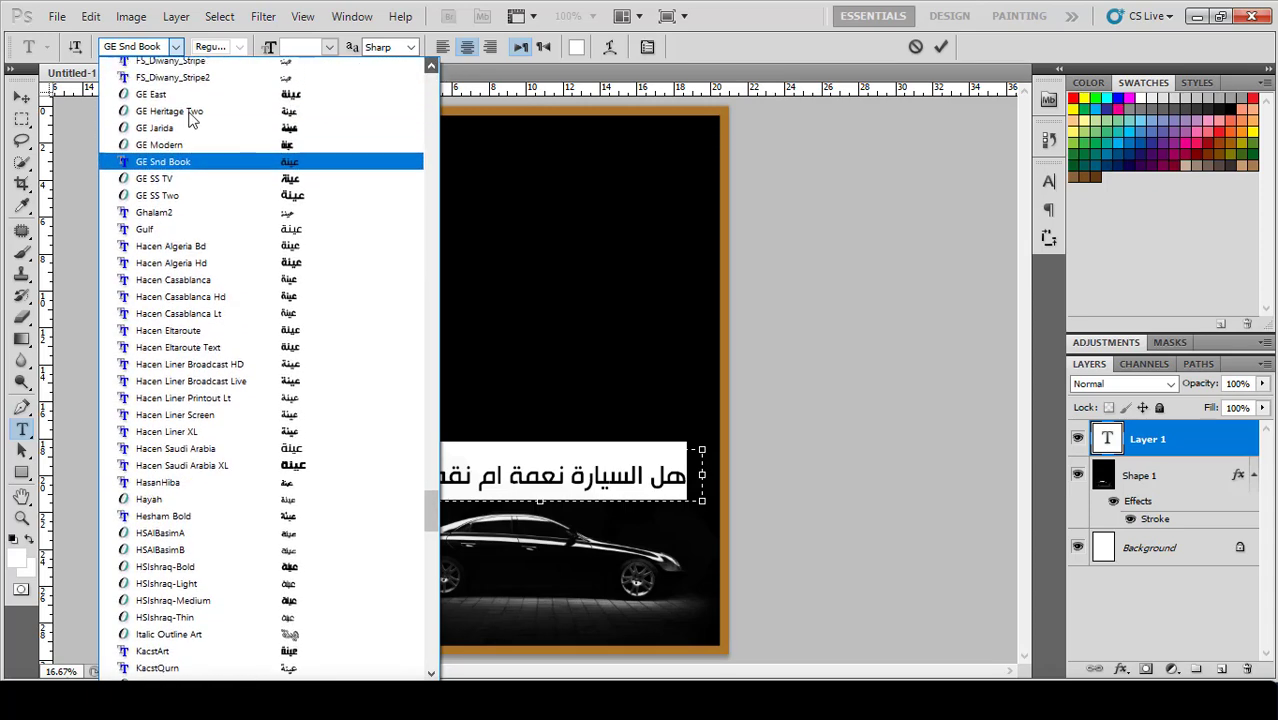
click(174, 123)
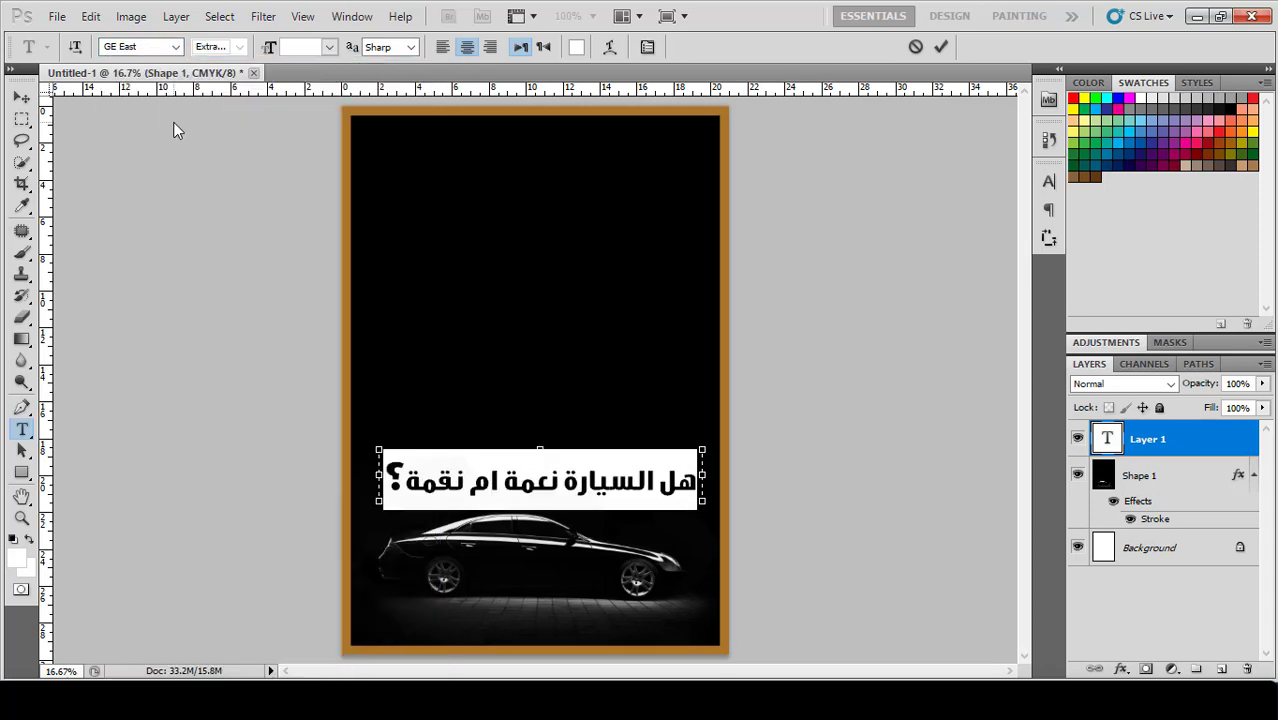
- Scale the headline above the car down slightly so it fits within the border
click(21, 97)
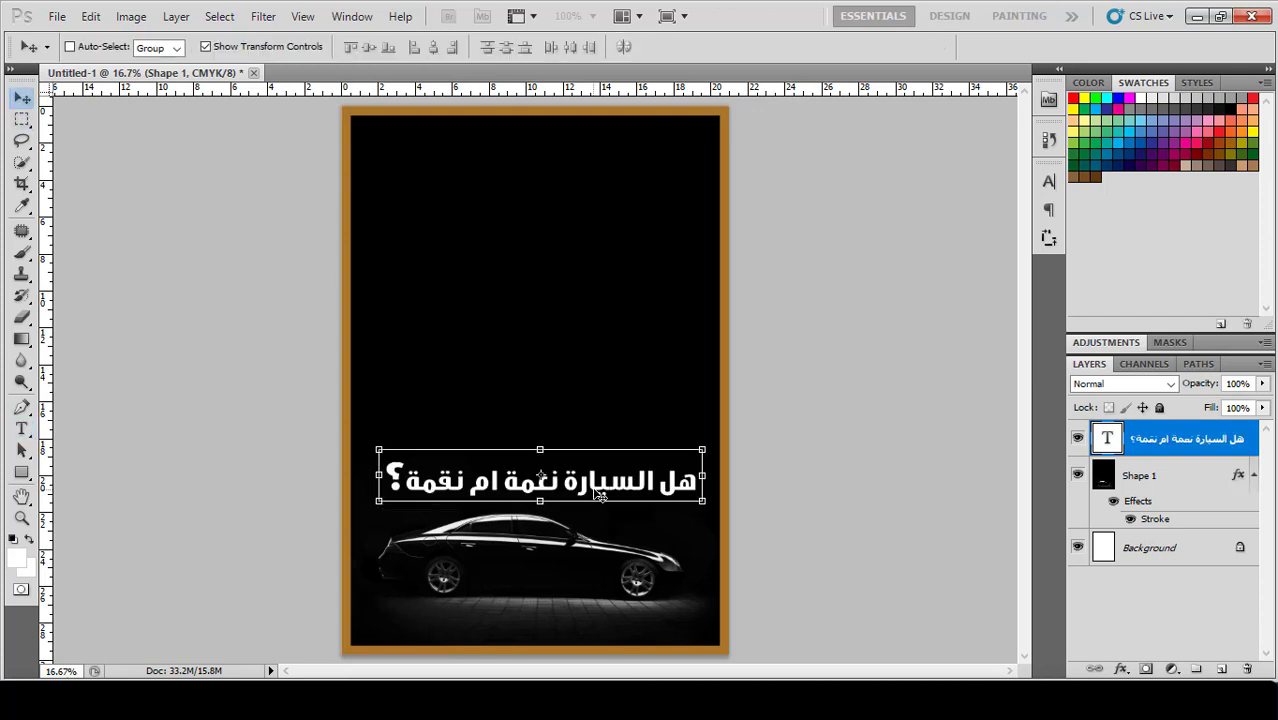
drag(703, 447, 659, 483)
click(940, 46)
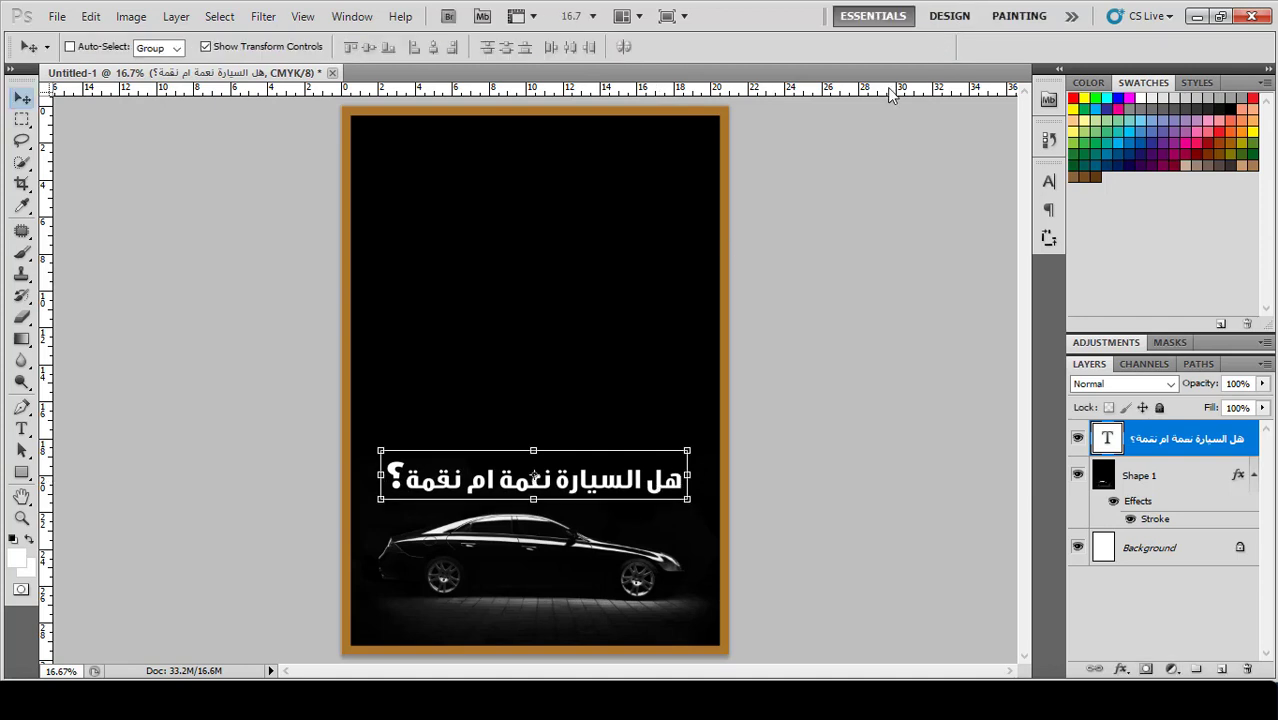
- Add the magazine title "بناة الغد" in GE East at 118.8 pt in a new text box near the page's upper edge
click(22, 431)
drag(683, 168, 395, 249)
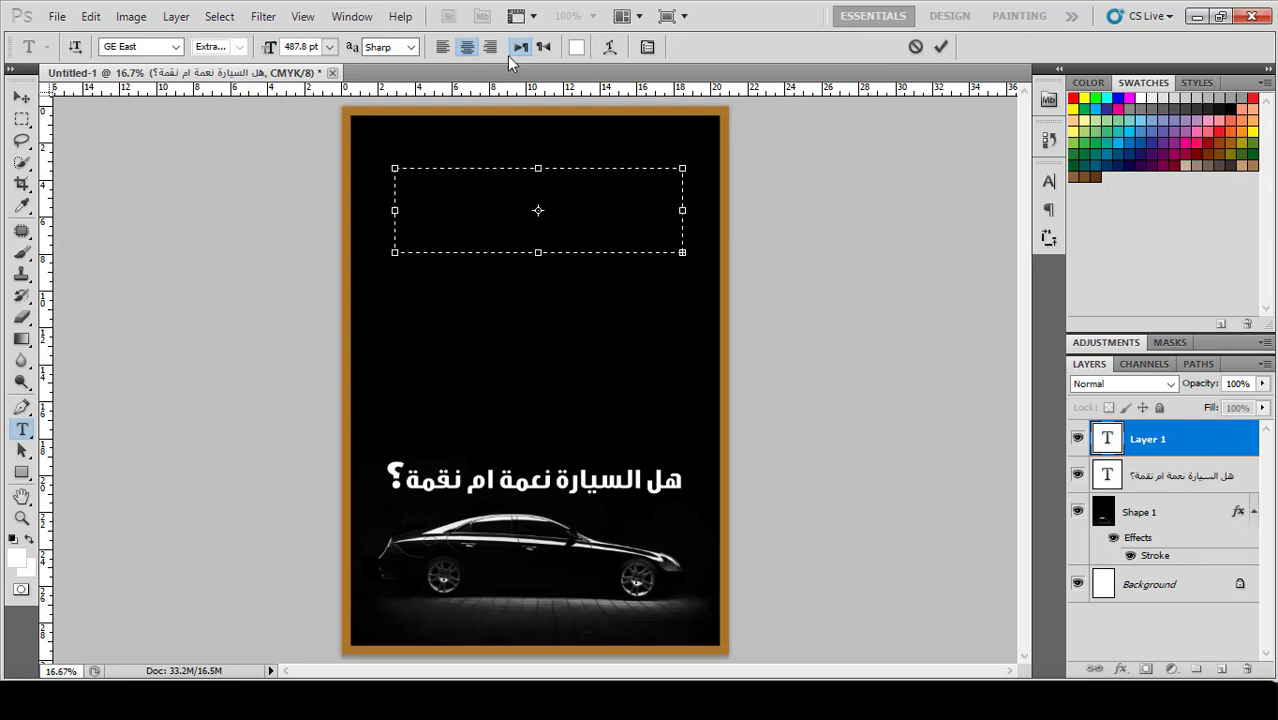
mouse_move(271, 52)
mouse_down()
mouse_move(40, 80)
mouse_move(271, 48)
mouse_up()
drag(115, 58, 175, 62)
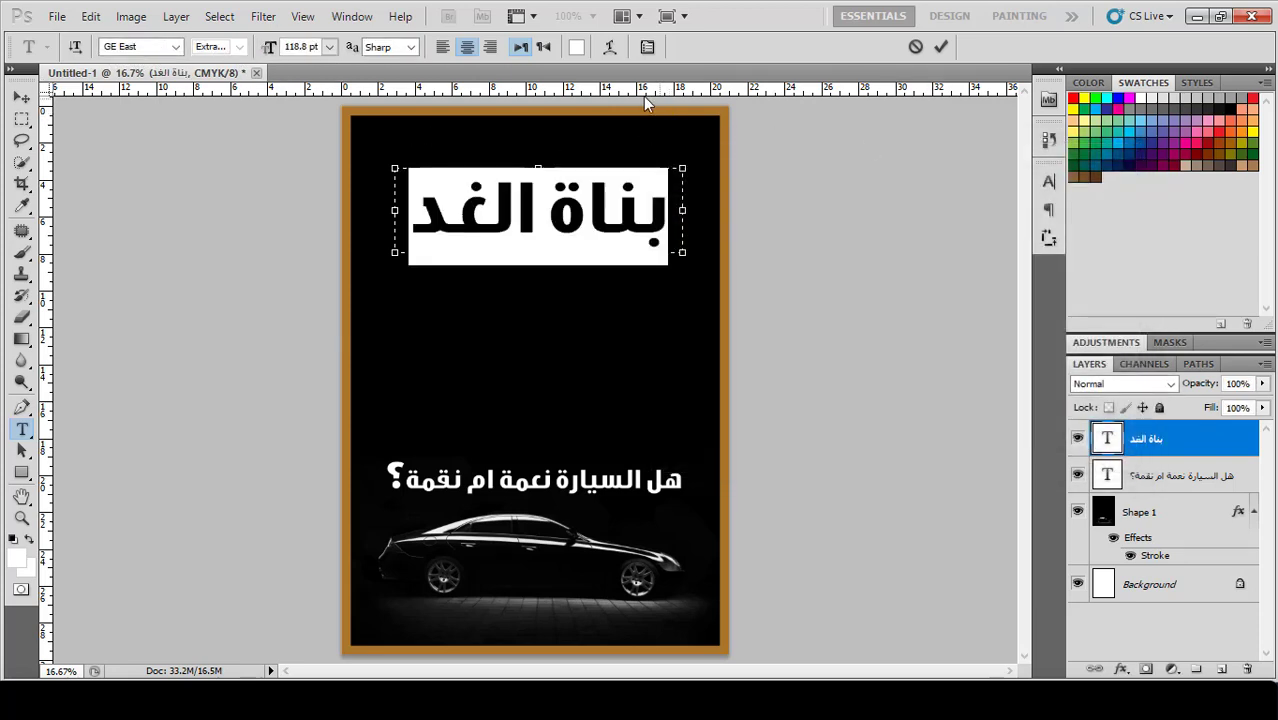
click(941, 46)
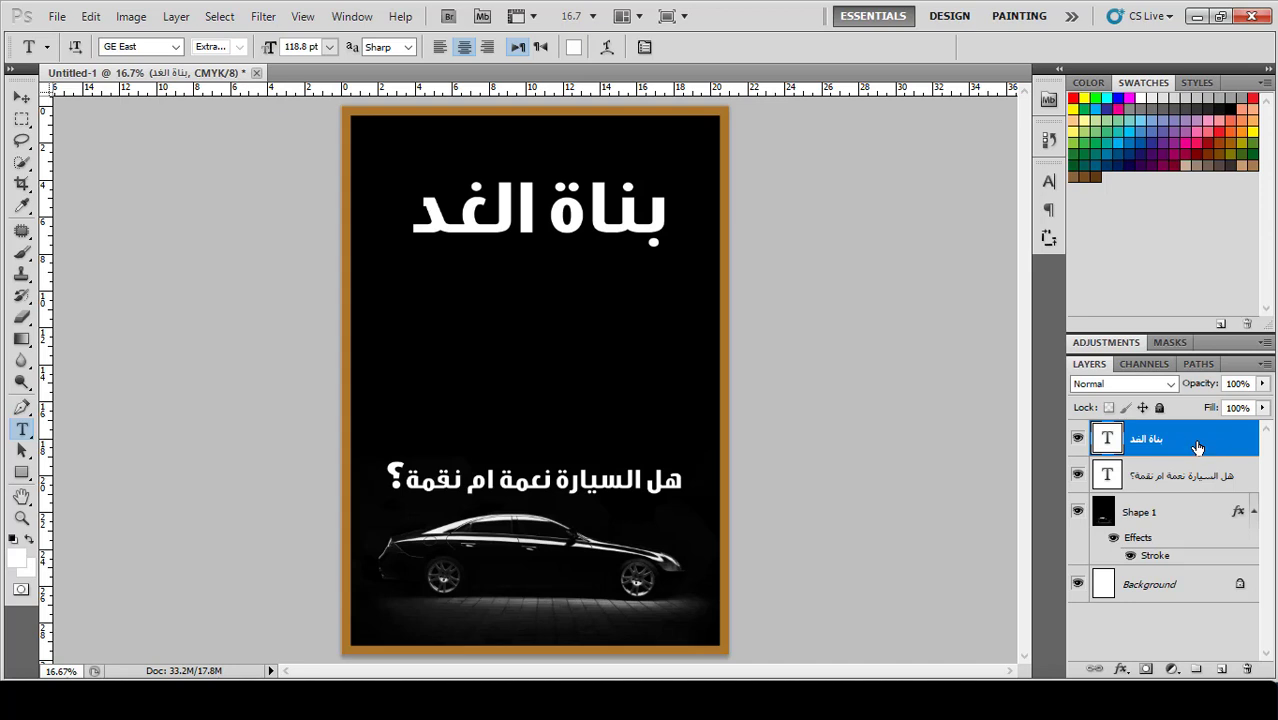
- Centre the title text horizontally on the cover layer and deselect the layers
ctrl+click(1183, 514)
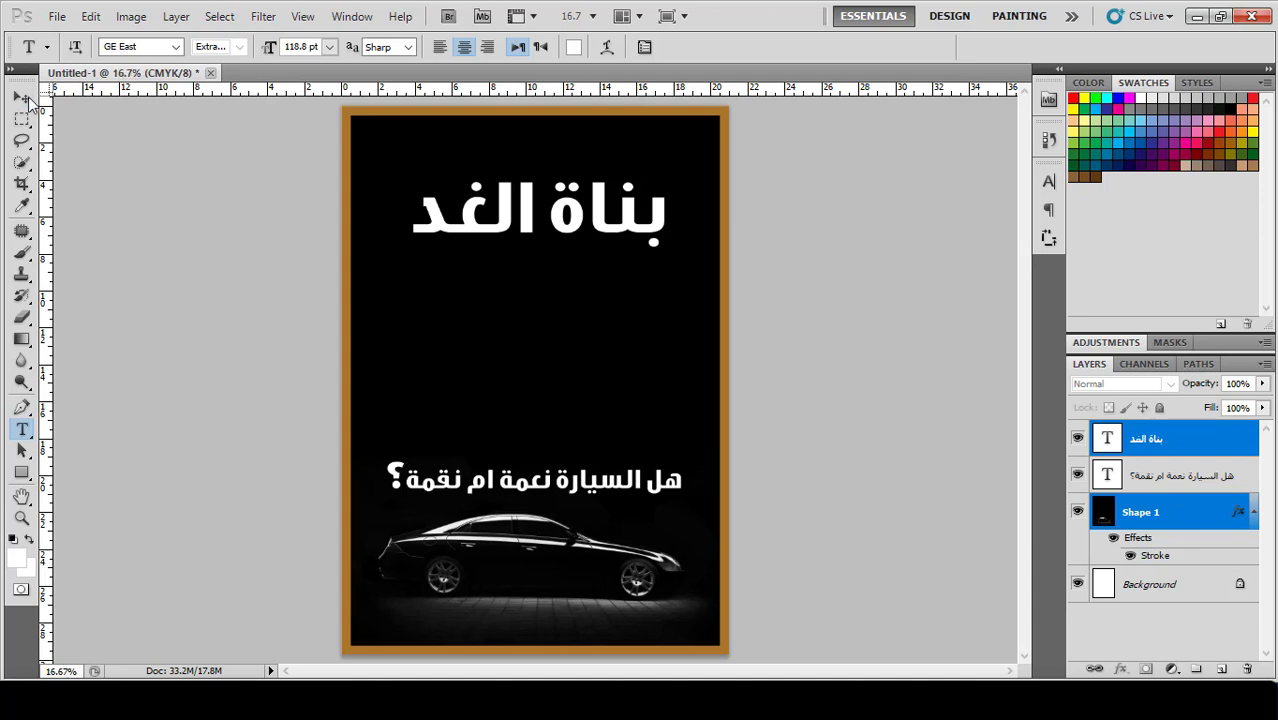
click(21, 97)
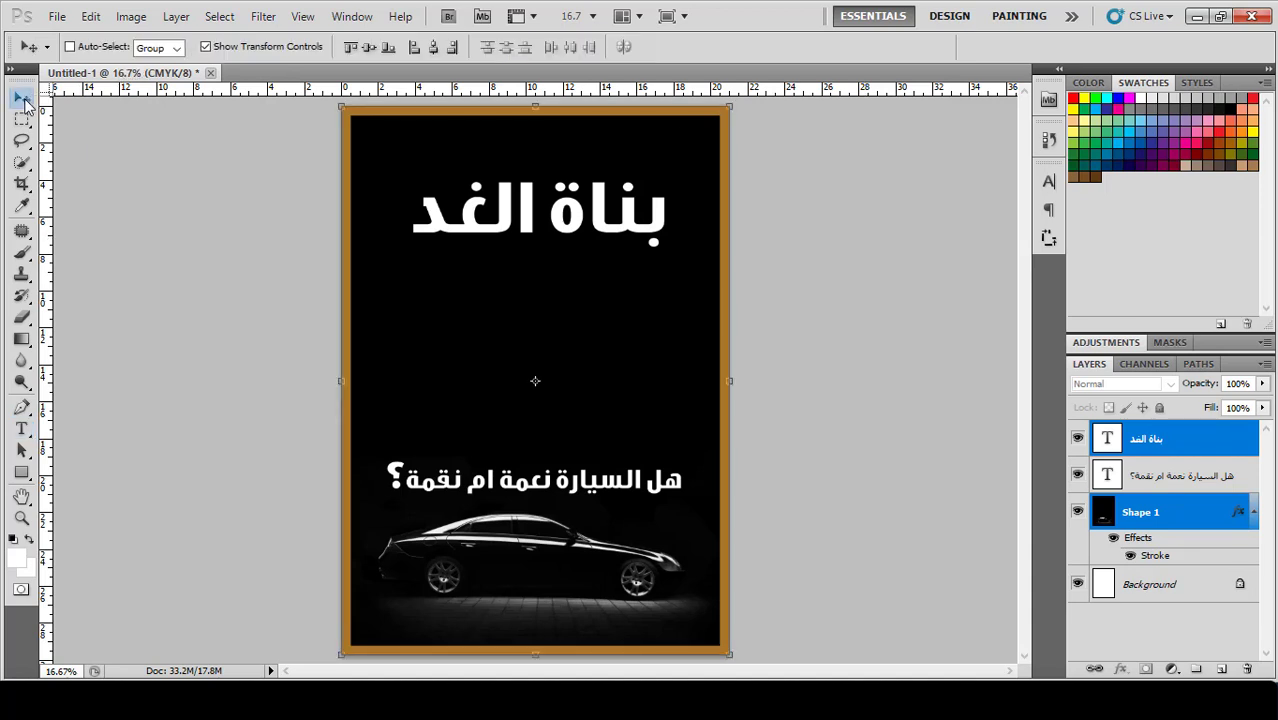
click(434, 50)
click(920, 274)
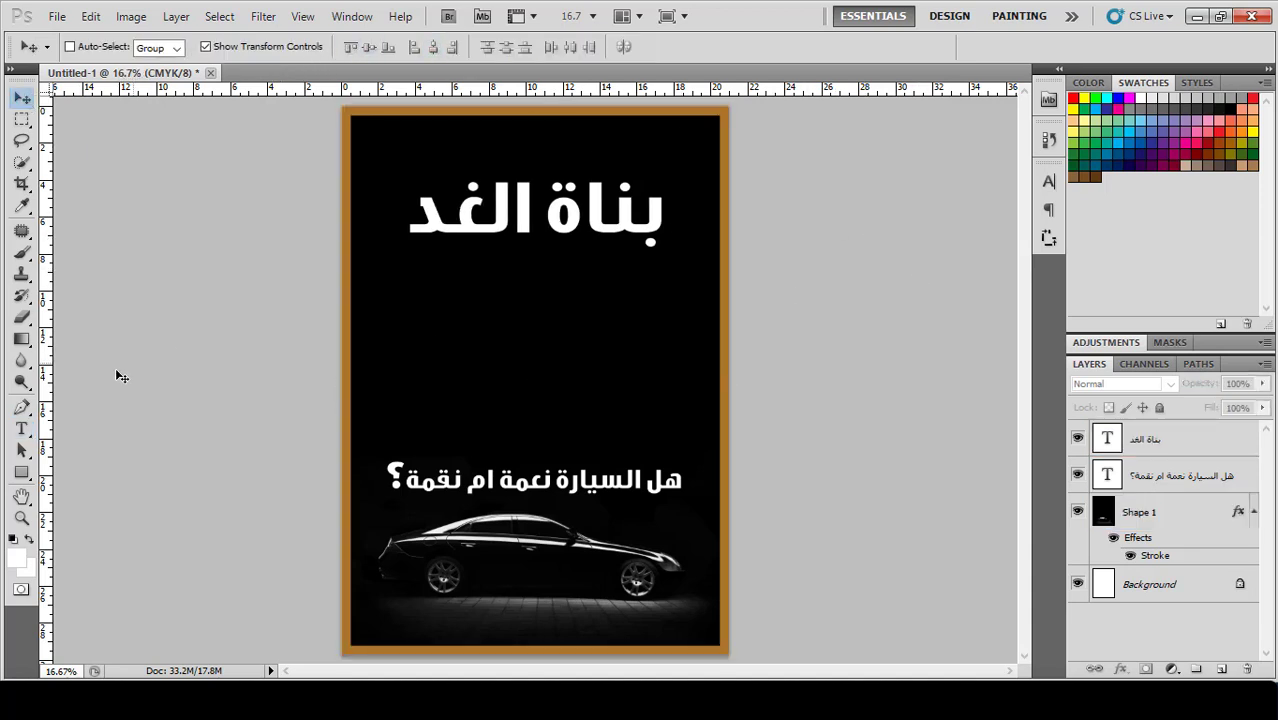
- Draw a rectangle shape over the title and fill it with black (000000) sampled from the cover background
click(22, 472)
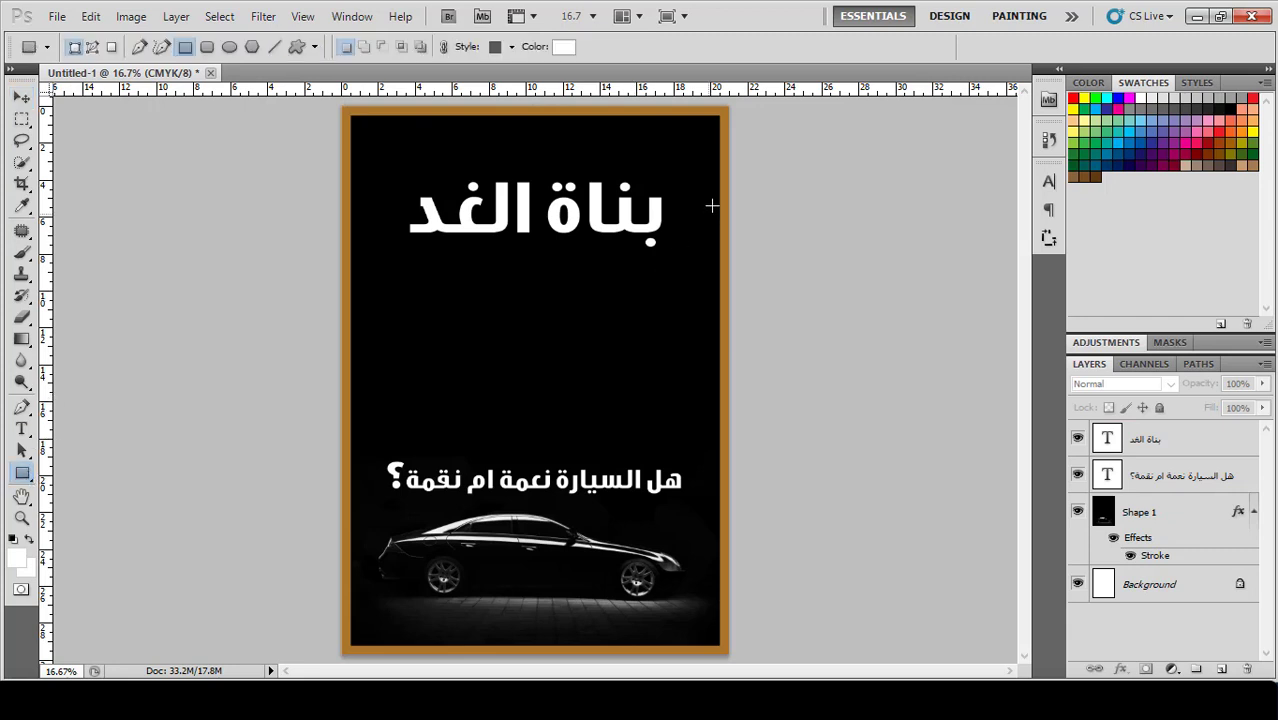
drag(594, 197, 383, 261)
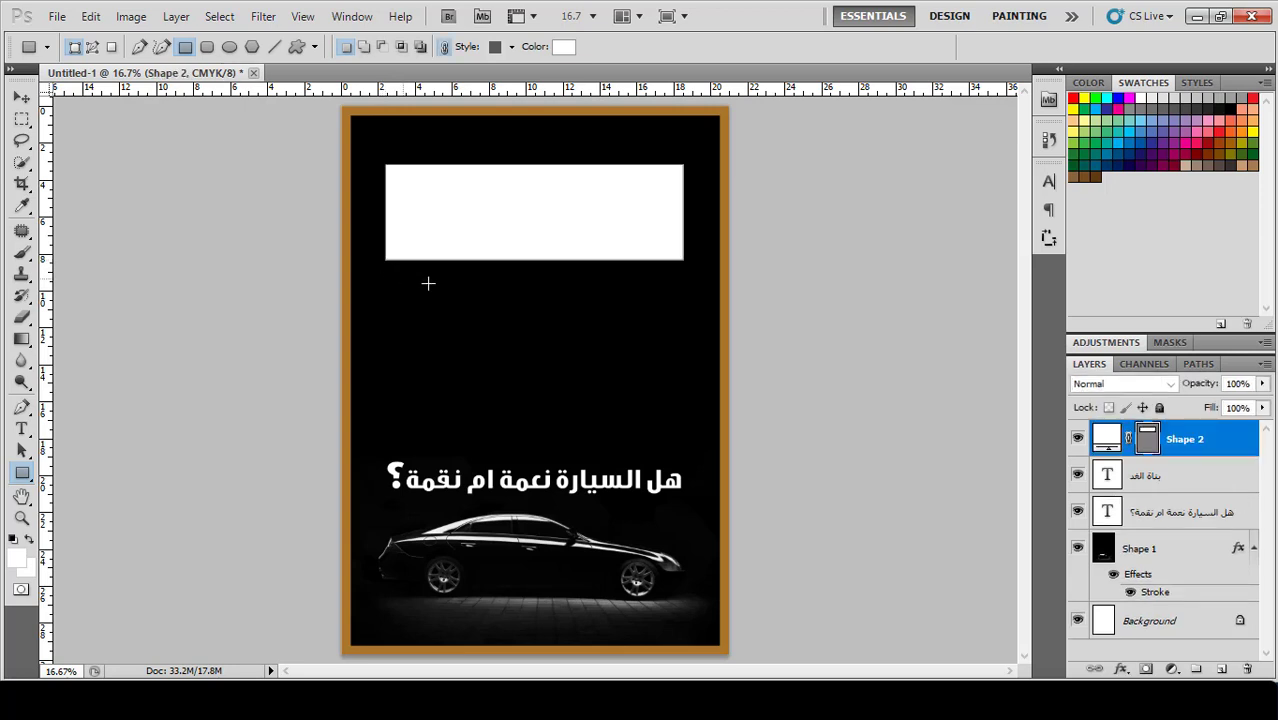
double_click(1107, 437)
click(533, 297)
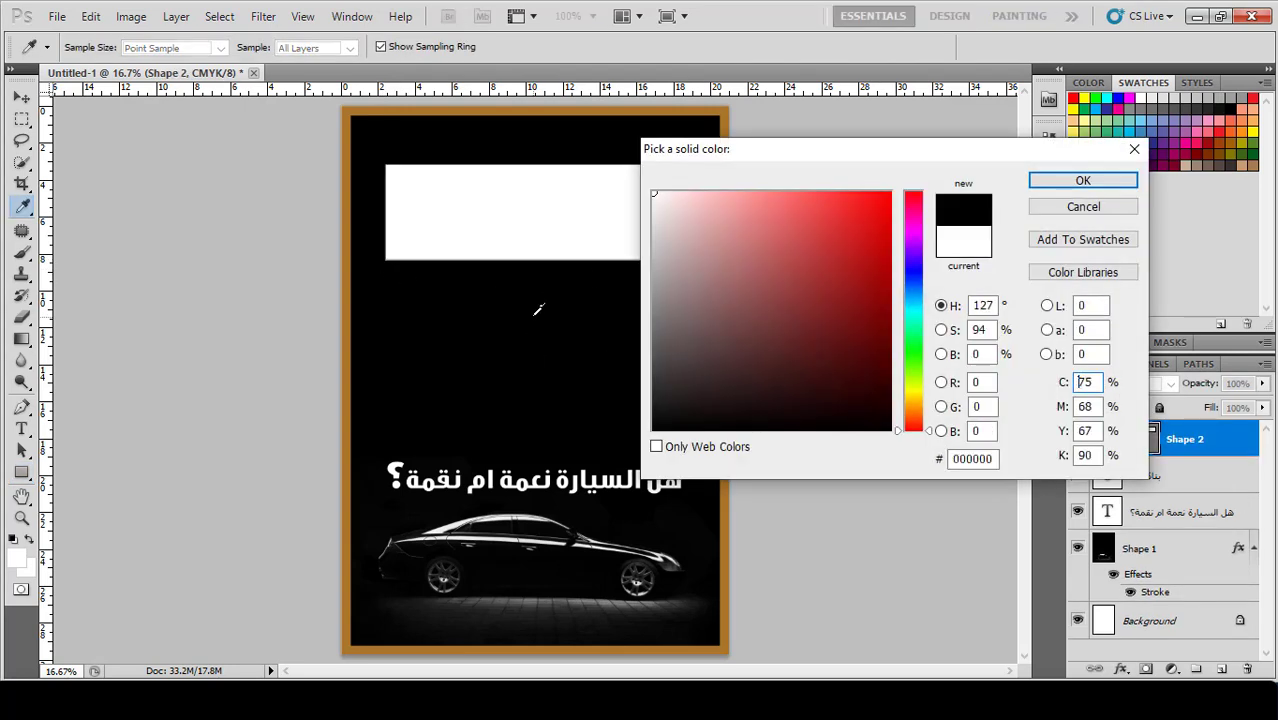
click(1068, 186)
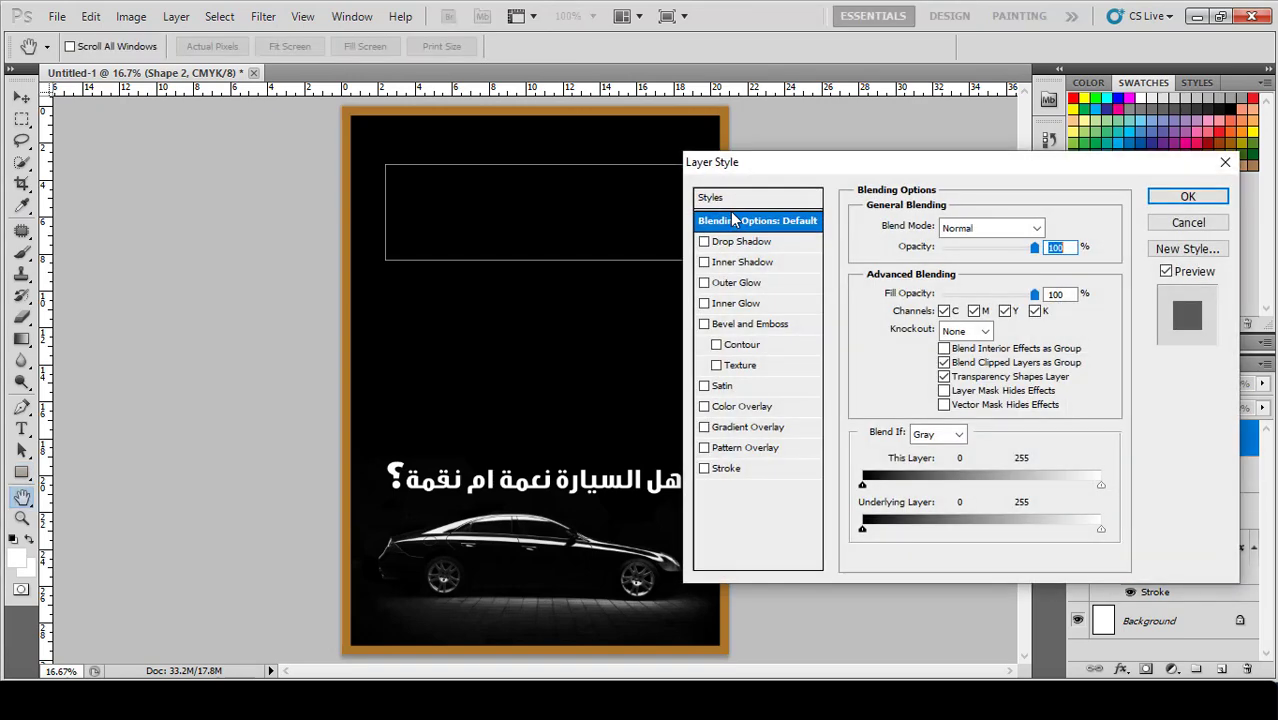
- Add a Stroke layer style to the title rectangle, positioned Inside, with the golden-brown color ab742a sampled from the page border
click(728, 468)
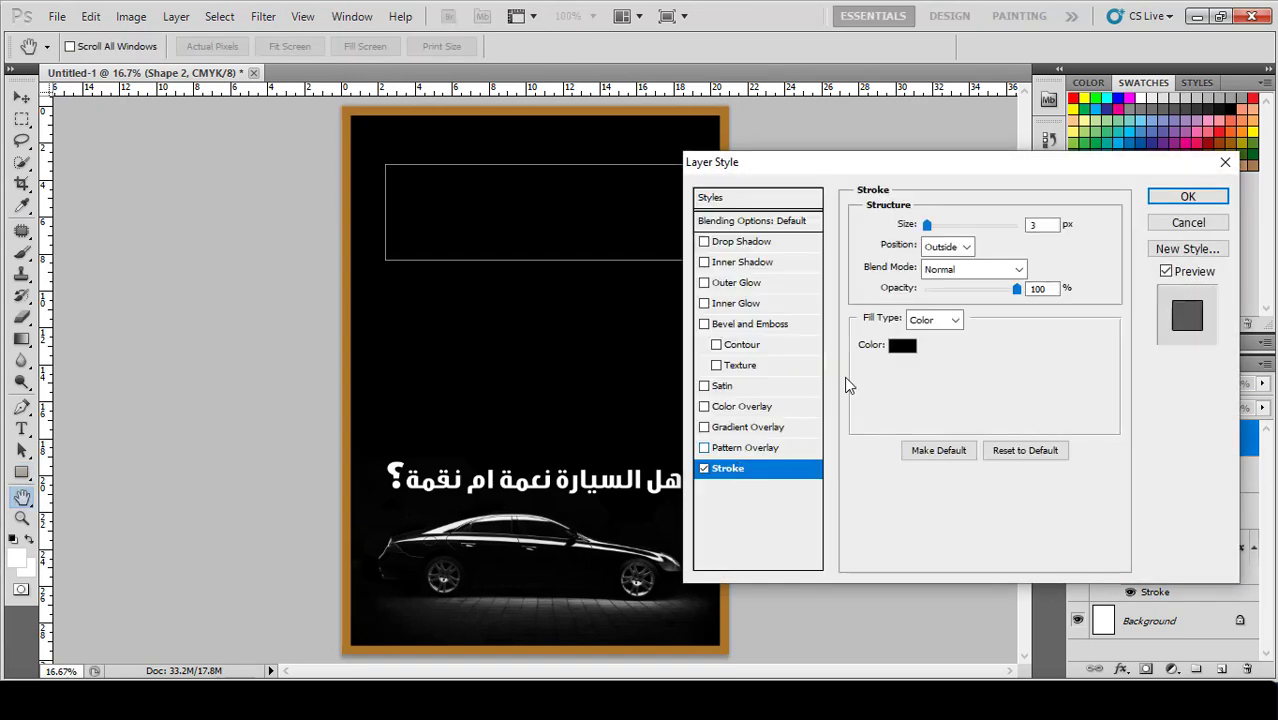
click(945, 246)
click(936, 281)
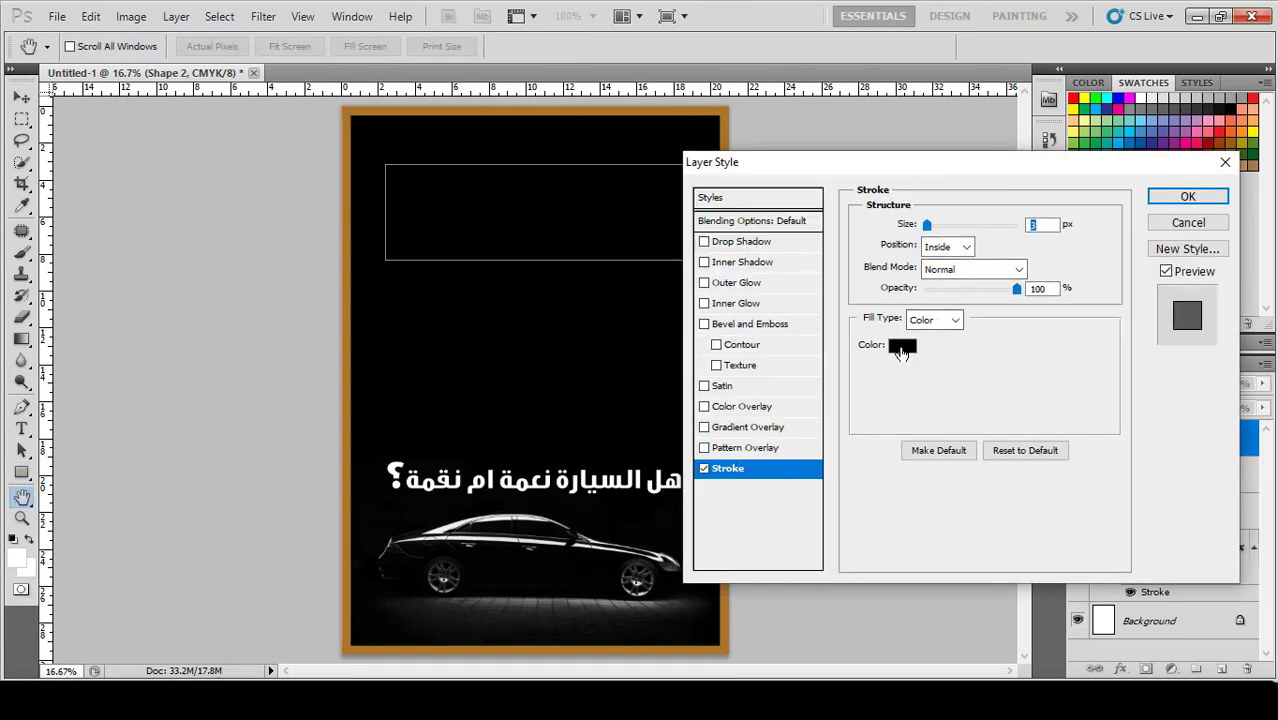
click(902, 345)
click(568, 117)
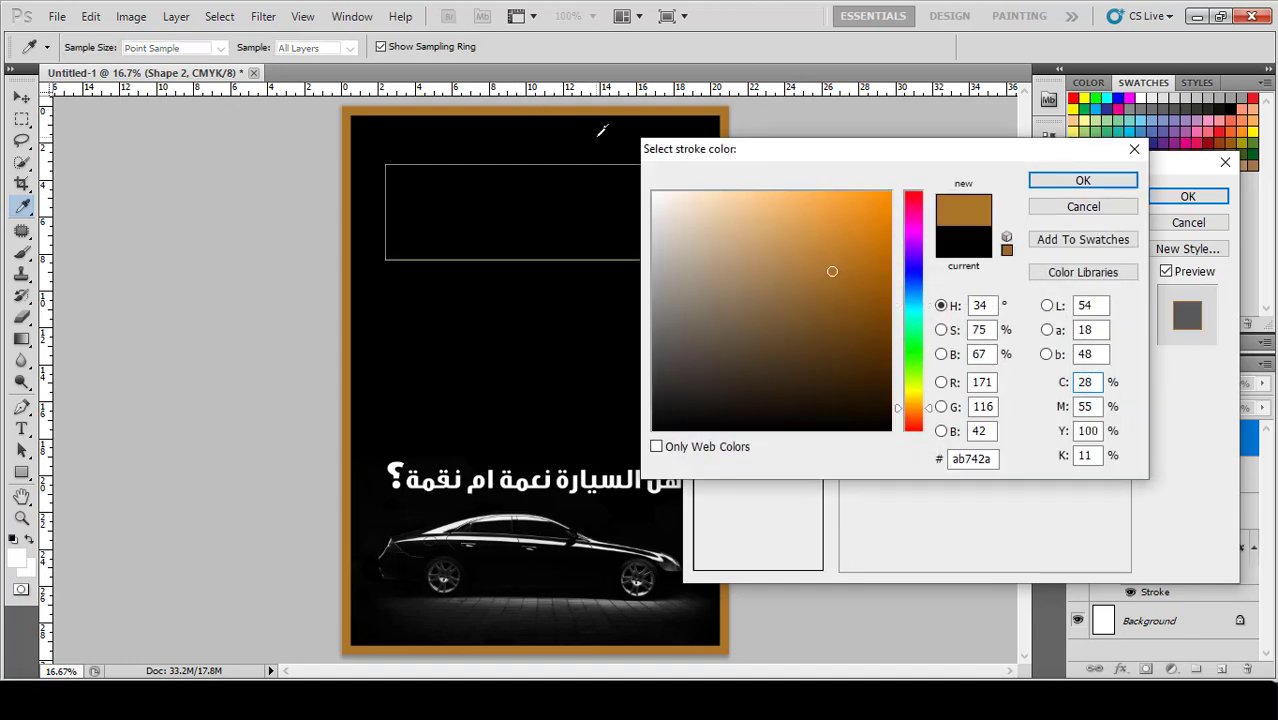
click(1090, 181)
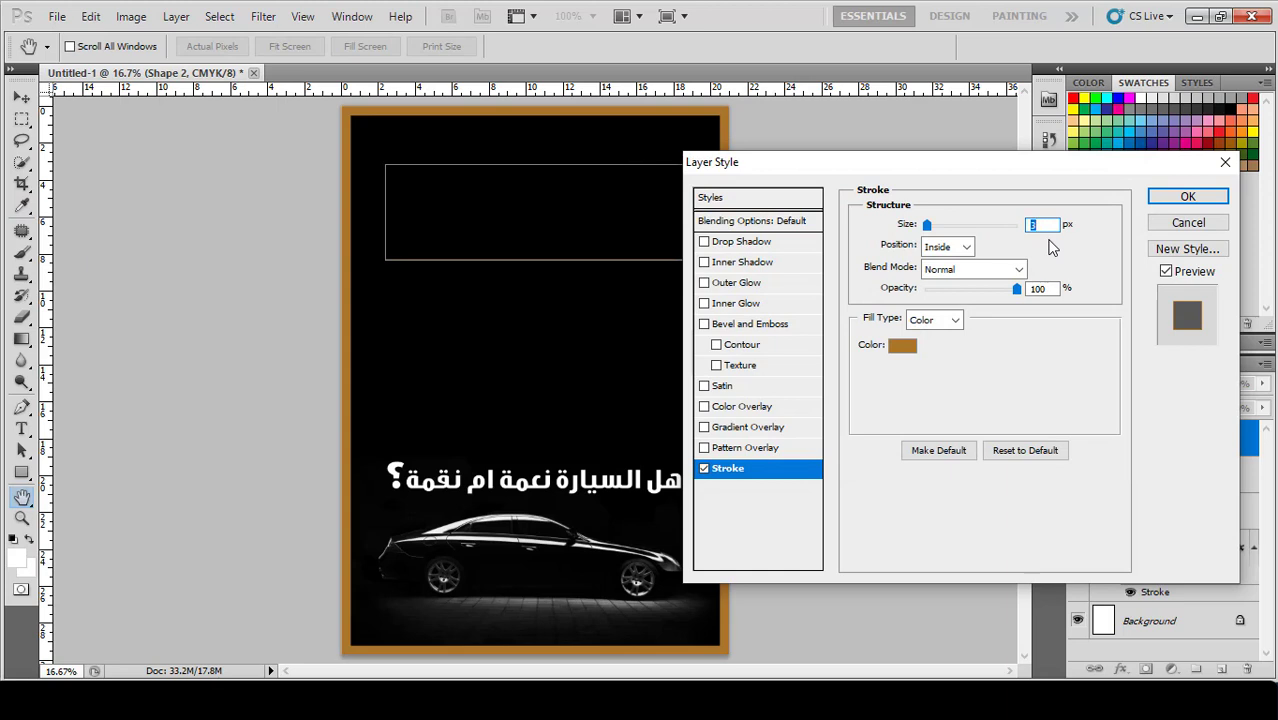
- Set the title rectangle's stroke size to 30 px and move its layer below the title text layer
text(30)
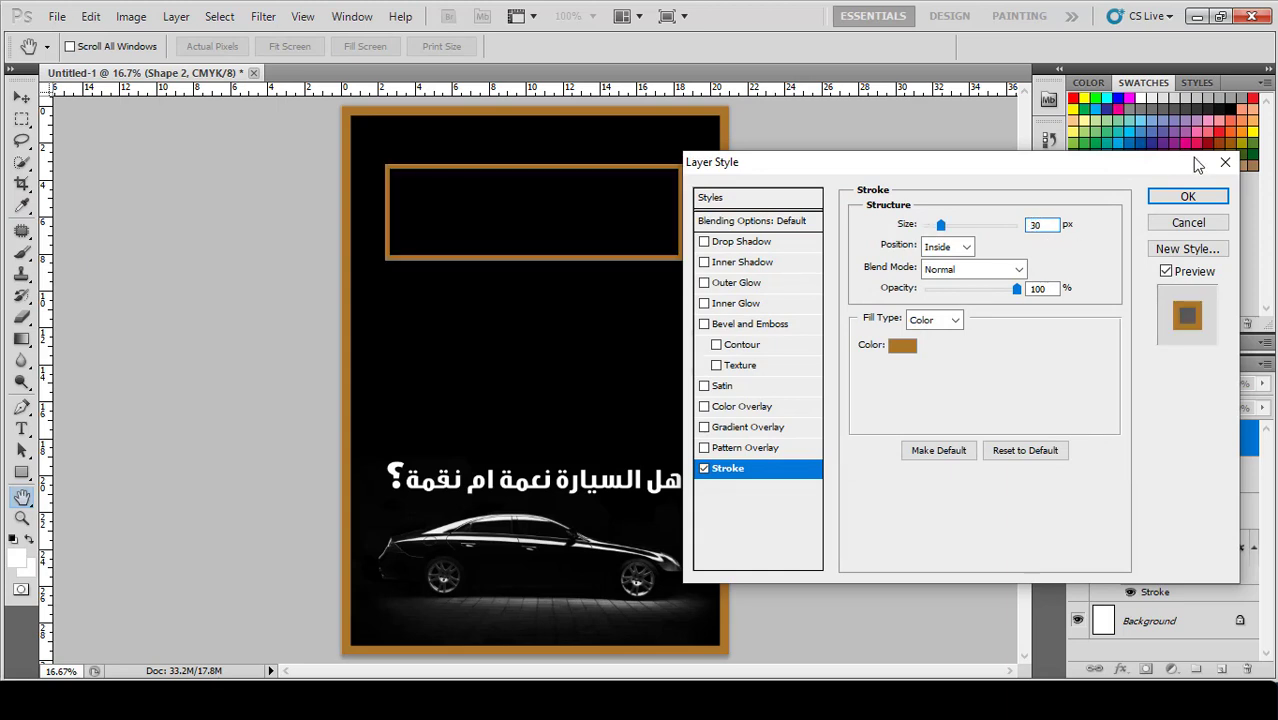
click(1188, 195)
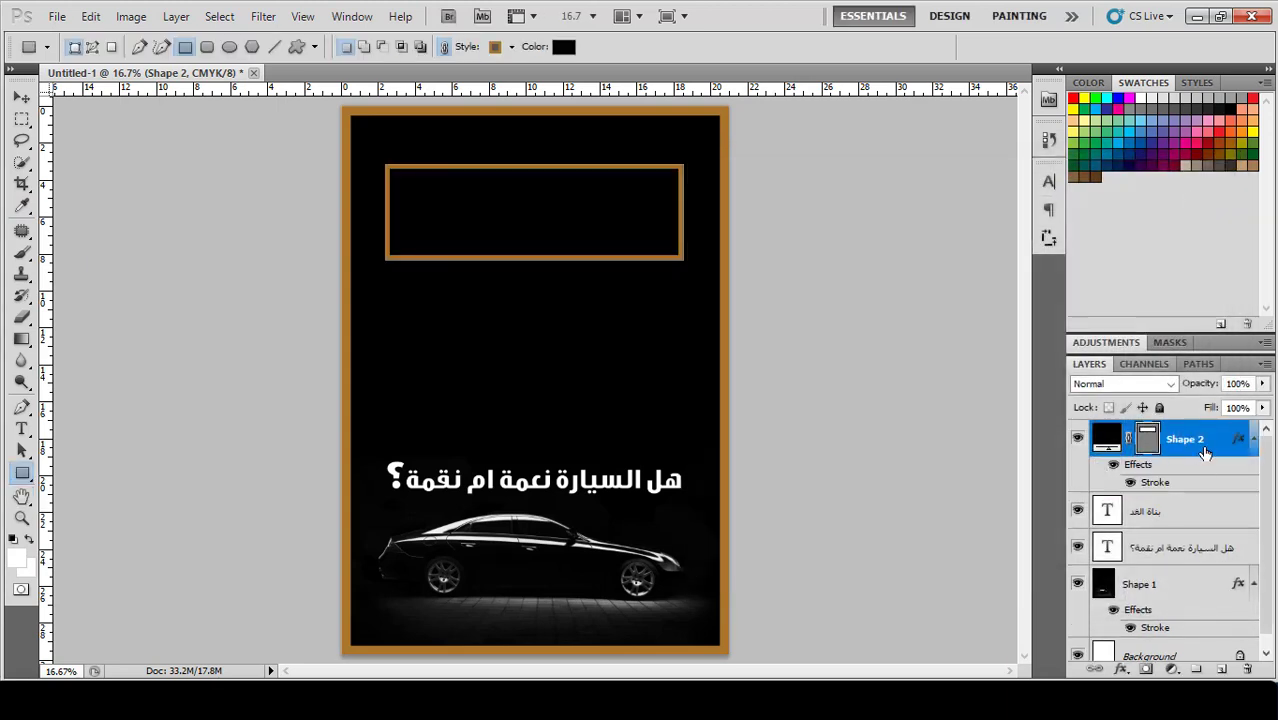
drag(1204, 435, 1206, 523)
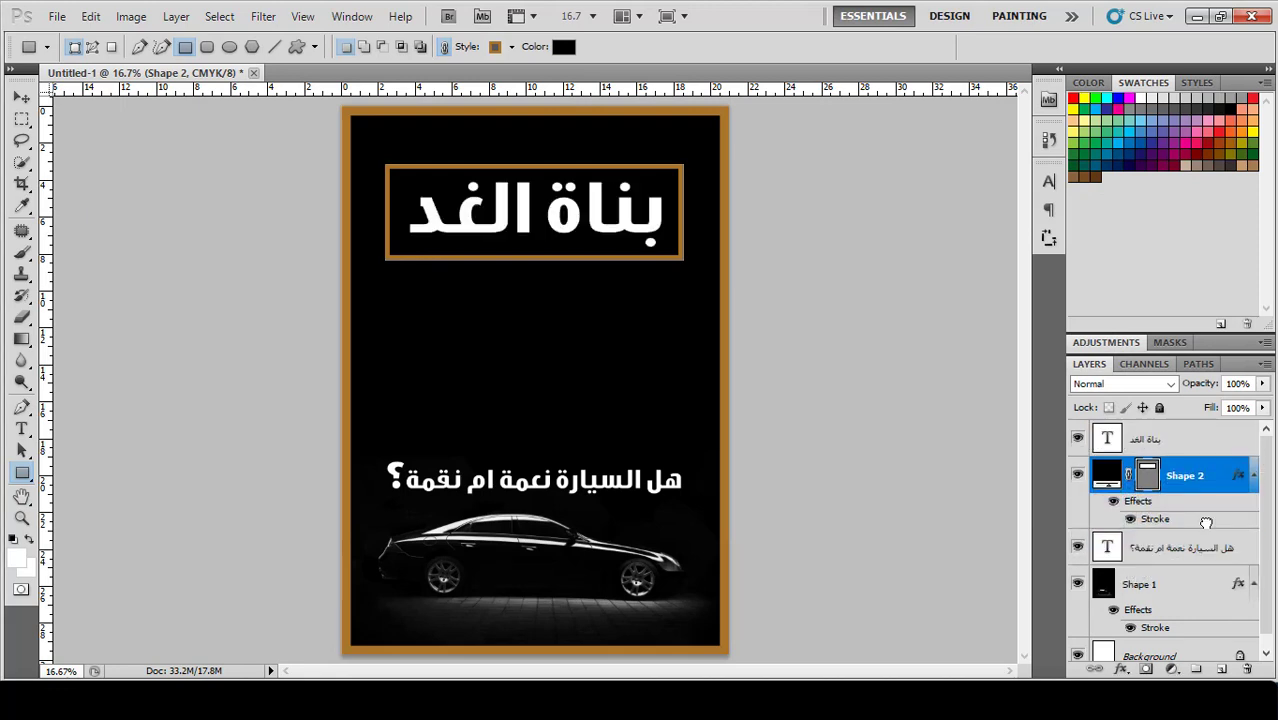
- Align the title text and its frame to the horizontal centre of the Shape 1 cover layer
click(22, 100)
scroll(557, 245, up, 1)
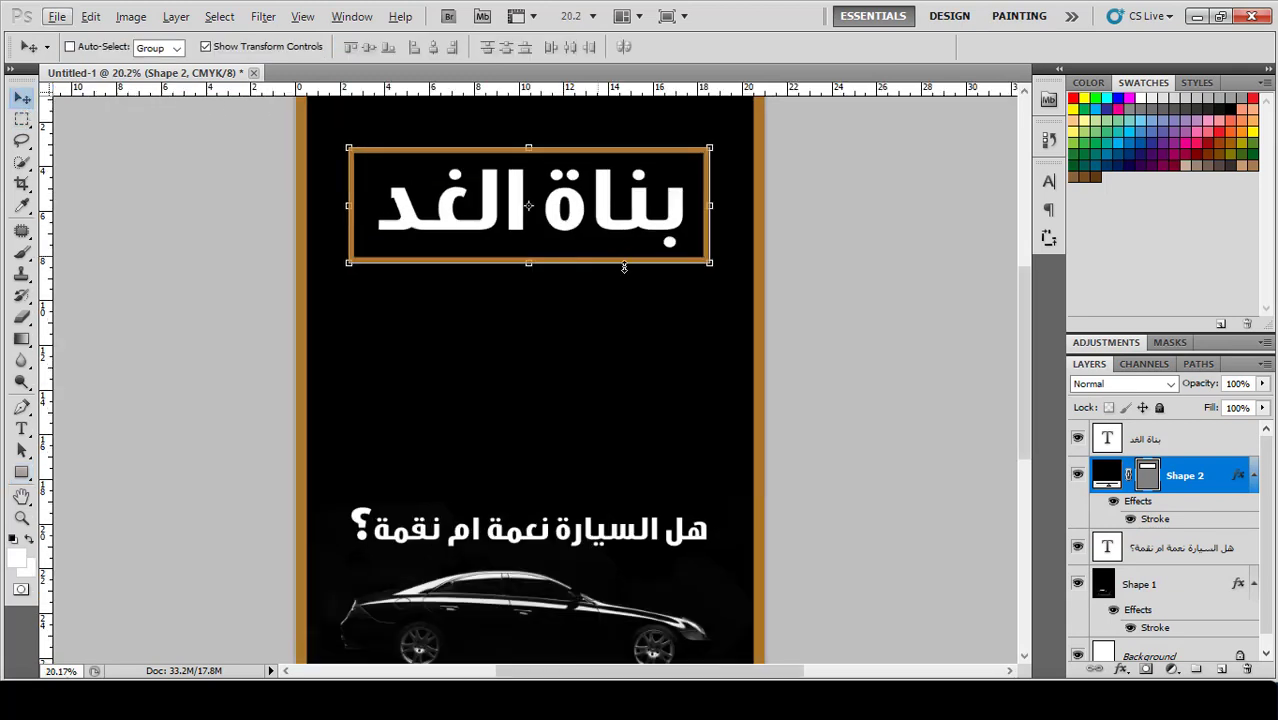
shift+click(1187, 446)
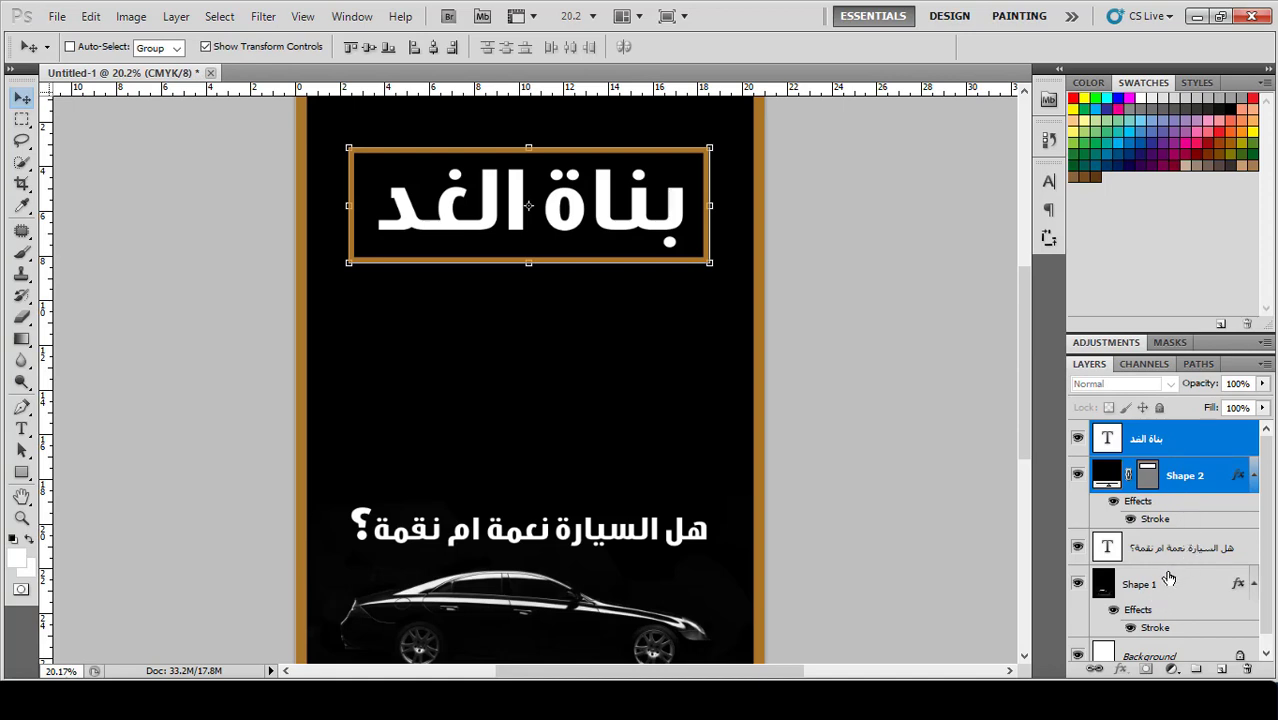
ctrl+click(1162, 594)
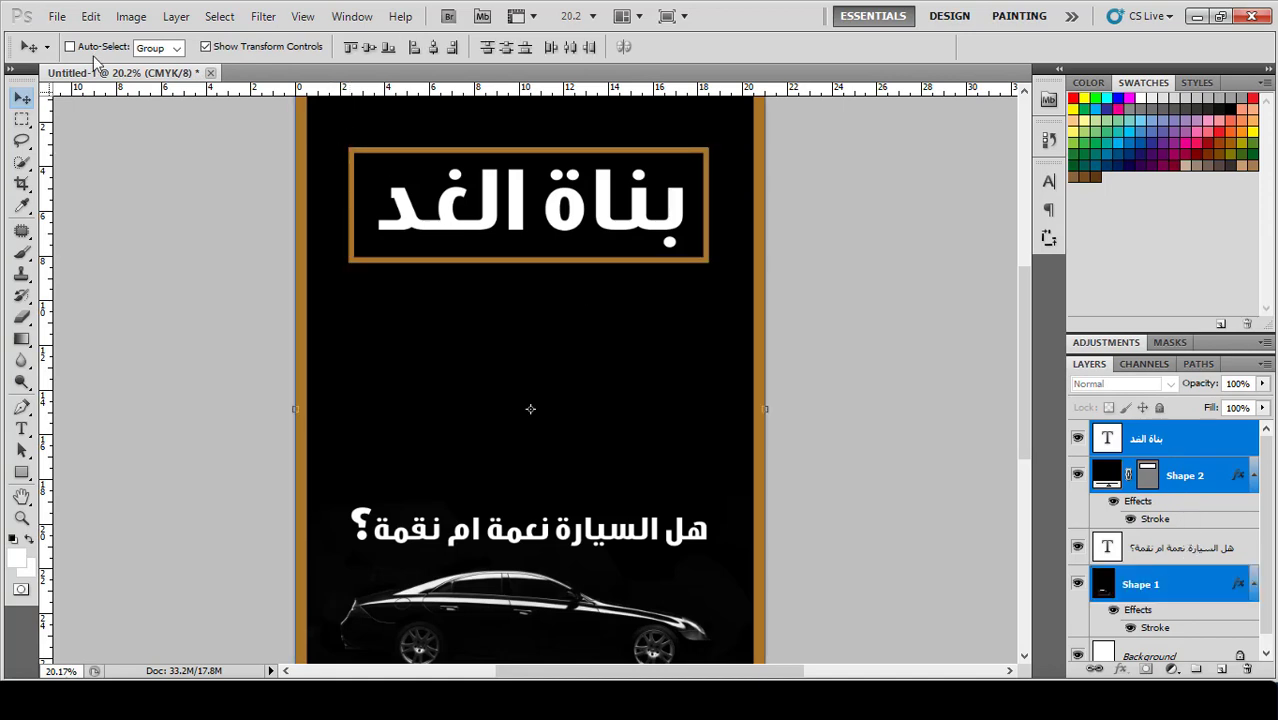
click(432, 48)
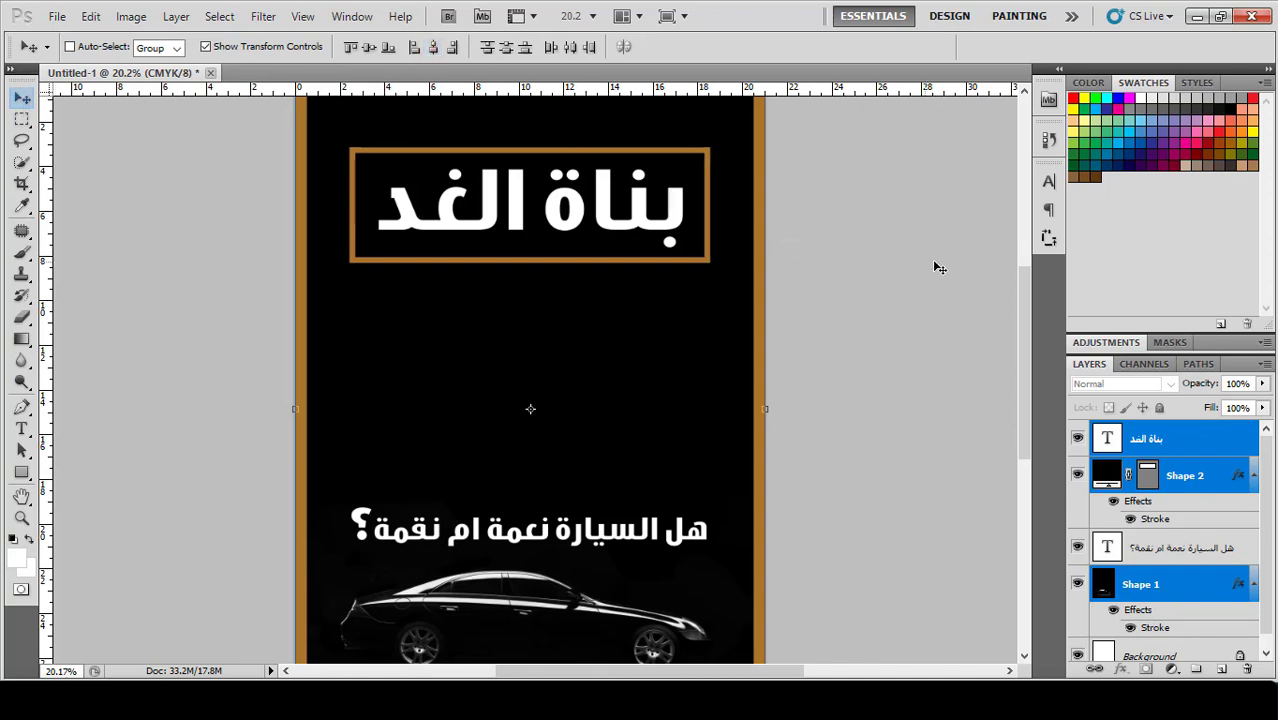
- Scale the title text and its frame together proportionally about their centre to 85.36%
scroll(939, 268, up, 1)
click(1175, 442)
shift+click(1185, 476)
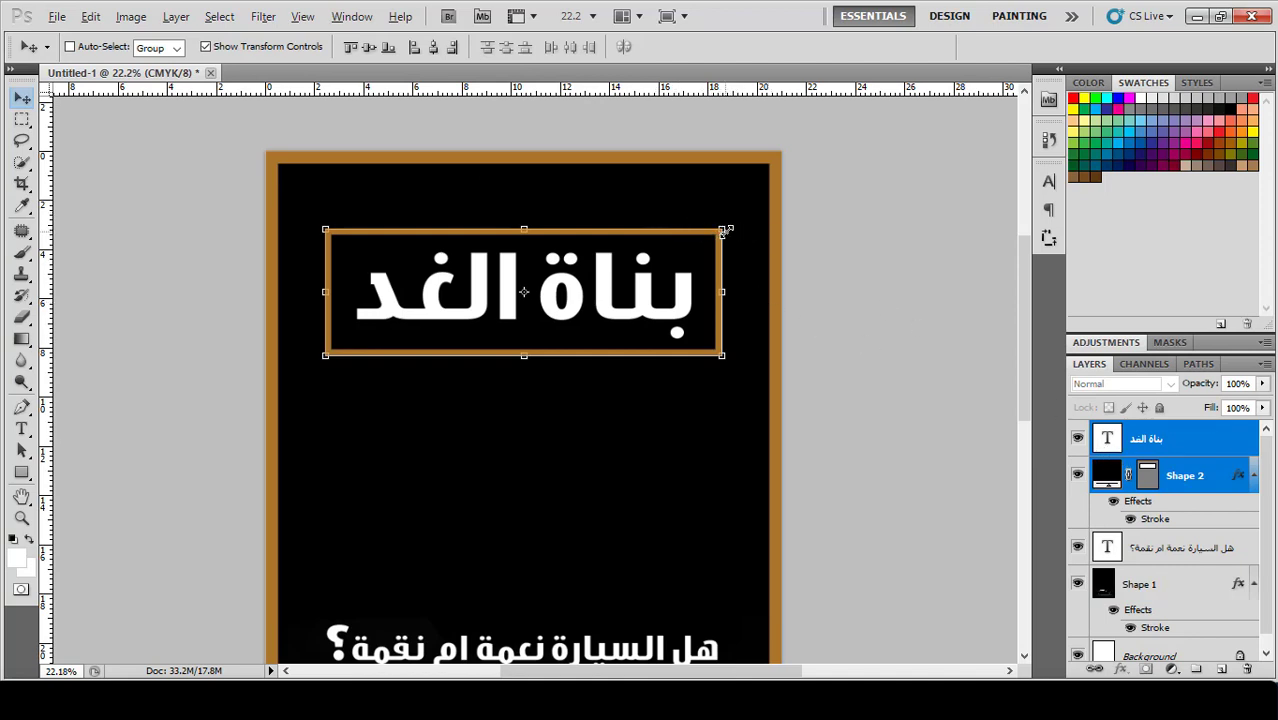
drag(727, 230, 693, 238)
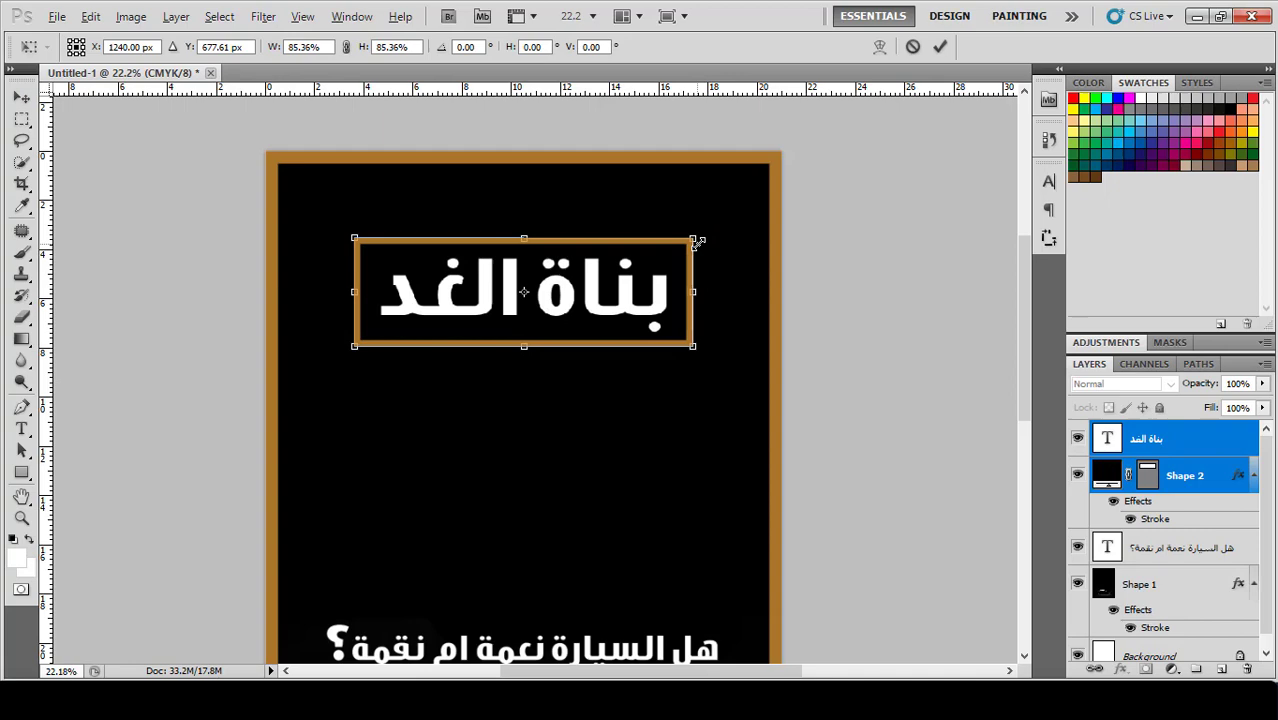
click(940, 46)
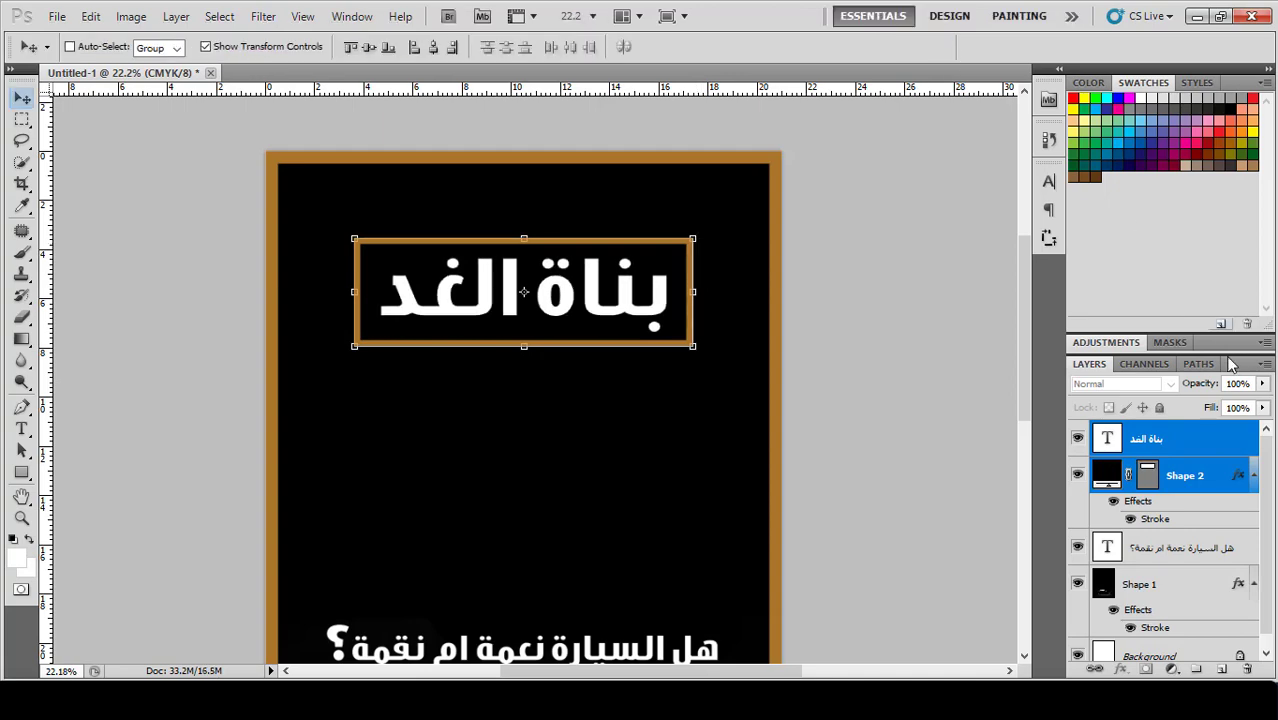
- Reduce the stroke size of the title frame so its golden-brown outline is thinner
click(1155, 521)
double_click(1155, 521)
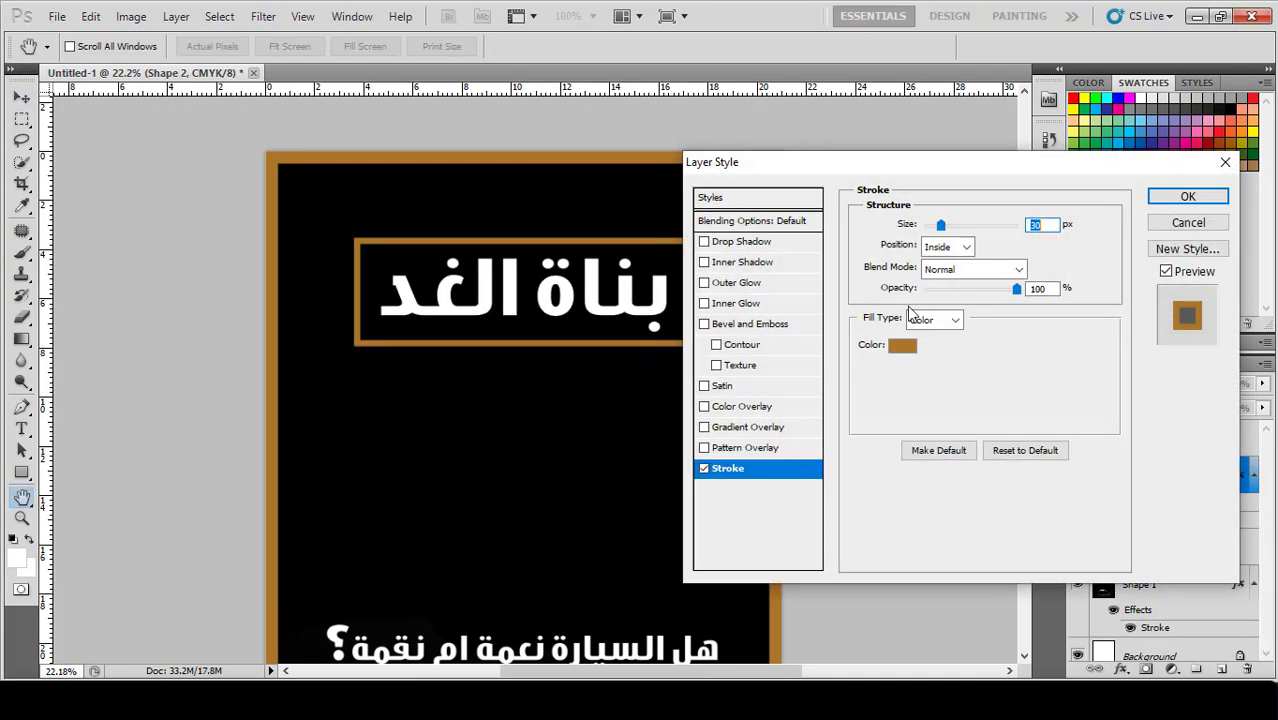
click(1043, 224)
click(1174, 198)
- Narrow the title frame evenly from both sides to 96.60% of its width, keeping its height
scroll(690, 242, up, 1)
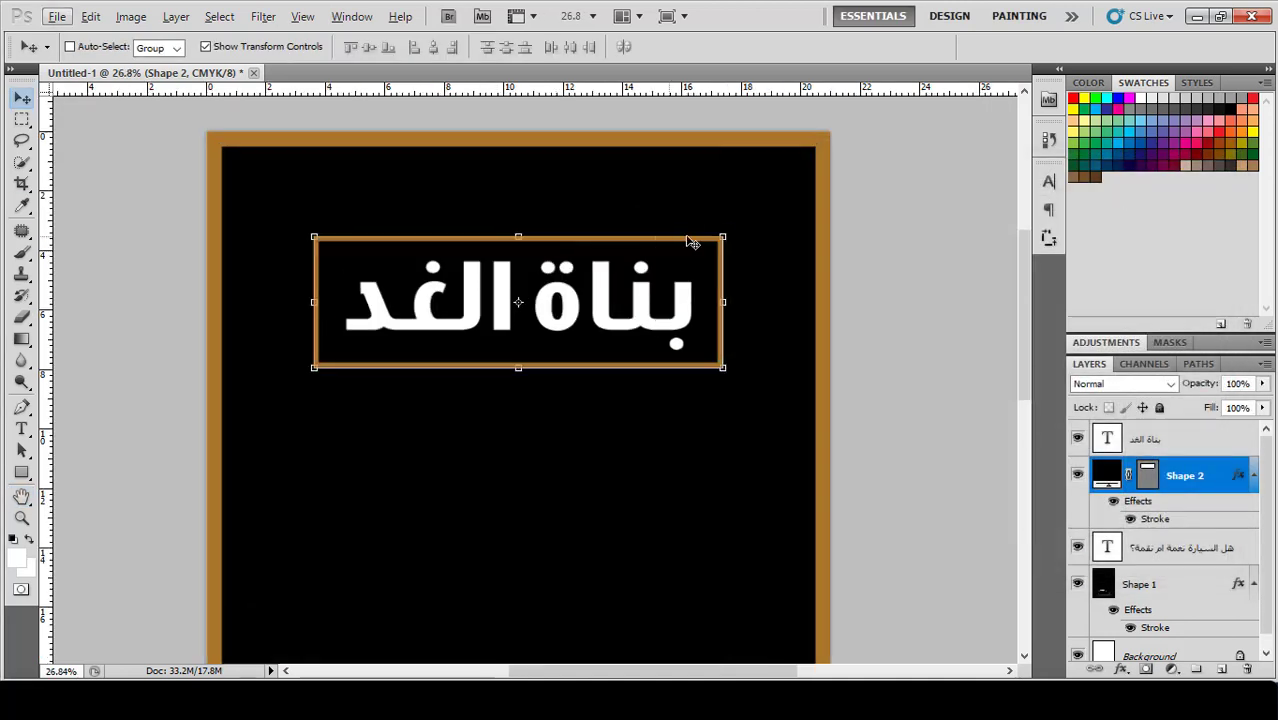
drag(722, 300, 716, 300)
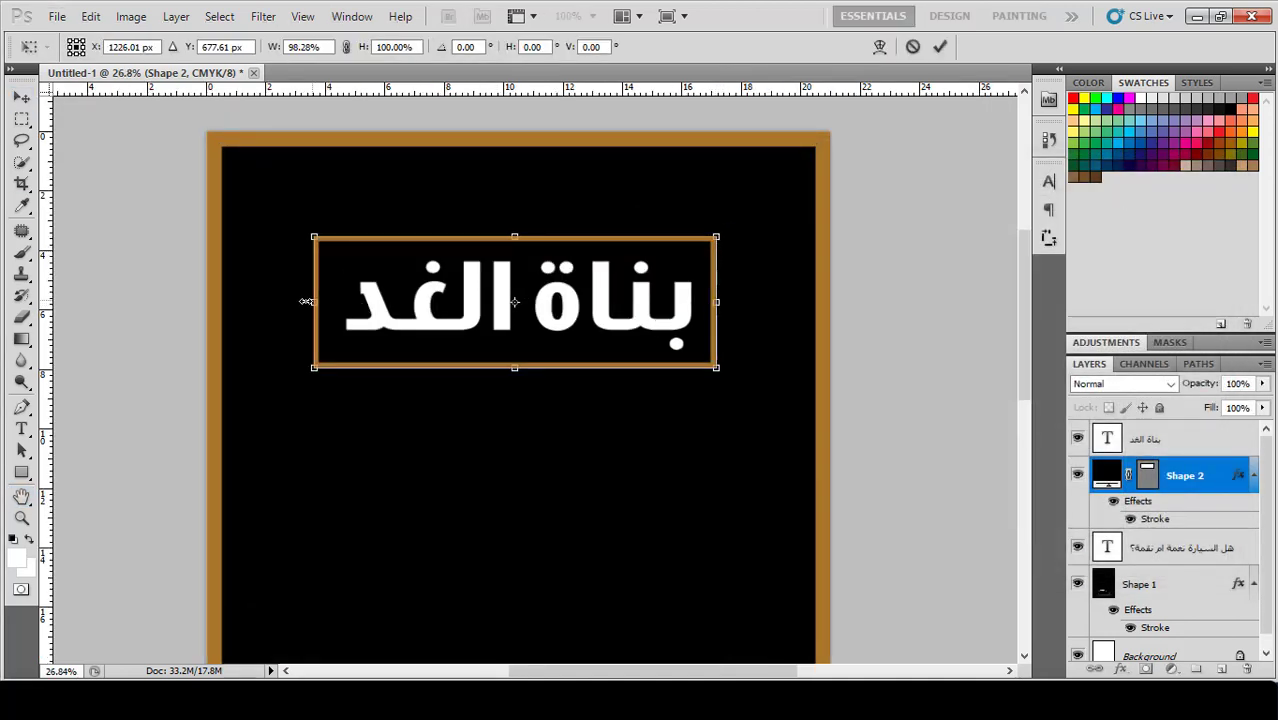
drag(316, 303, 324, 303)
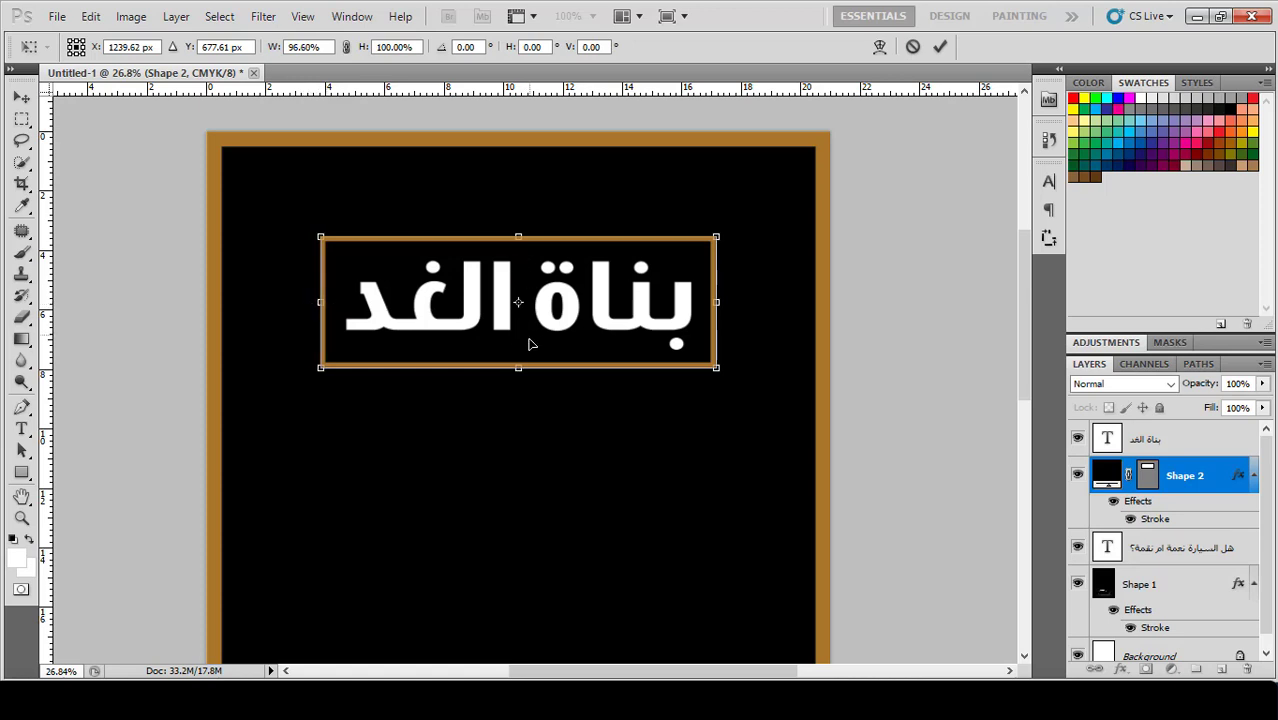
click(940, 46)
- Move the title text and its frame together about 1.2 cm up toward the cover's upper border
shift+click(1201, 450)
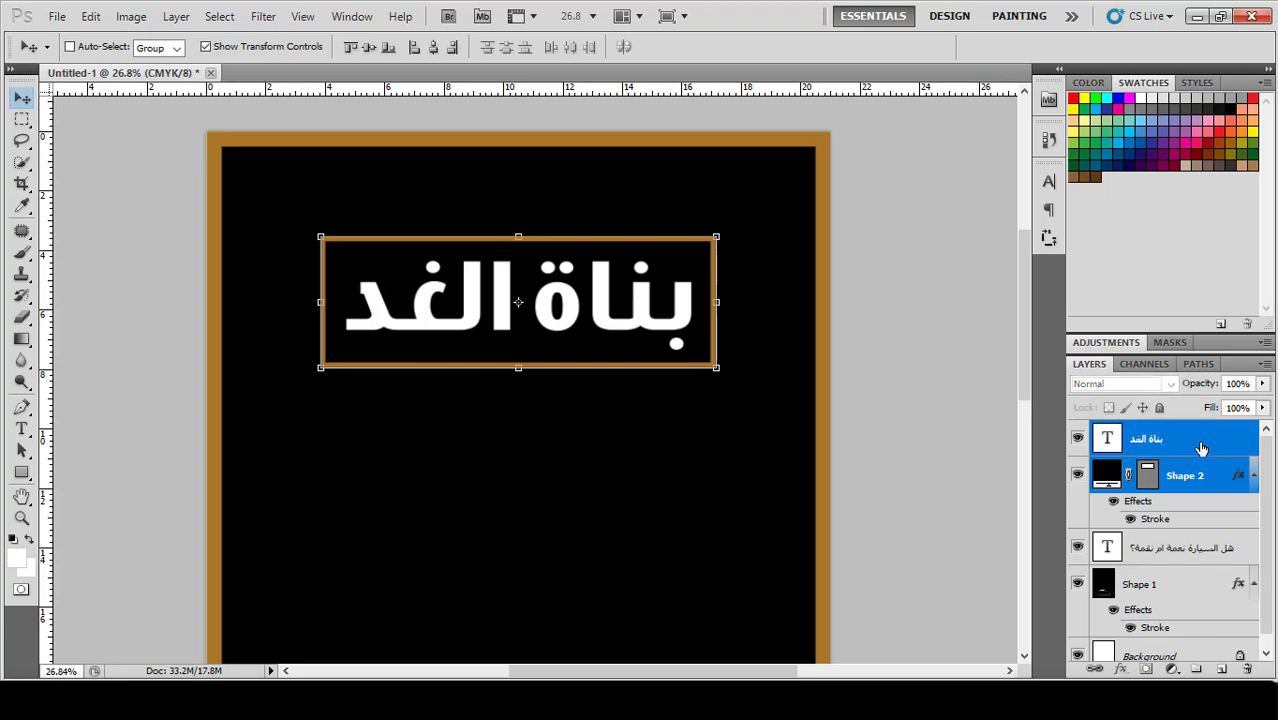
key(shift+Up)
key(shift+Up)
key(shift+Up)
key(shift+Up)
key(shift+Up)
key(shift+Up)
key(shift+Up)
key(shift+Up)
key(shift+Up)
key(shift+Up)
key(shift+Up)
key(shift+Up)
key(shift+Up)
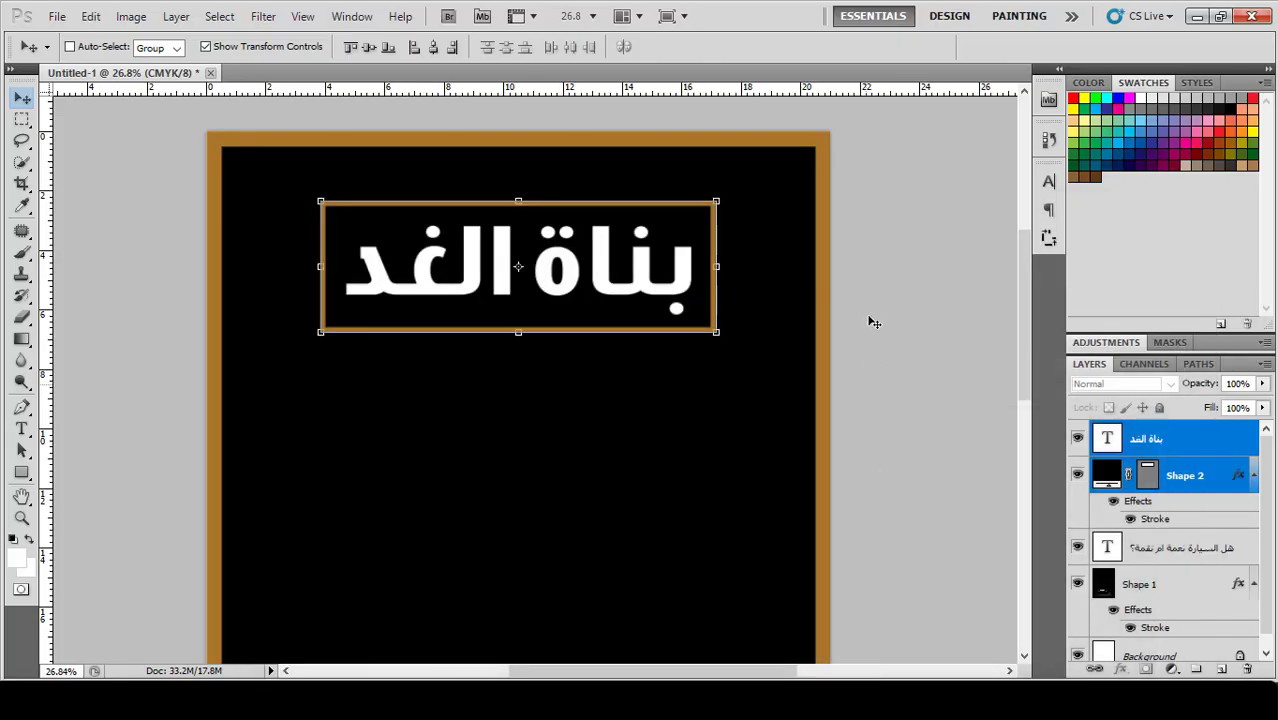
- Add a paragraph text box below the title frame in GE East at 30.8 pt, reading "جلة شهرية تصدر عن عالم بهاء الاحترافي"
click(22, 429)
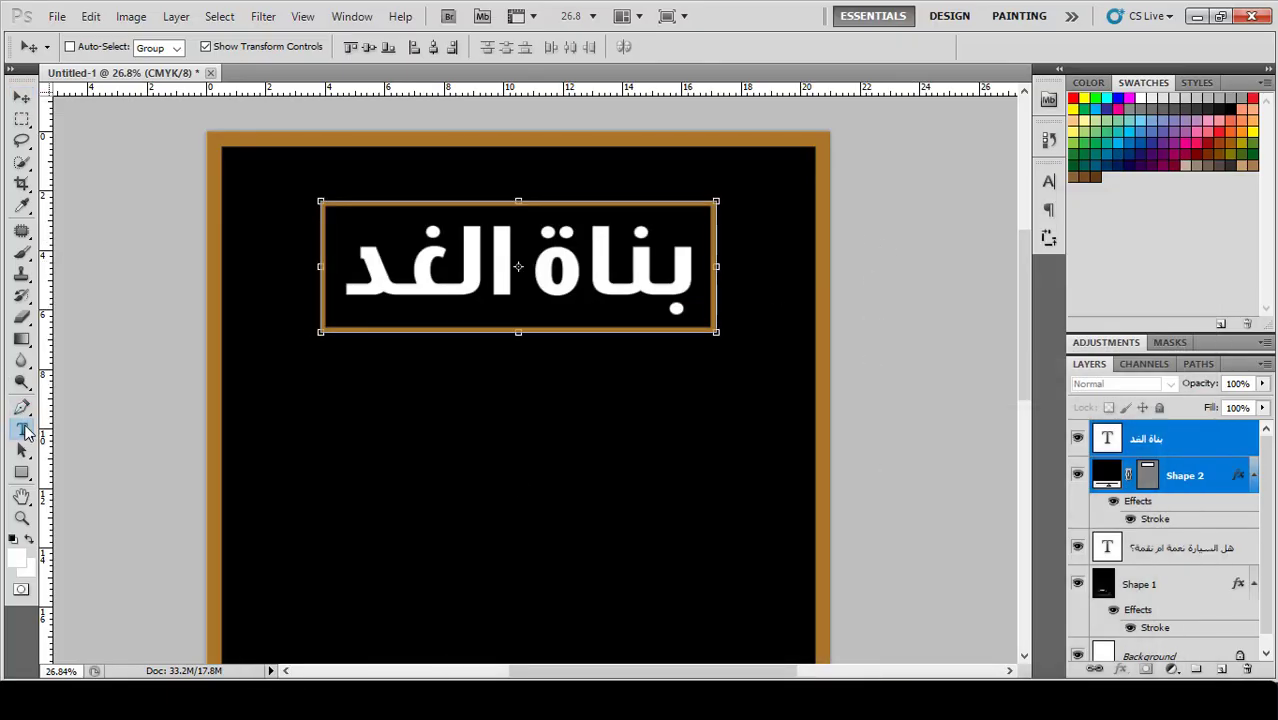
drag(716, 352, 309, 394)
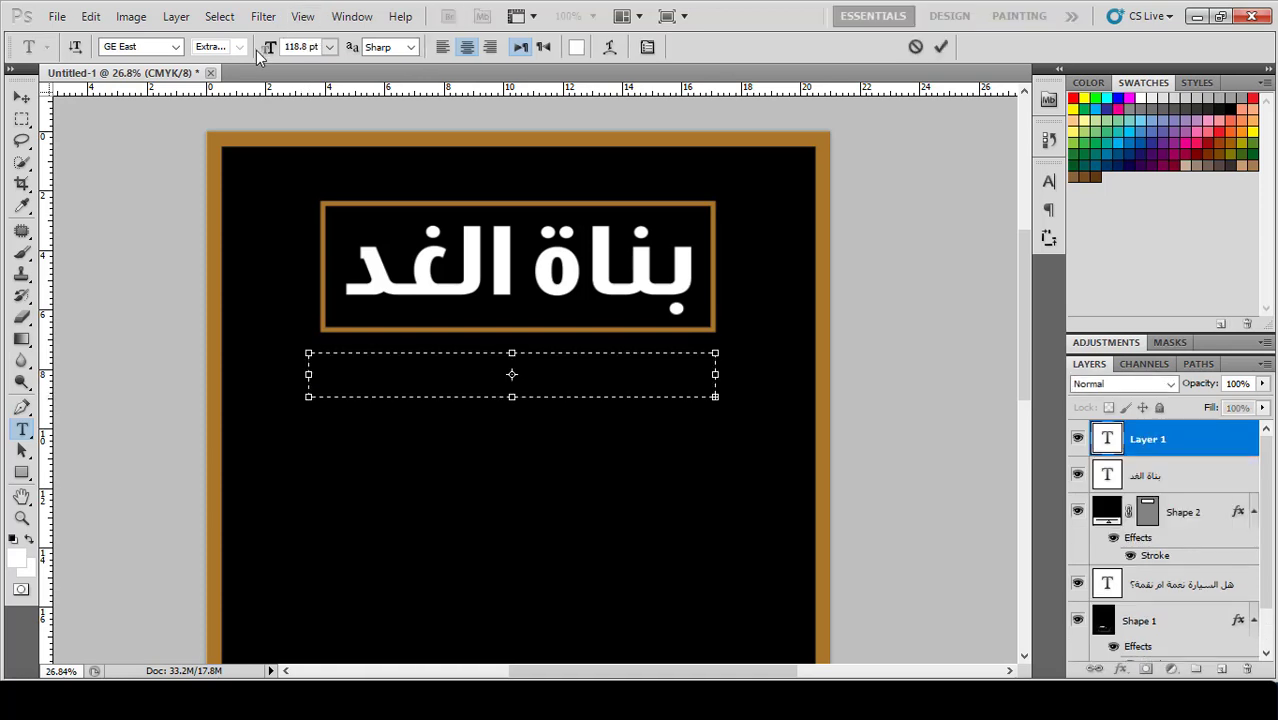
drag(268, 52, 194, 62)
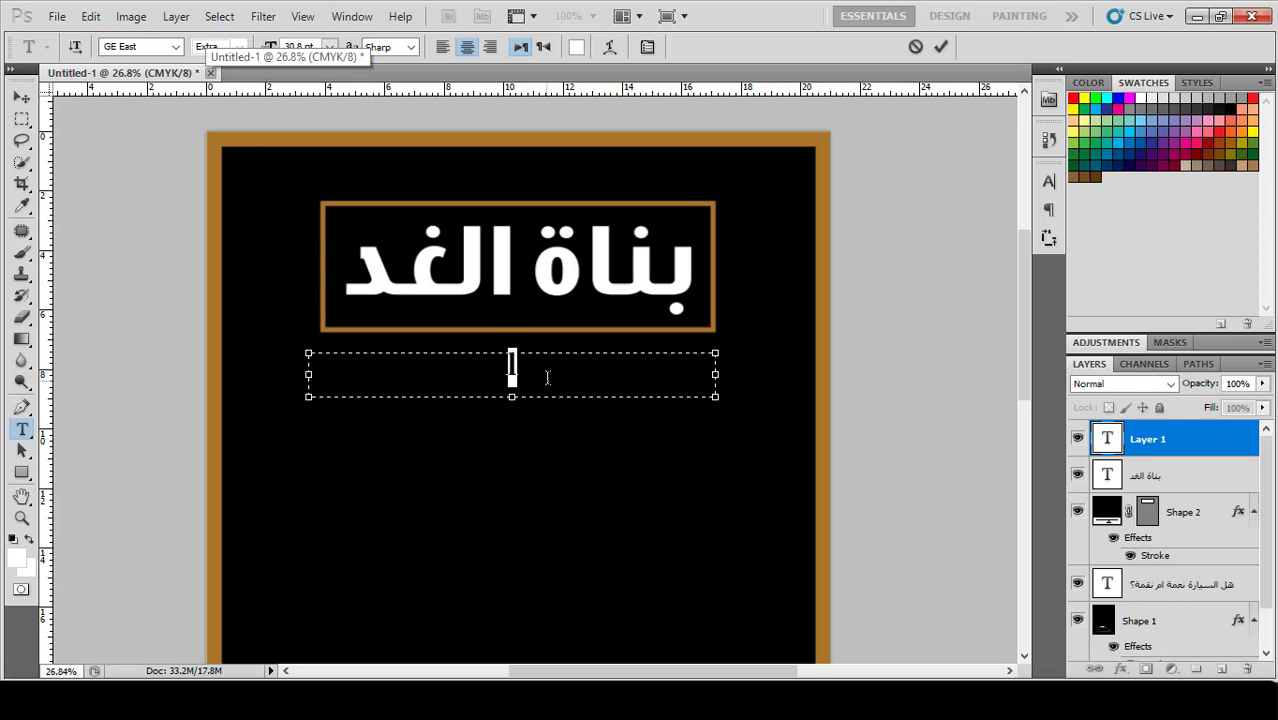
text(جلة)
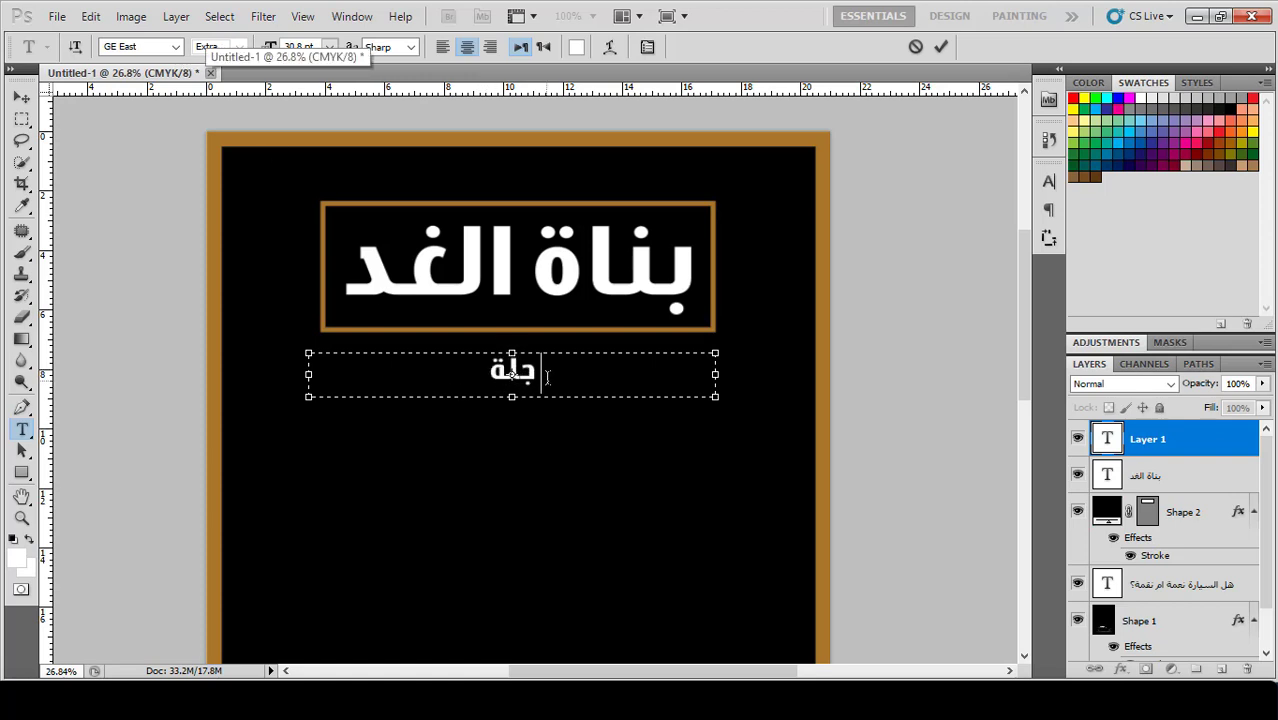
text( شهرية ت)
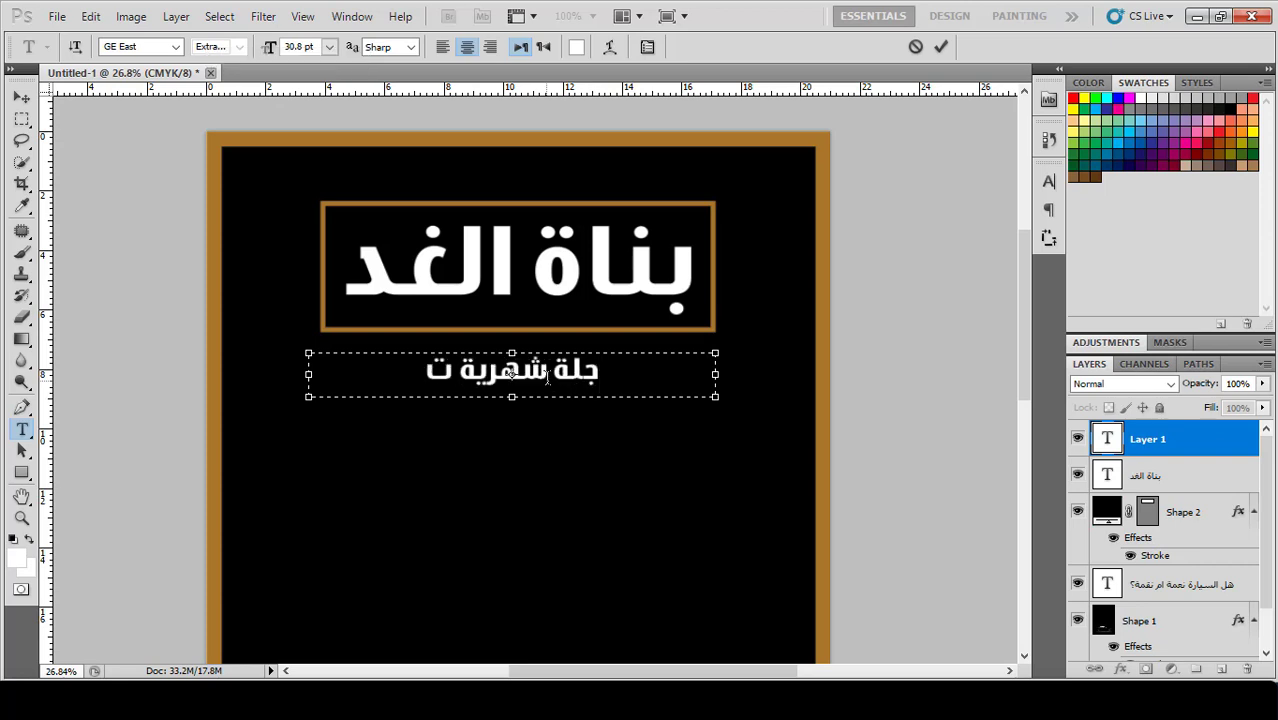
text(صدر ع)
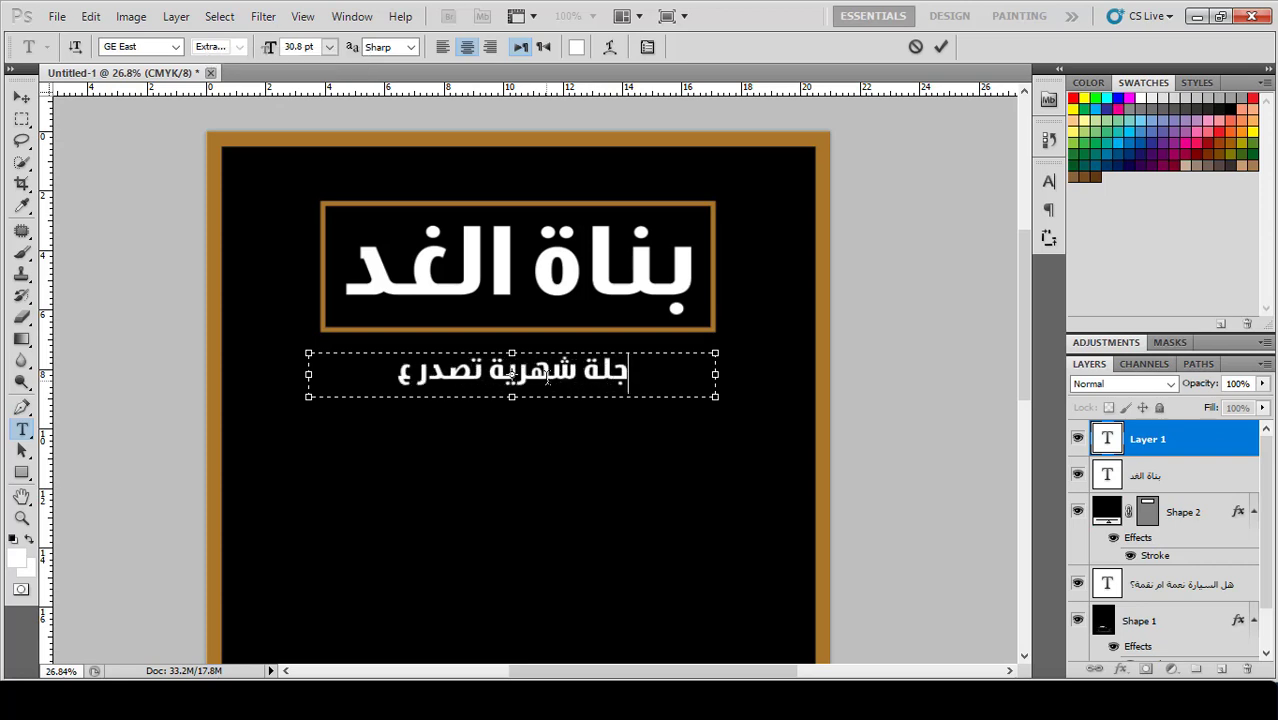
text(ن عالم بهاء)
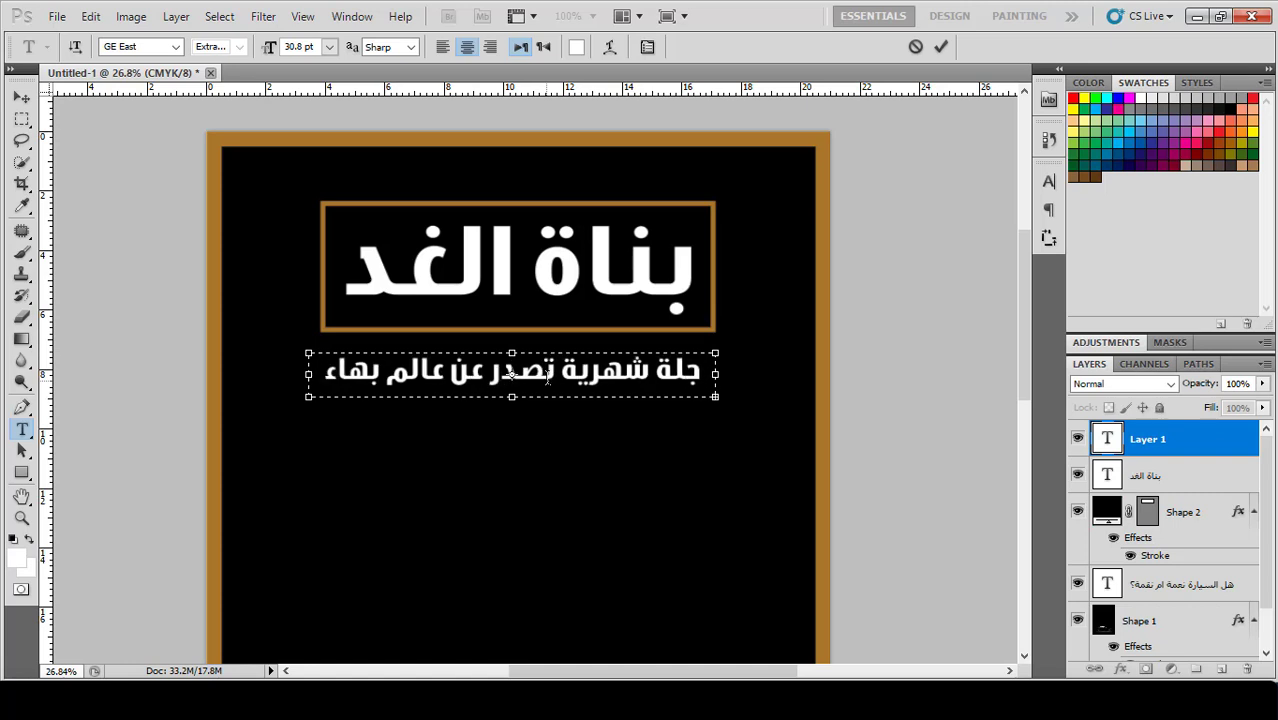
- Set the whole tagline's font size to 20.8 pt and correct its first word to "مجلة"
key(ctrl+a)
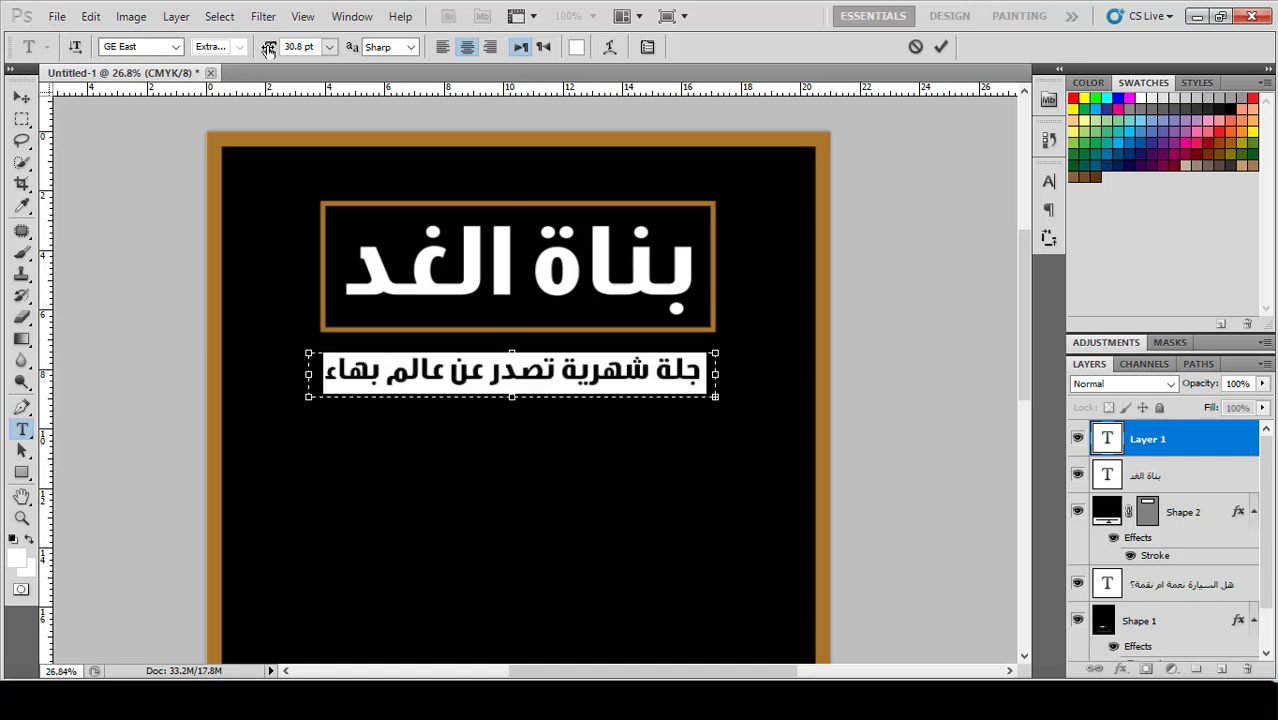
drag(258, 55, 259, 57)
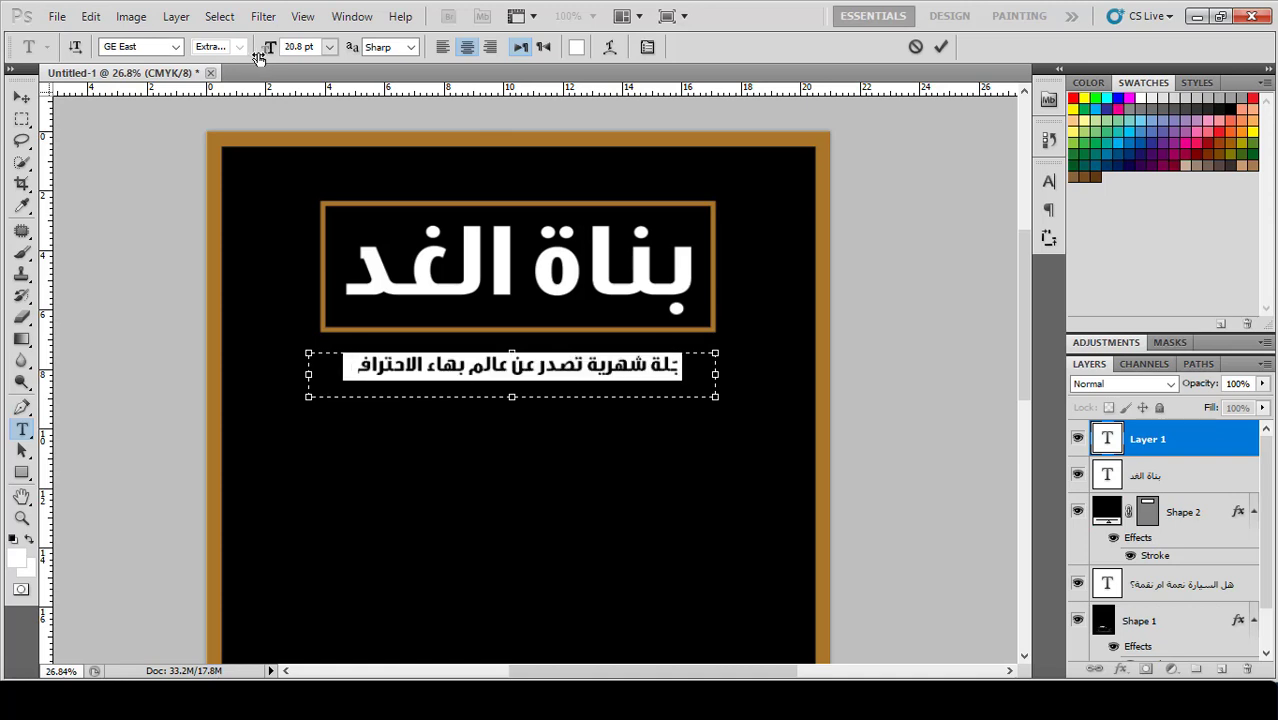
click(674, 365)
double_click(675, 365)
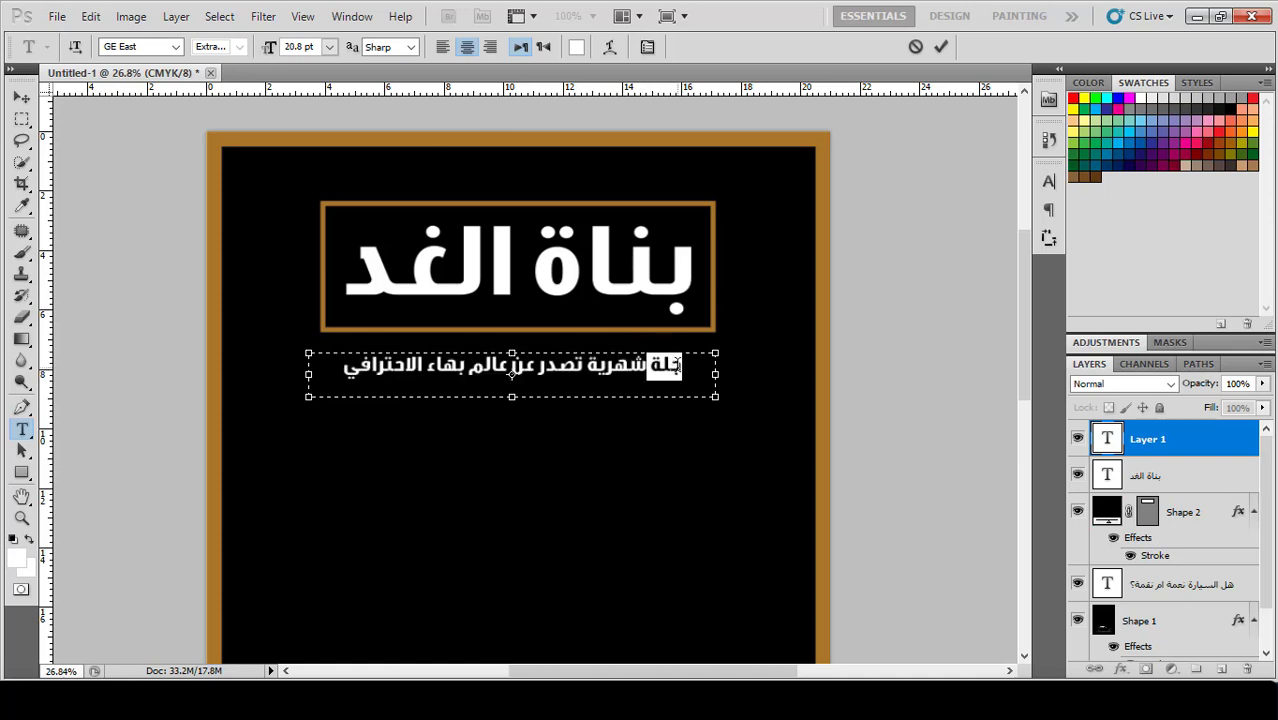
text(مجل)
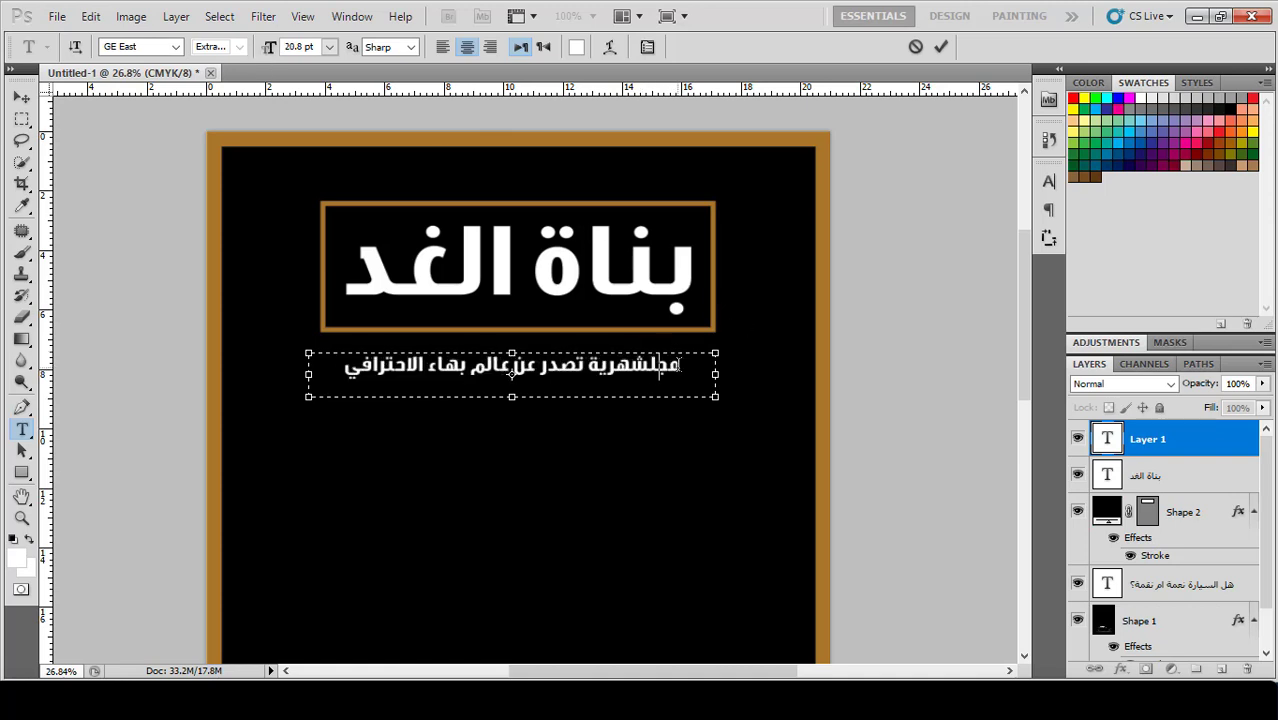
key(BackSpace)
key(BackSpace)
key(BackSpace)
text(مجلة)
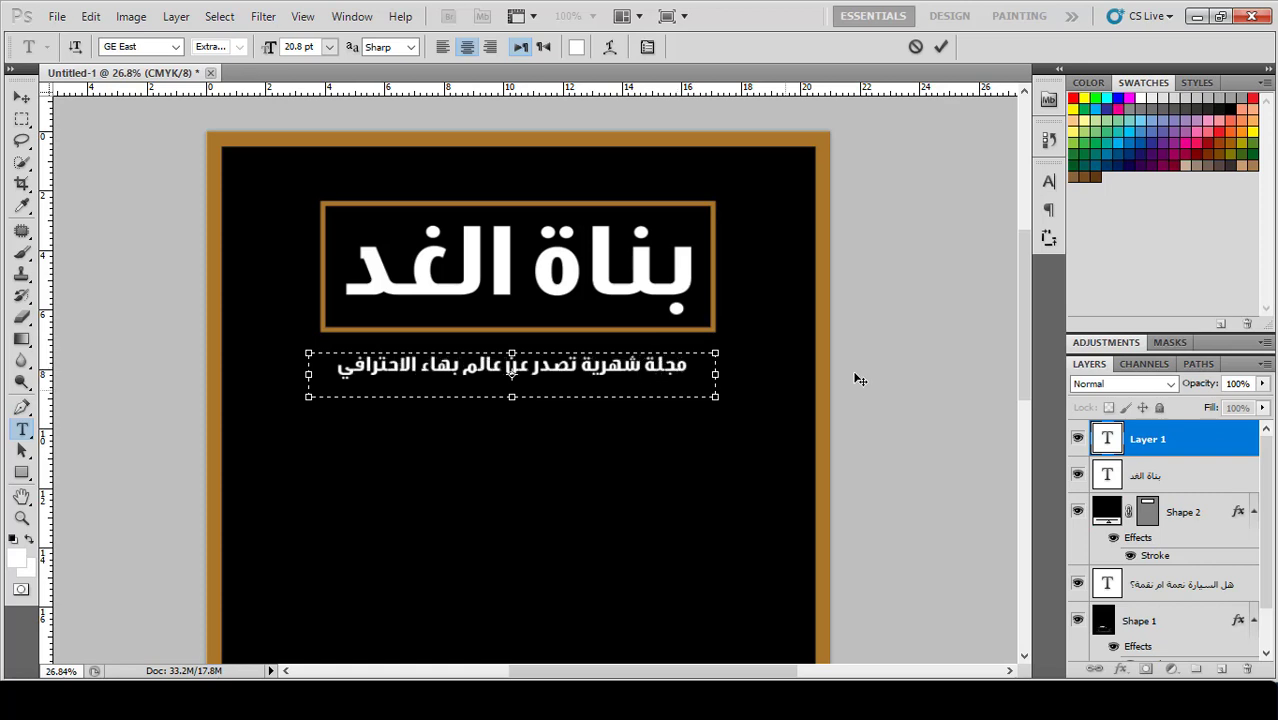
click(941, 46)
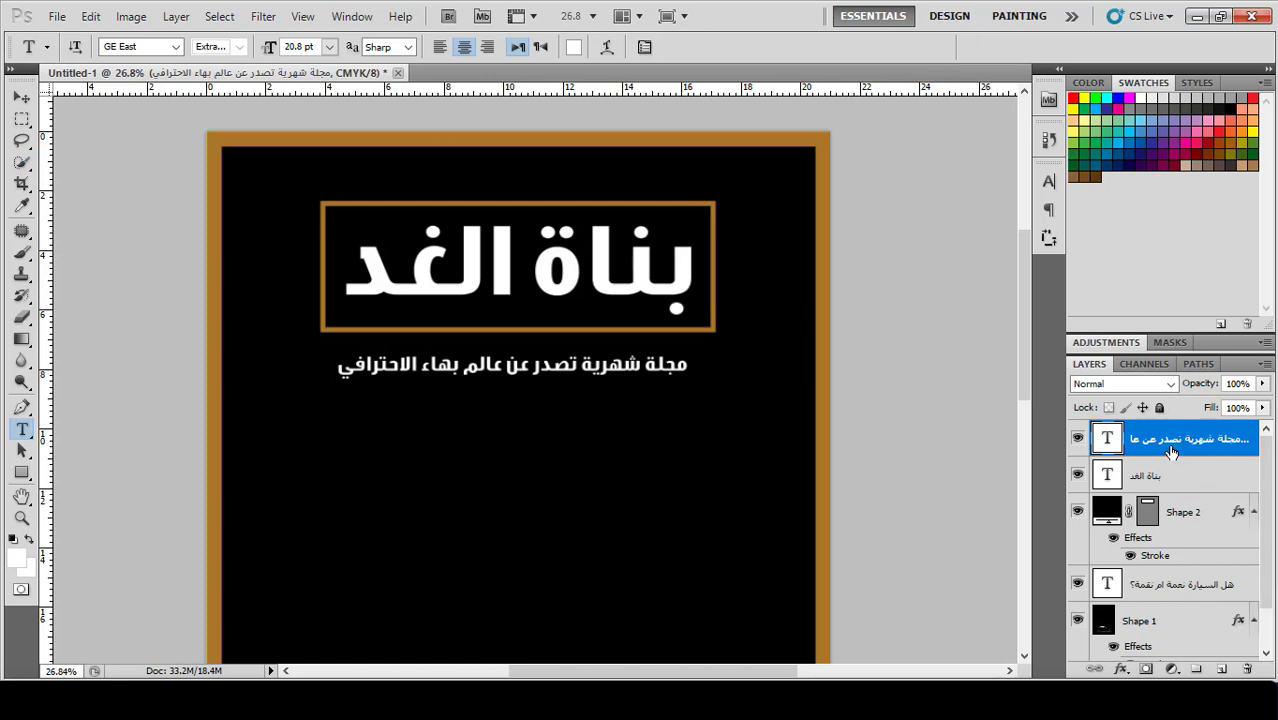
- Centre the tagline text horizontally on the Shape 1 cover layer
scroll(1214, 554, down, 1)
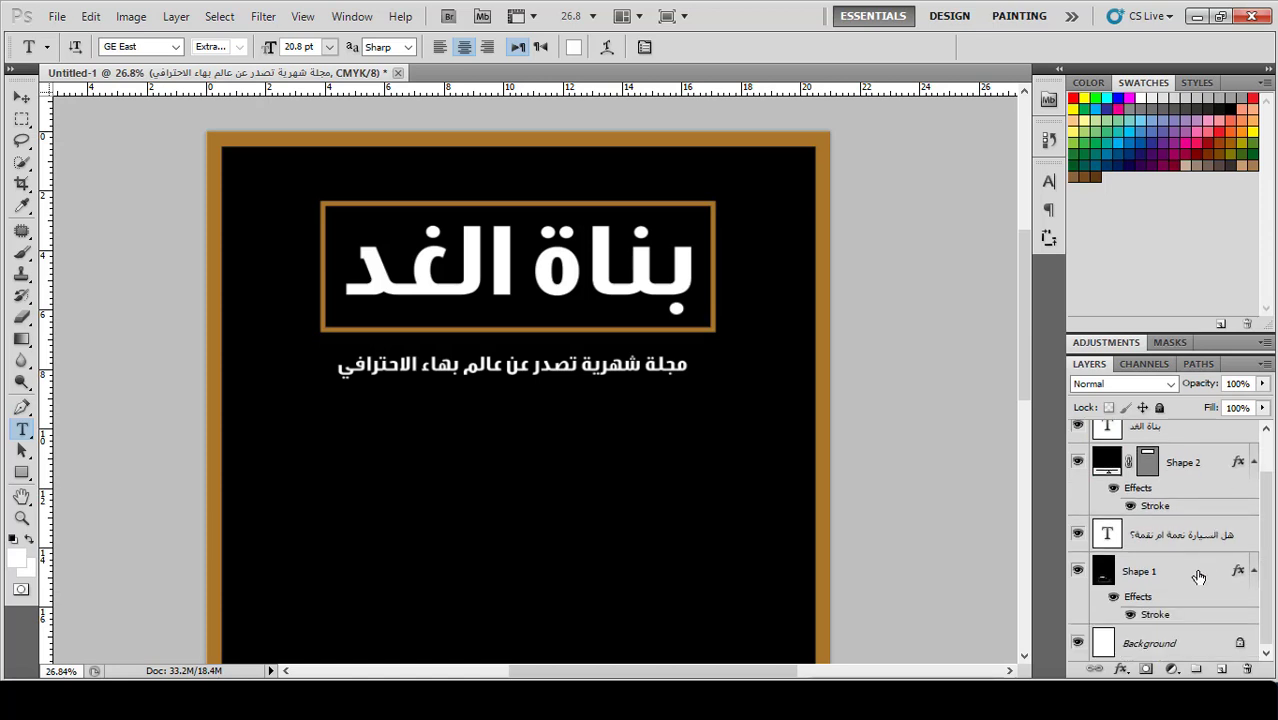
click(1198, 575)
key(v)
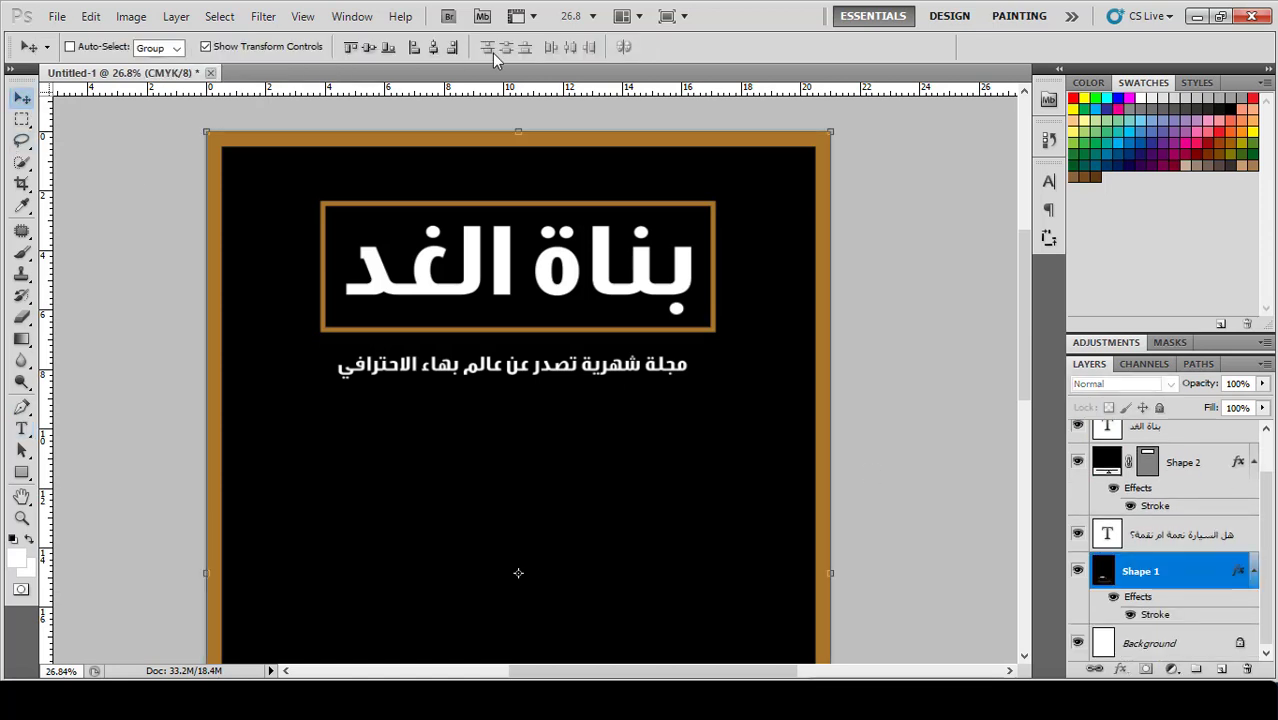
click(433, 47)
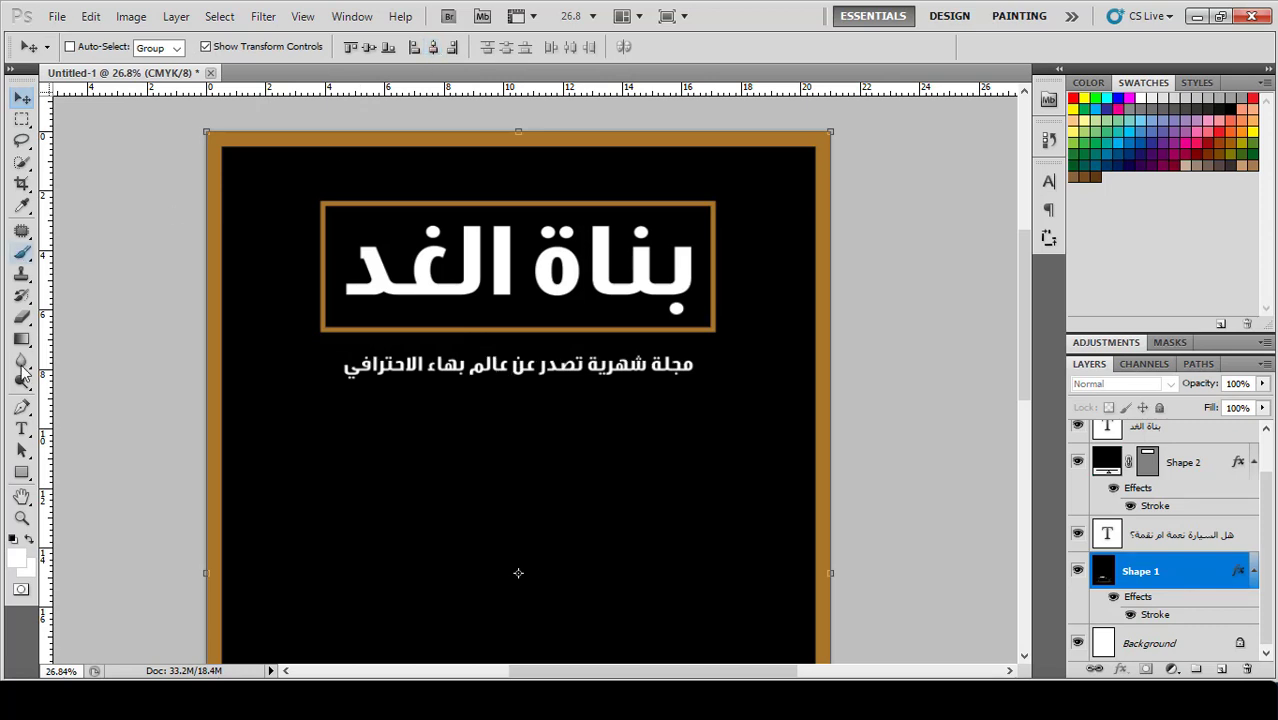
- Draw a horizontal line shape about 12 cm long with a 10 px weight below the tagline
click(24, 474)
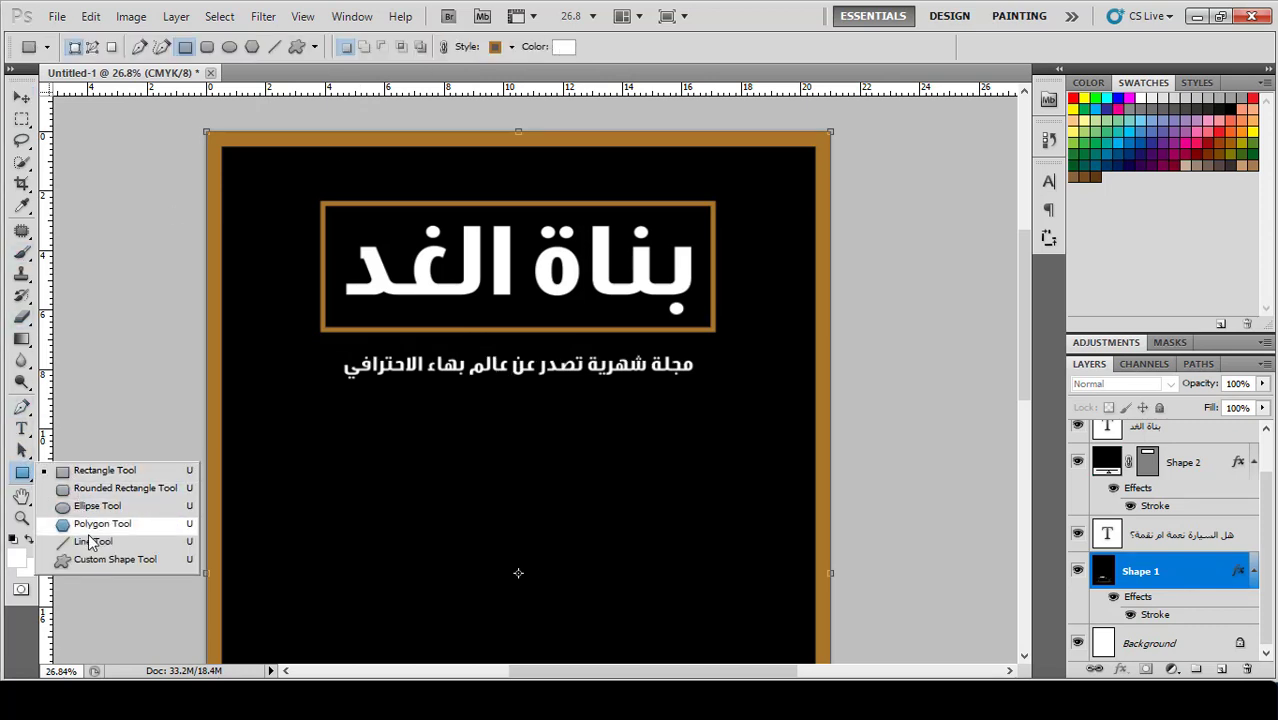
click(93, 542)
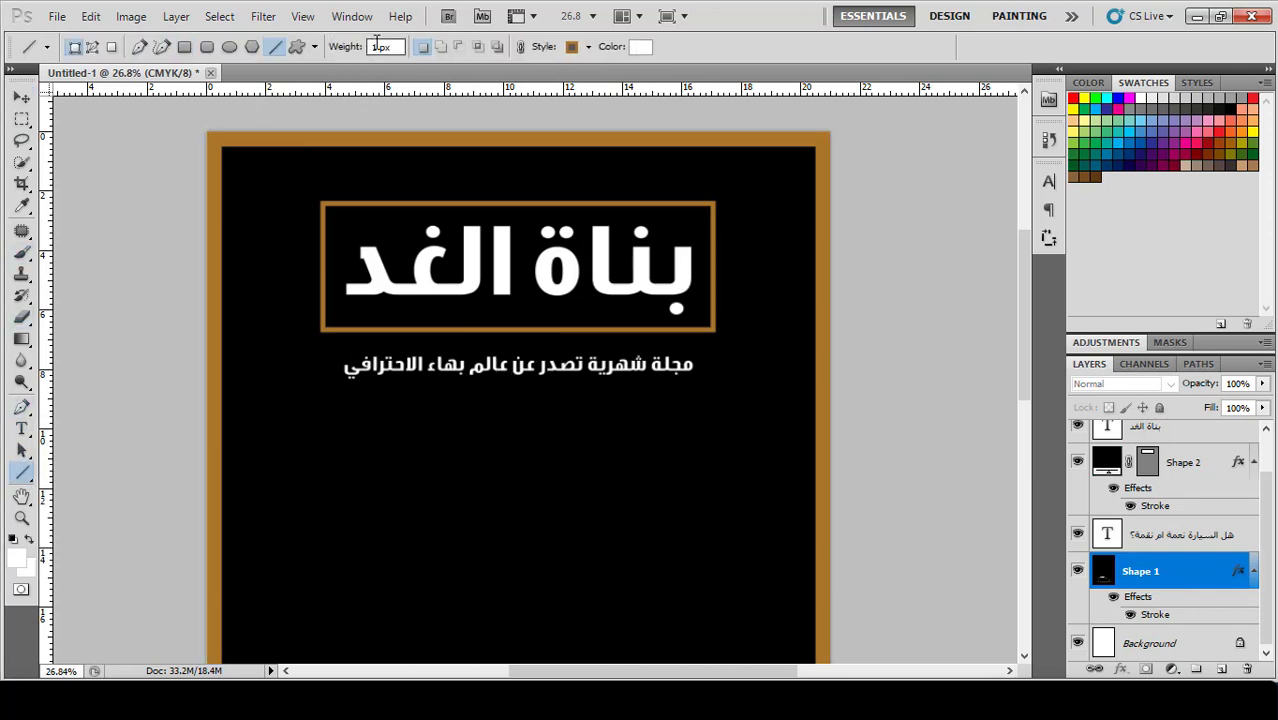
text(10)
drag(341, 399, 700, 399)
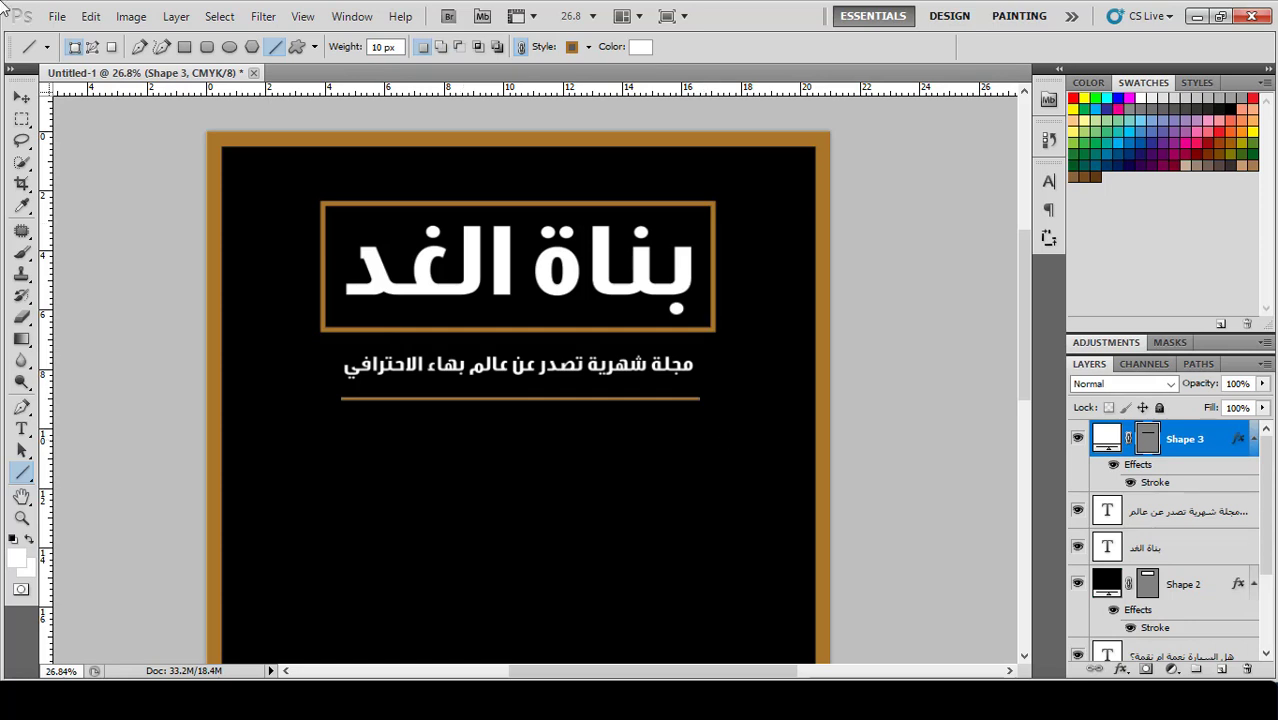
- Move the line up closer to the tagline and centre it horizontally on the Shape 1 cover layer
click(21, 92)
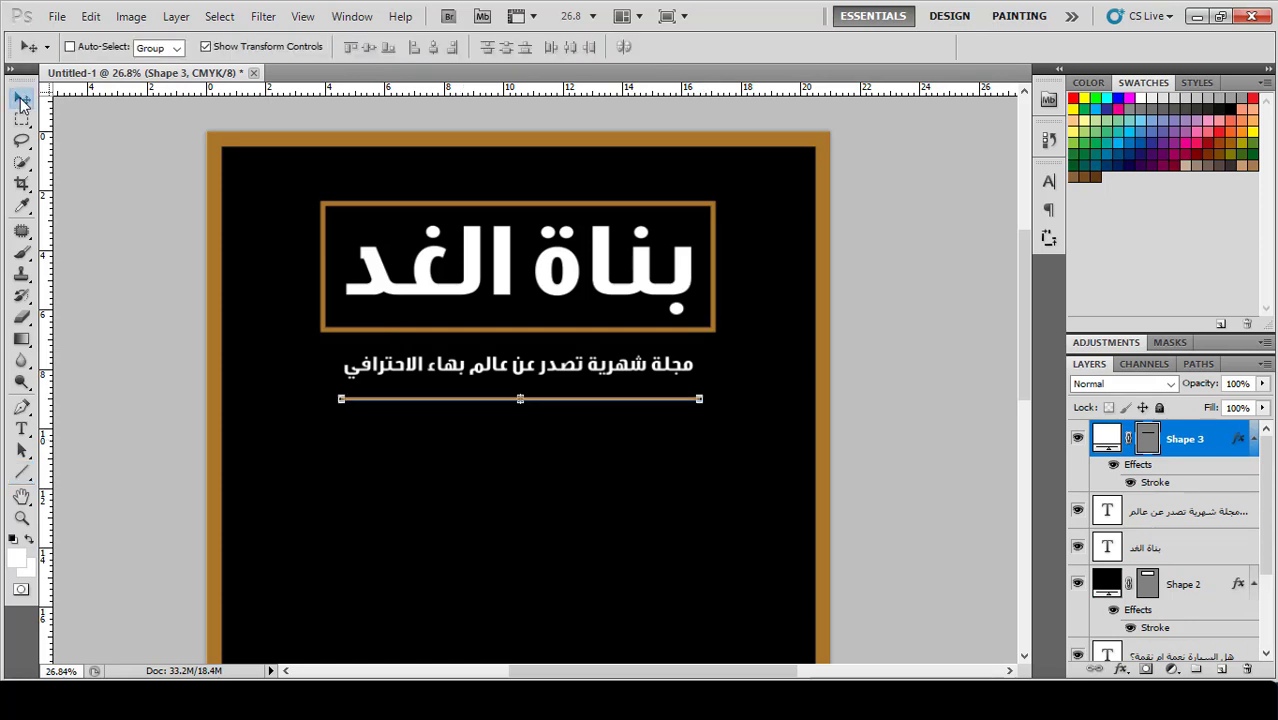
key(shift+Up)
key(shift+Up)
key(shift+Up)
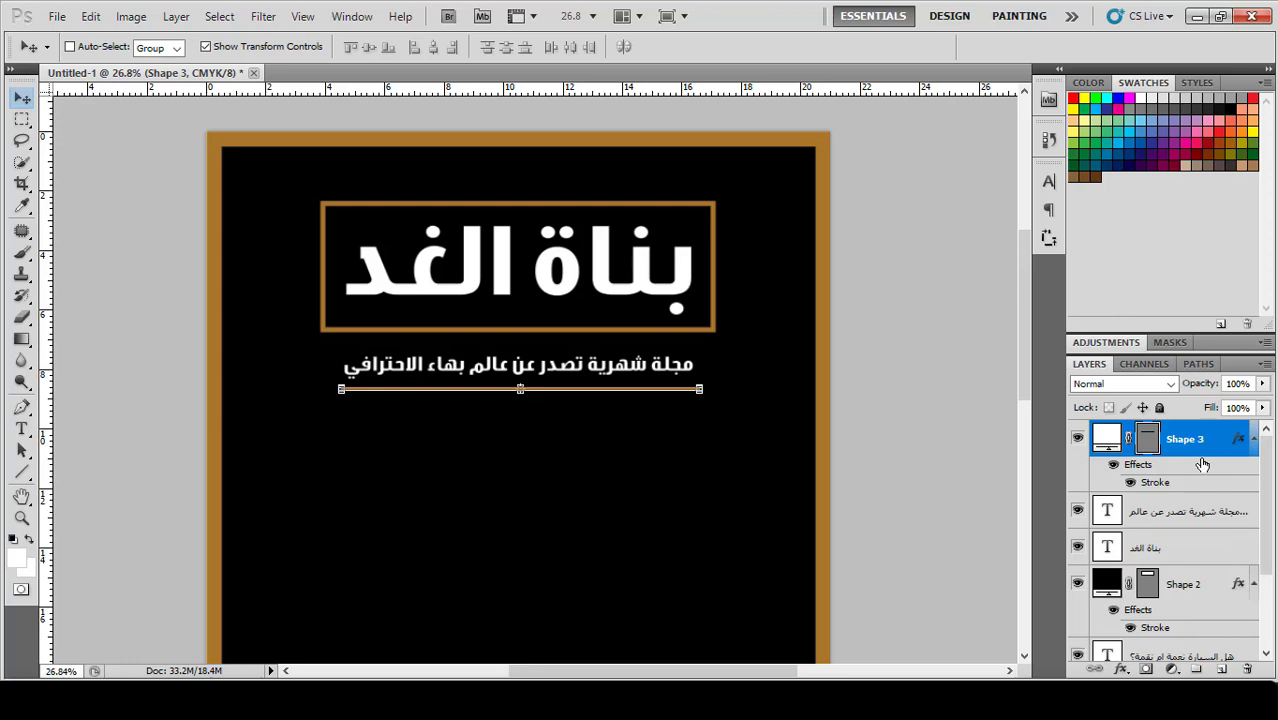
scroll(1190, 530, down, 3)
click(1175, 588)
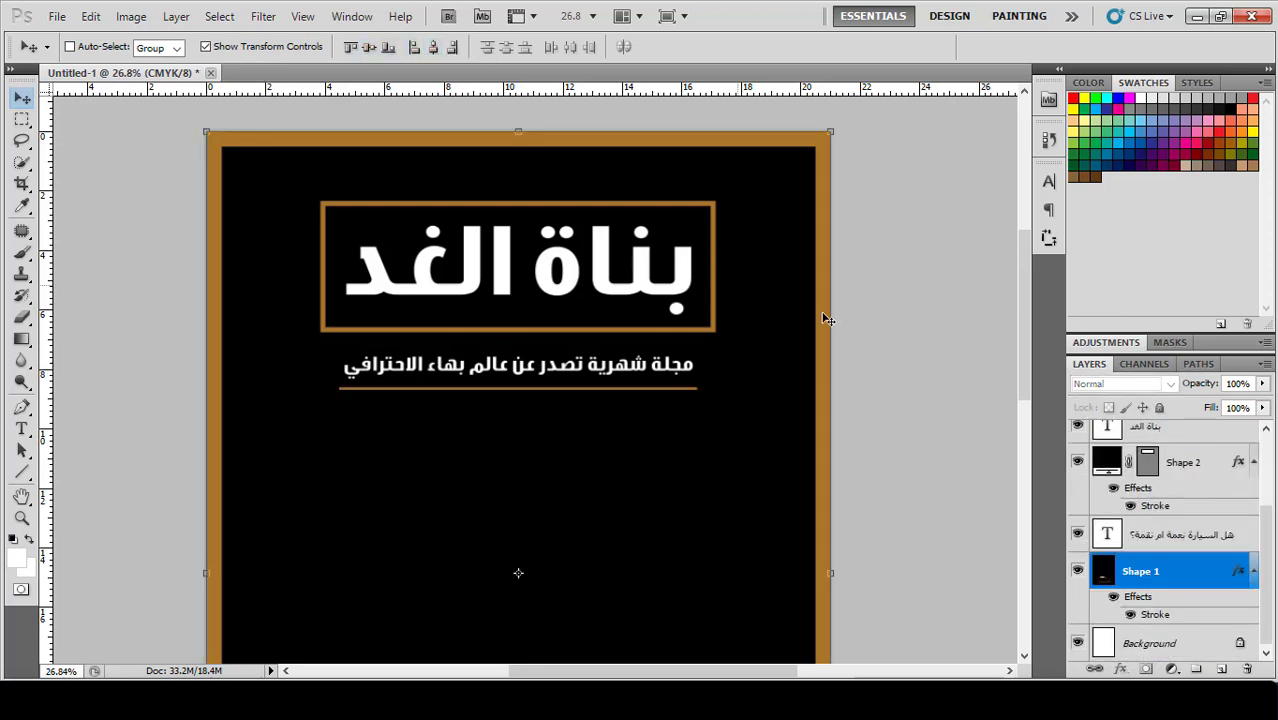
- Add a text box in the left half of the cover below the divider line, reading "اطفال الانترنت الى اين؟"
click(913, 330)
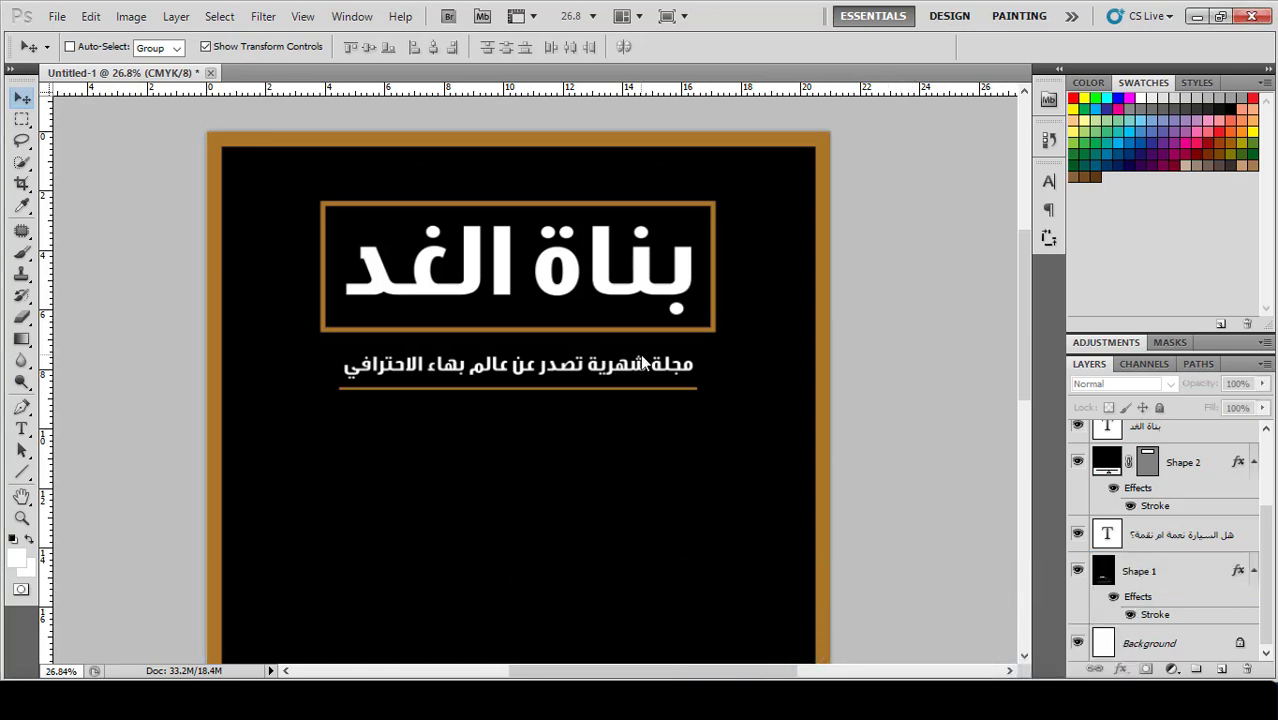
scroll(643, 363, down, 4)
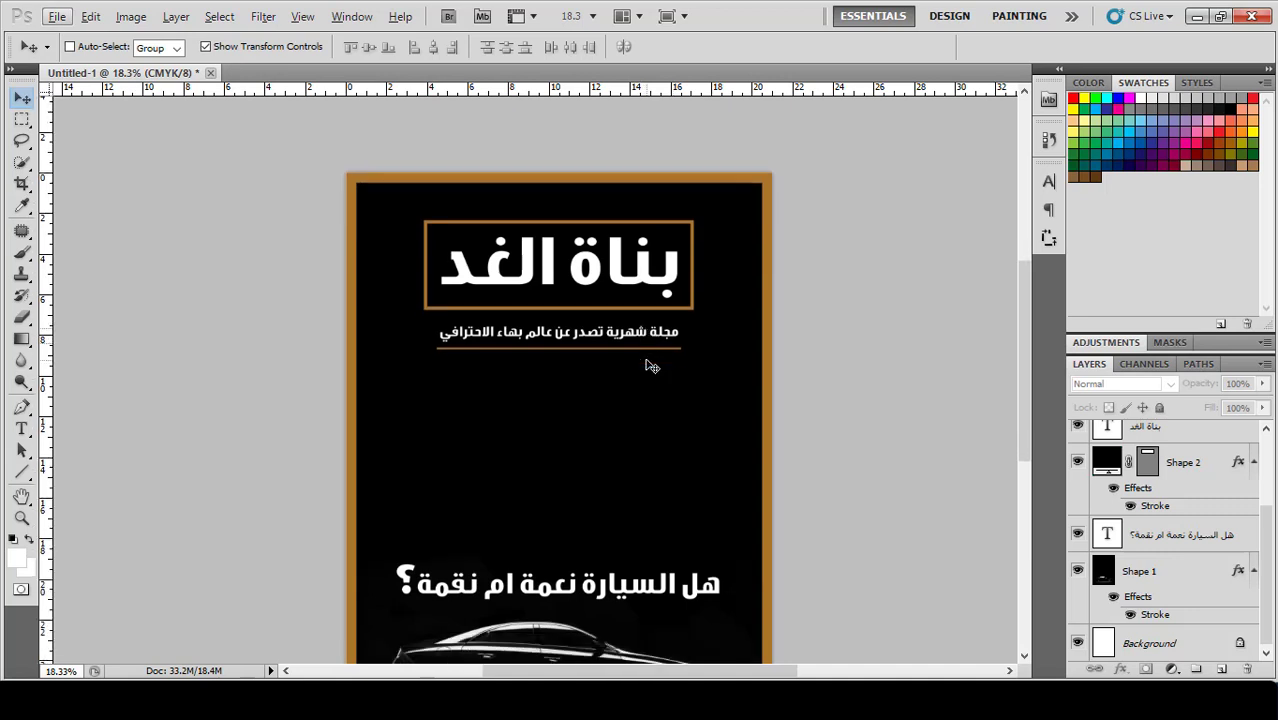
scroll(651, 366, down, 1)
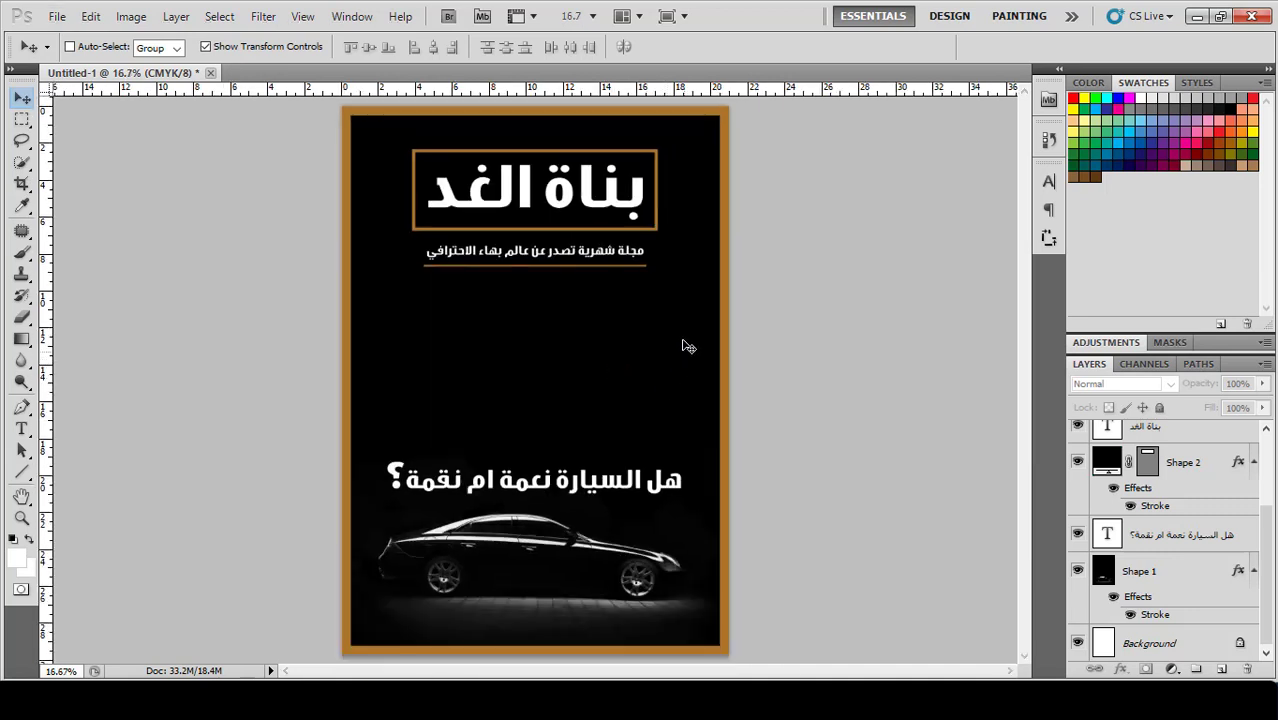
click(21, 428)
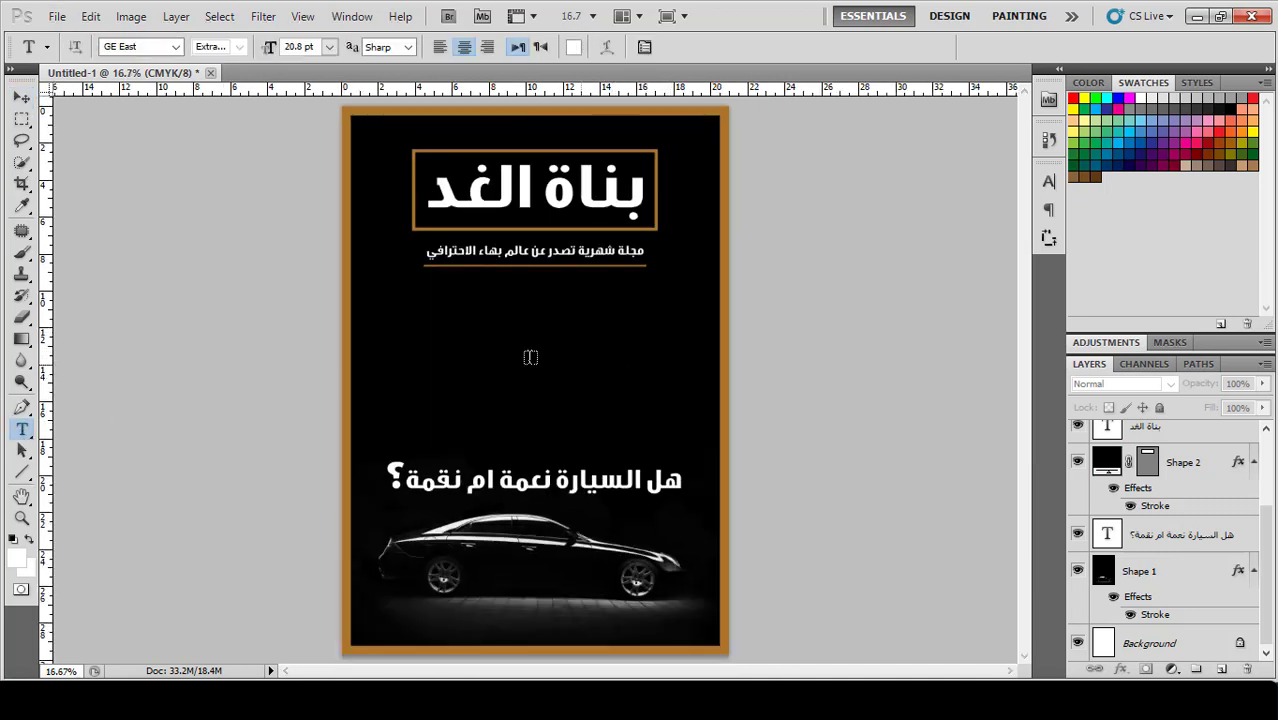
drag(417, 378, 395, 430)
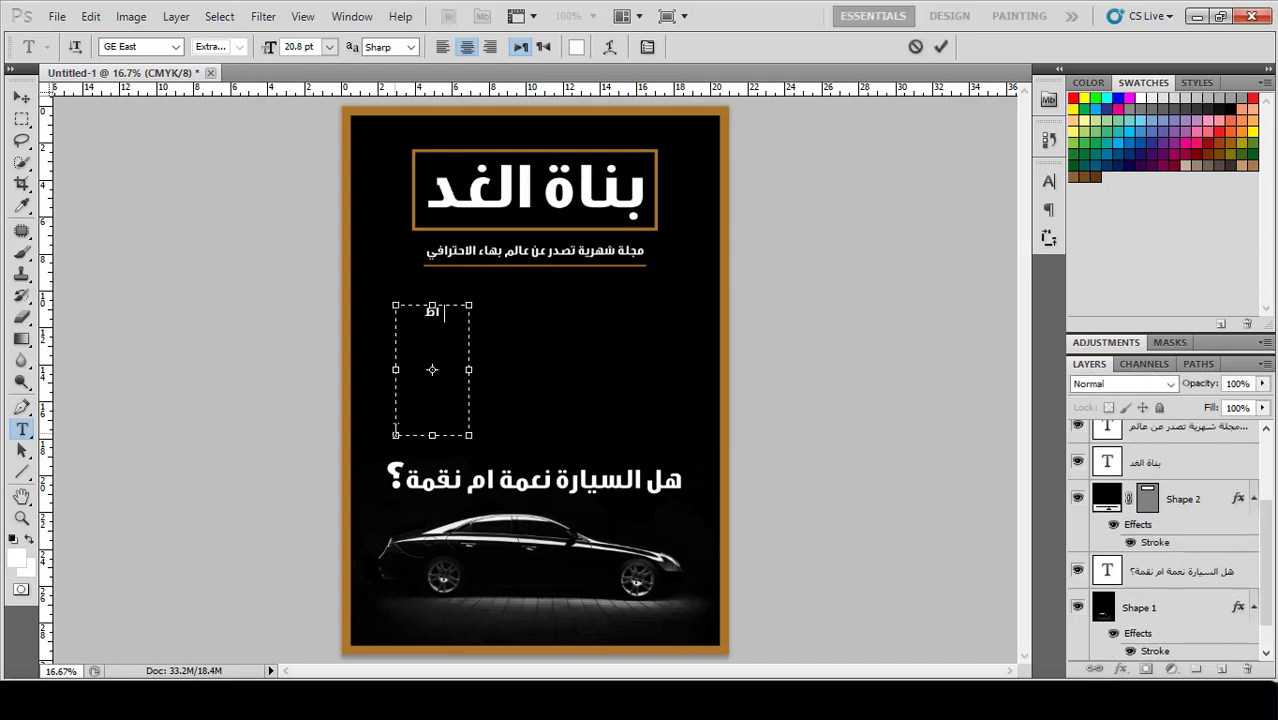
text(أطفال الانترنت الى)
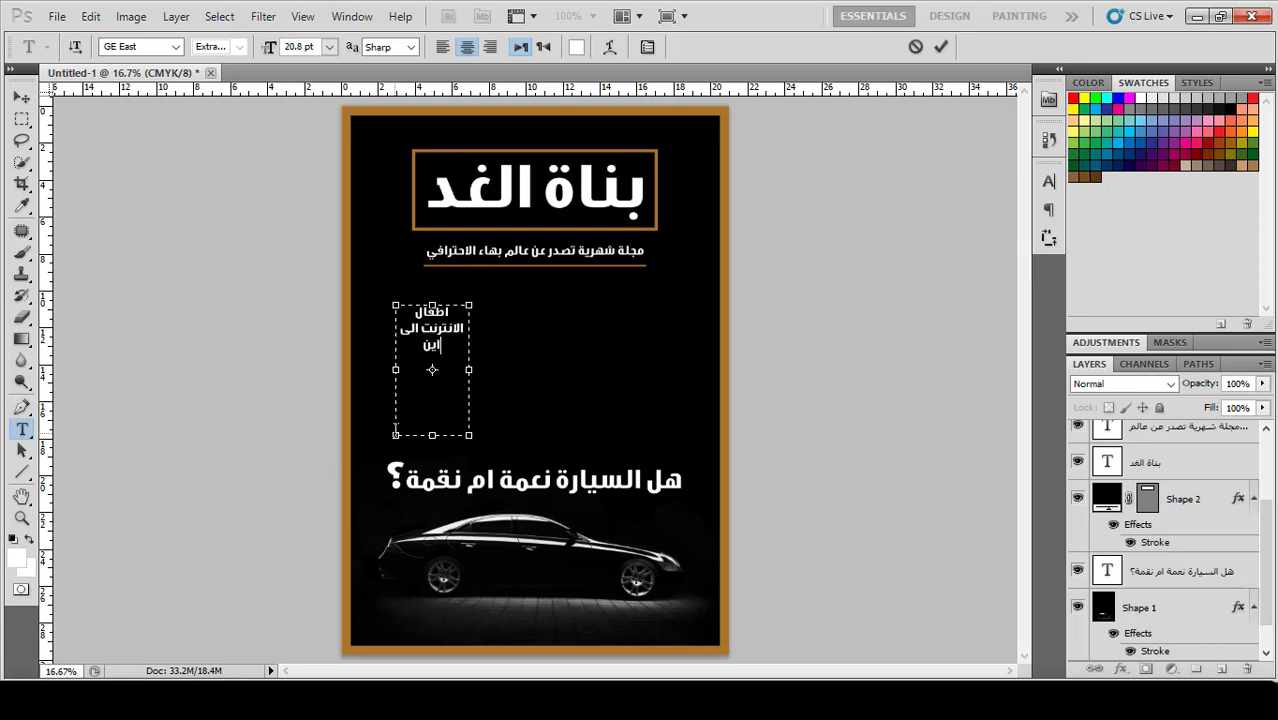
text( اين؟)
- Widen the new text box and set all its text to 43.8 pt in the border's golden brown (#ab742a)
key(ctrl+a)
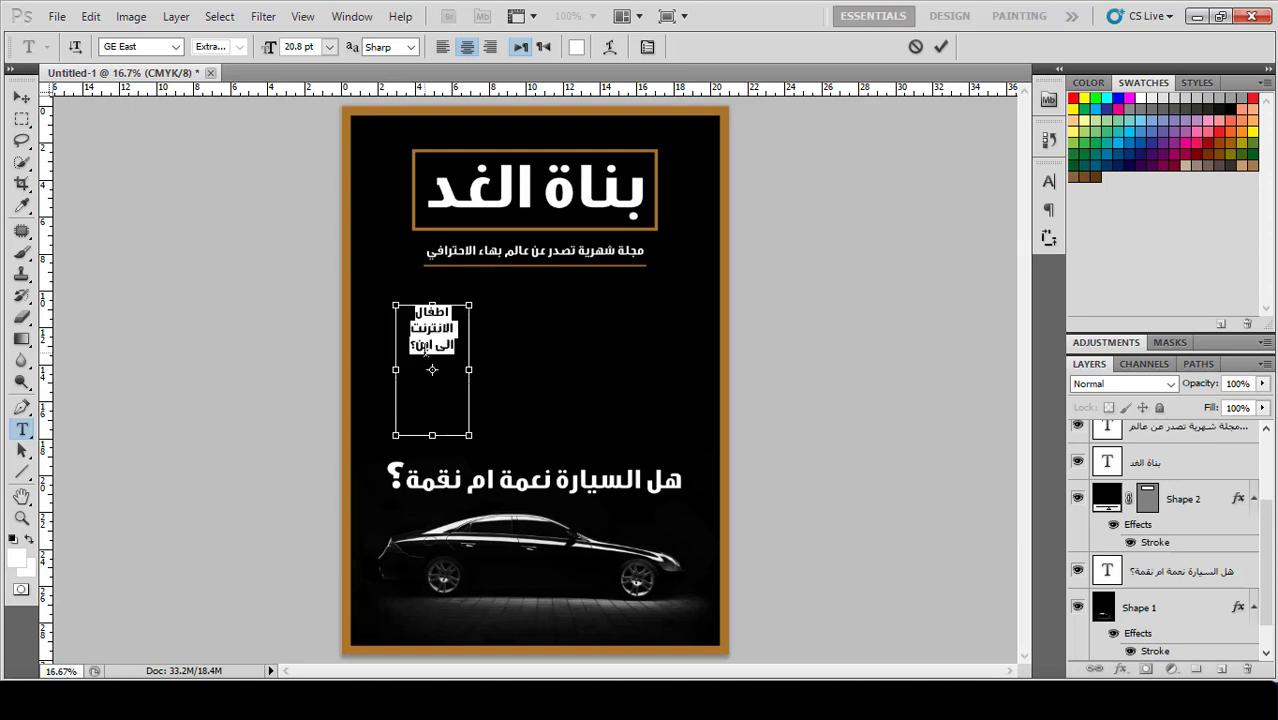
drag(468, 369, 508, 369)
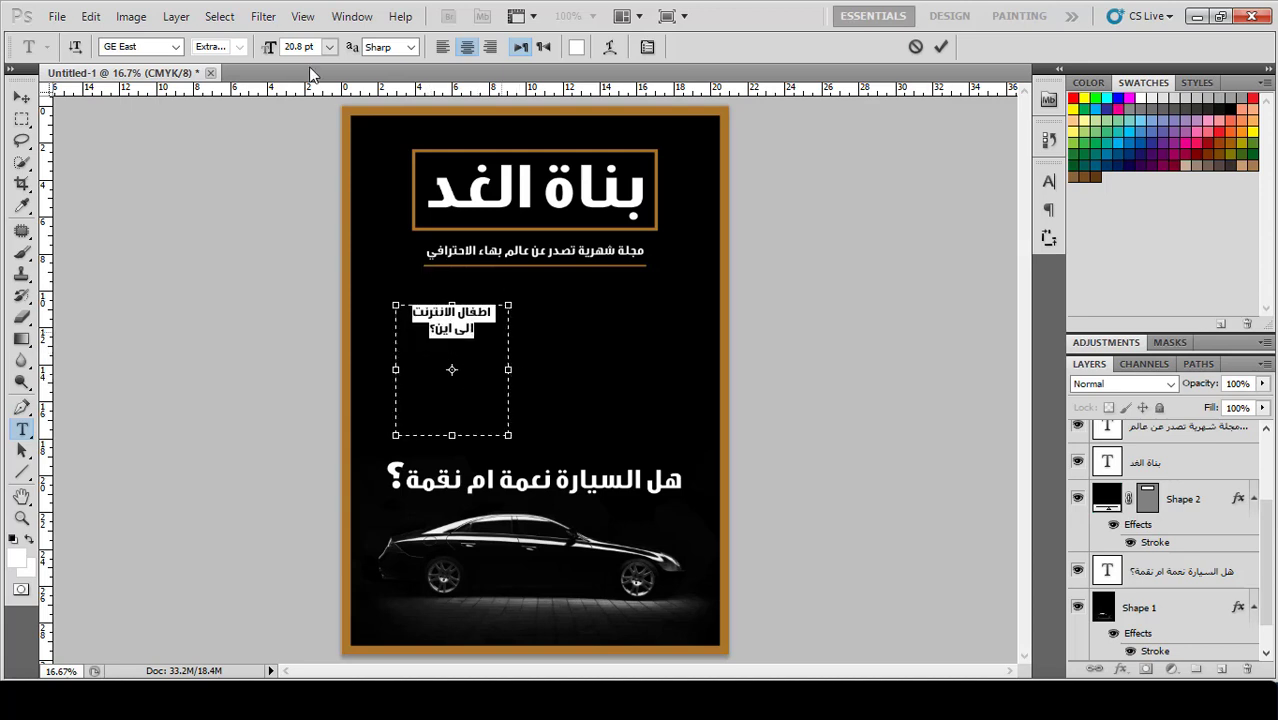
drag(271, 49, 295, 60)
click(576, 47)
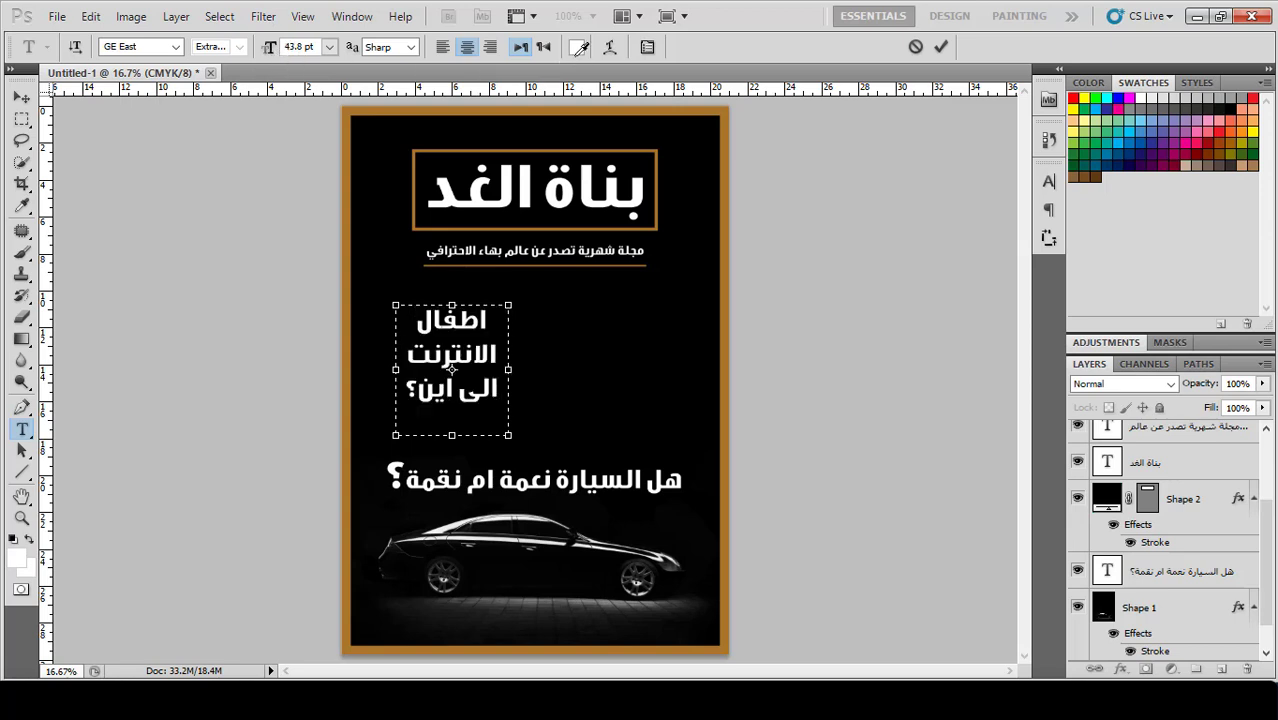
click(385, 104)
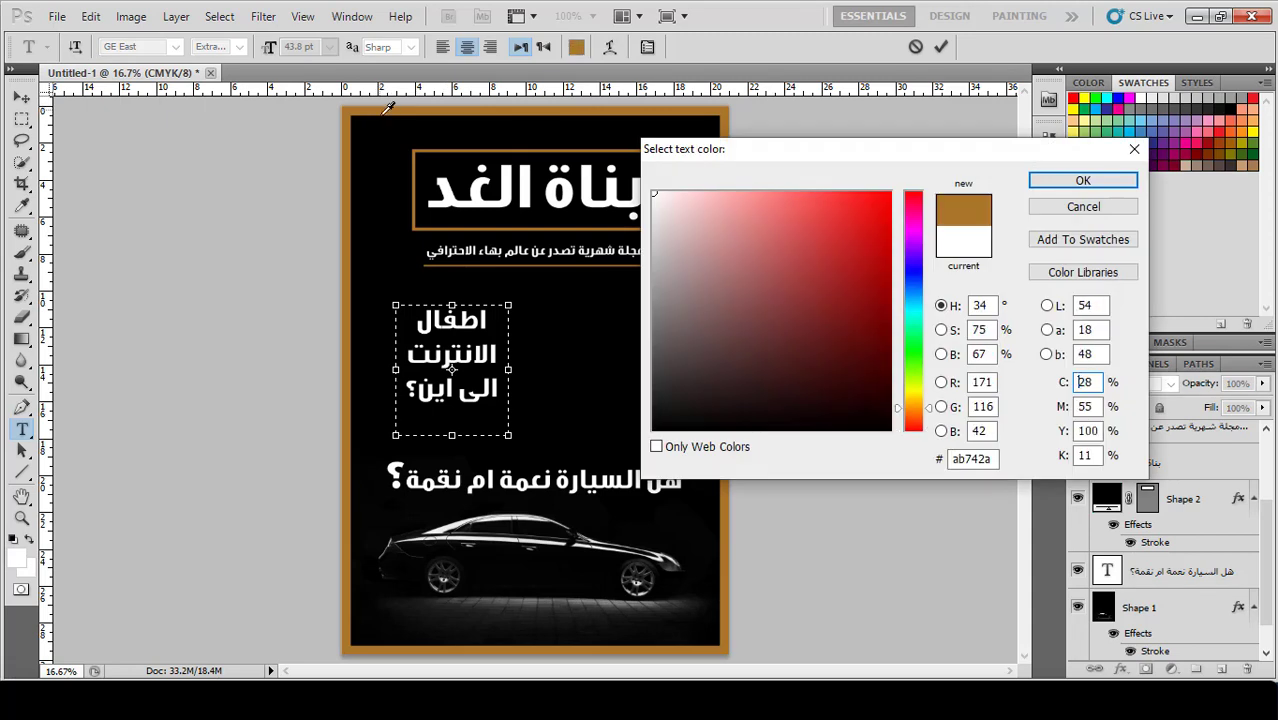
click(1131, 180)
- Shorten the text box to fit its three lines and move the text slightly left and down
drag(452, 435, 459, 414)
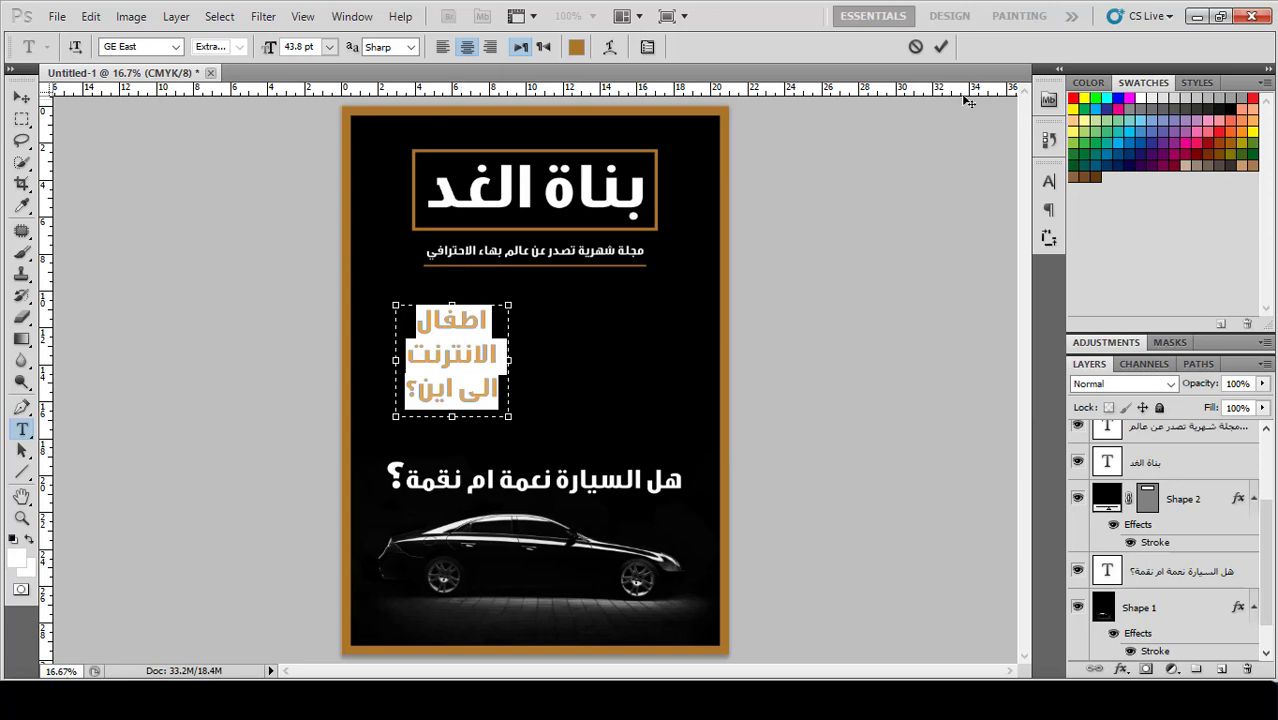
click(941, 47)
key(v)
drag(315, 440, 304, 444)
- Draw a speech bubble custom shape about 7.7 cm wide and 5.8 cm high to the right of the golden-brown text
click(22, 472)
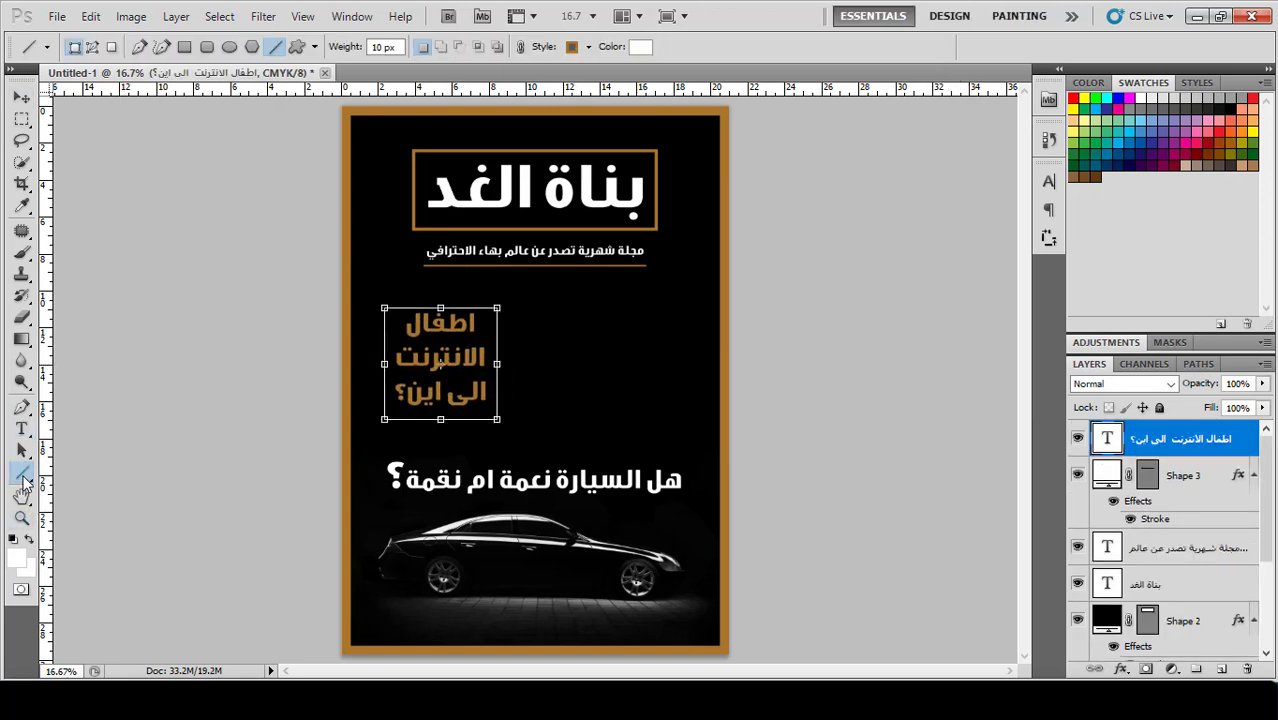
click(112, 559)
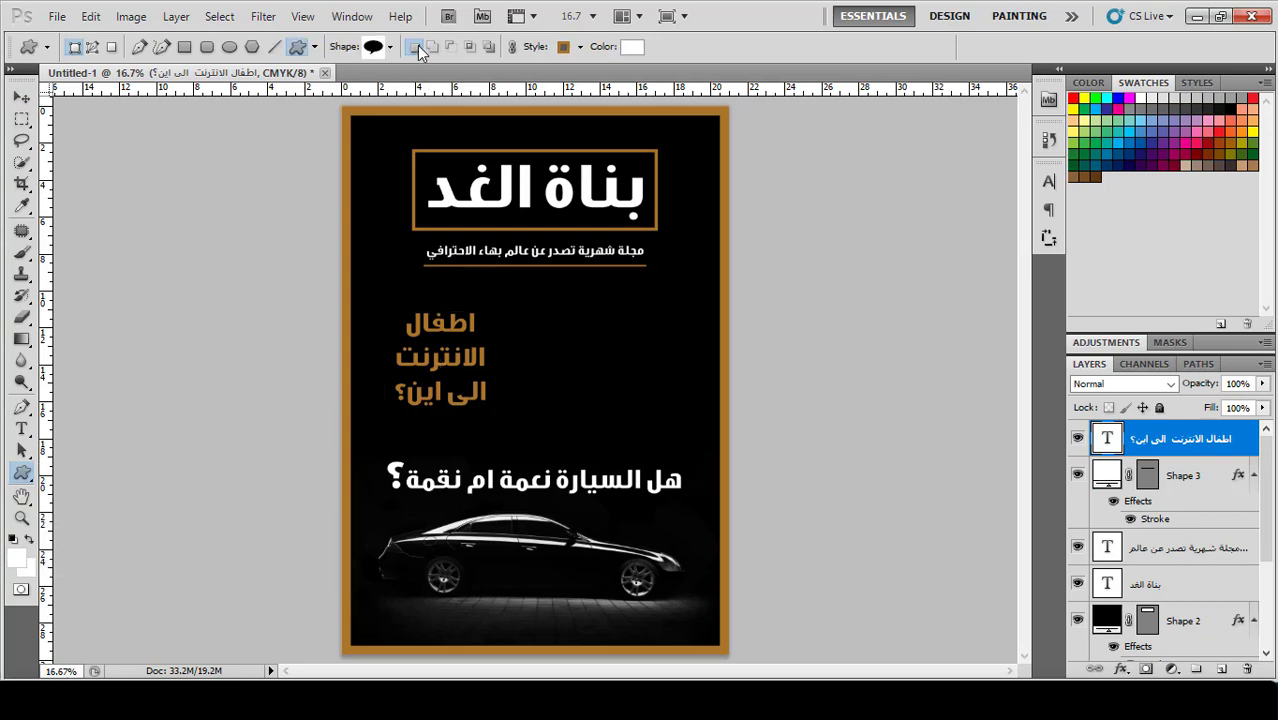
click(390, 47)
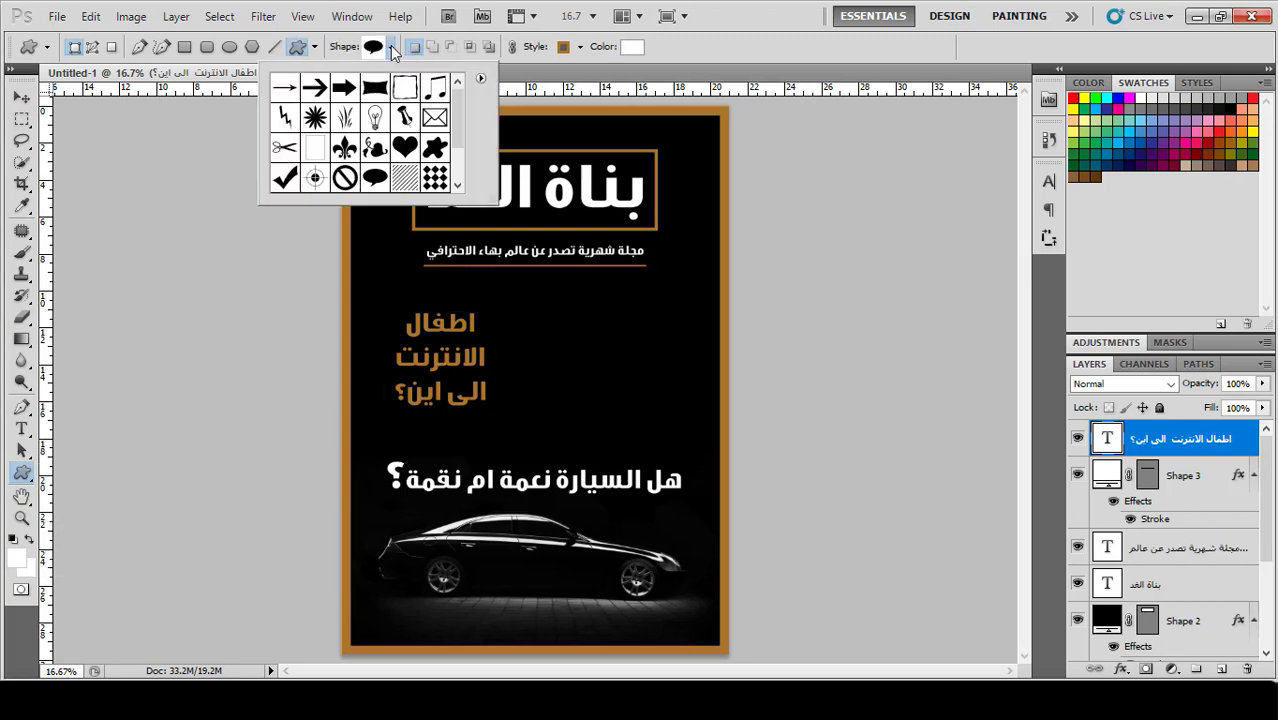
click(375, 180)
double_click(375, 180)
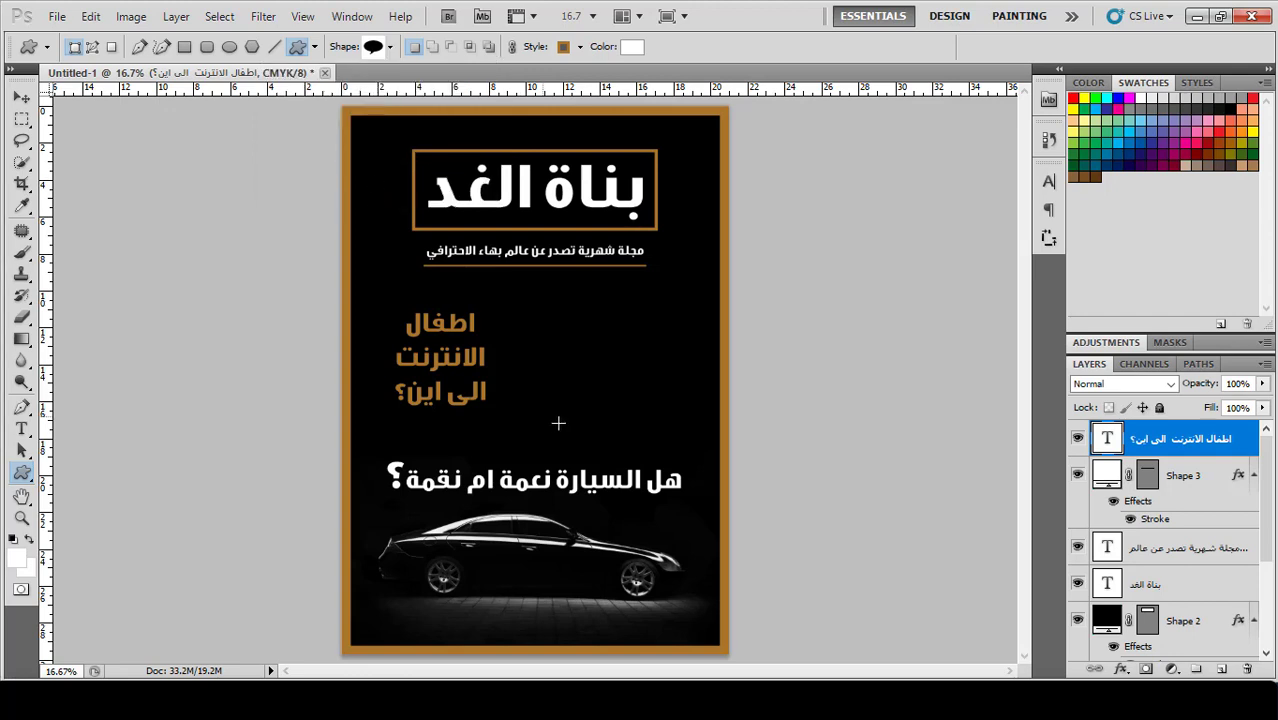
mouse_move(533, 402)
mouse_down()
mouse_move(630, 296)
mouse_move(676, 294)
mouse_up()
- Scale the speech bubble to 107.95% width and 123.48% height, and move it slightly down
click(21, 97)
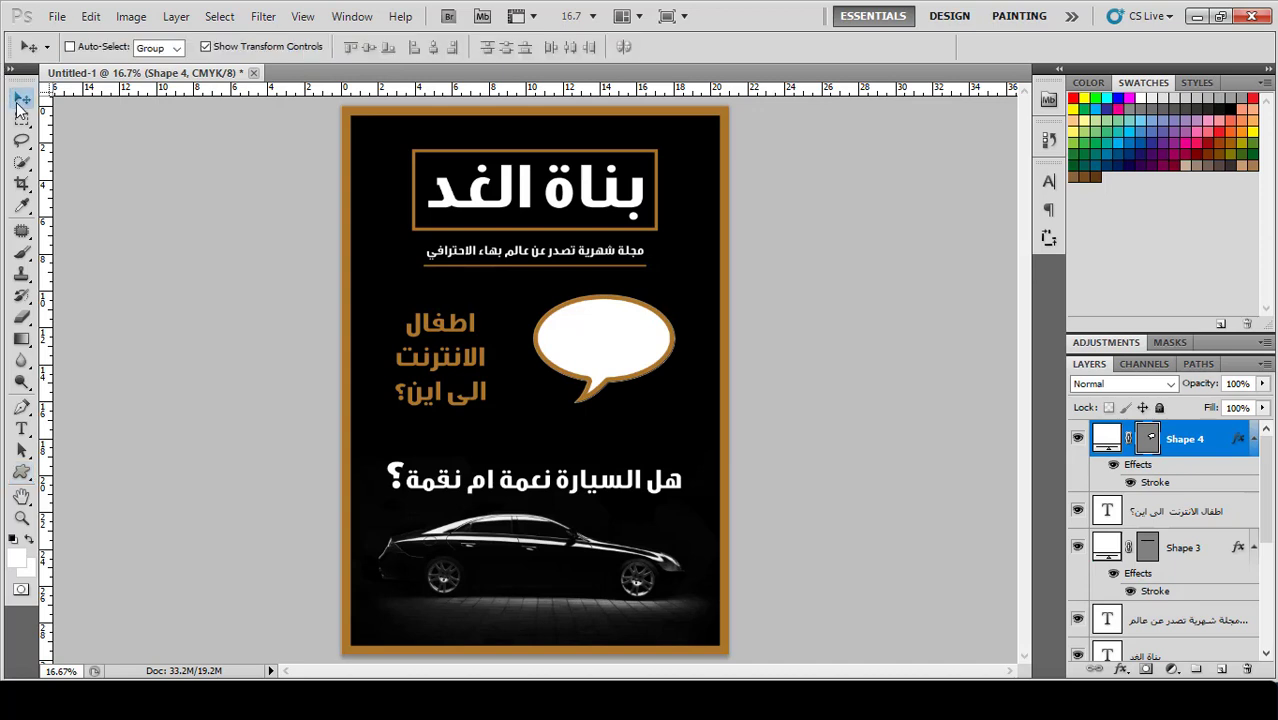
drag(536, 406, 522, 432)
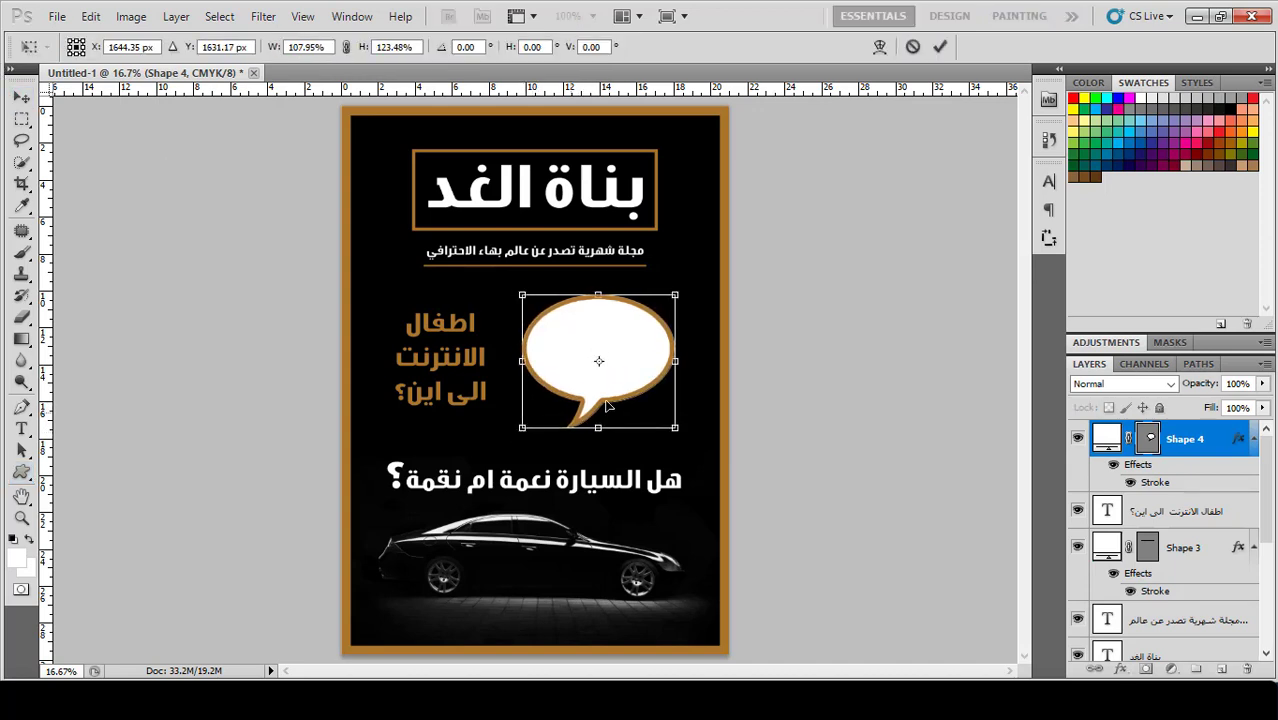
drag(651, 366, 643, 374)
click(938, 47)
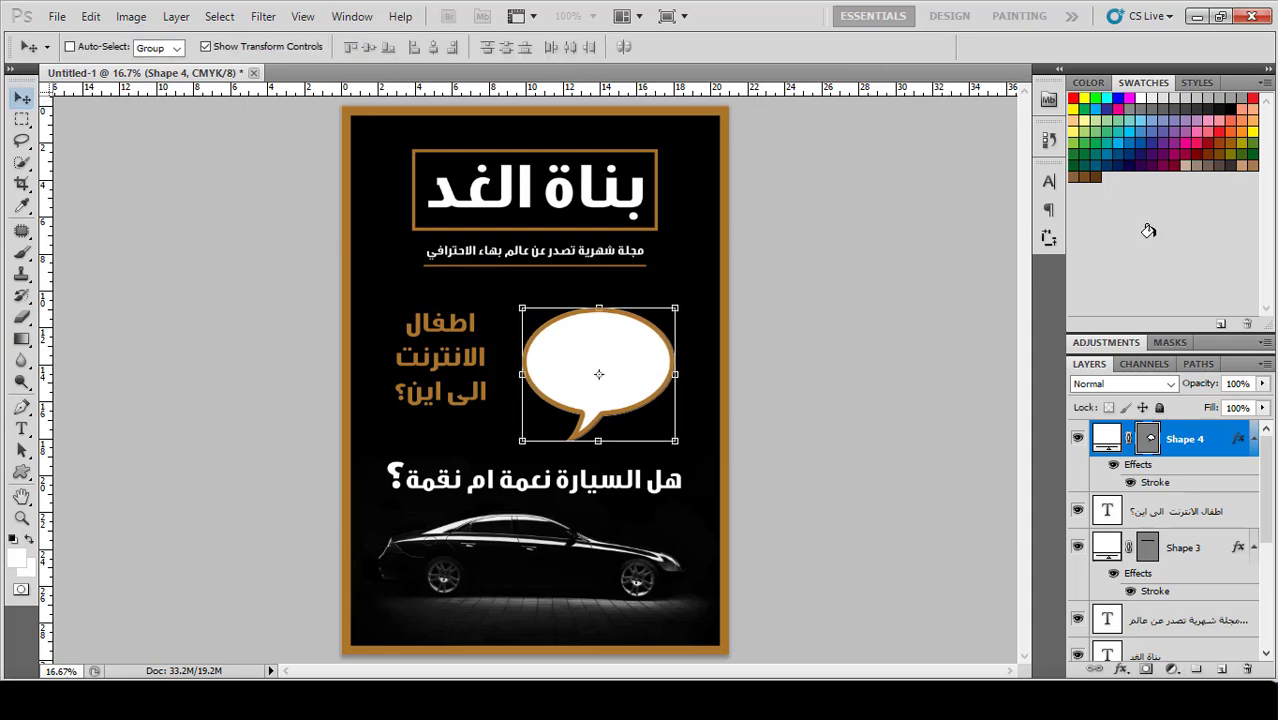
- Set the speech bubble layer's fill to 0% so only its outline remains
click(1263, 410)
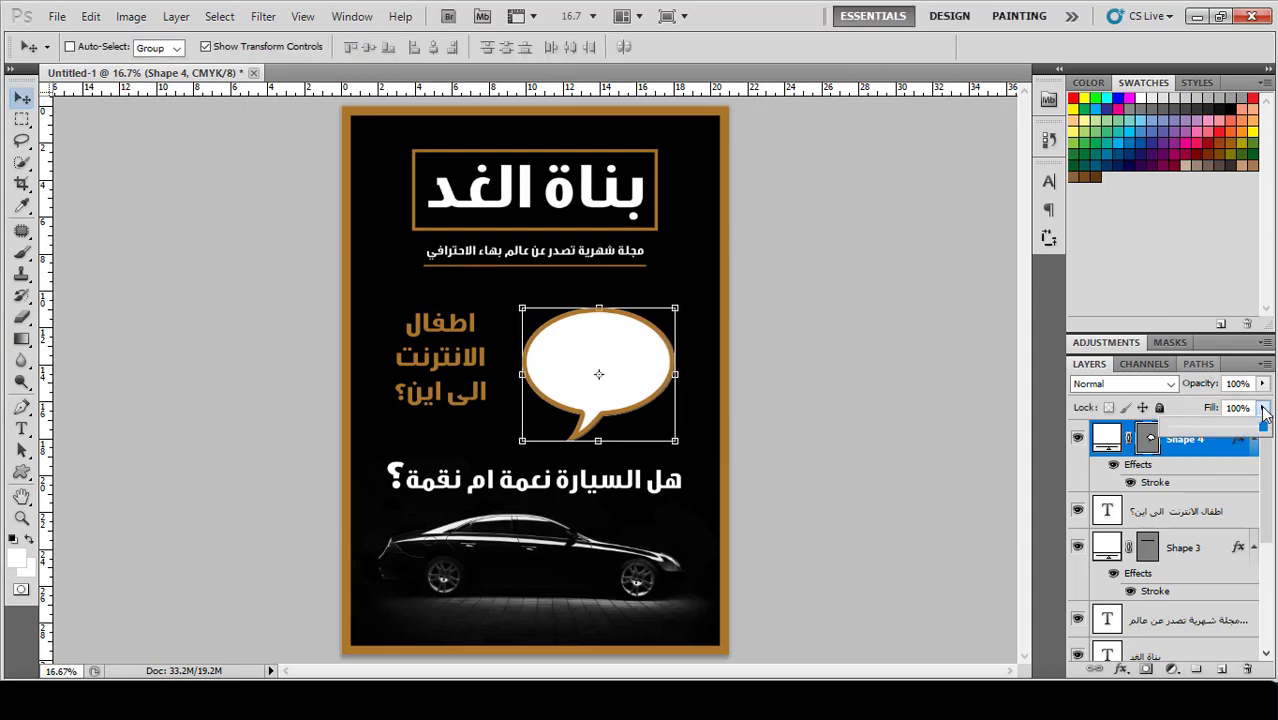
drag(1263, 427, 1130, 440)
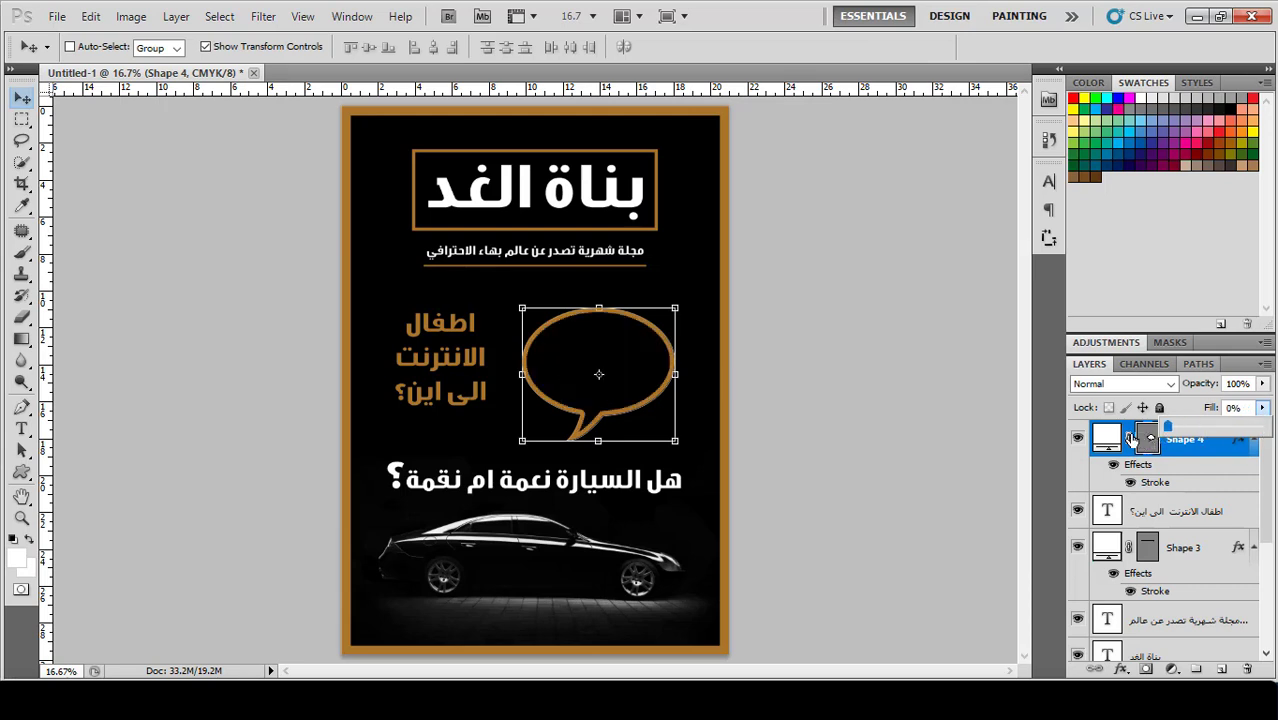
click(797, 289)
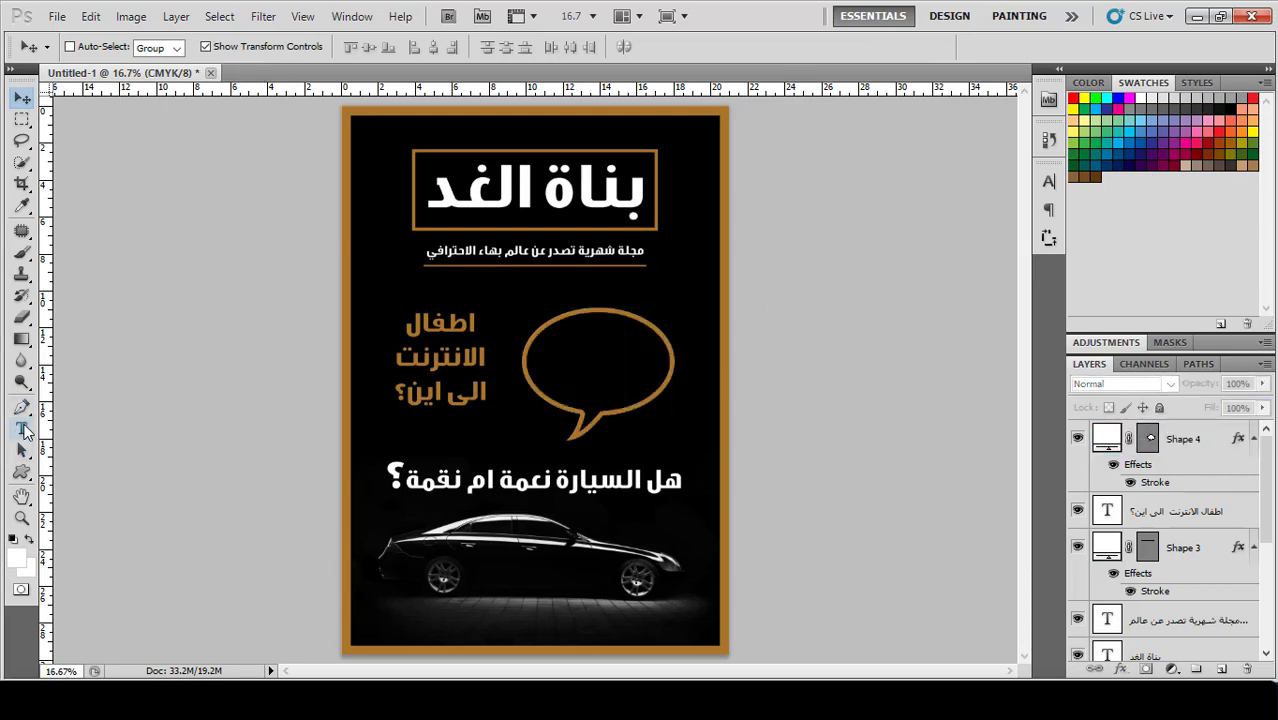
- Add the two-line text "مشاعر مسلوبة" over the speech bubble and lower the text box's top edge to fit inside it
click(22, 429)
drag(683, 307, 518, 418)
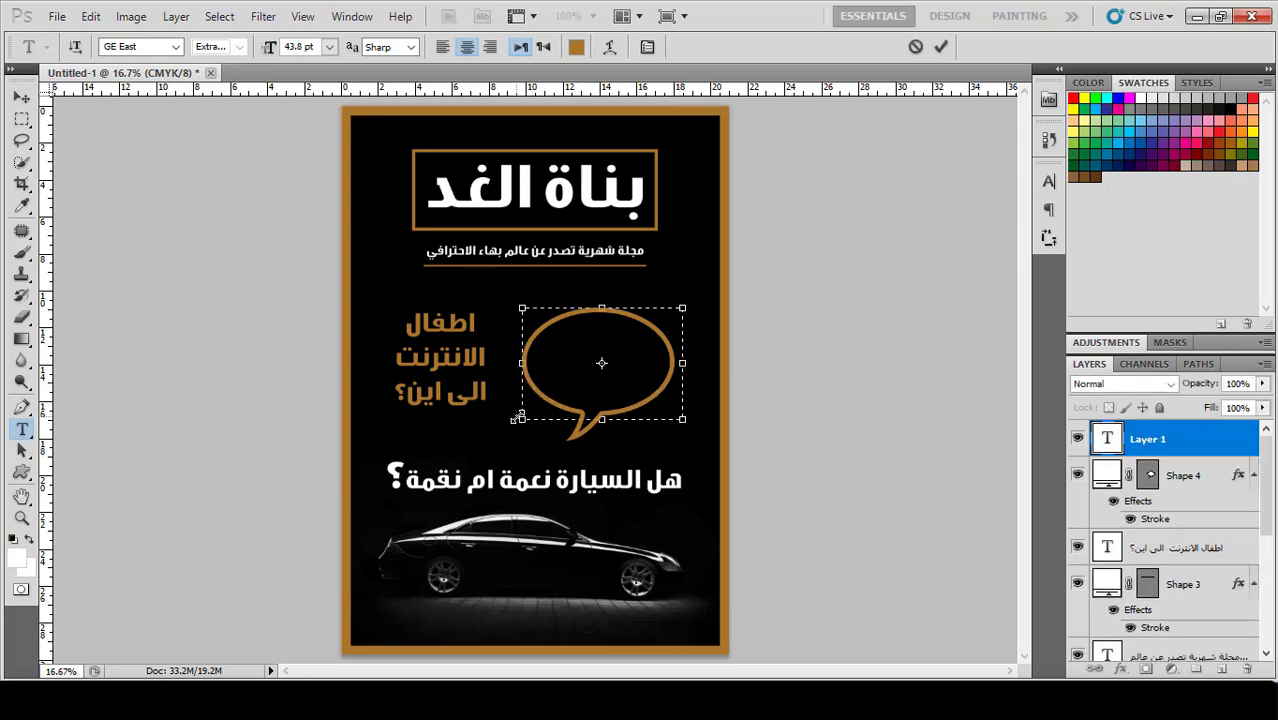
text(مشاعر)
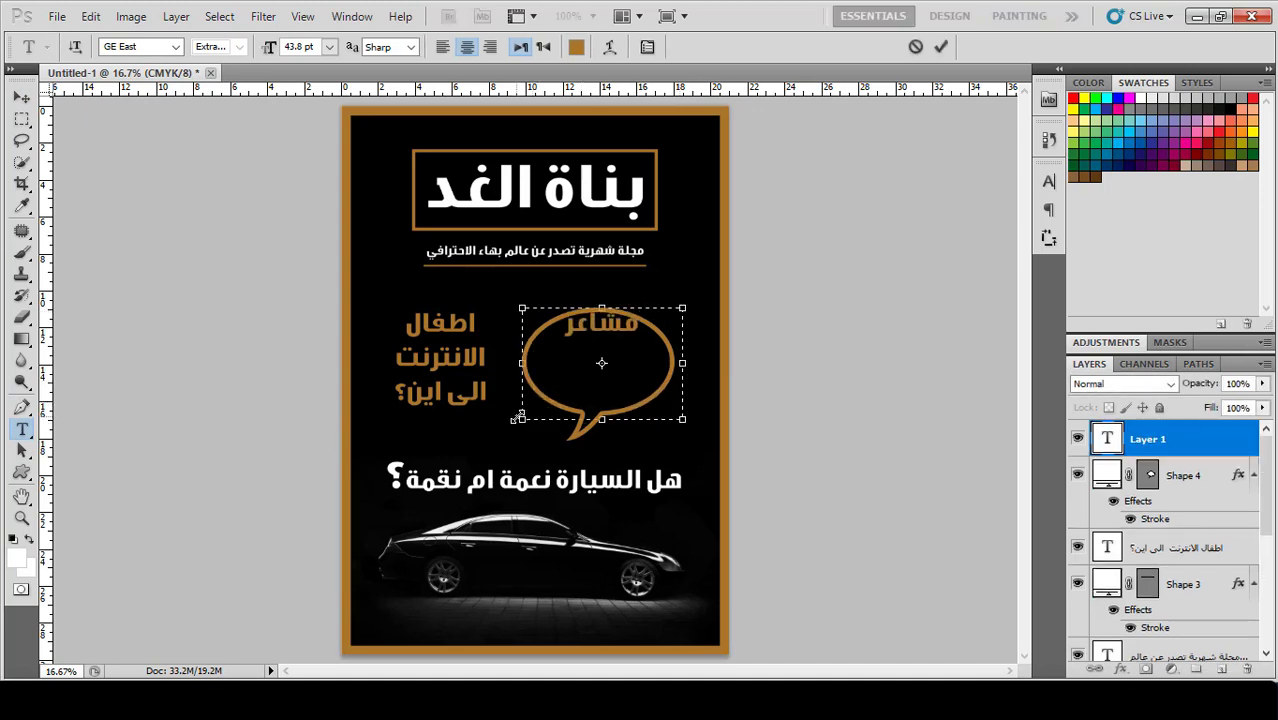
key(Return)
text(مسلوبة)
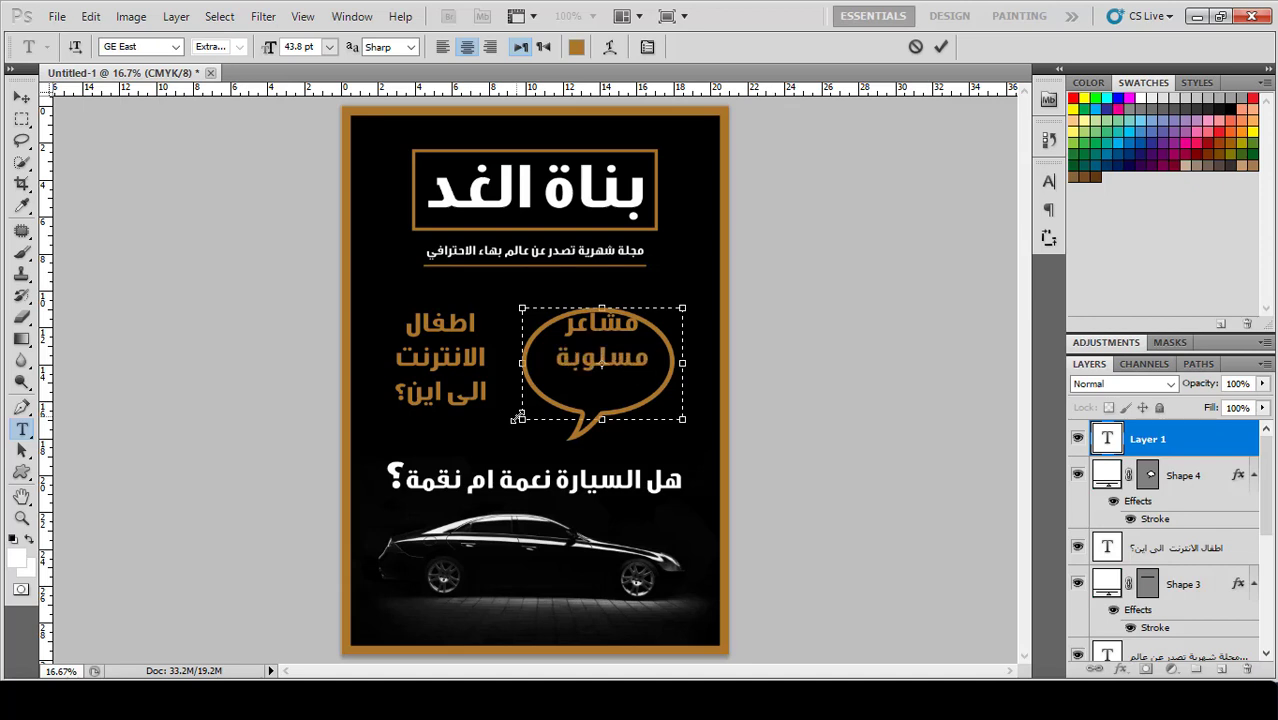
drag(601, 308, 603, 321)
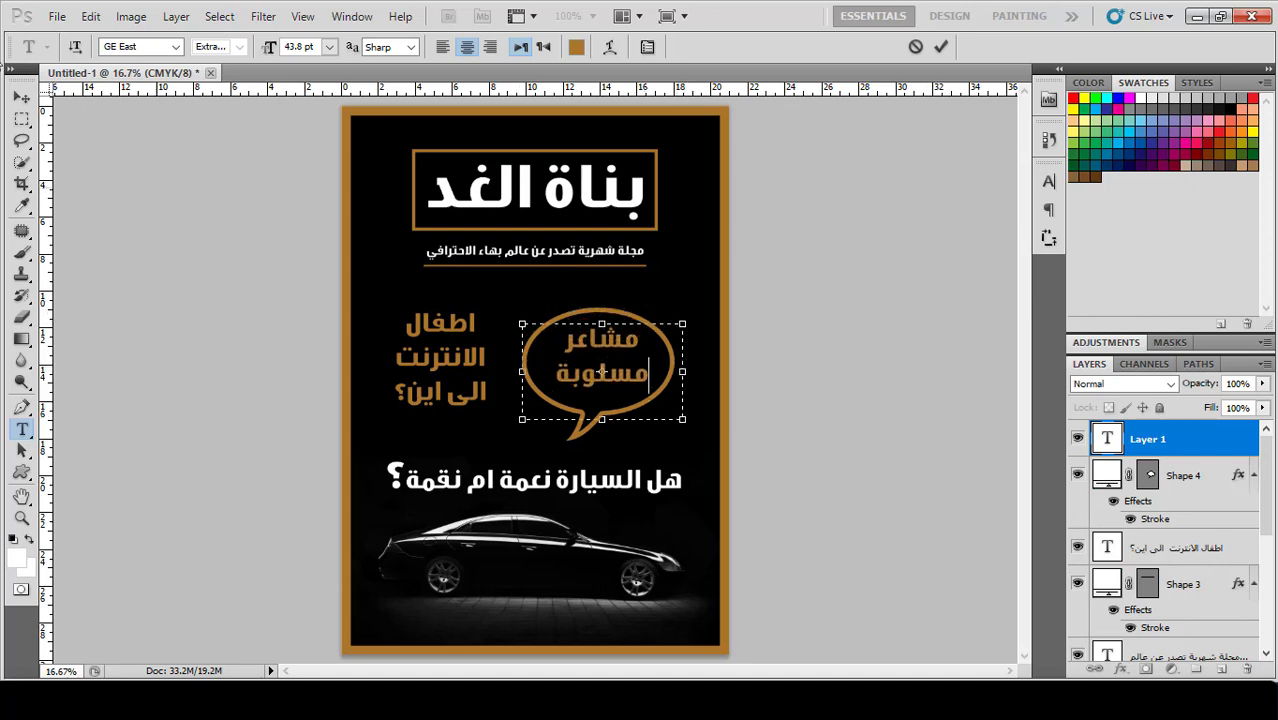
- Nudge the bubble text slightly left and down to centre it inside the speech bubble
click(22, 97)
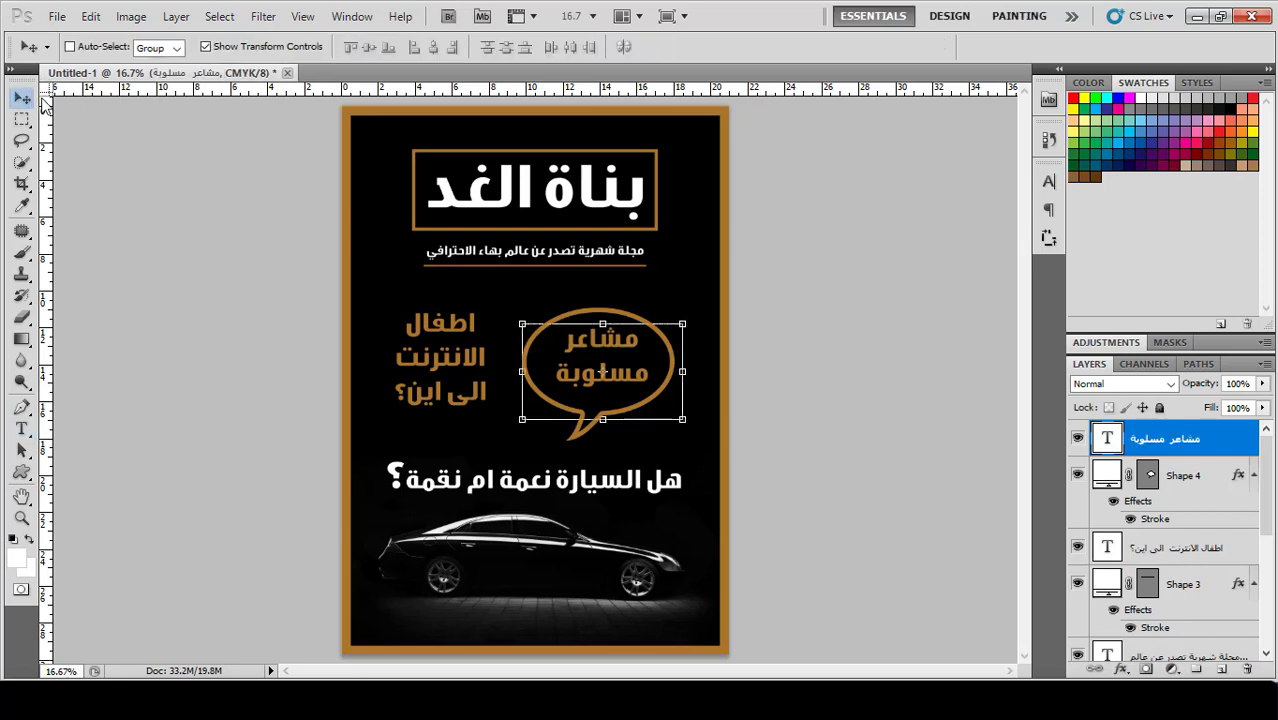
key(Left)
key(Left)
key(Left)
key(Left)
key(Down)
key(Down)
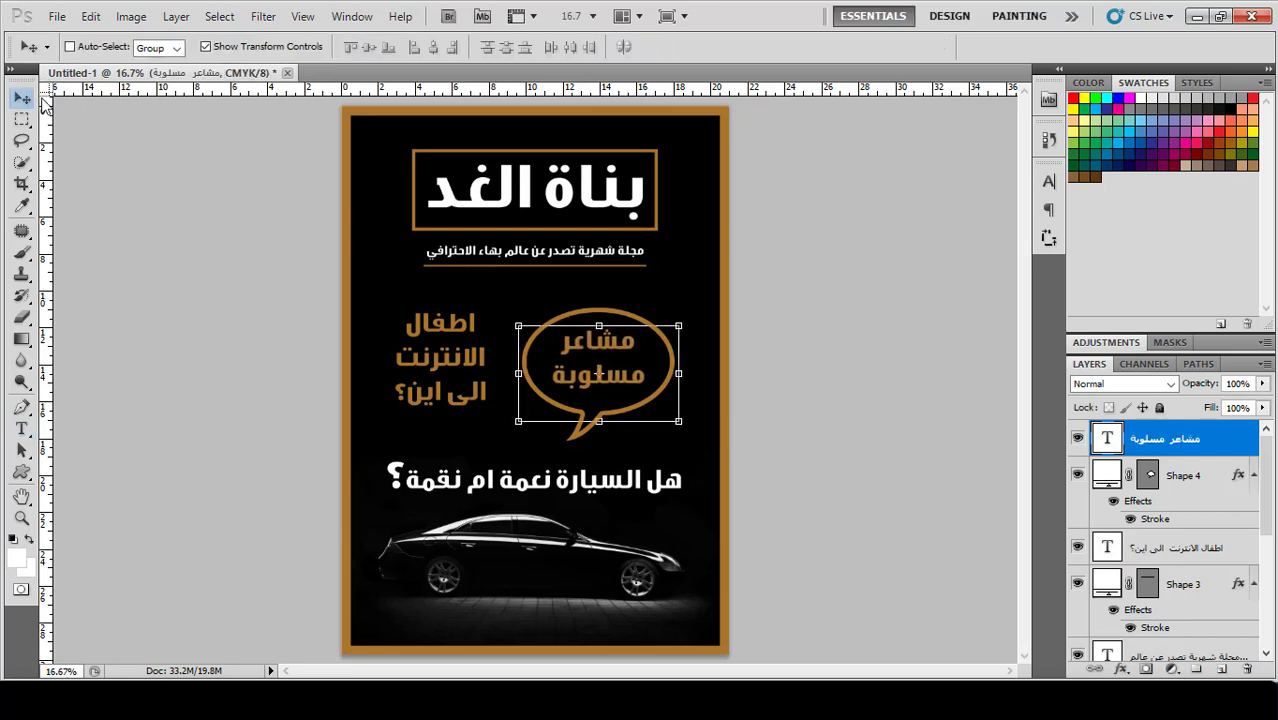
- Set the speech bubble's stroke to 20 px in white (#ffffff)
click(1219, 480)
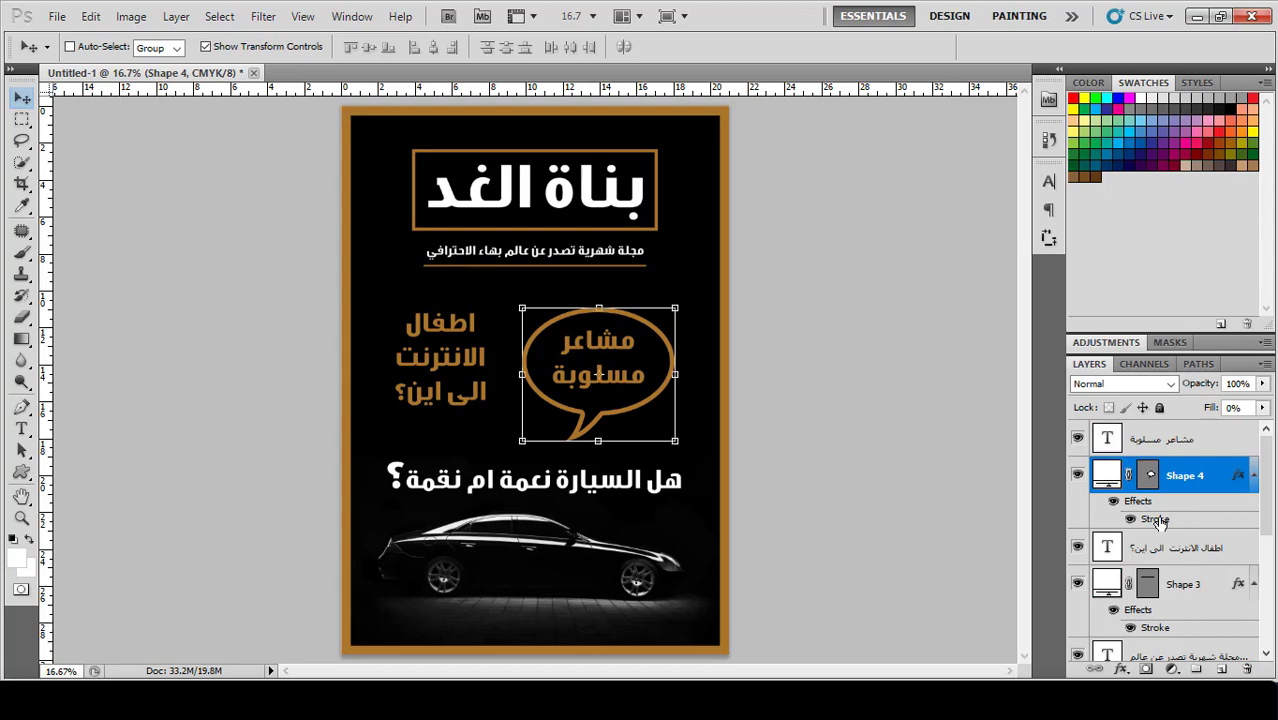
double_click(1155, 518)
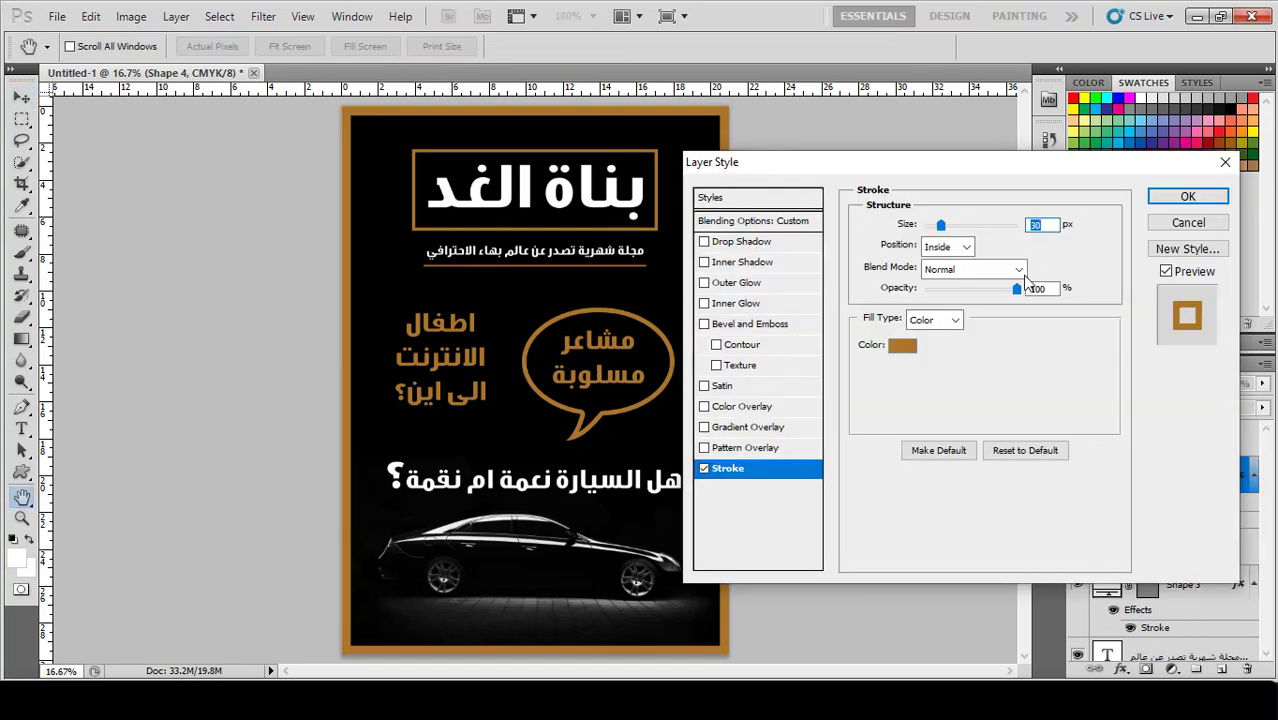
double_click(1048, 226)
text(20)
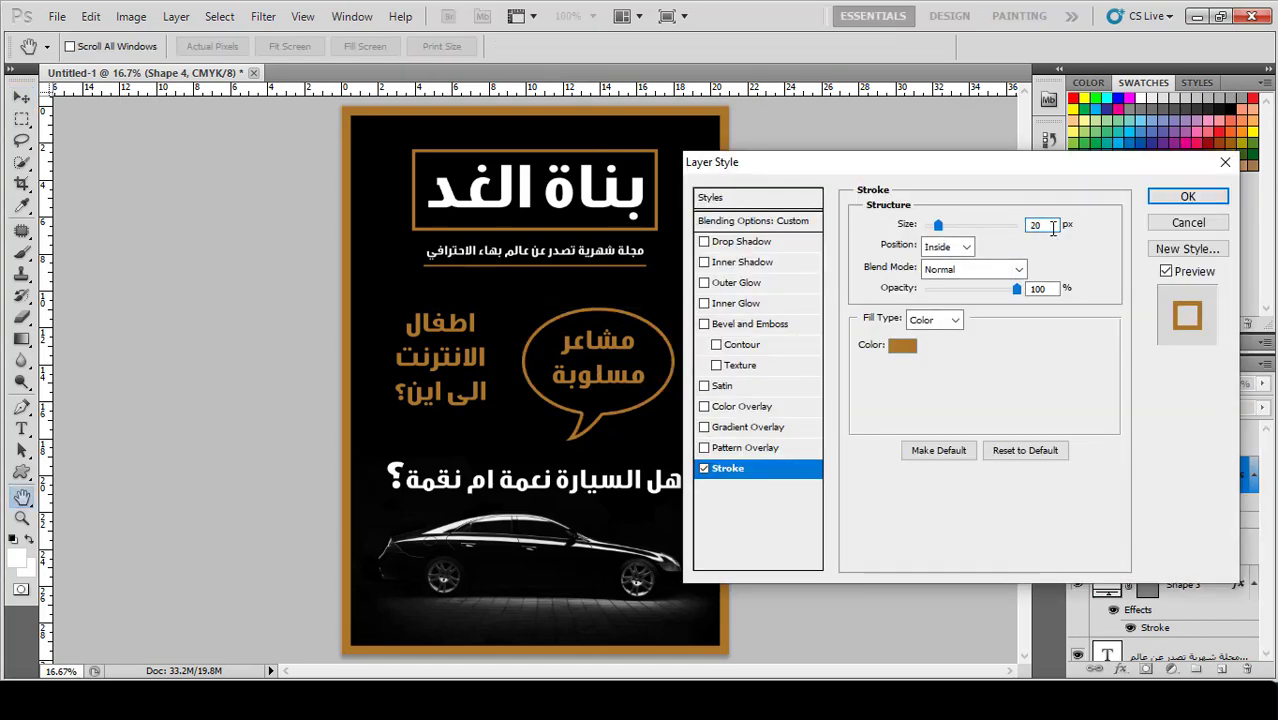
click(903, 346)
click(655, 193)
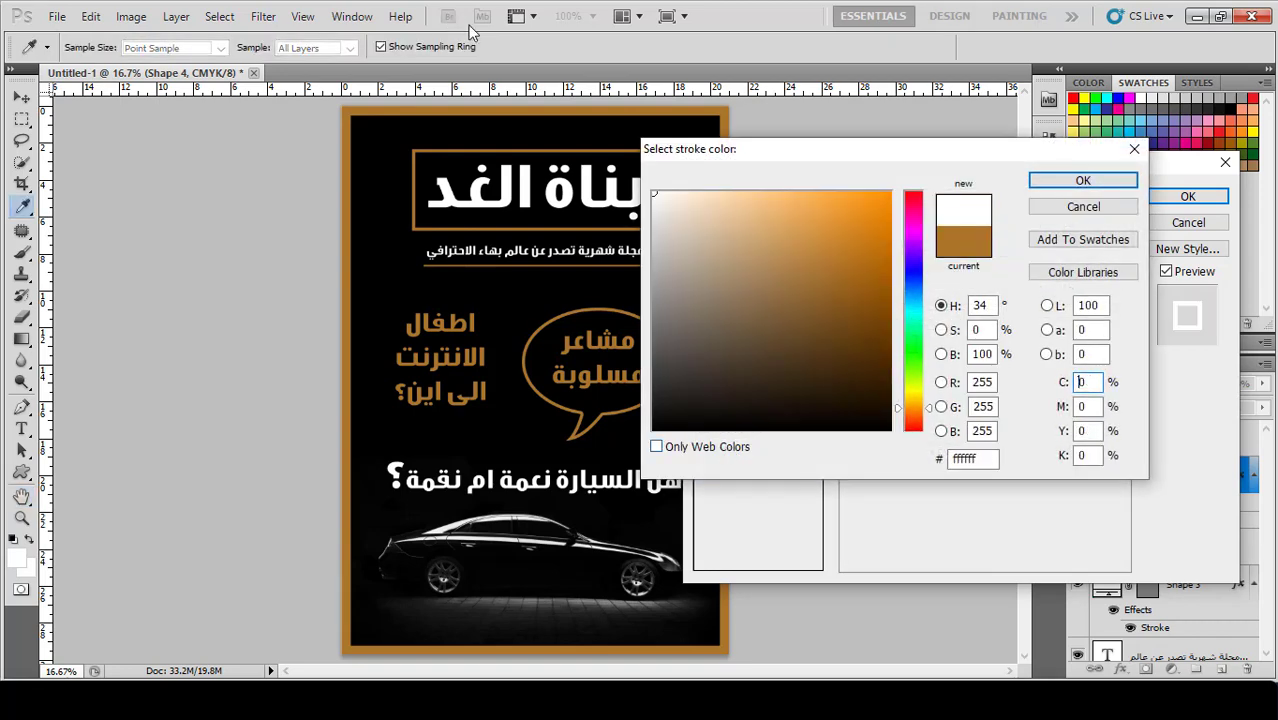
click(1127, 190)
click(1195, 196)
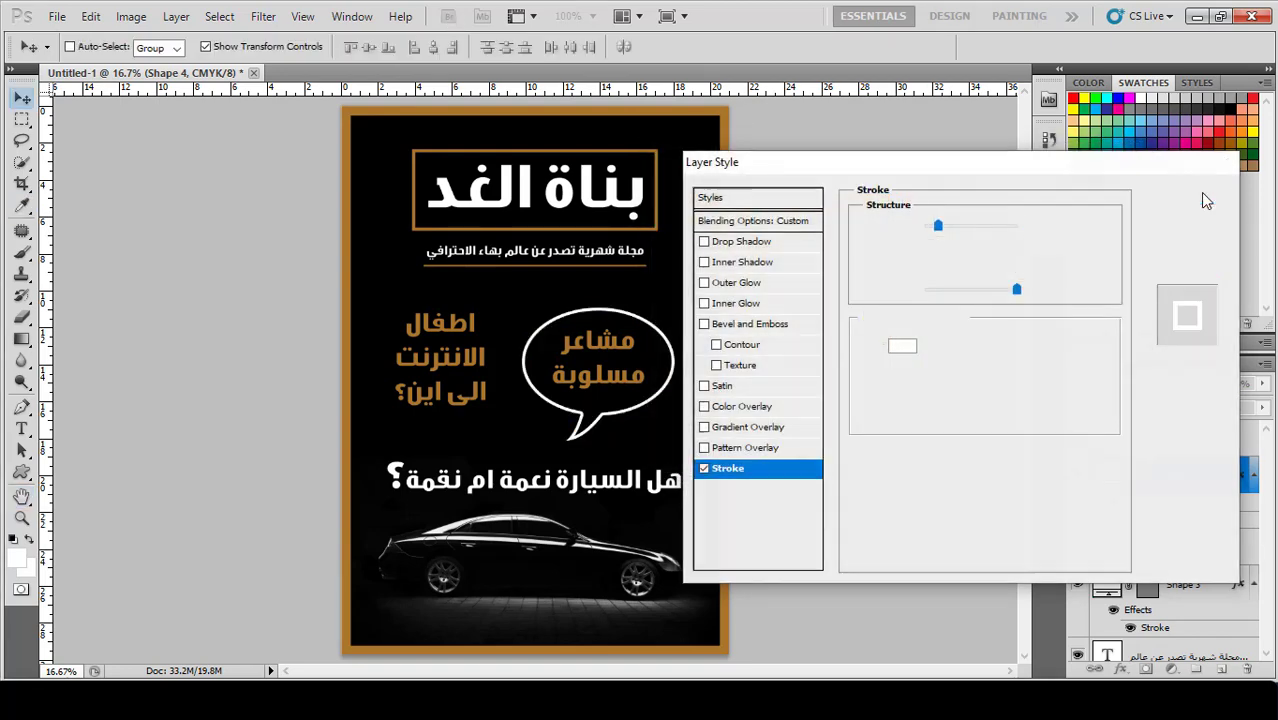
click(776, 334)
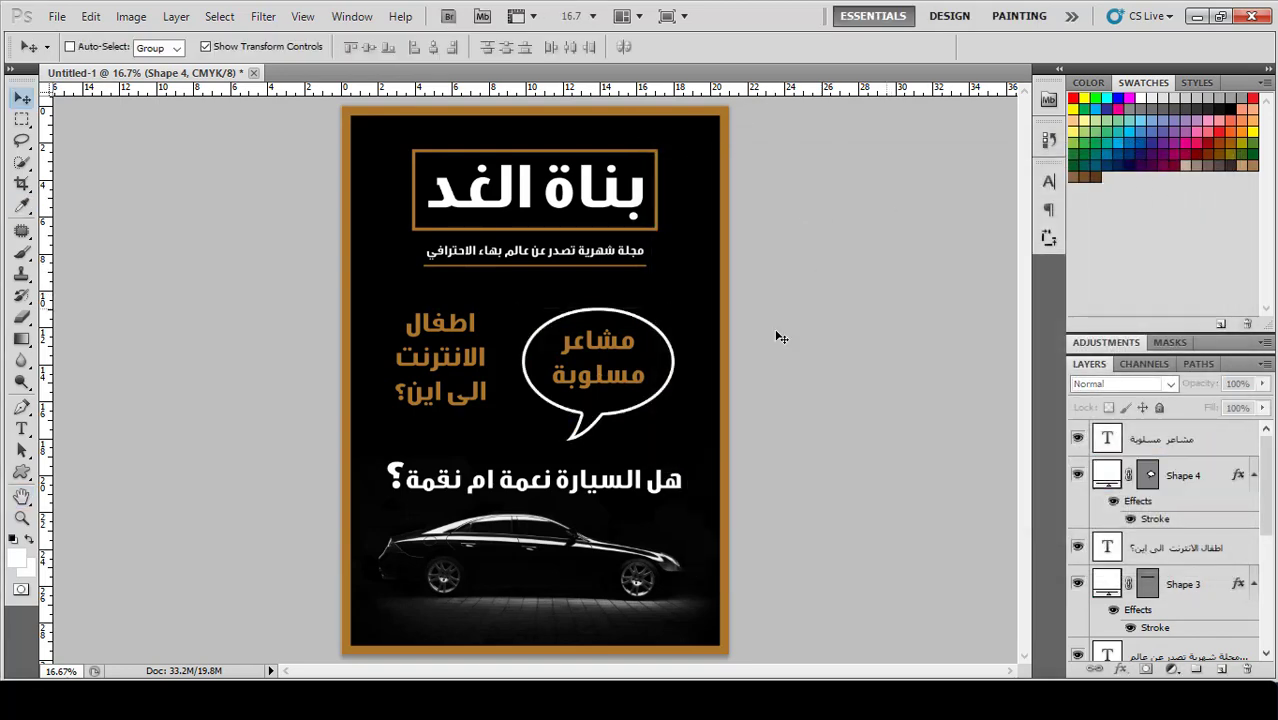
- Nudge the speech bubble and its text together slightly to the right
click(1165, 441)
shift+click(1183, 479)
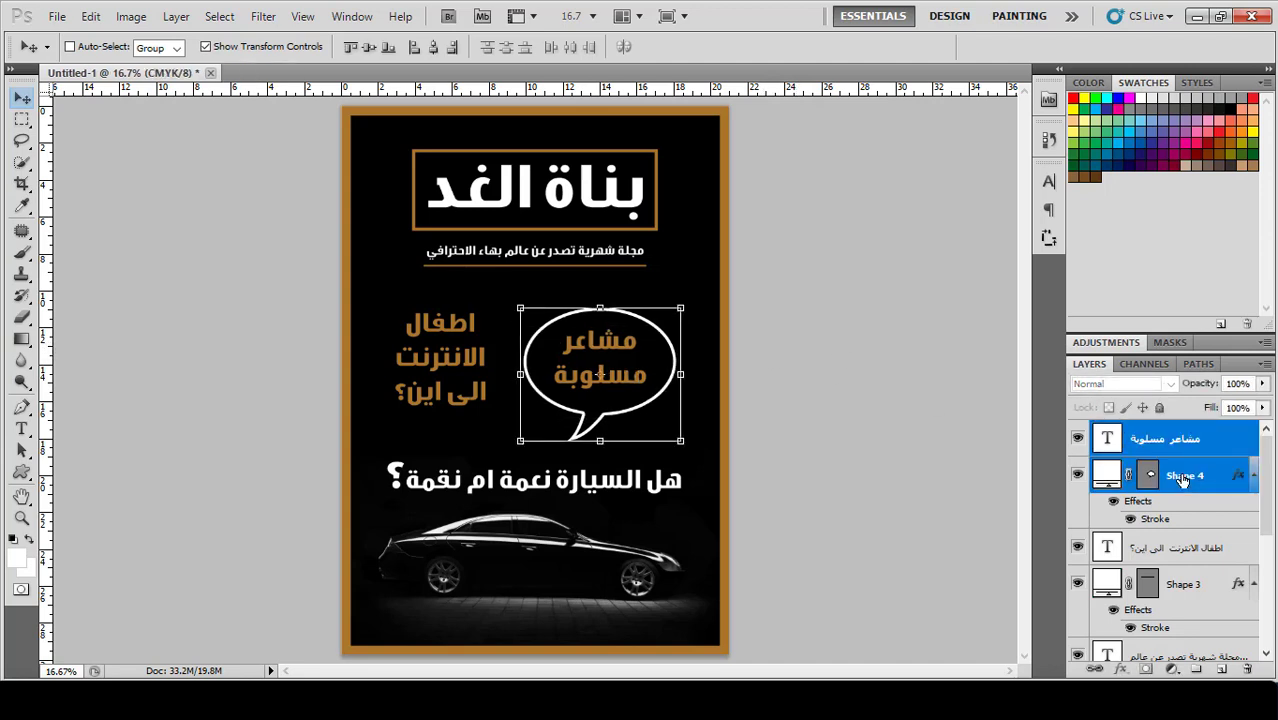
key(shift+Right)
click(852, 351)
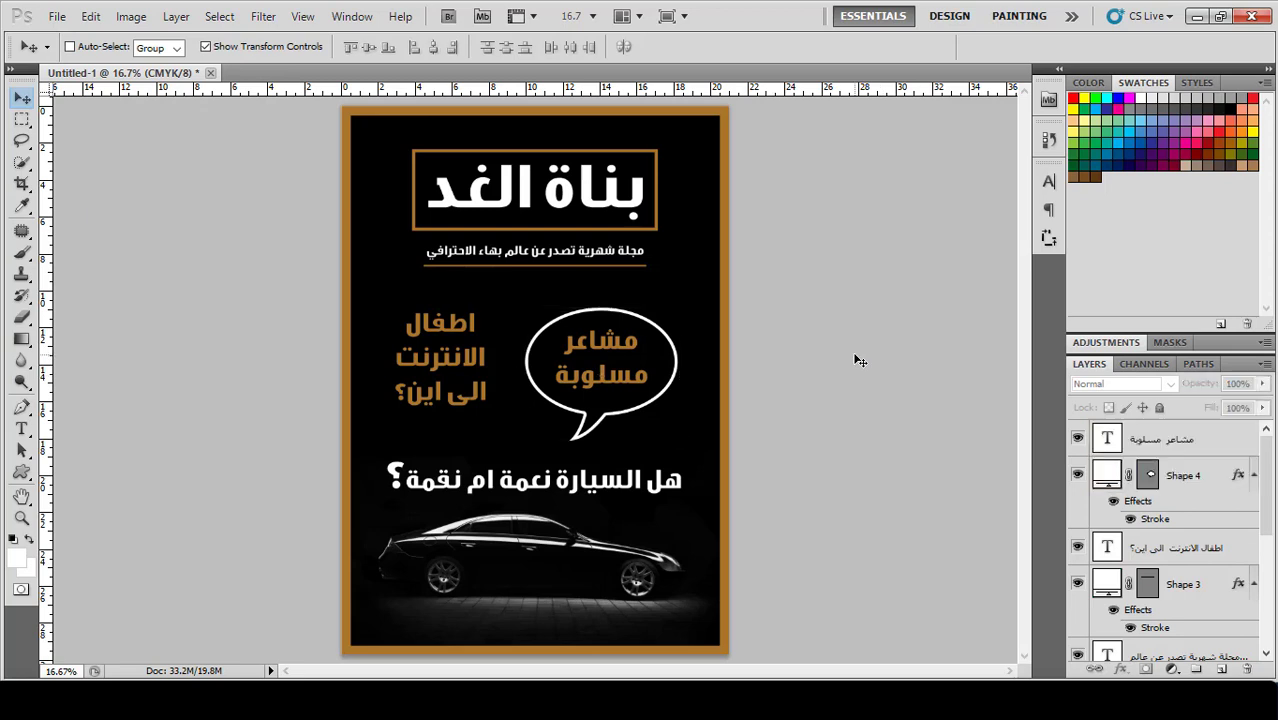
- Scale the three-line headline "اطفال الانترنت الى اين؟" proportionally about its centre to 82.69%
scroll(578, 435, up, 1)
ctrl+click(465, 325)
drag(479, 279, 437, 332)
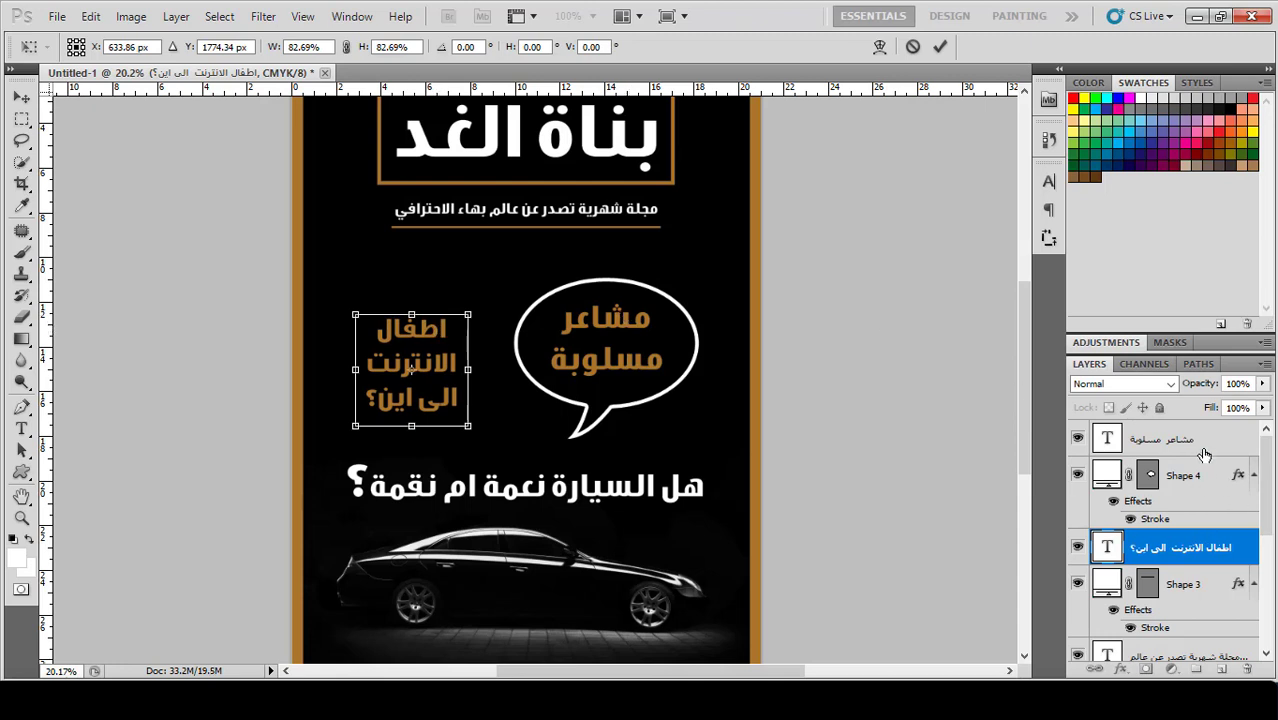
click(940, 46)
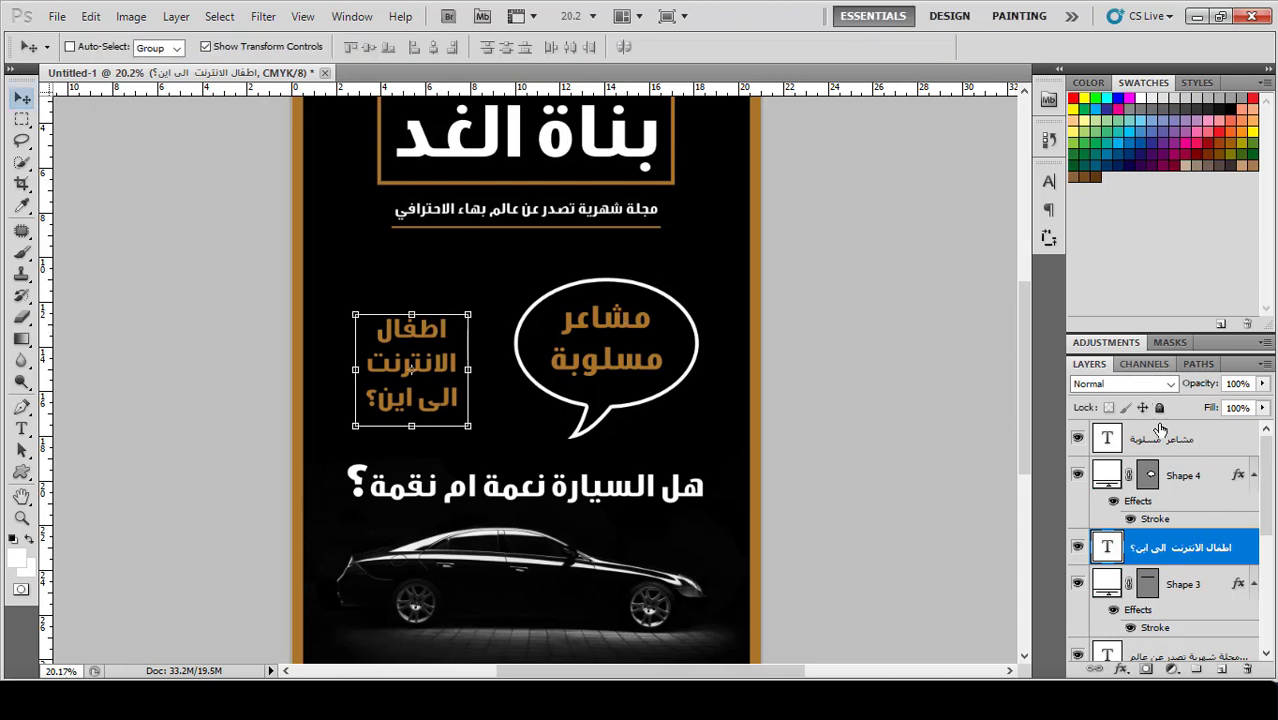
- Scale the speech bubble and its text together proportionally to 90.86%
click(1187, 464)
click(1187, 468)
shift+click(1165, 440)
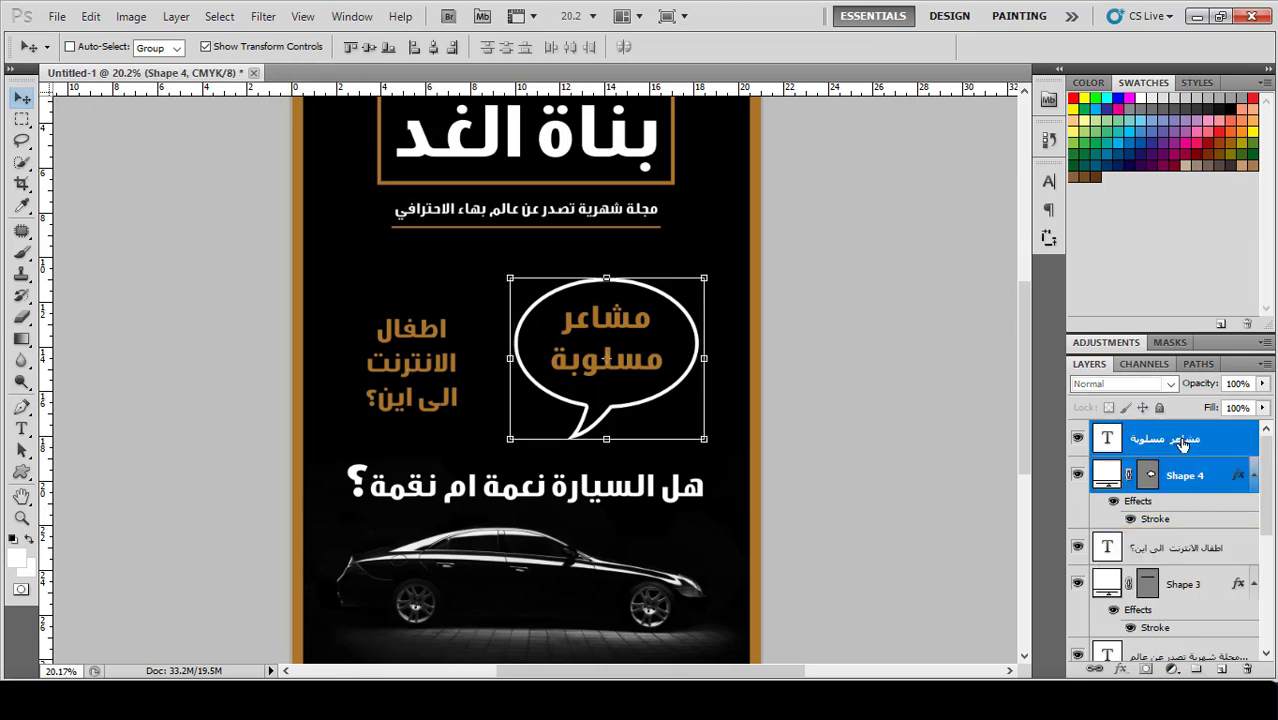
click(704, 279)
drag(704, 281, 659, 320)
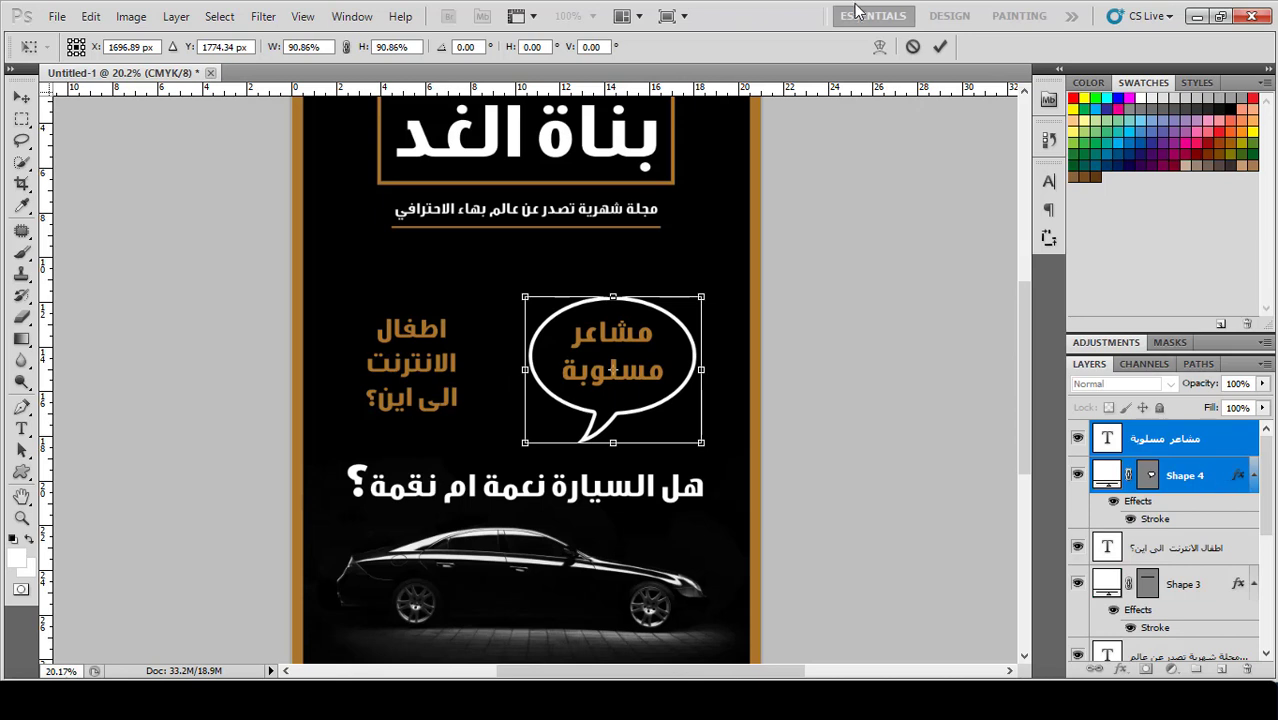
click(940, 46)
- Scale only the speech bubble shape about its centre to 92% so it fits closer around its text
click(1208, 485)
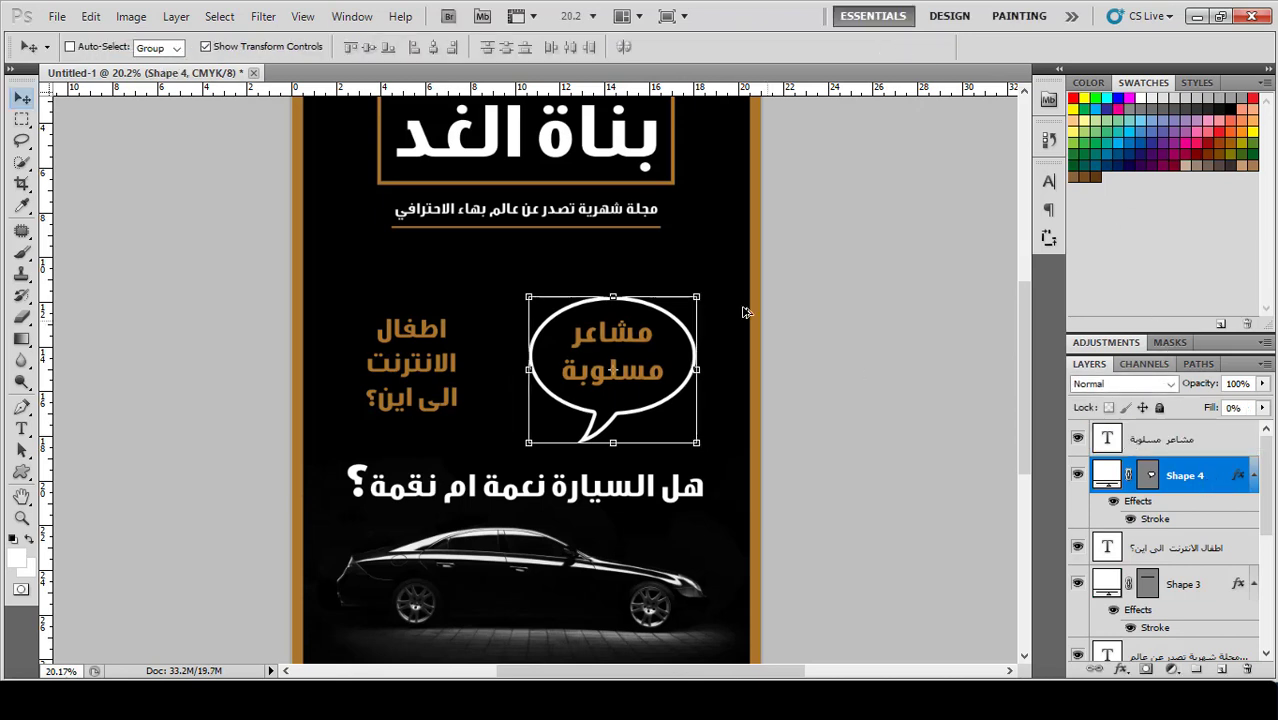
drag(697, 297, 690, 302)
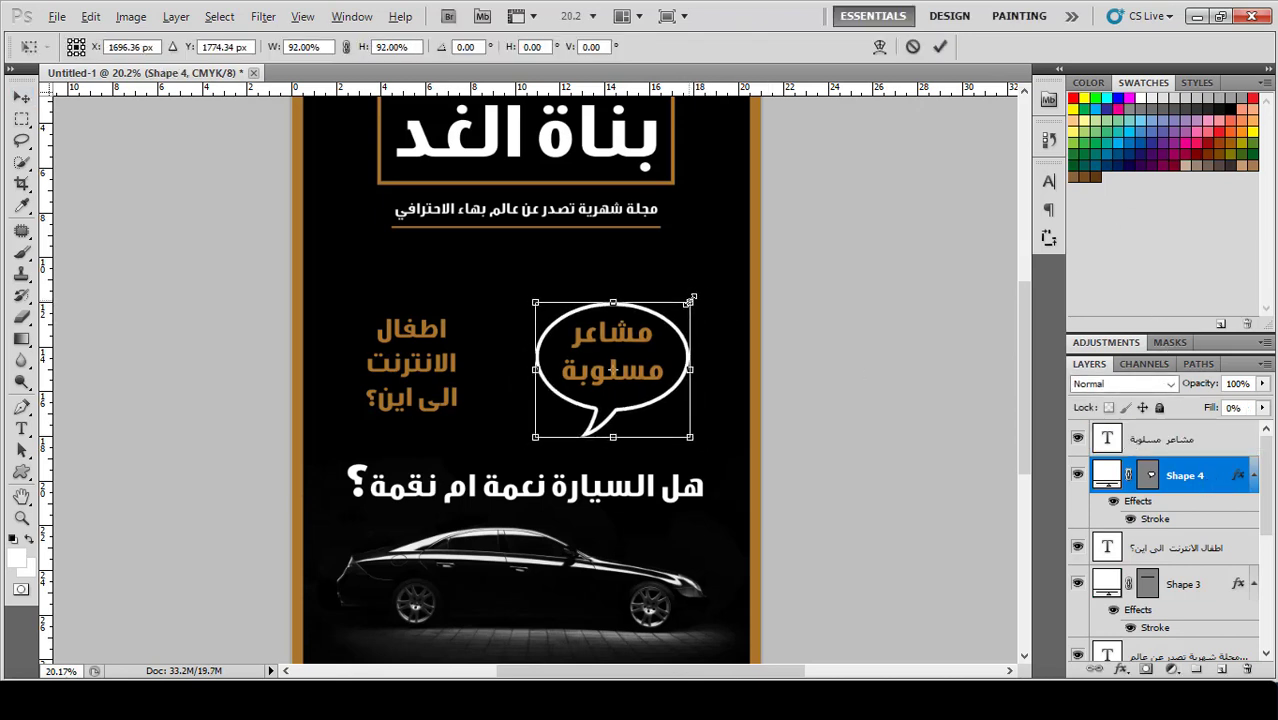
click(942, 46)
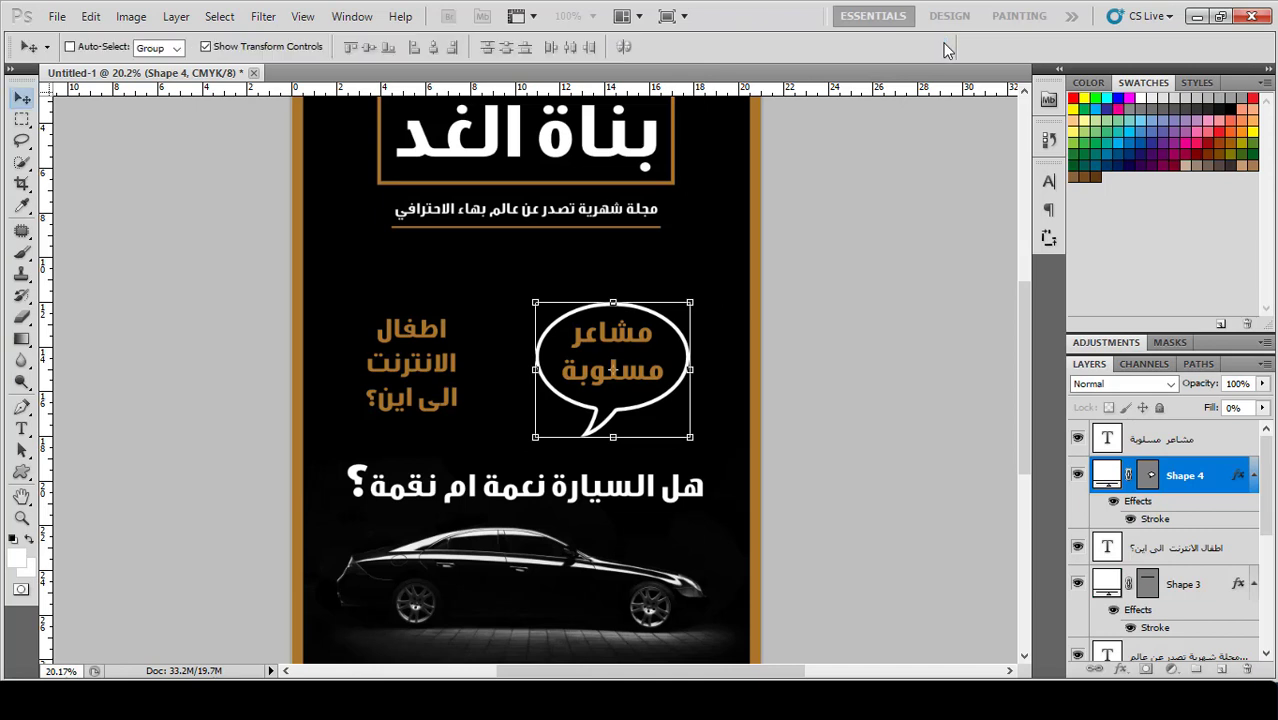
- Move the speech bubble, its text and the three-line headline together slightly down, closer to the car headline
ctrl+click(1192, 448)
ctrl+click(1200, 545)
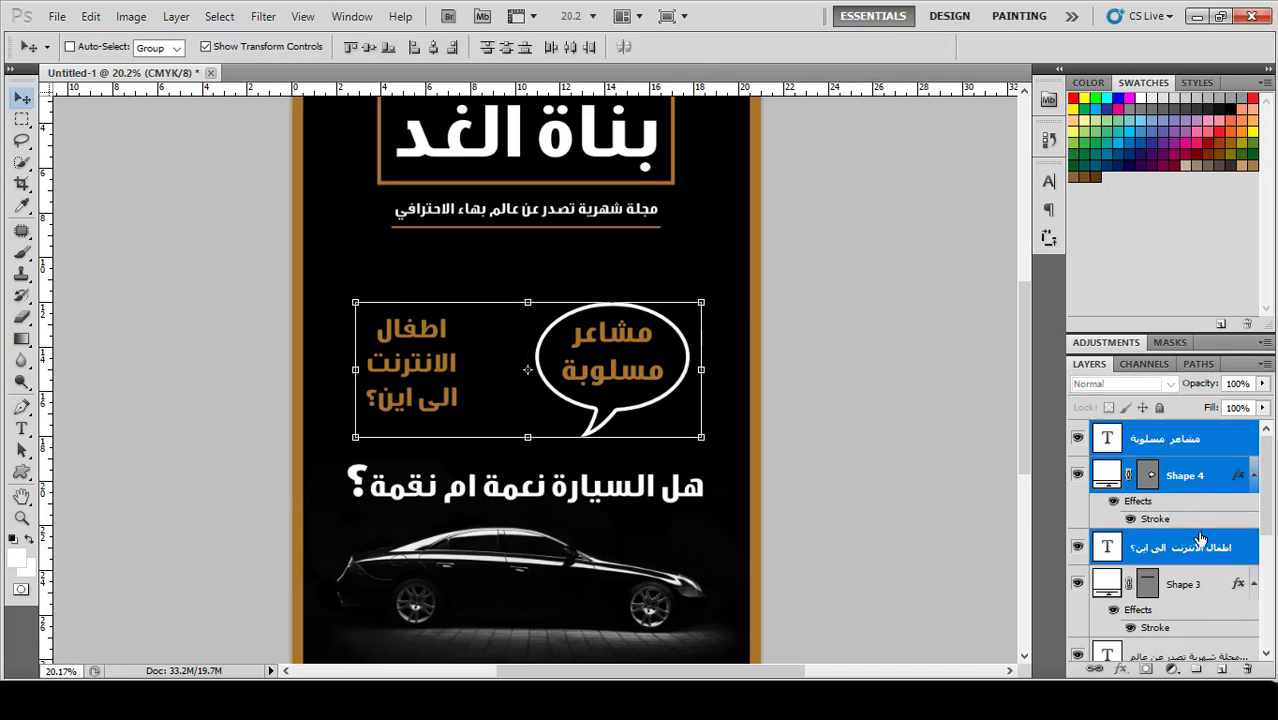
key(shift+Down)
key(shift+Down)
key(shift+Down)
key(shift+Down)
key(shift+Down)
key(shift+Down)
key(shift+Down)
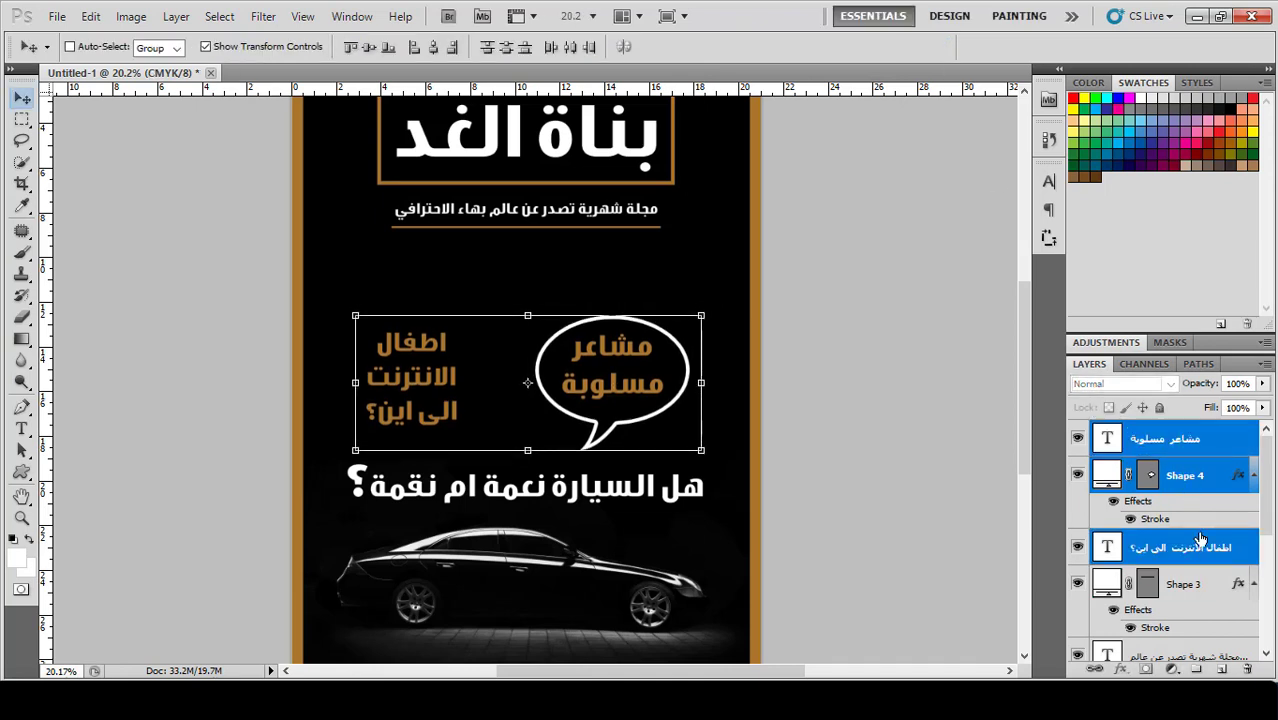
click(857, 493)
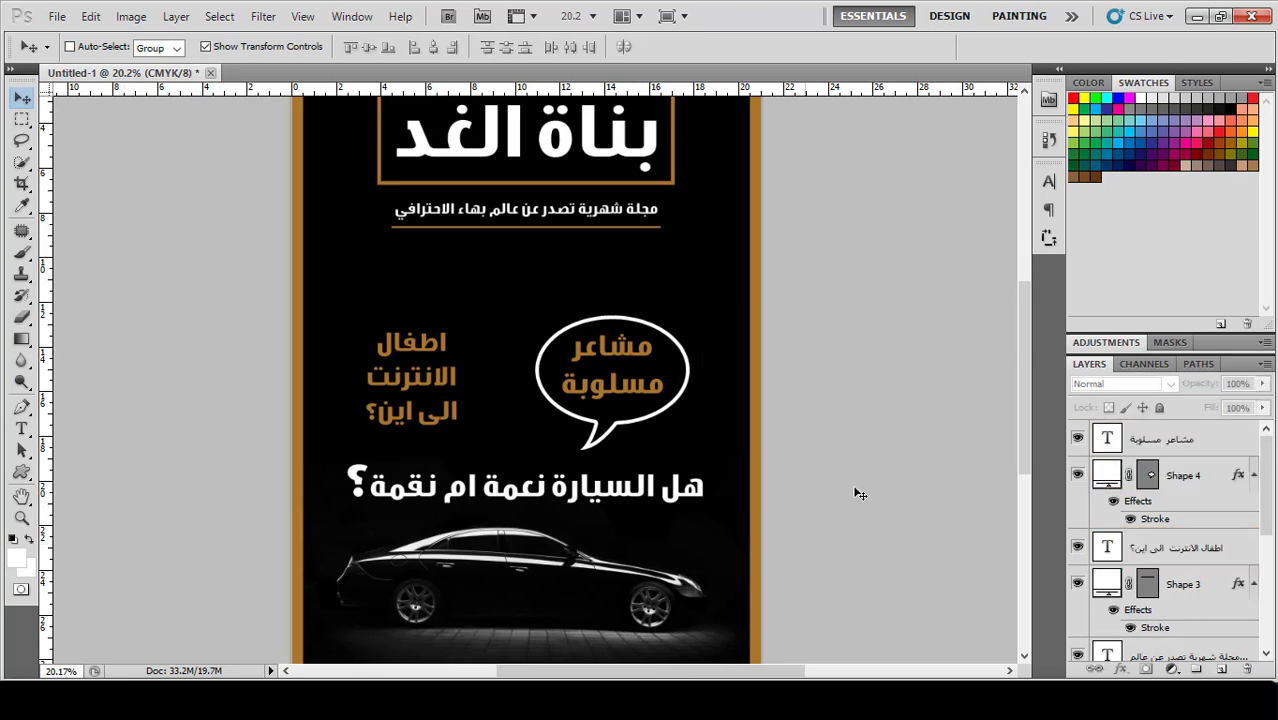
- Add a centred text line "العدد 23 | تشرين الاول" in a text box below the tagline's underline
key(t)
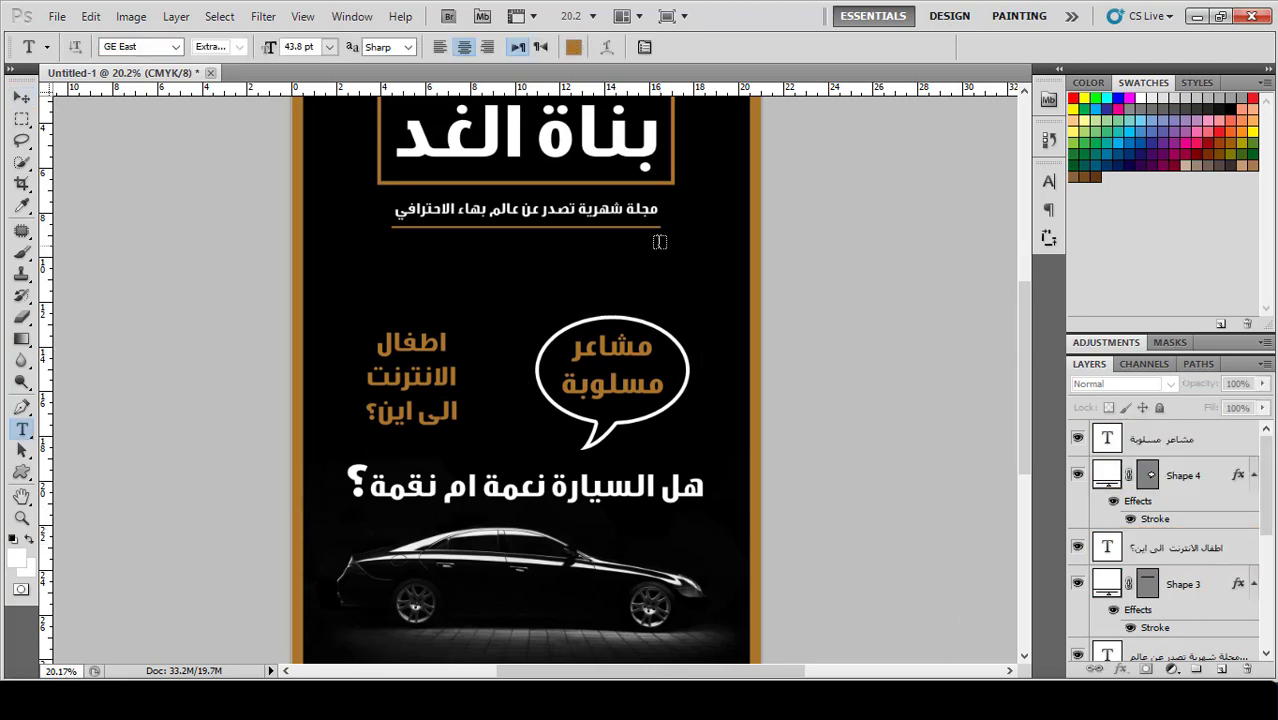
drag(659, 241, 391, 288)
text(الع)
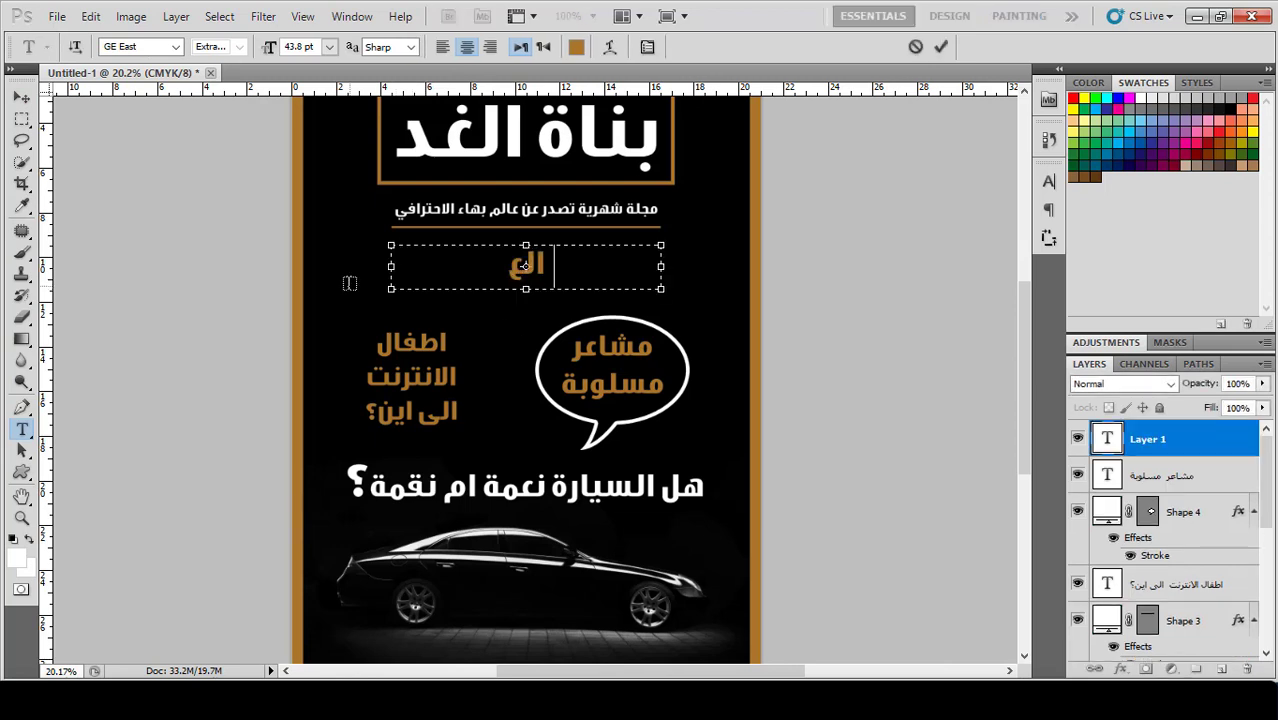
text(دد)
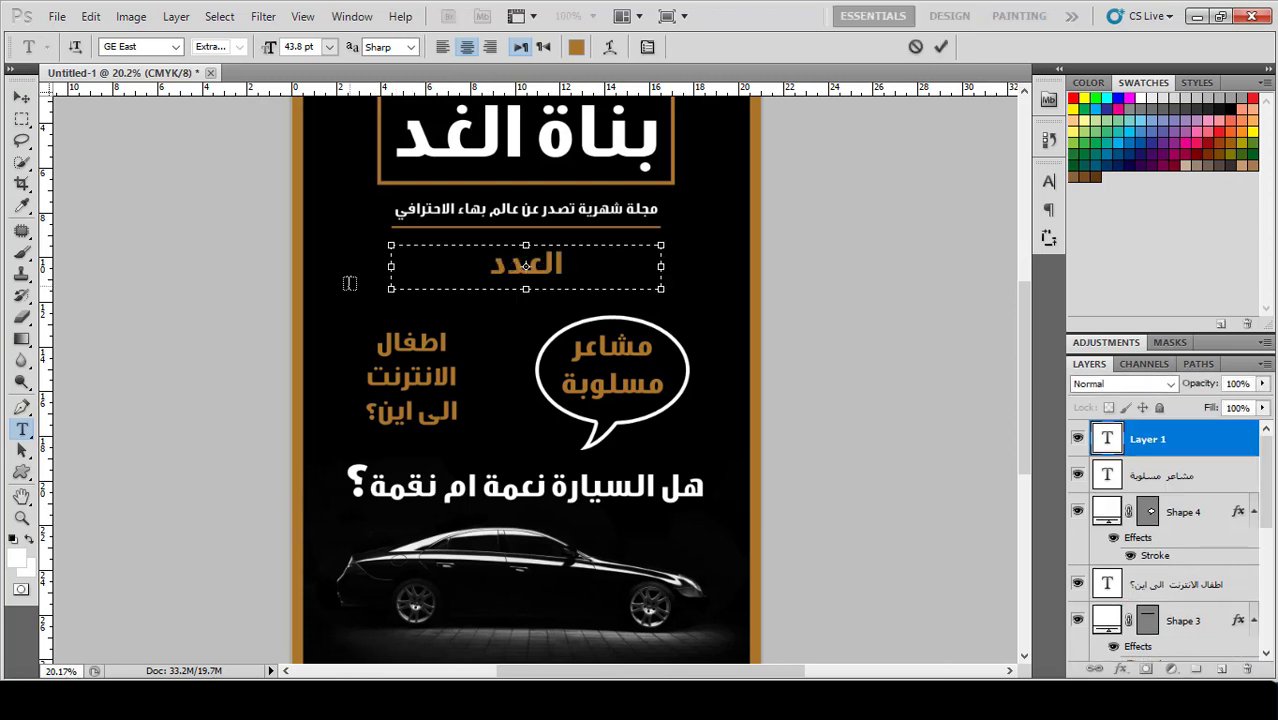
text( ٢٢)
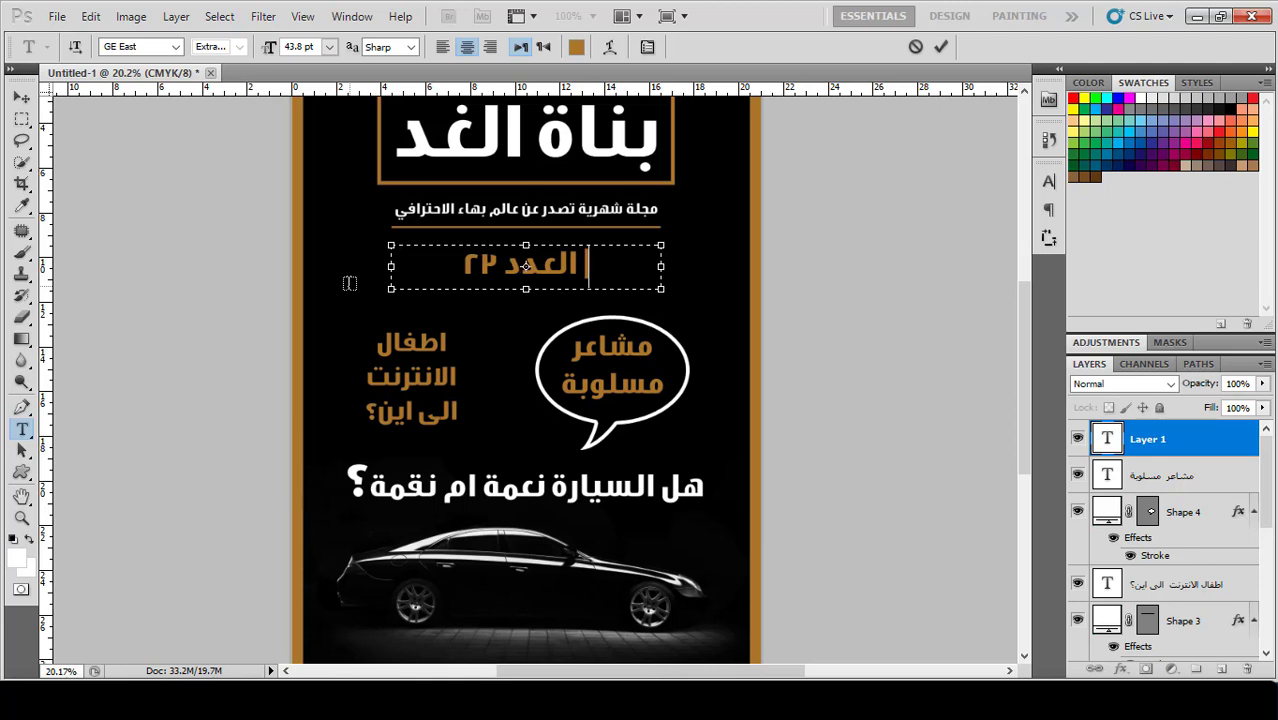
text(تشرين ال)
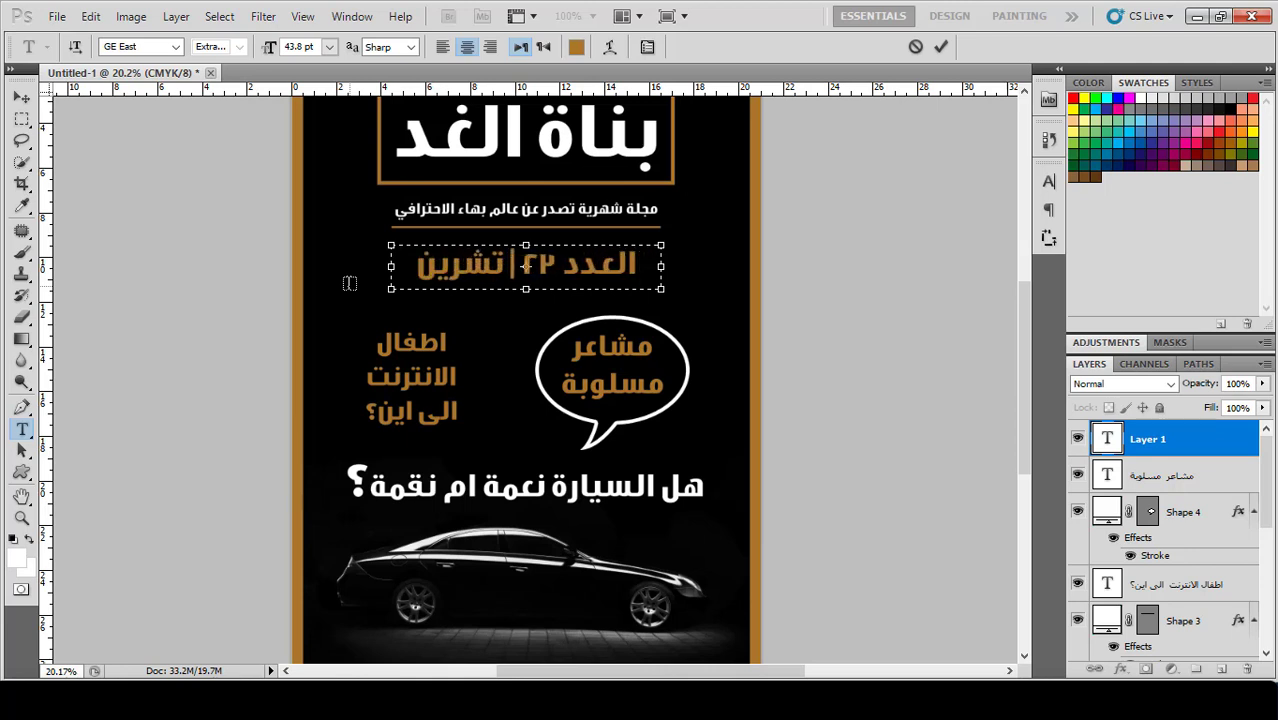
key(BackSpace)
key(BackSpace)
key(BackSpace)
- Format the "| تشرين" part of the issue line in white (#ffffff) at 24 pt
drag(522, 266, 337, 279)
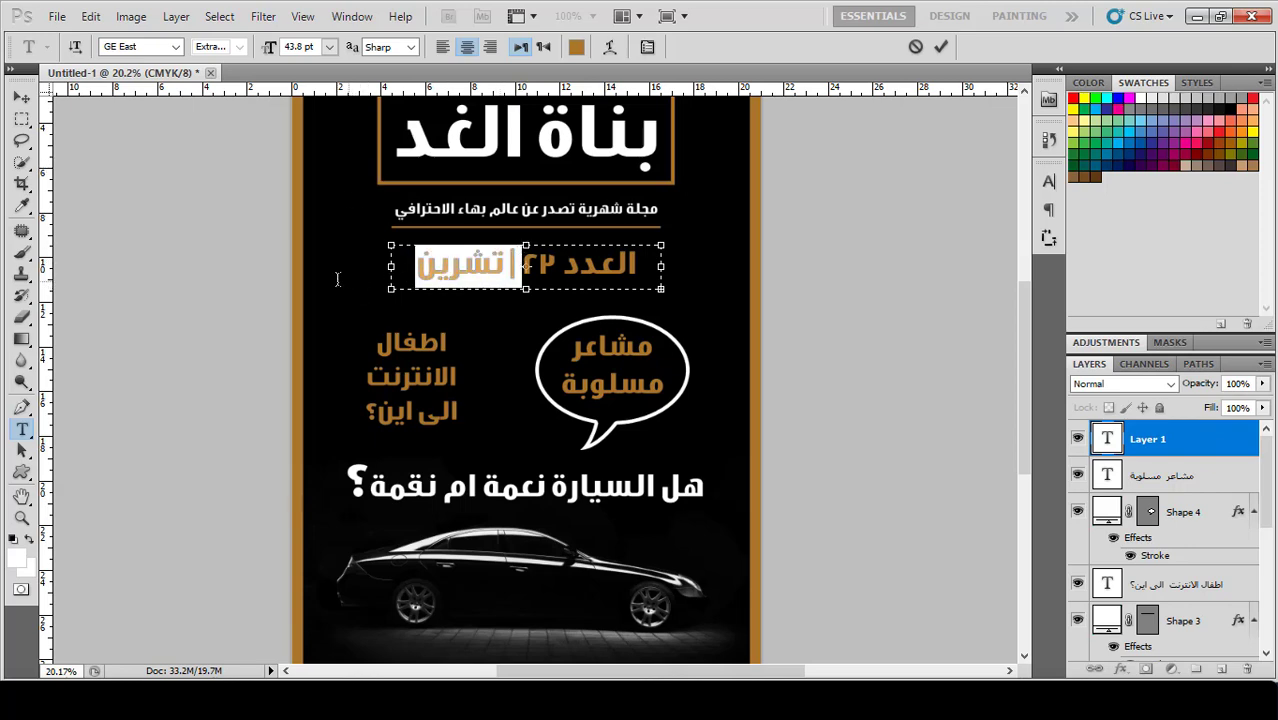
click(575, 47)
click(655, 193)
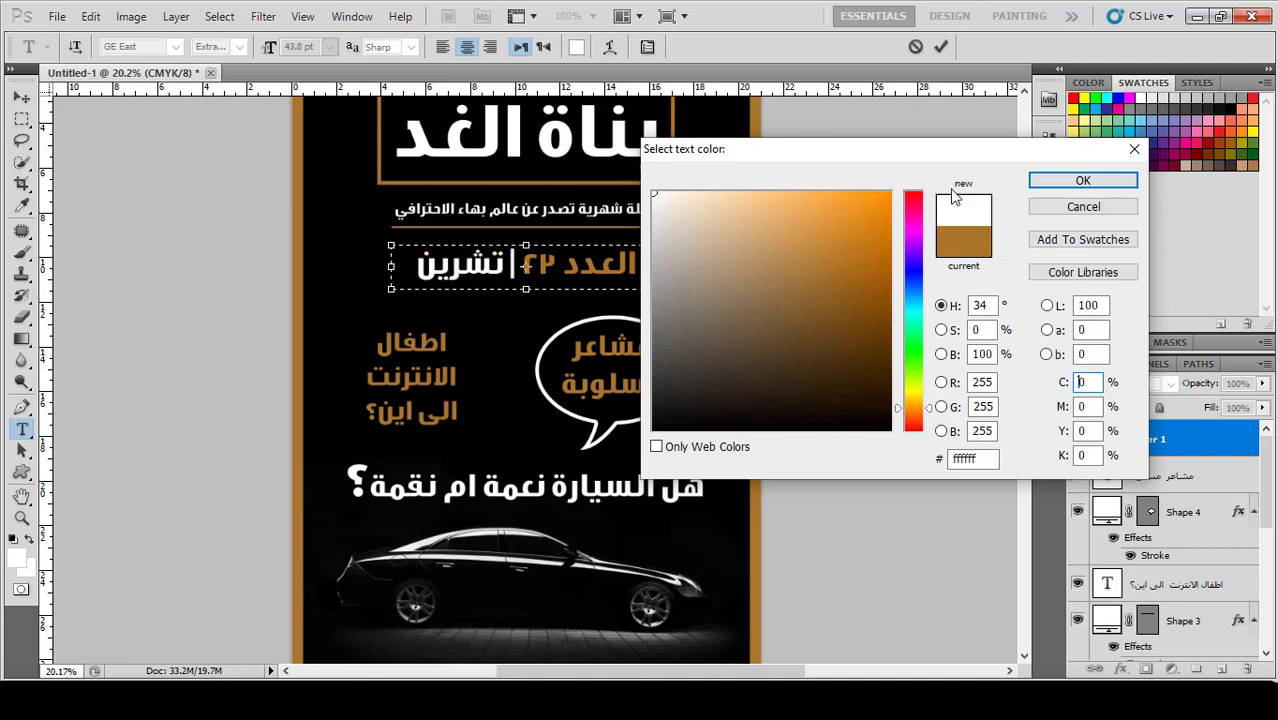
click(1073, 181)
click(329, 47)
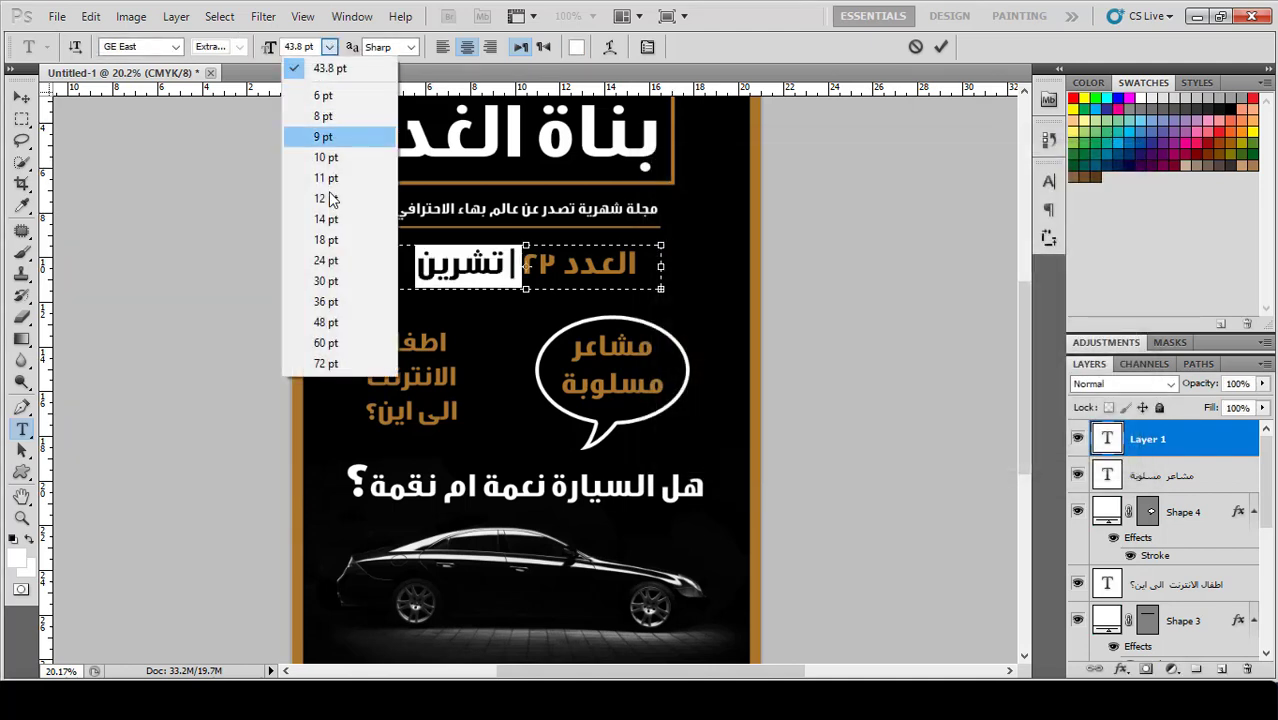
click(327, 260)
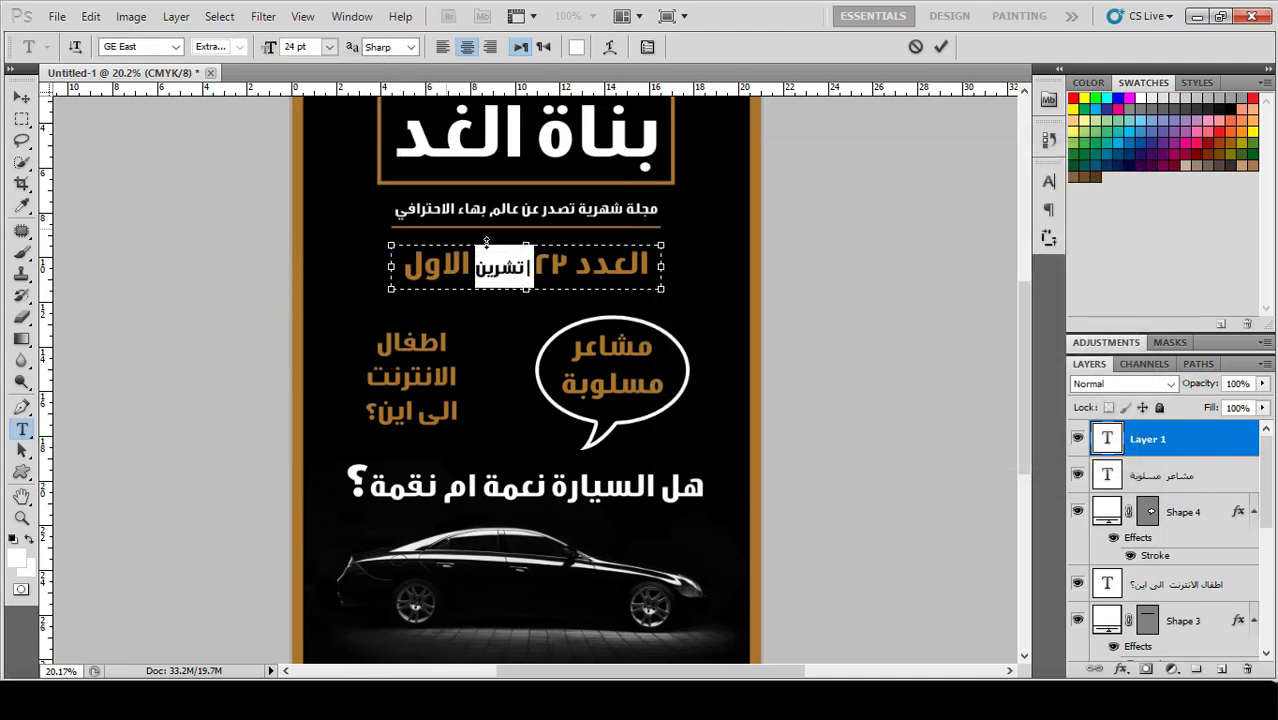
- Format the word "الاول" in the issue line at 24 pt in white (#ffffff)
click(522, 267)
drag(476, 266, 406, 262)
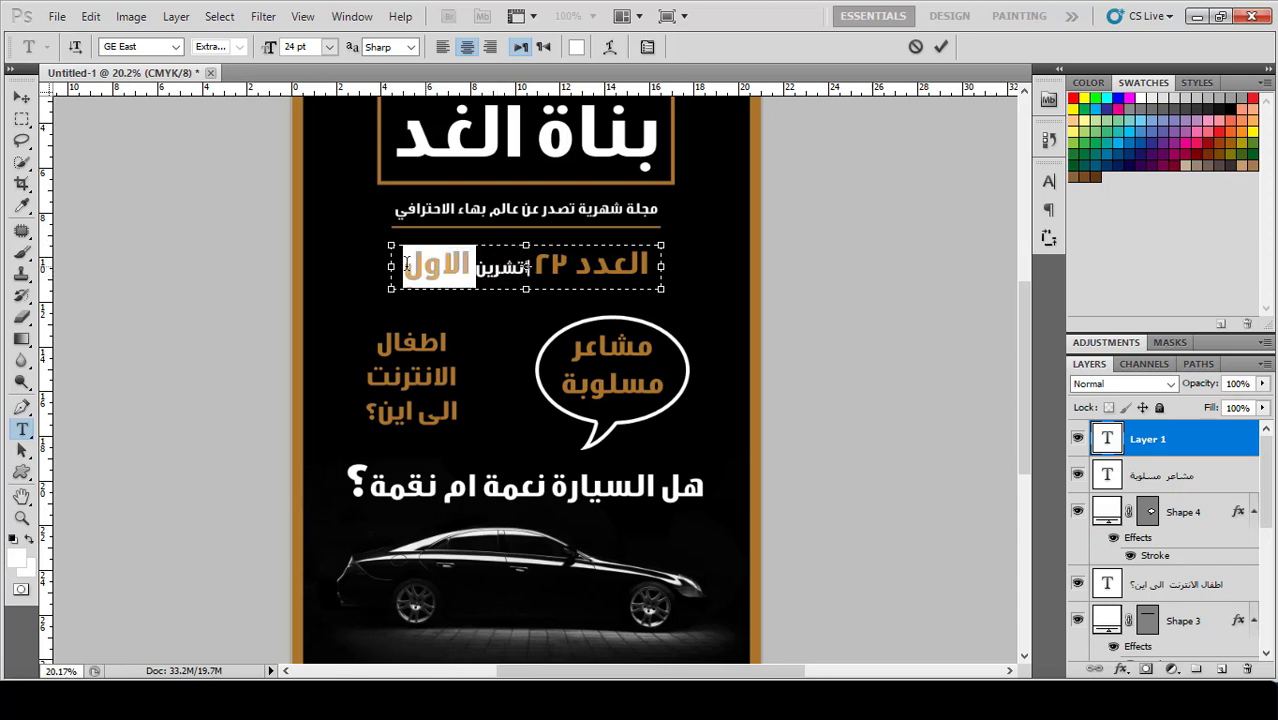
click(329, 47)
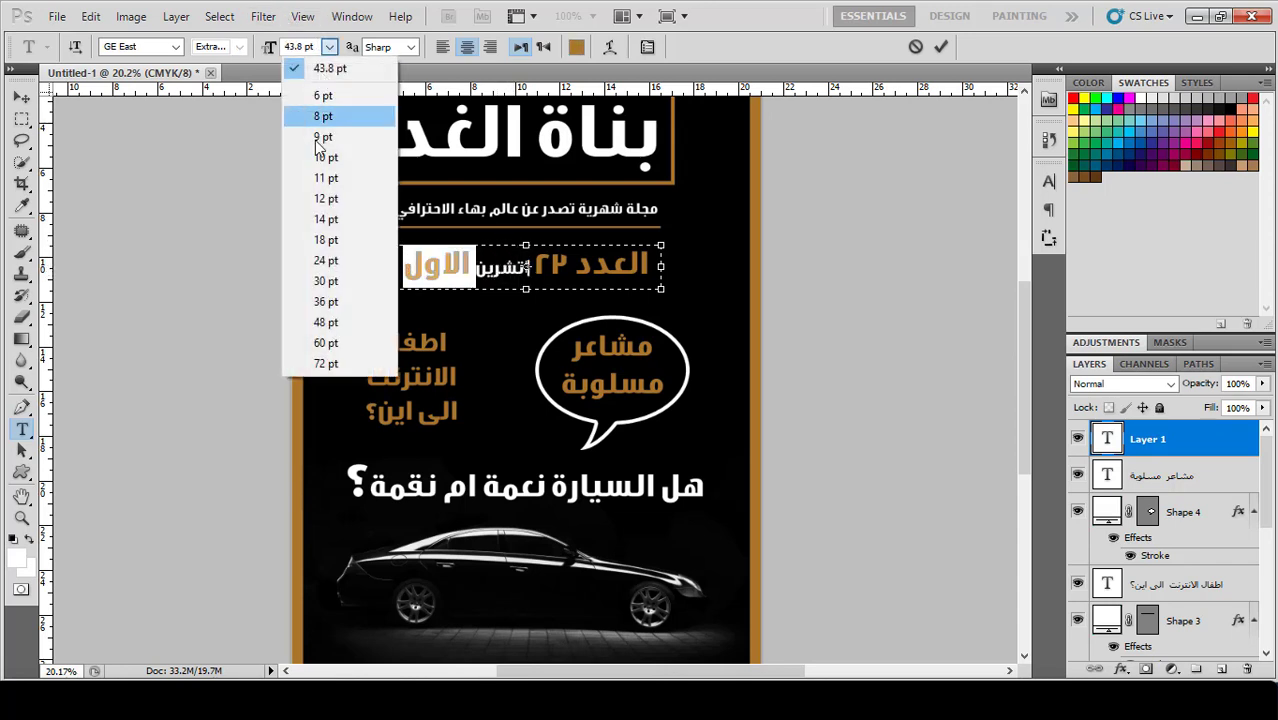
click(326, 260)
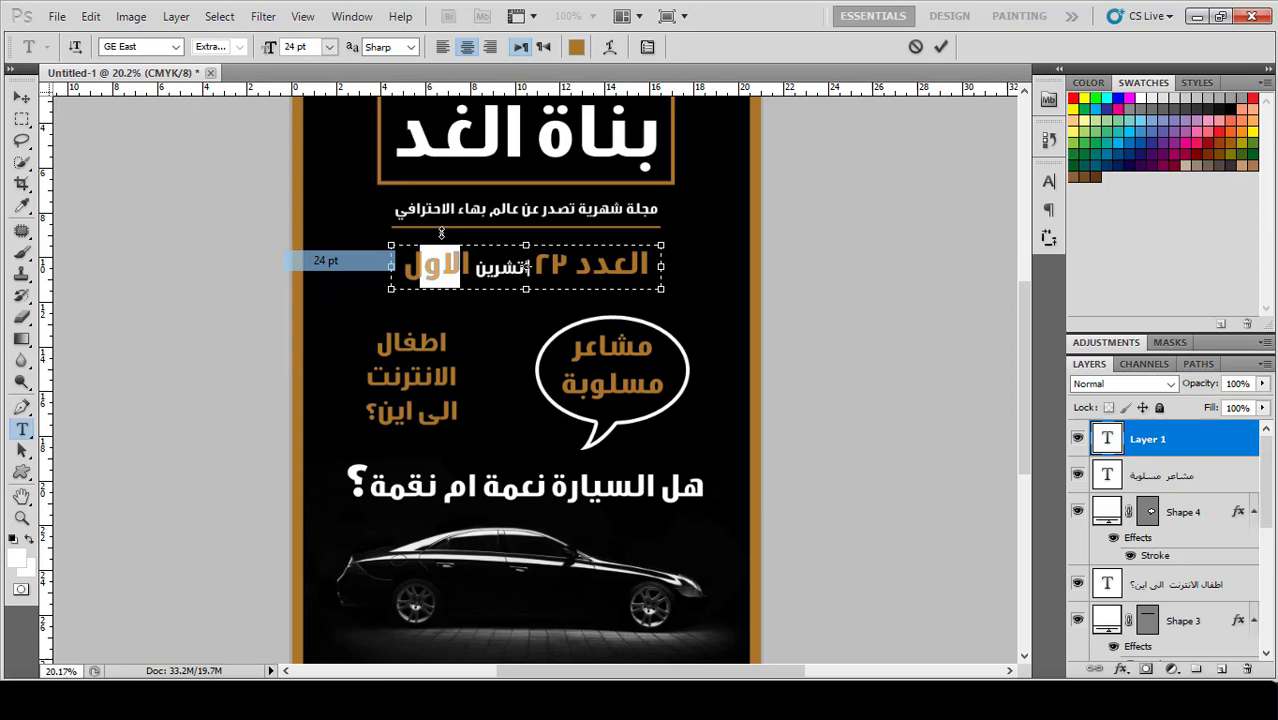
click(577, 47)
click(655, 194)
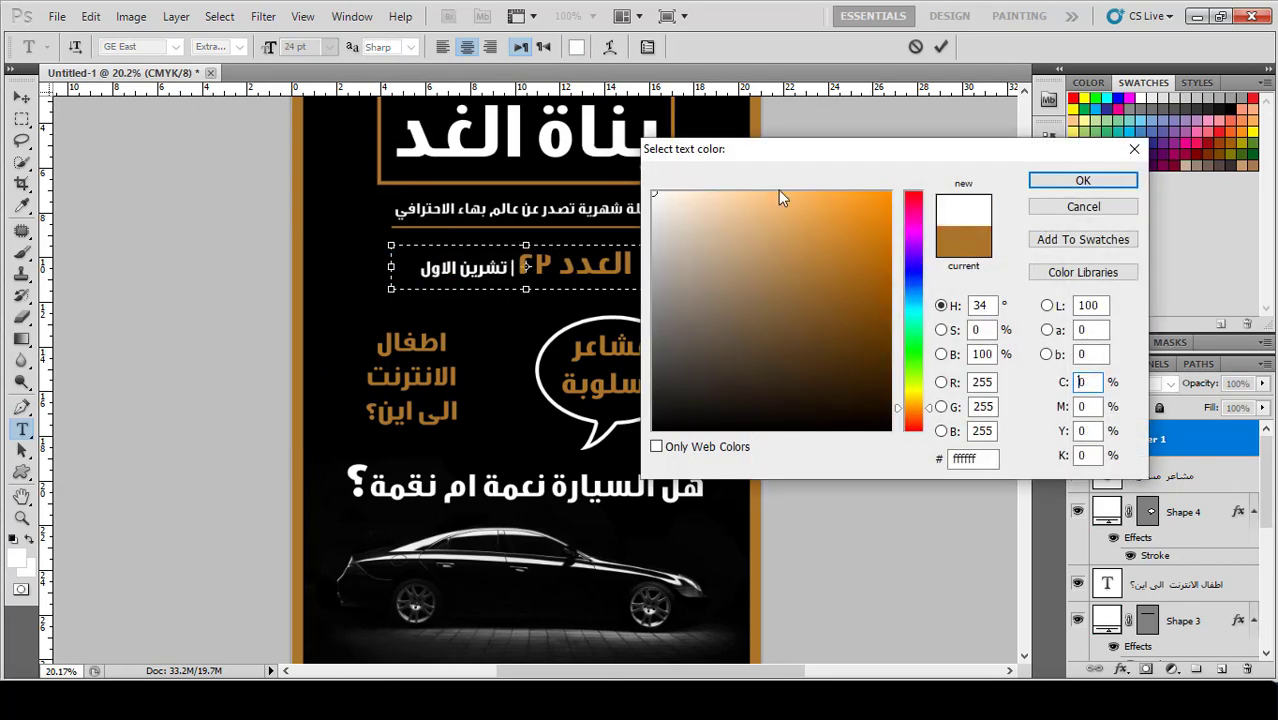
click(1083, 180)
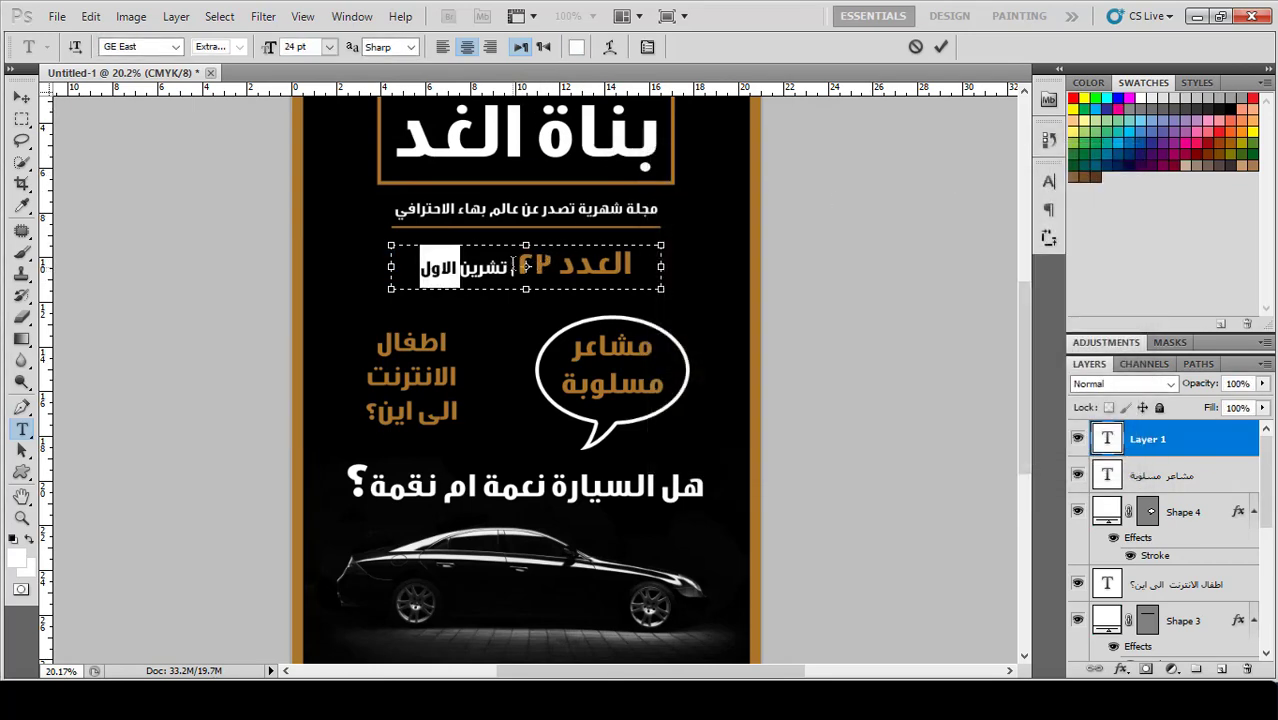
- Enlarge the issue line's separator bar to 46 pt and nudge the whole line slightly up and right
click(513, 266)
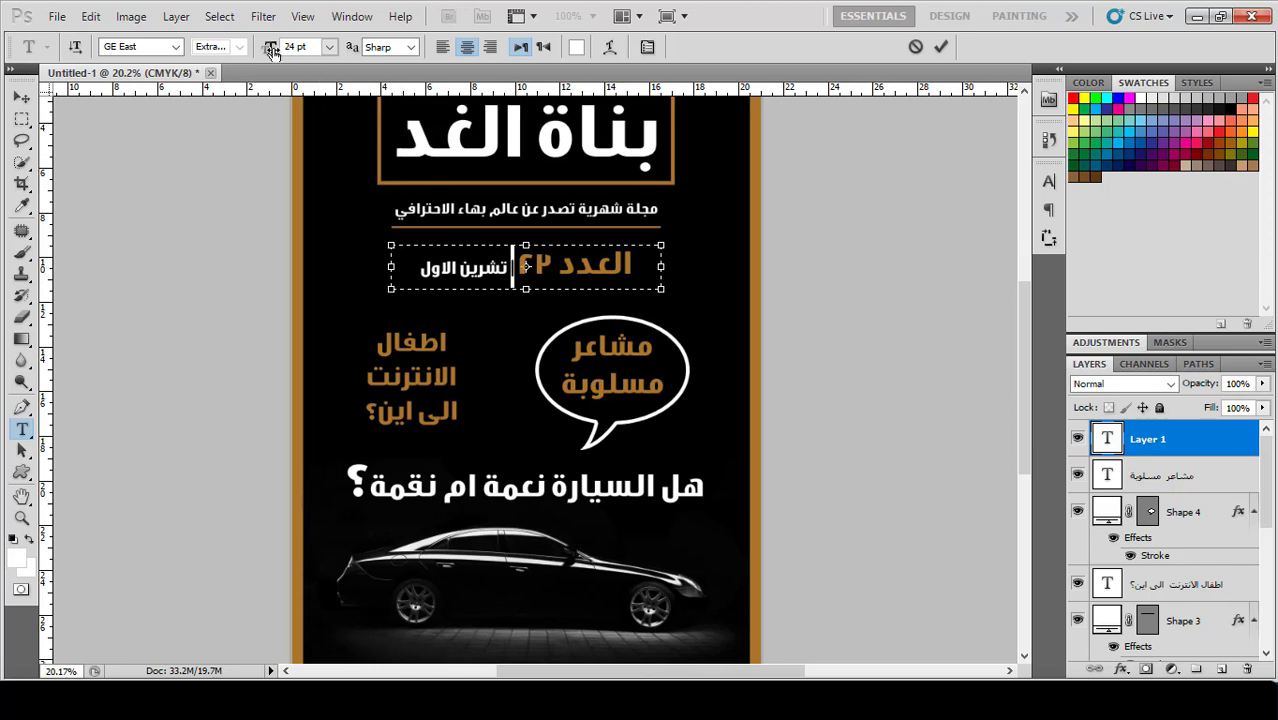
mouse_move(272, 50)
mouse_down()
mouse_move(305, 62)
mouse_move(294, 59)
mouse_up()
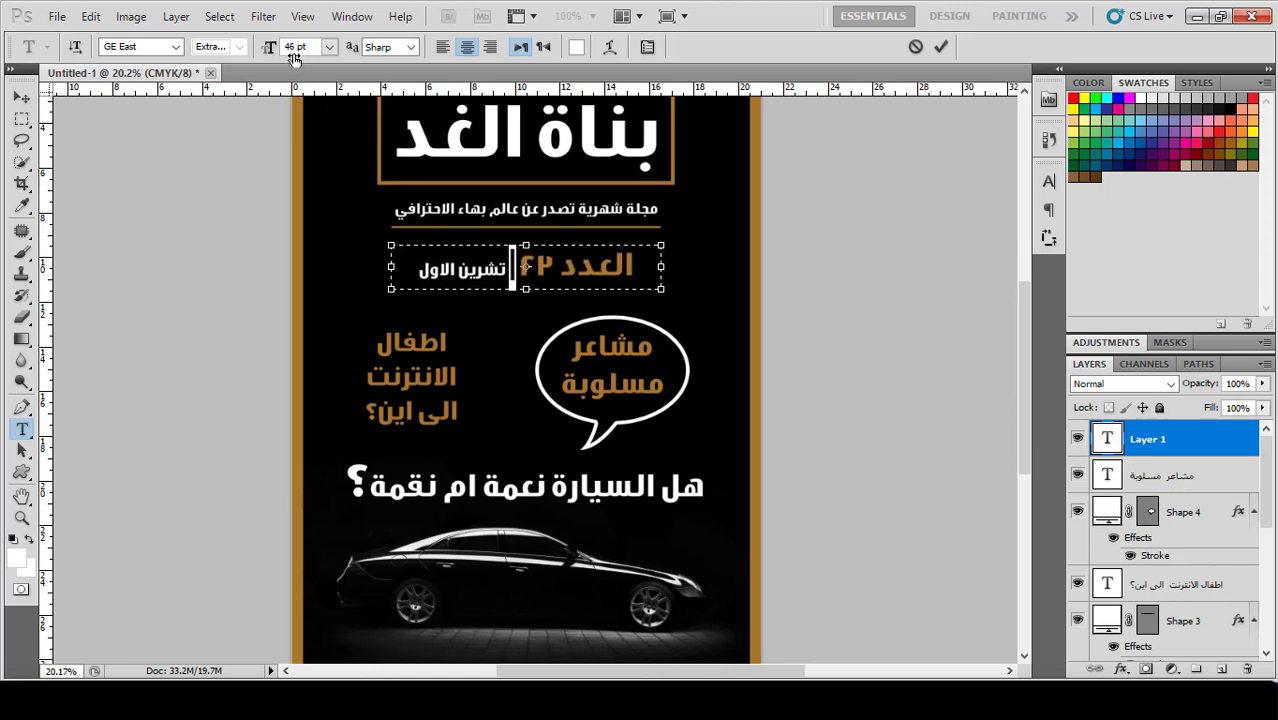
click(19, 98)
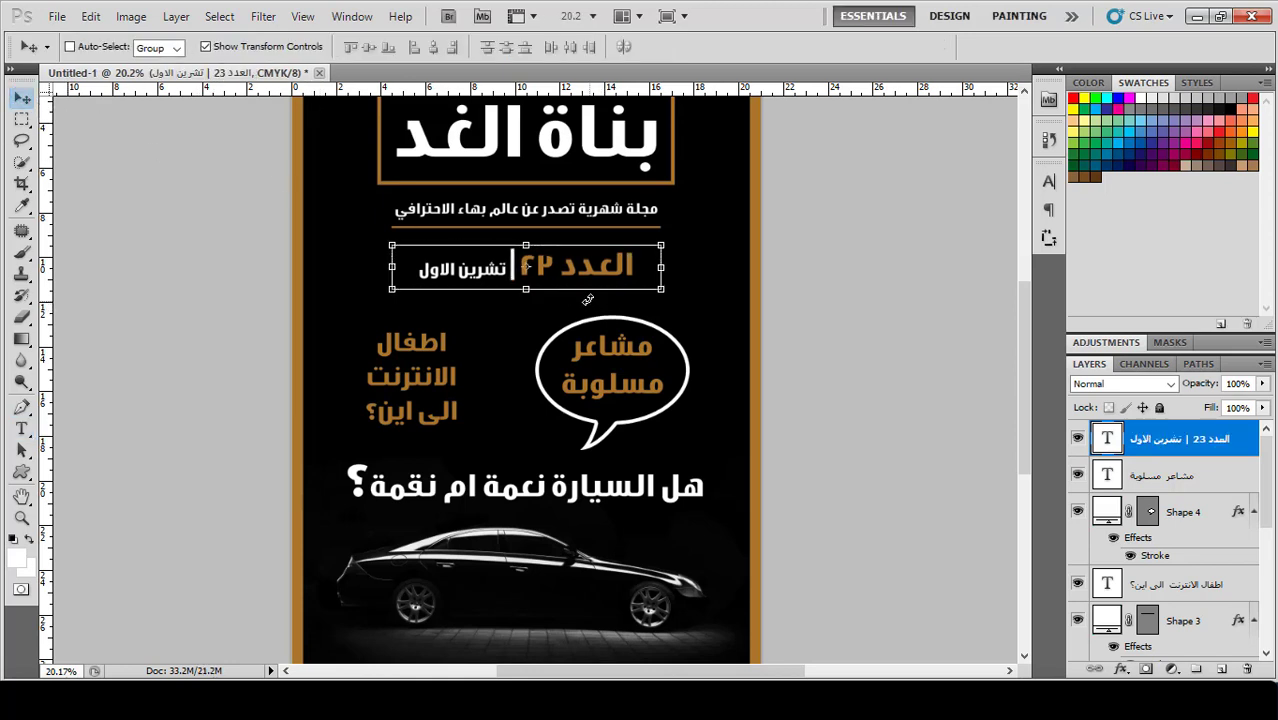
drag(594, 267, 597, 264)
ctrl+click(886, 320)
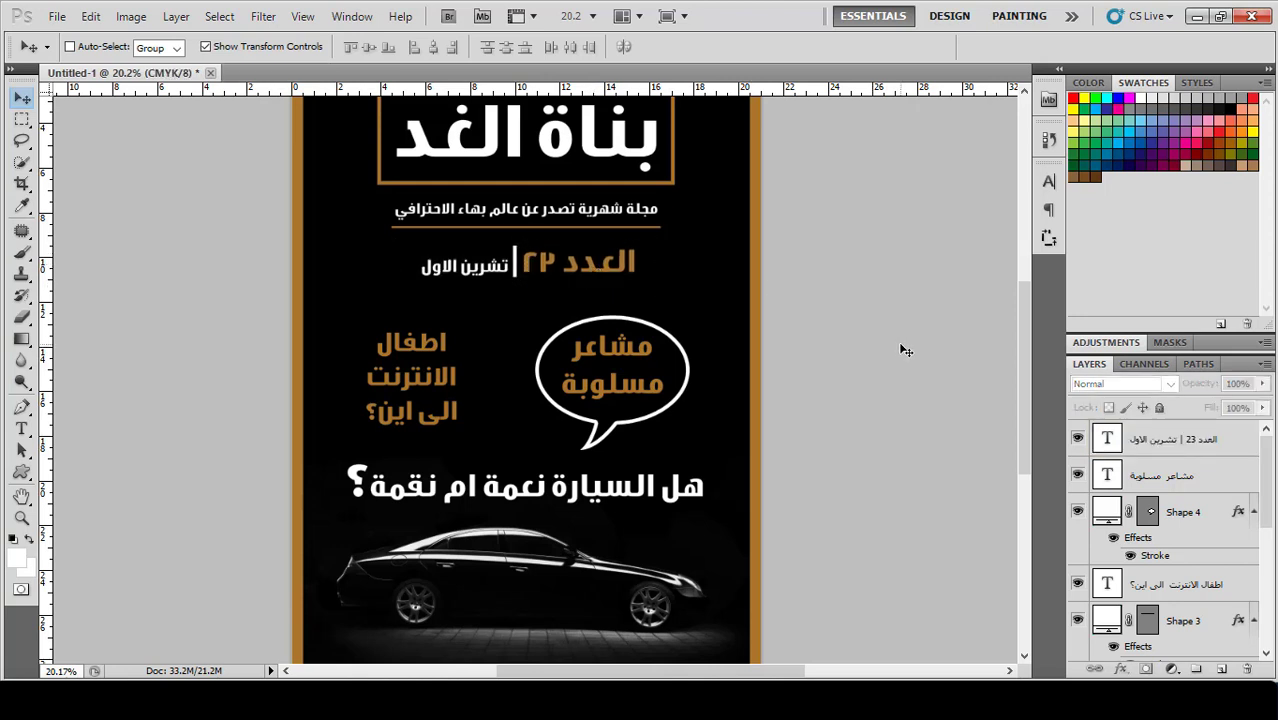
- Save the cover as the Photoshop file "غلافة مجلة بناة الغد.psd" in the "قالب مجلة" folder
key(ctrl+minus)
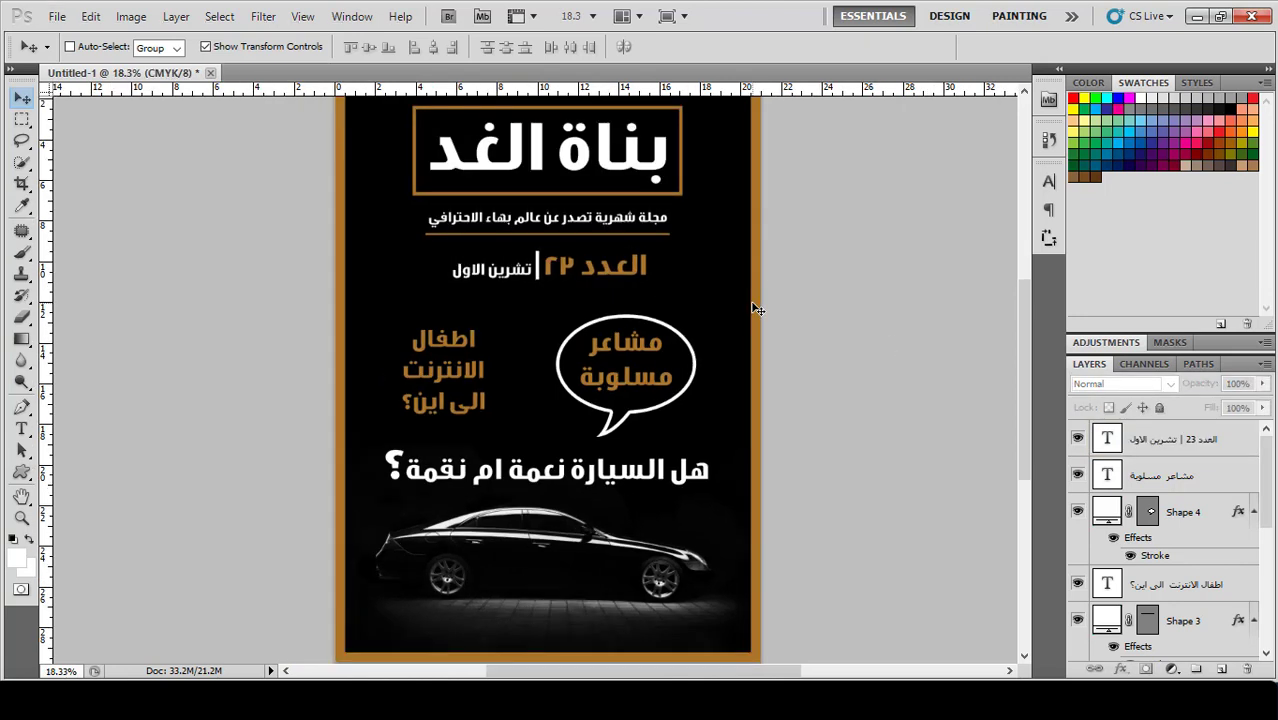
click(60, 17)
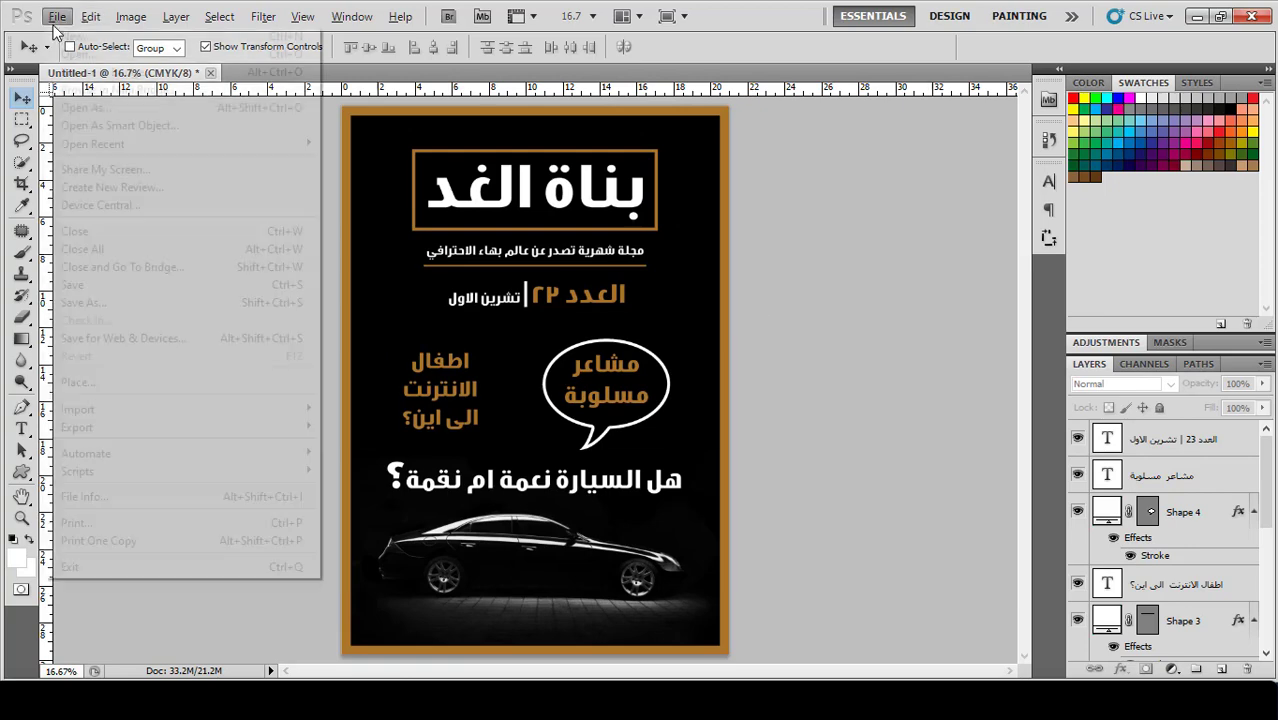
click(91, 302)
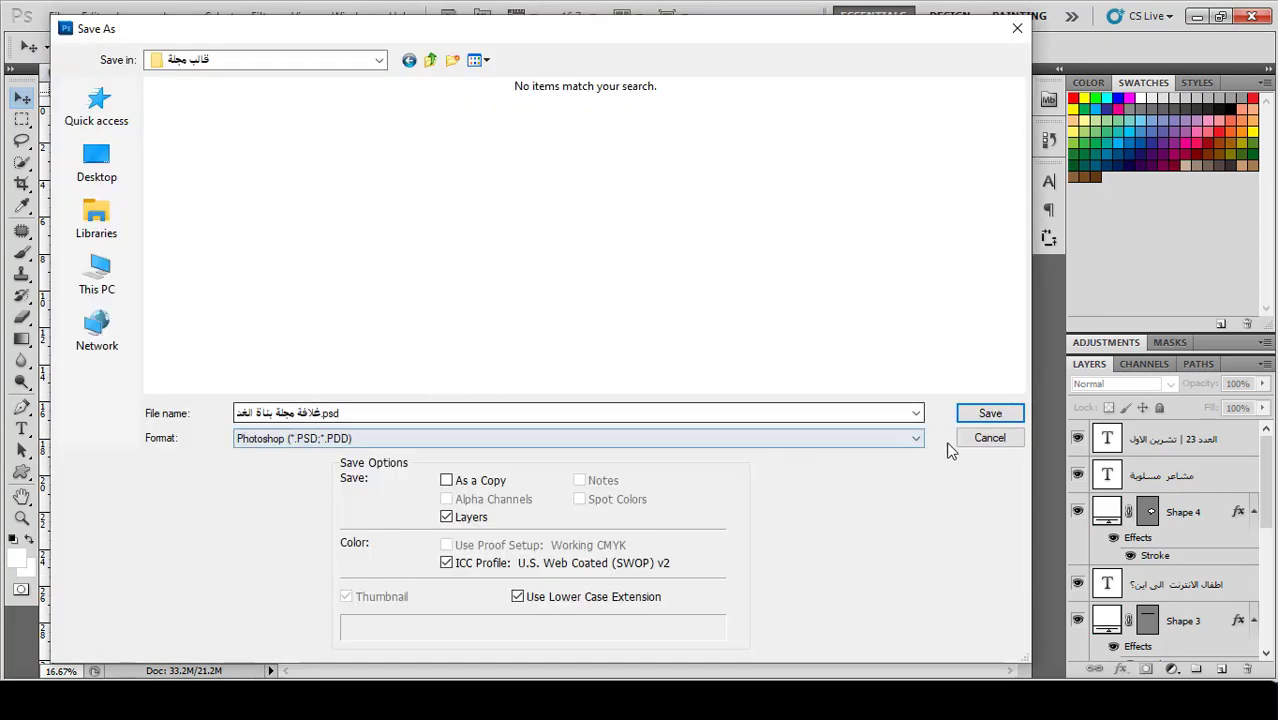
click(990, 412)
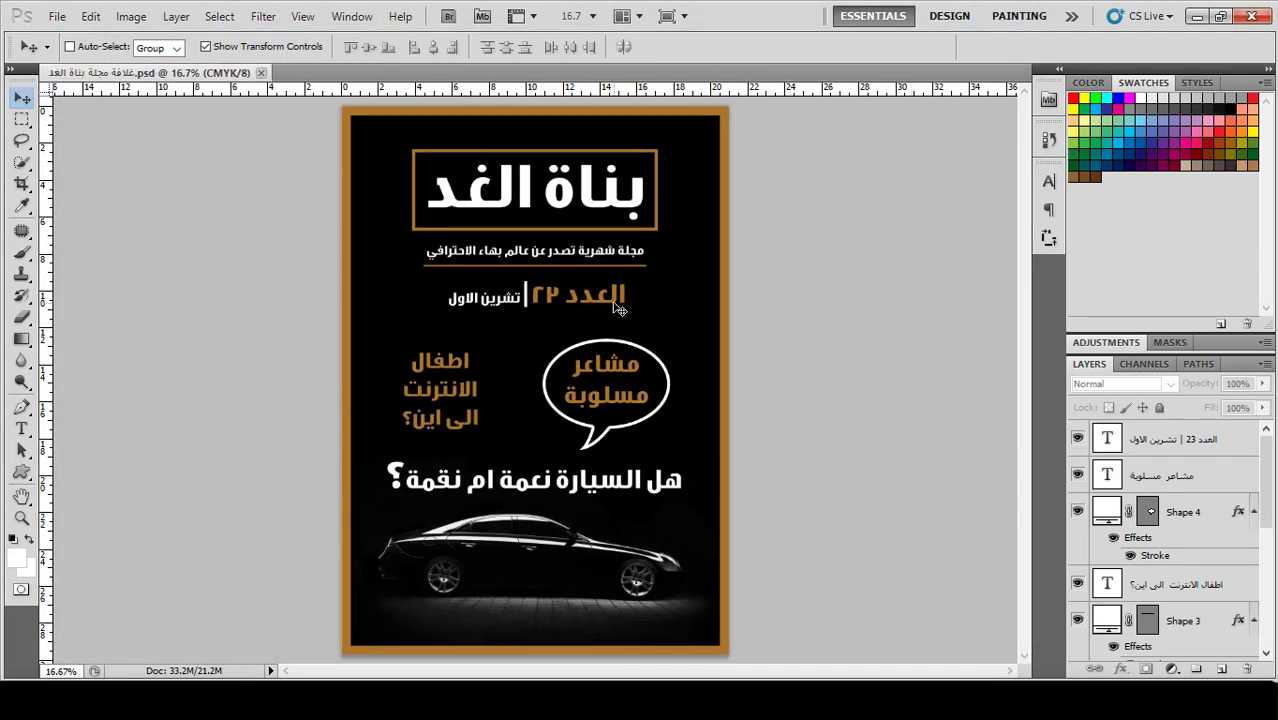
- Create a new A4 document from the International Paper preset at 300 pixels/inch in CMYK Color with a white background
click(56, 16)
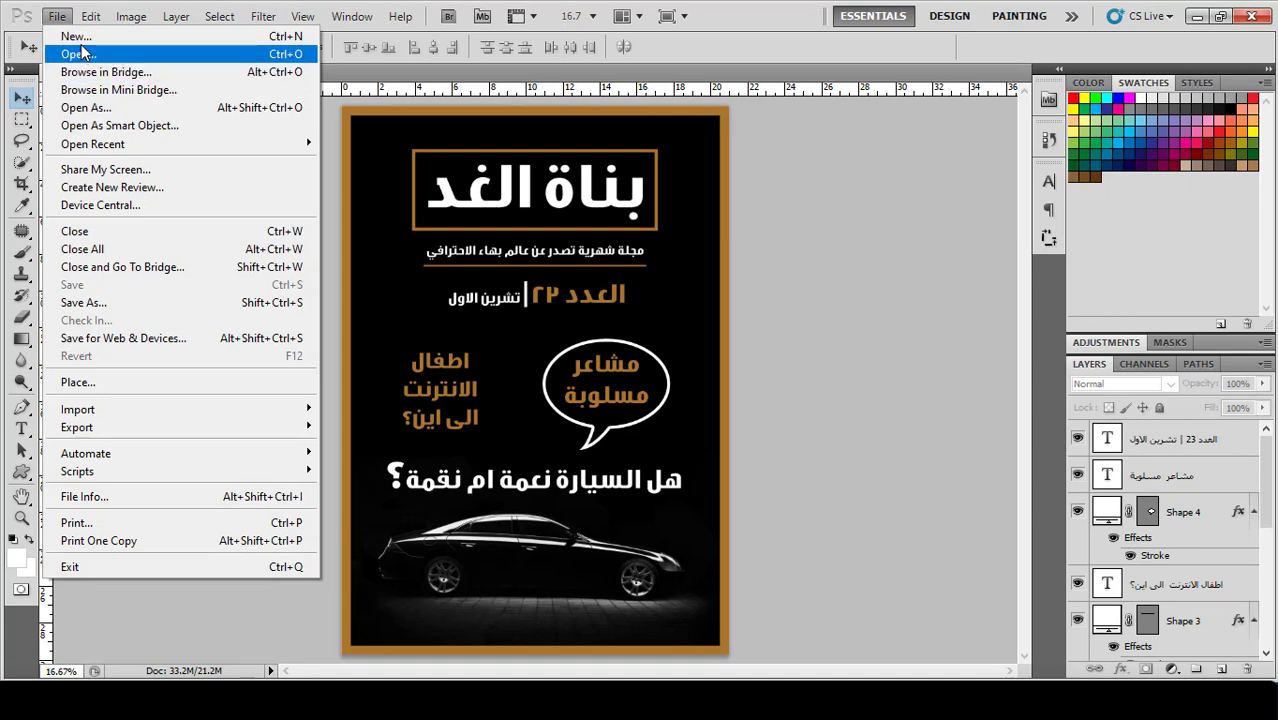
click(80, 37)
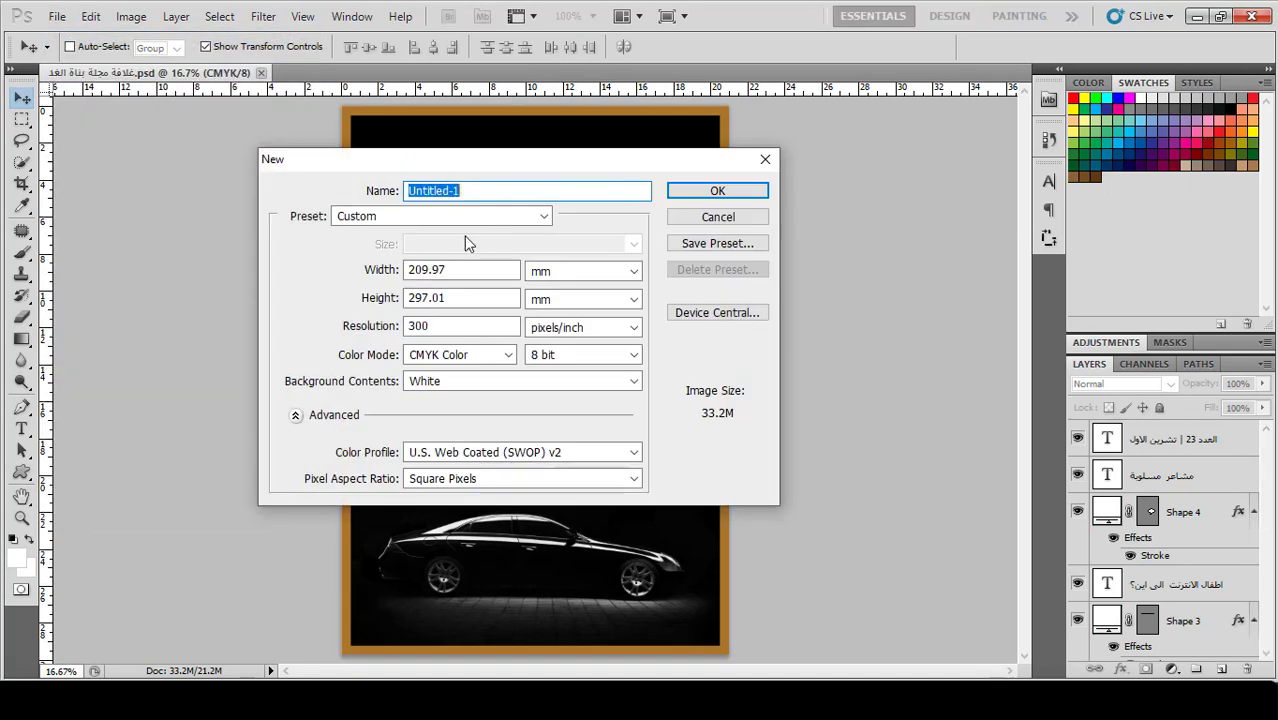
click(447, 218)
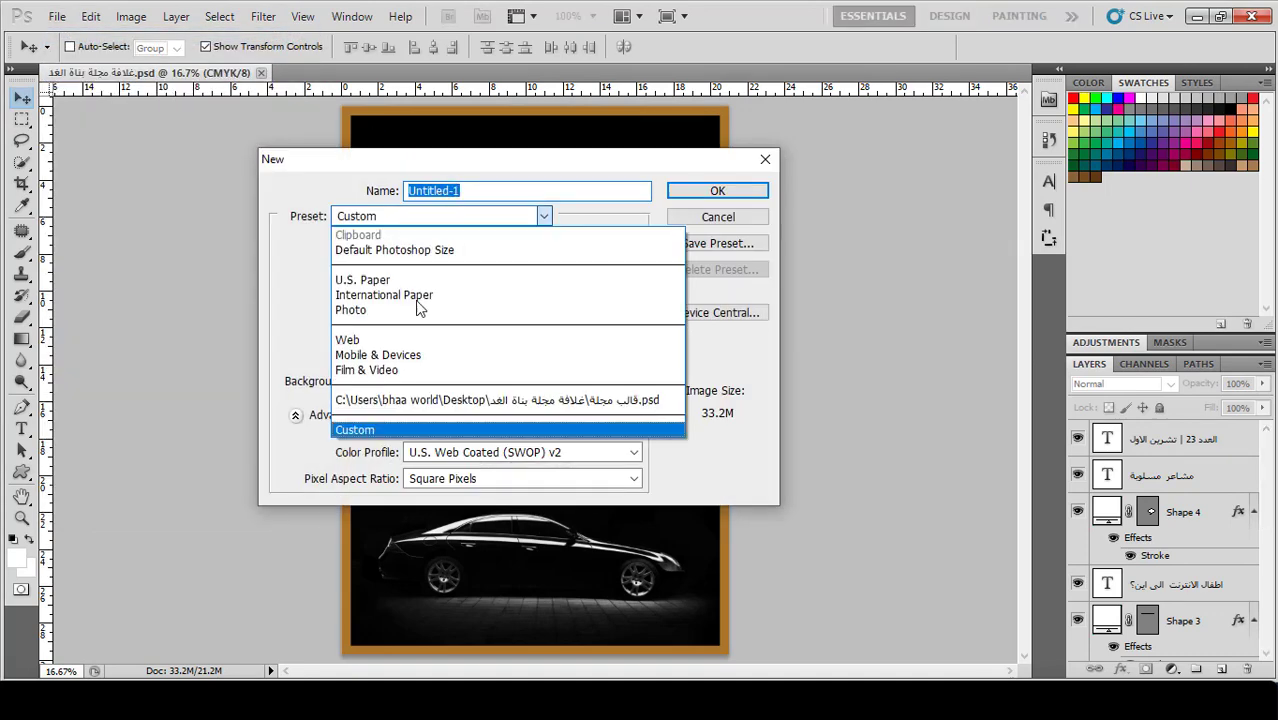
click(384, 295)
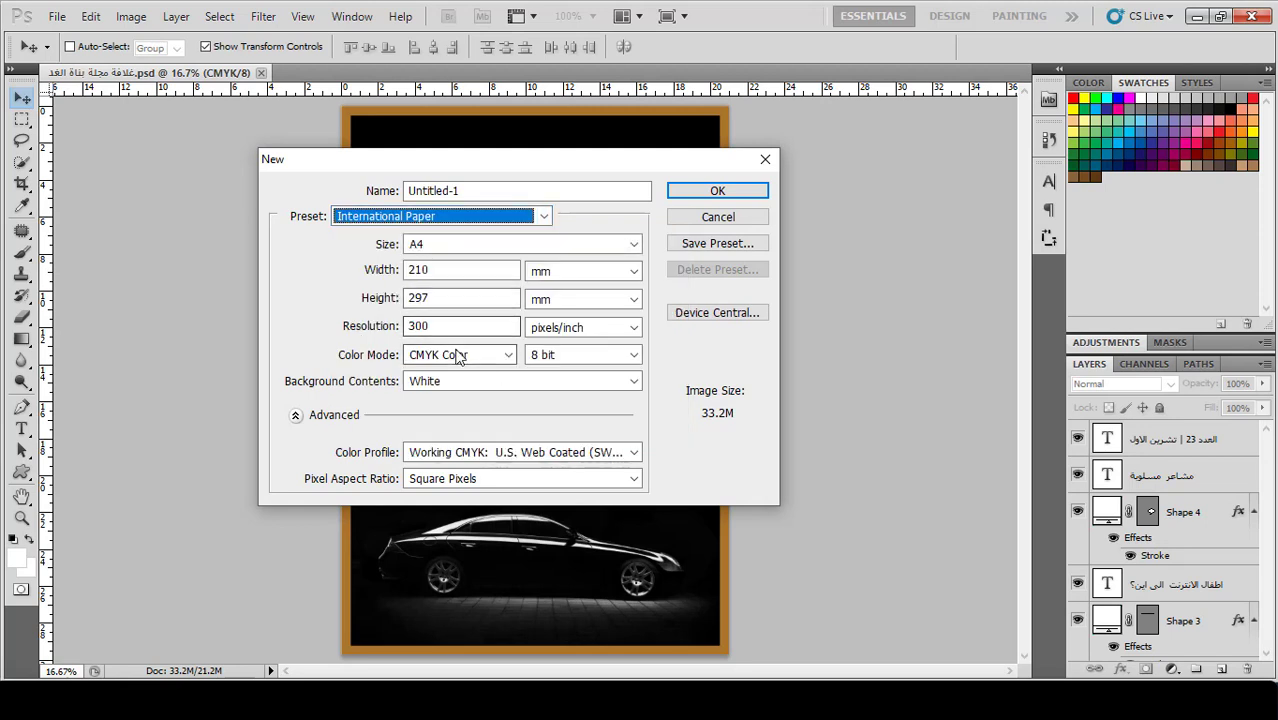
click(718, 190)
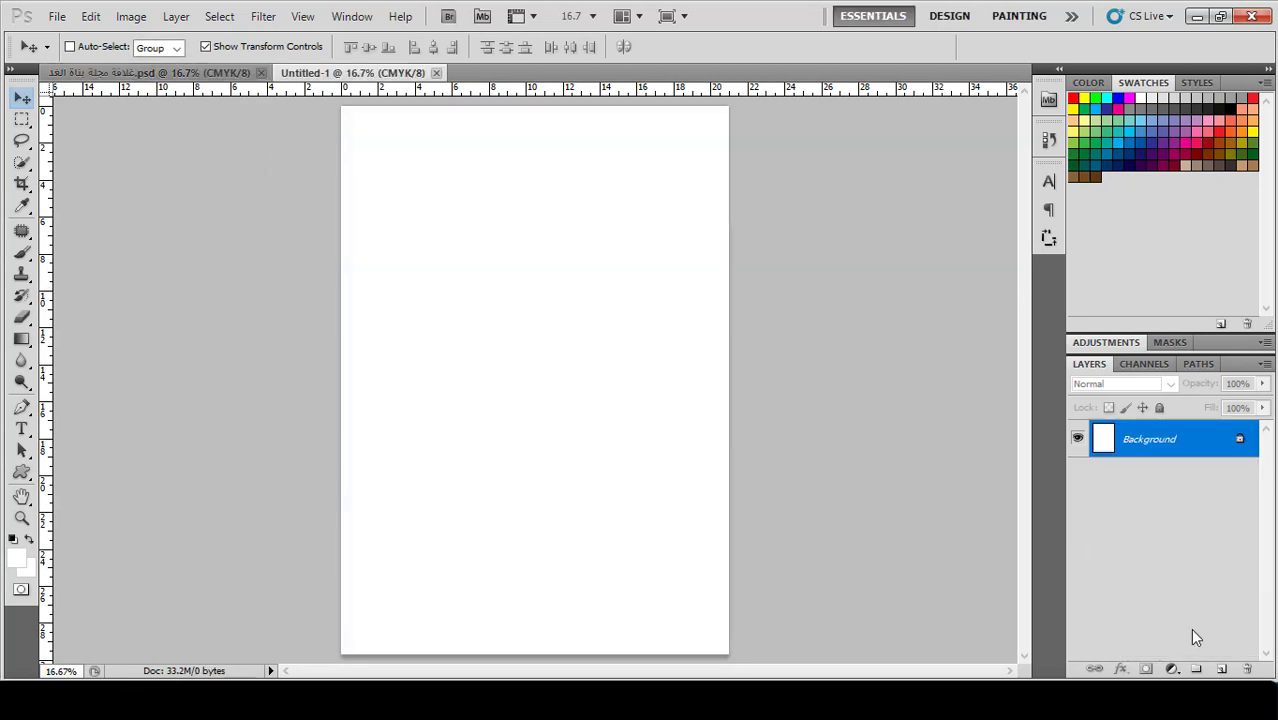
- Draw a rectangle shape covering the whole page and fill it with light grey (#cbcbcb)
drag(22, 472, 100, 466)
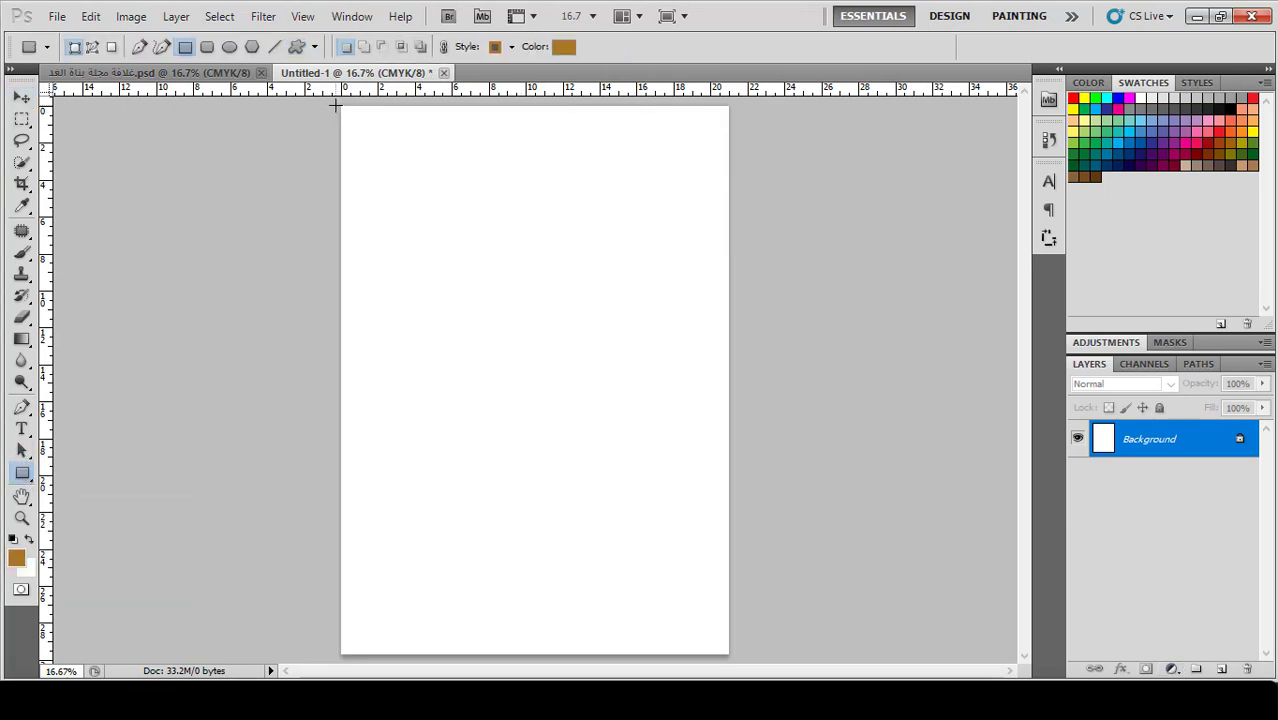
mouse_move(346, 105)
mouse_down()
mouse_move(662, 597)
mouse_move(729, 654)
mouse_up()
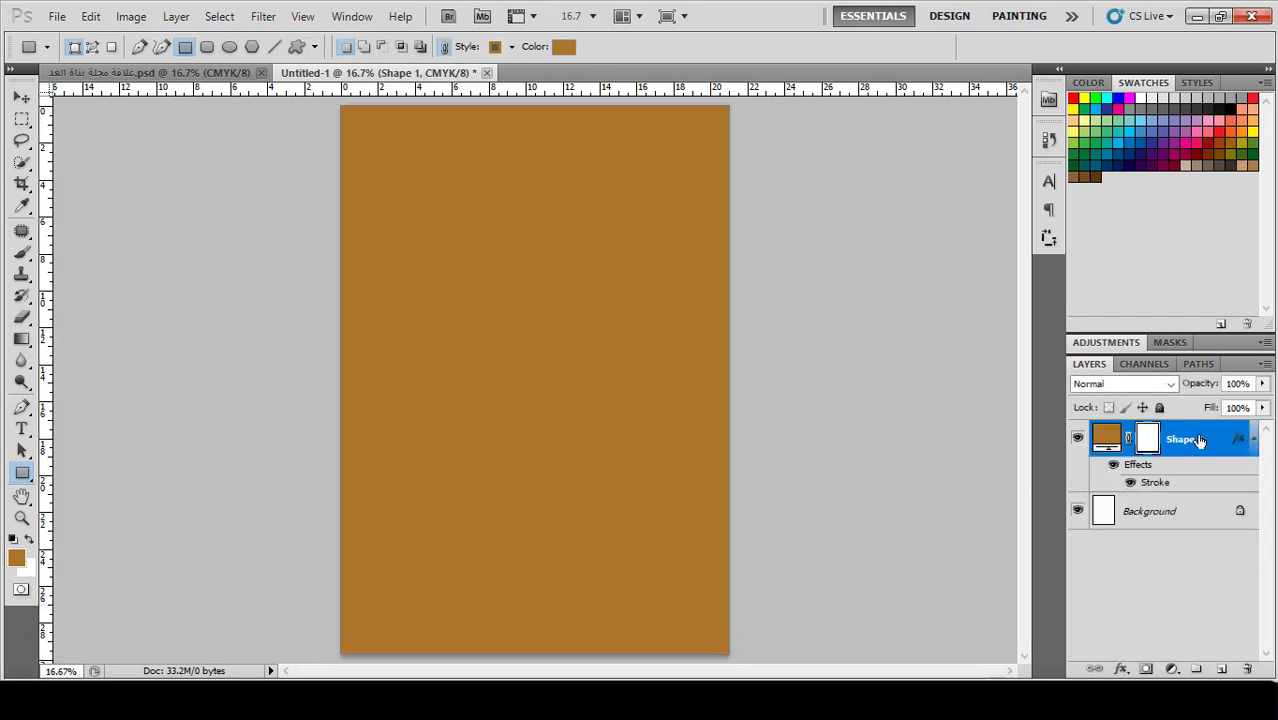
double_click(1110, 440)
mouse_move(668, 246)
mouse_down()
mouse_move(645, 241)
mouse_move(655, 247)
mouse_up()
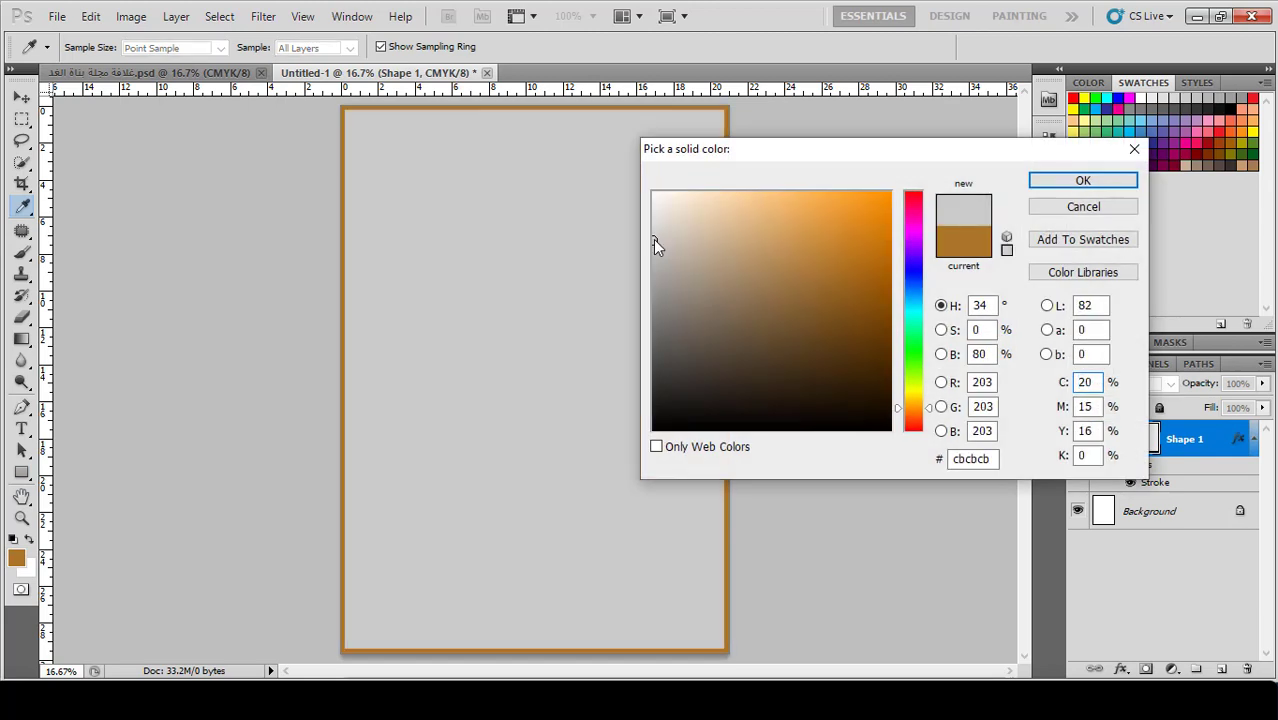
click(1040, 180)
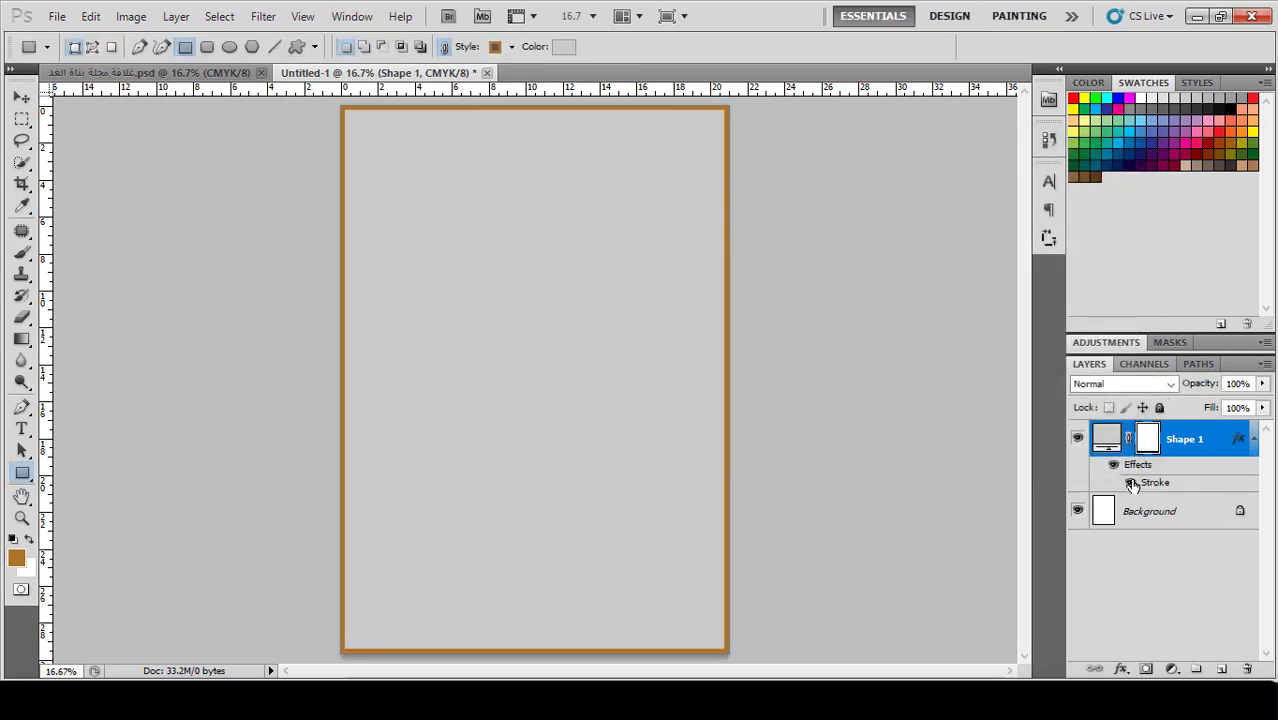
- Check the stroke colour of the page rectangle
double_click(1131, 485)
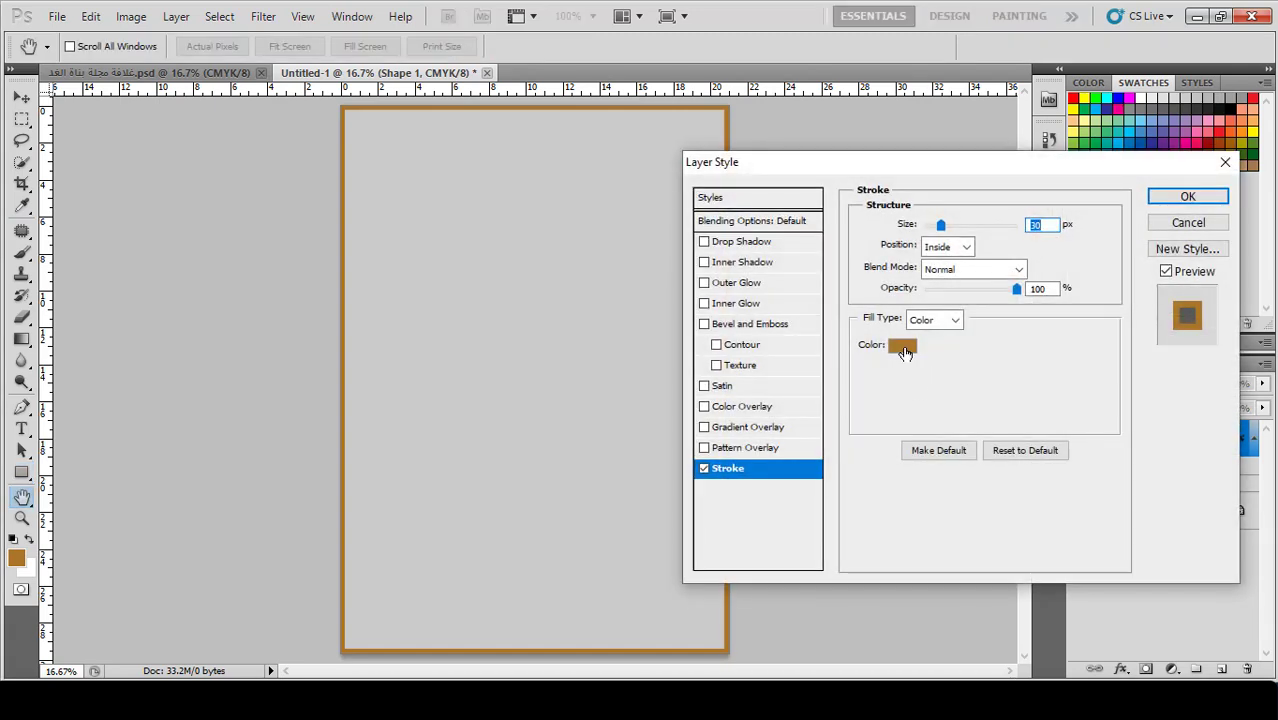
click(903, 347)
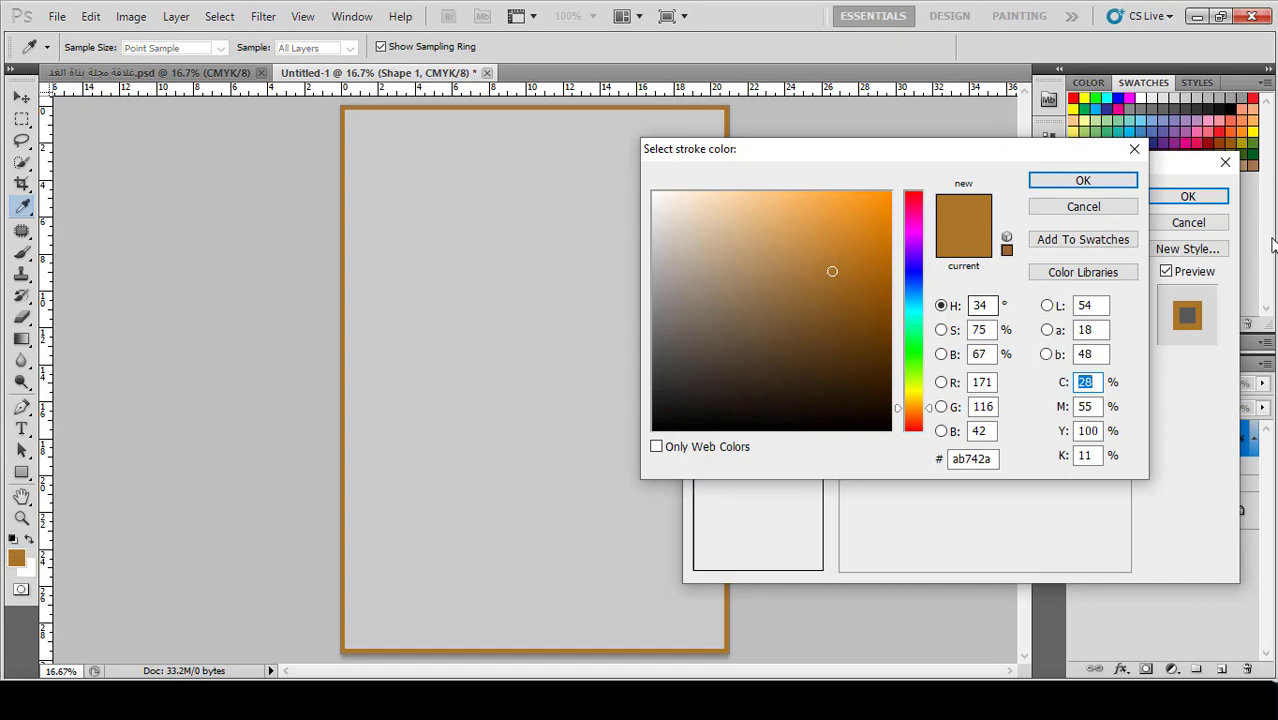
click(1115, 182)
click(1186, 197)
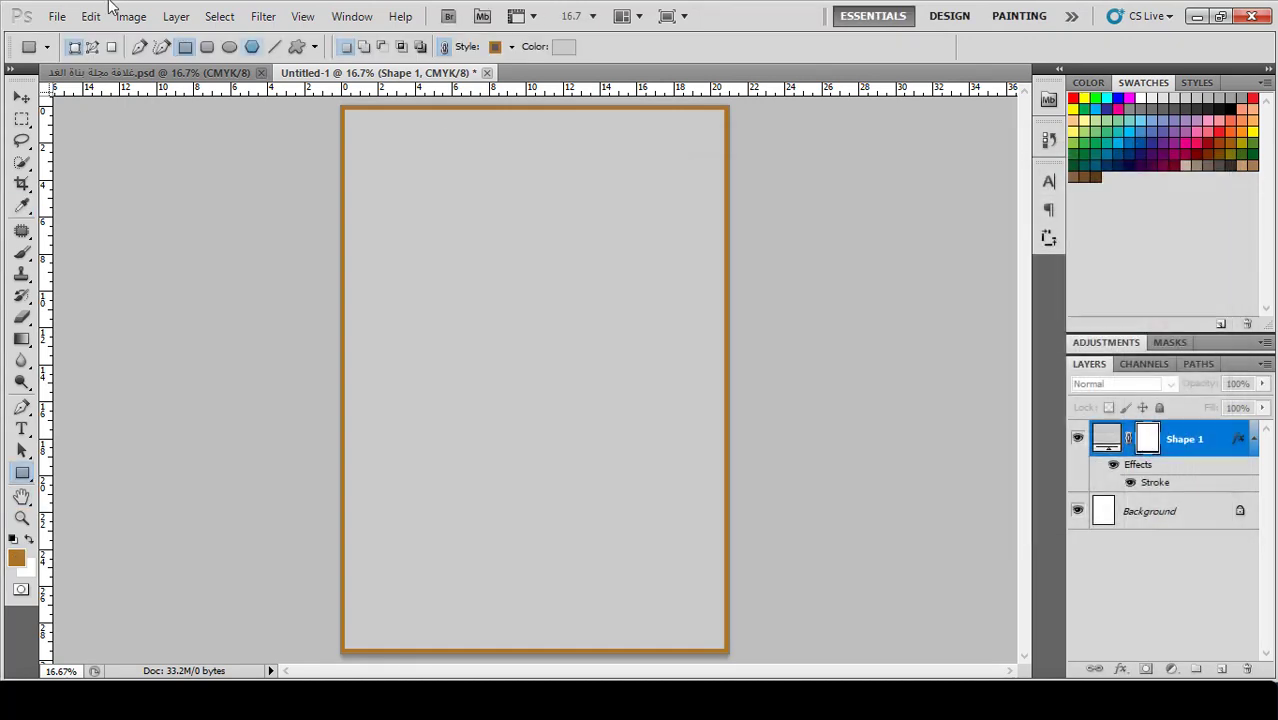
- Check the foreground brown in the cover document, and add #ab742a to the swatches from the new document
click(150, 73)
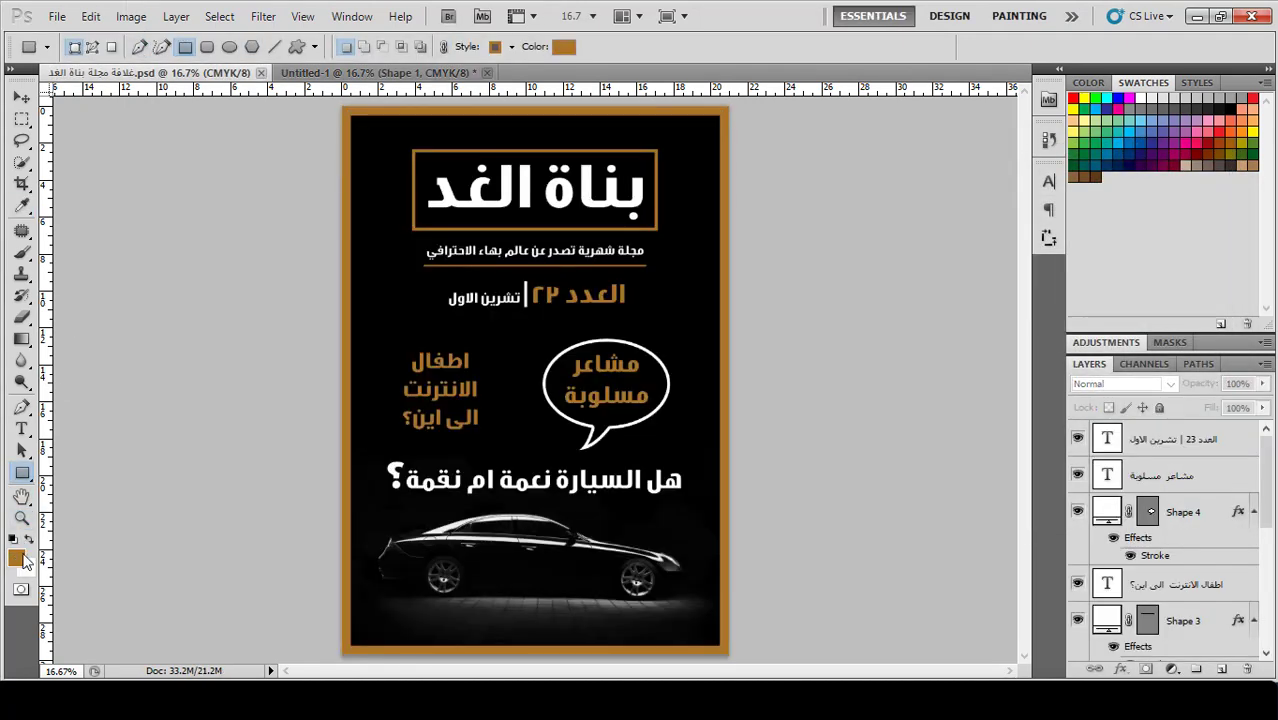
click(18, 558)
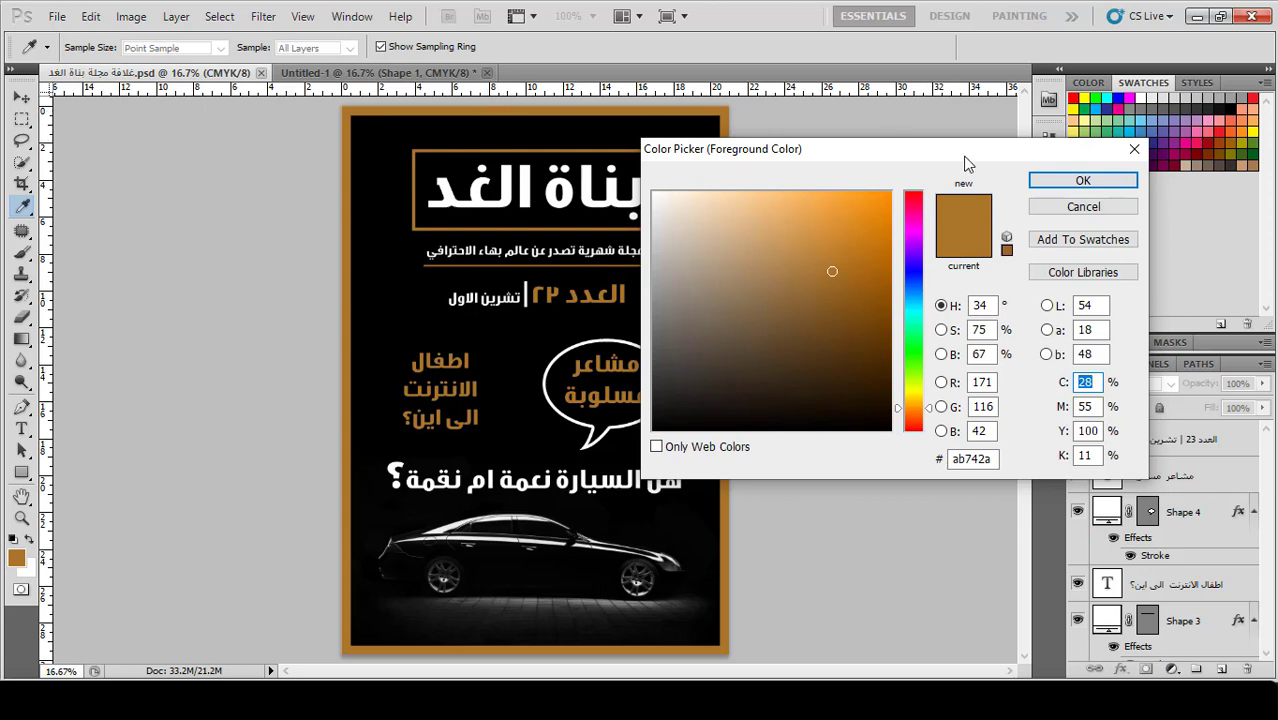
click(1083, 180)
click(355, 72)
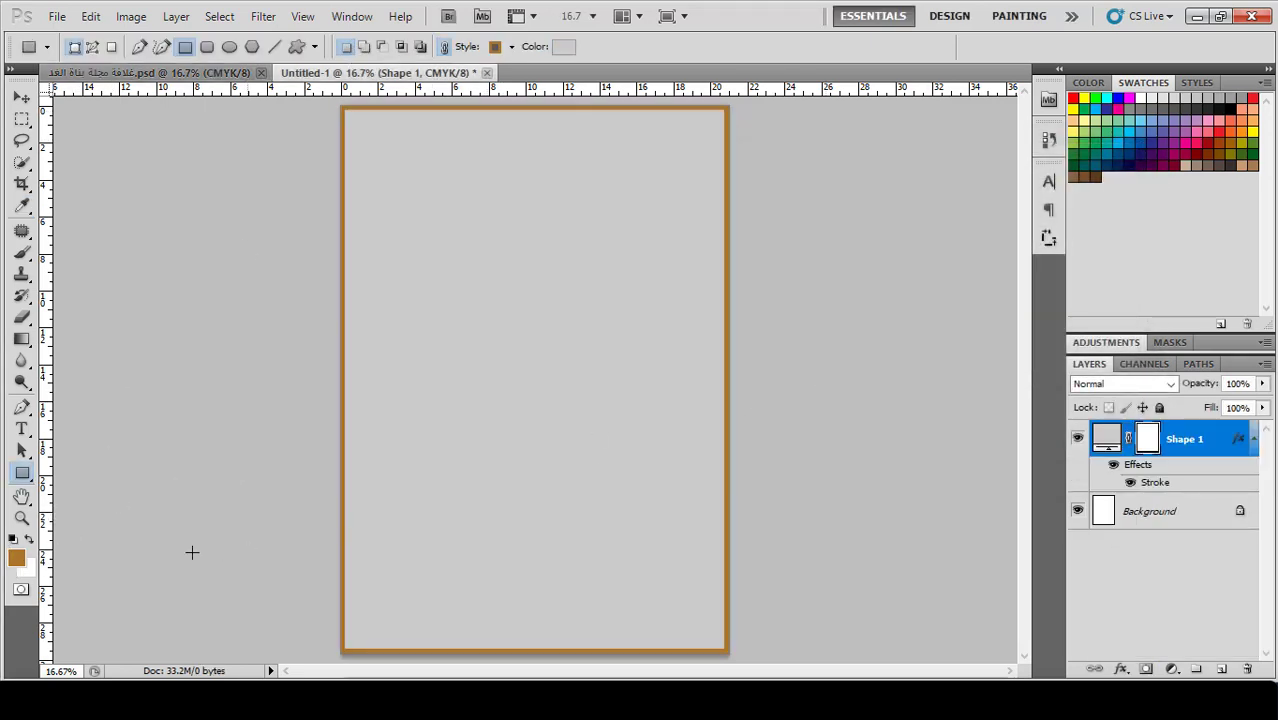
click(16, 559)
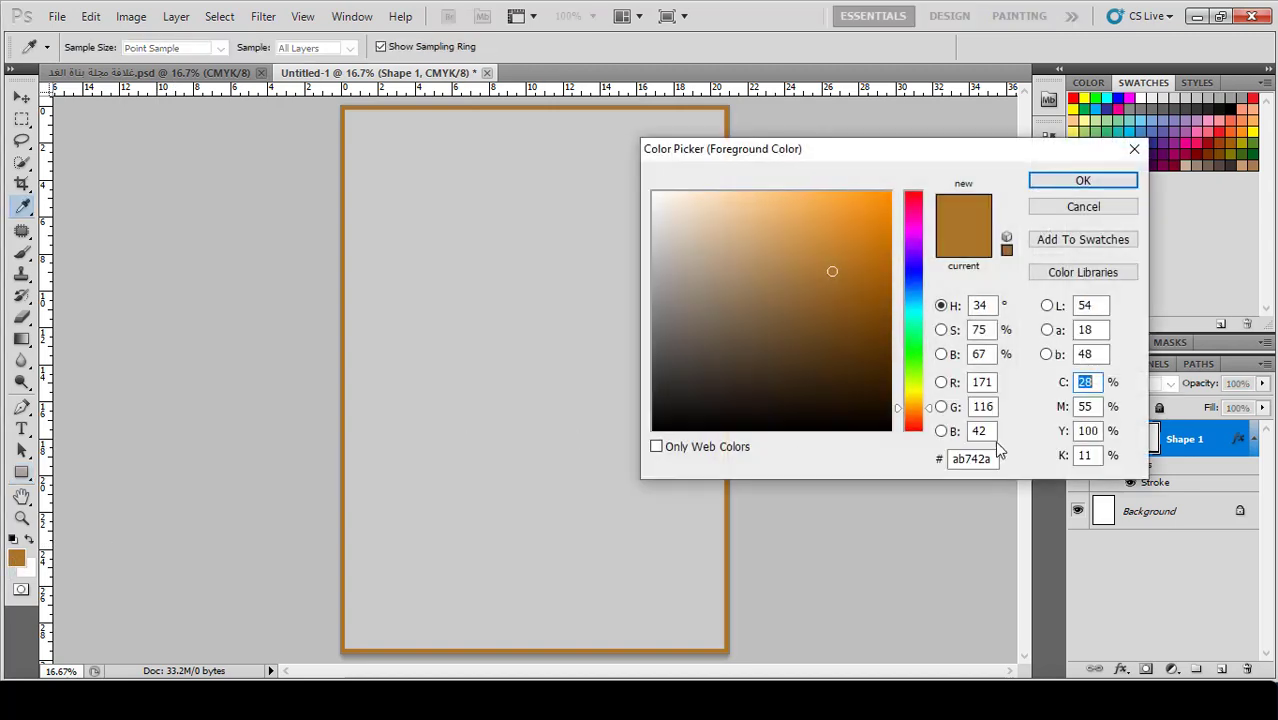
click(1083, 239)
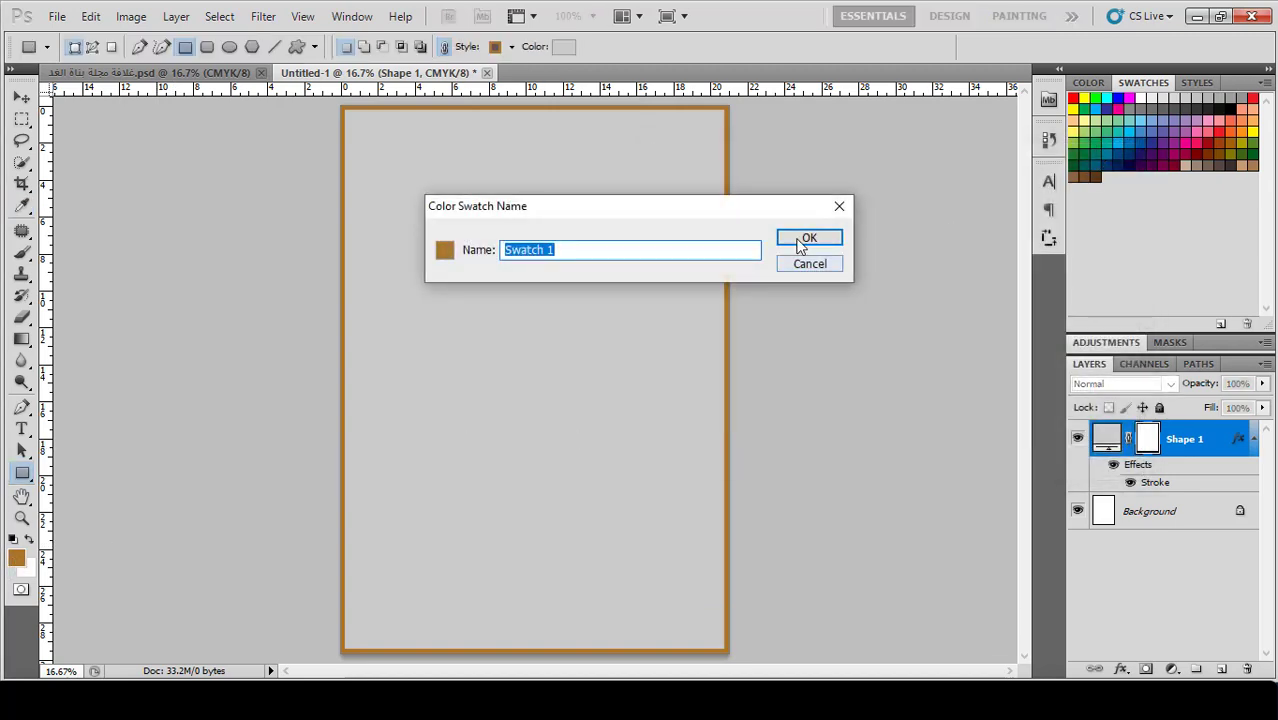
click(807, 238)
click(1112, 181)
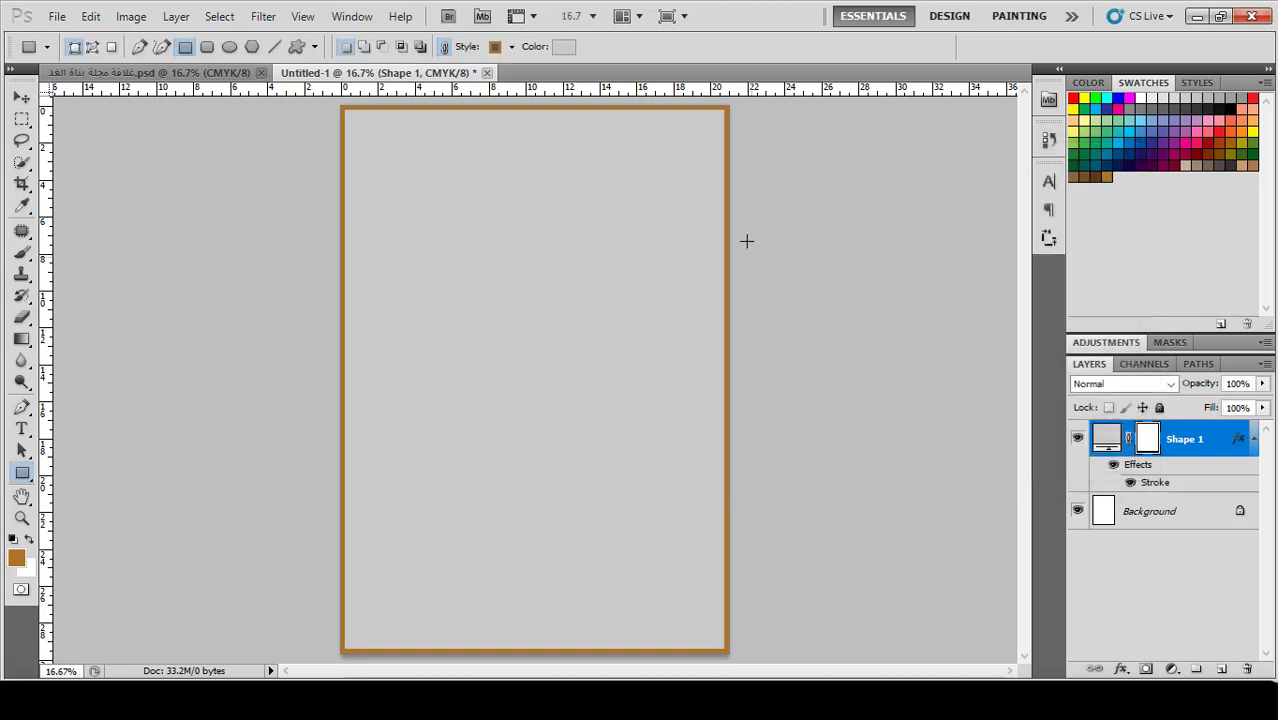
- Set the page rectangle's stroke size to 50 px
key(h)
double_click(1155, 482)
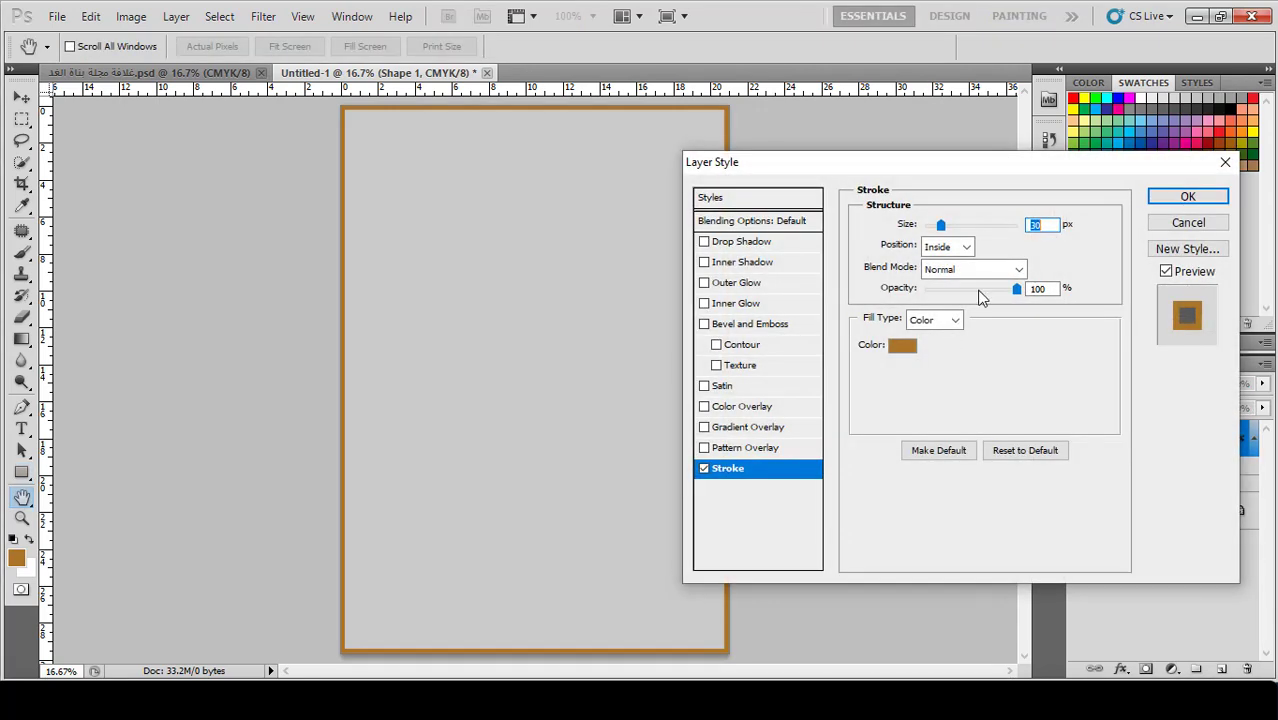
text(50)
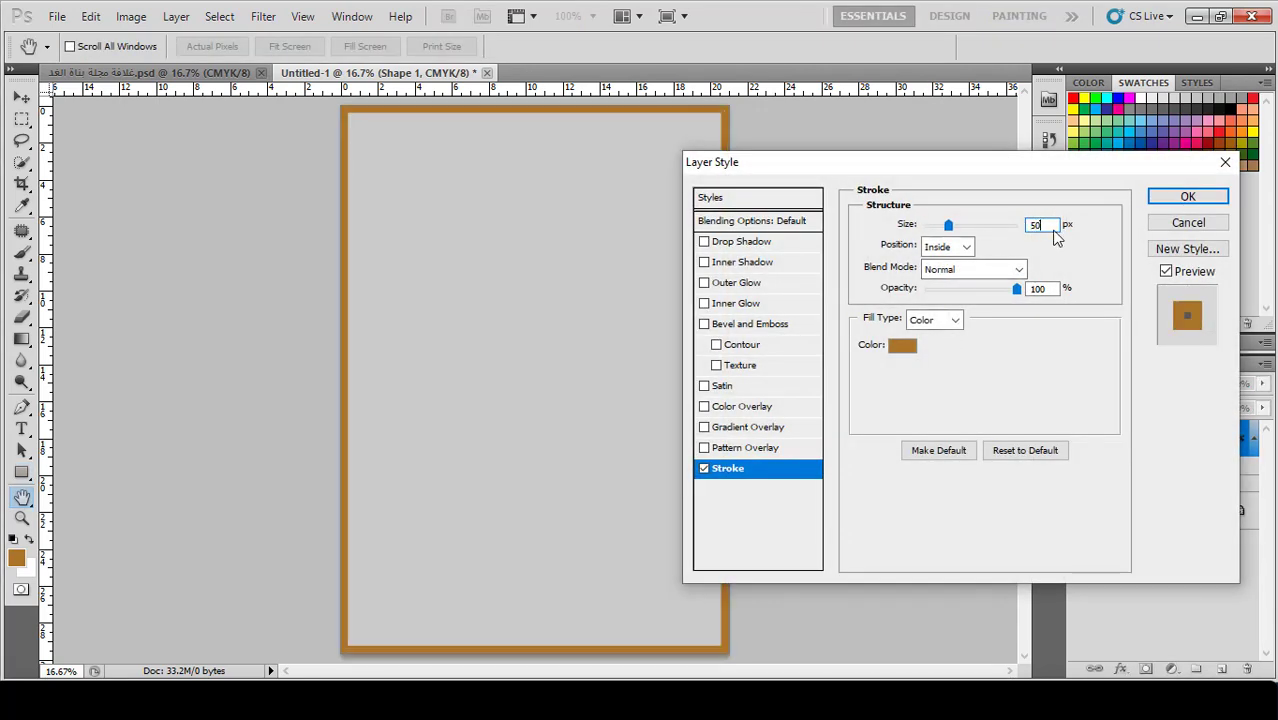
click(1187, 197)
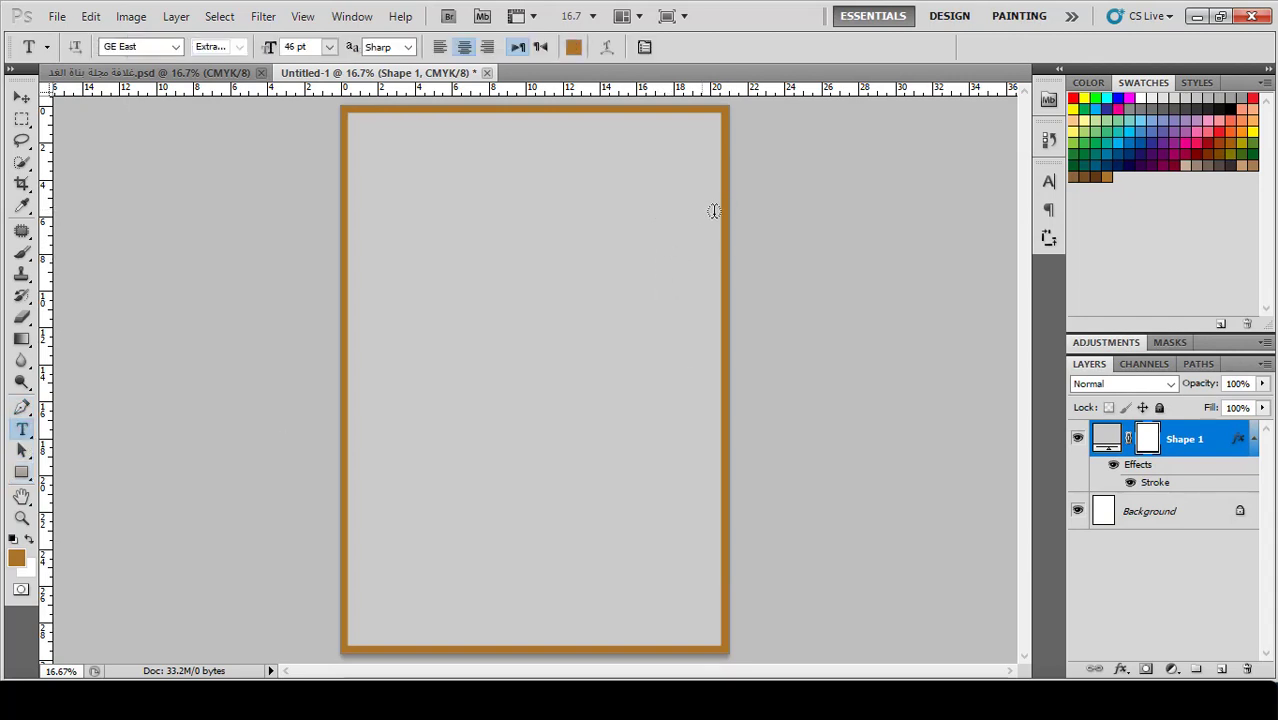
- Add a large text box across the middle of the page with the word "لا" in the AbdoLine-Black font
drag(724, 216, 305, 564)
key(Escape)
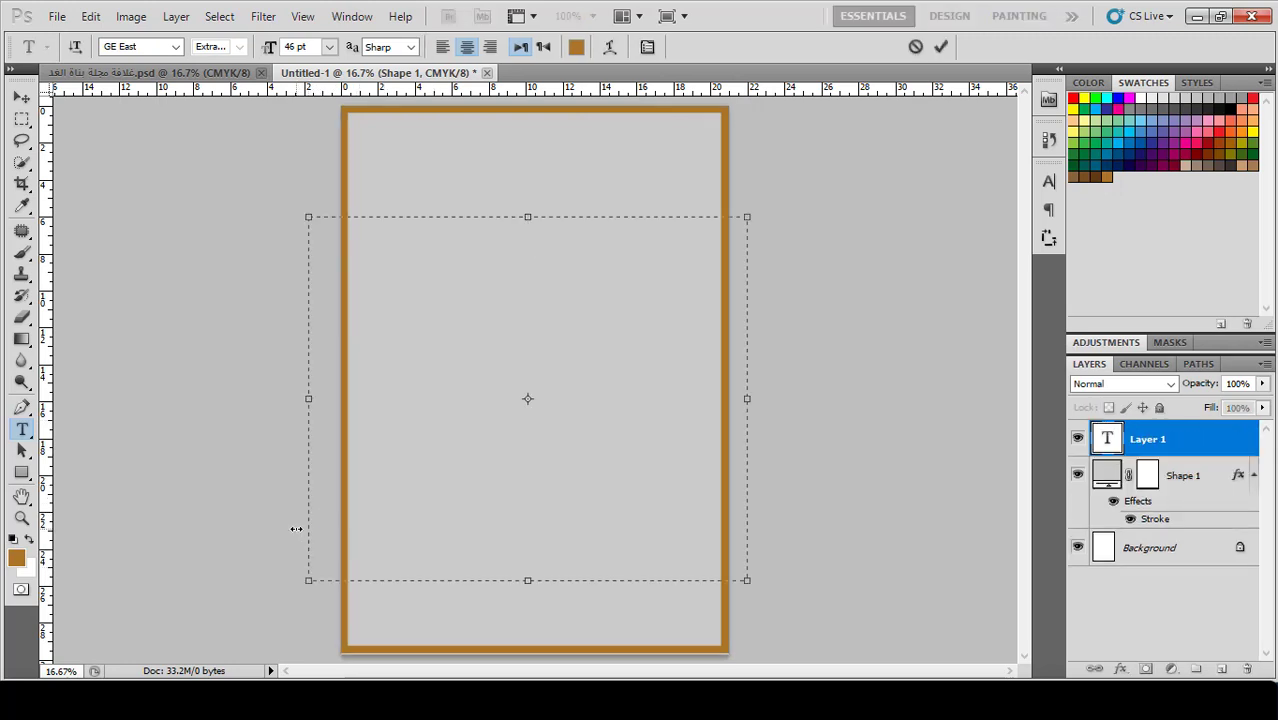
key(ctrl+a)
click(175, 47)
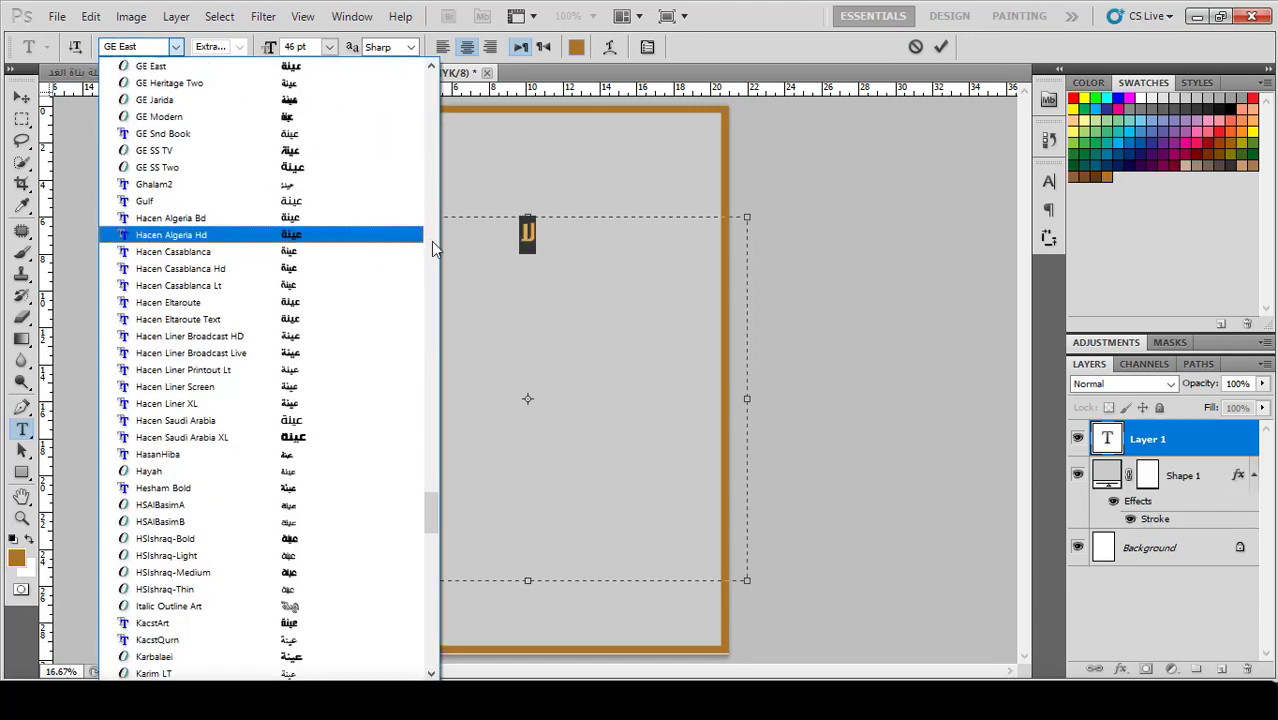
drag(430, 530, 422, 86)
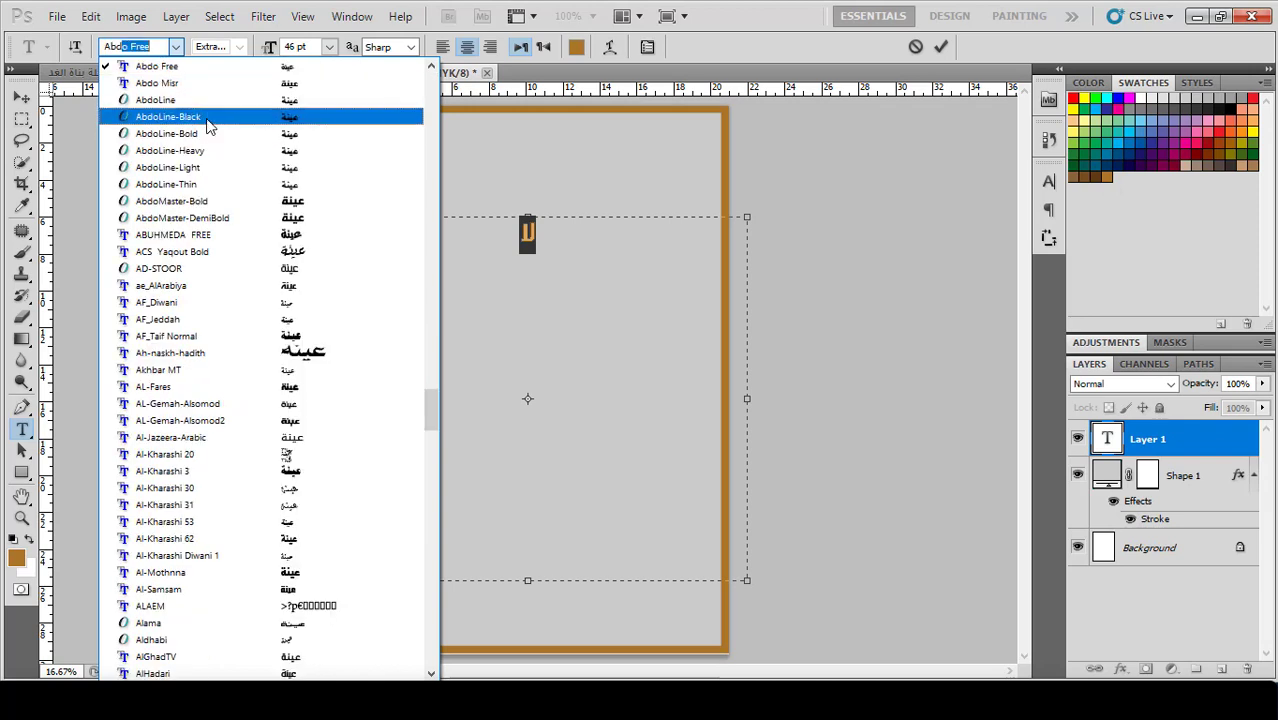
click(206, 118)
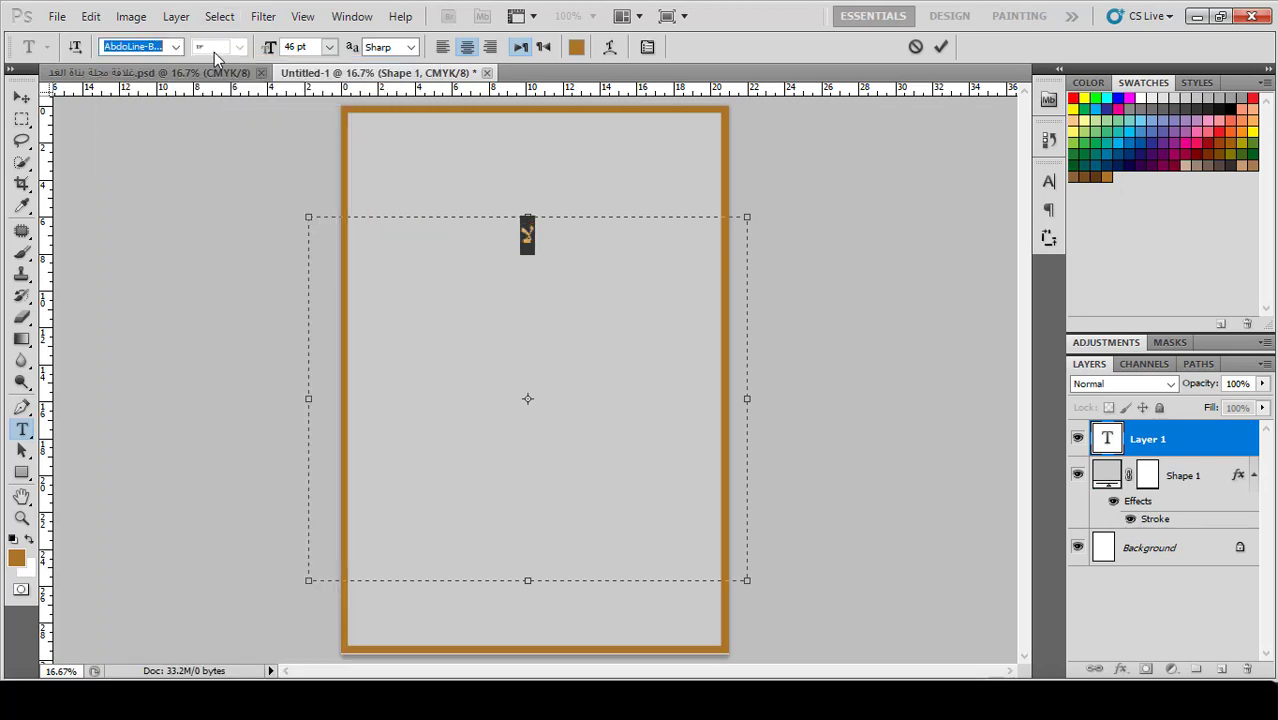
- Enlarge the word "لا" to 494 pt and move it up and to the right on the page
drag(273, 48, 695, 41)
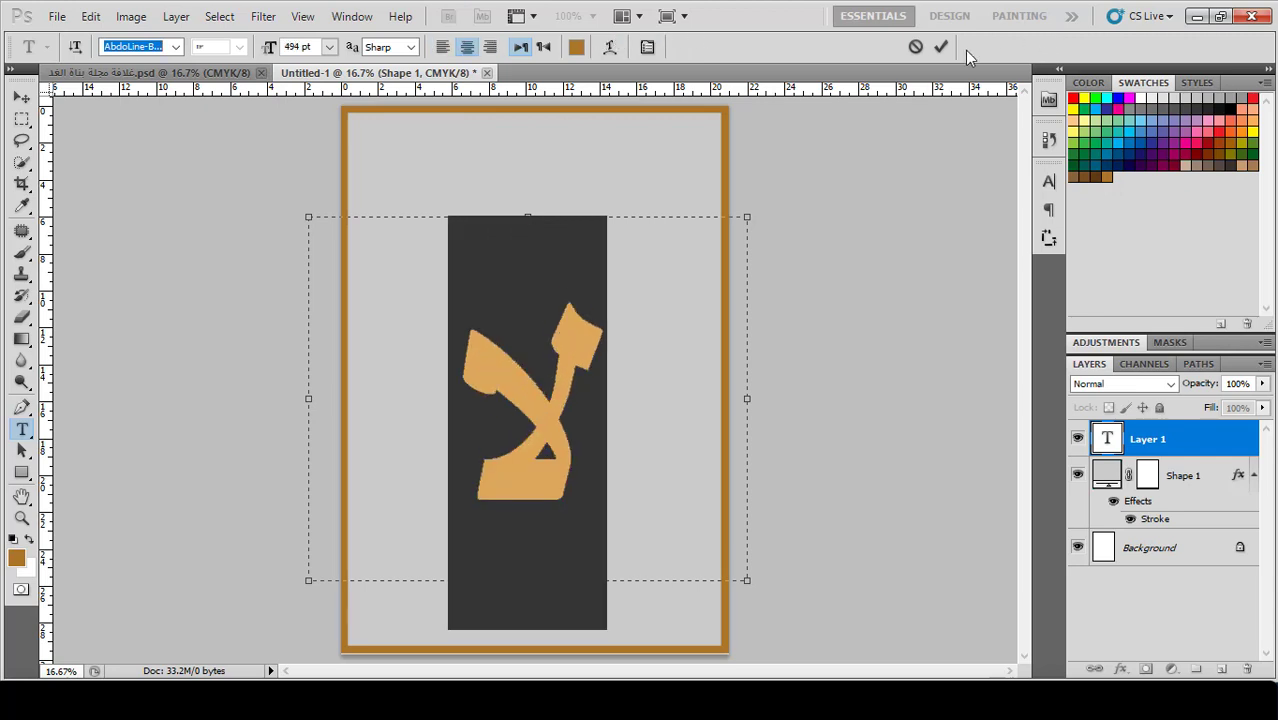
click(940, 47)
key(v)
drag(556, 385, 610, 326)
- Add a second text box below the large word, reading "للجهل" at 94 pt
click(21, 429)
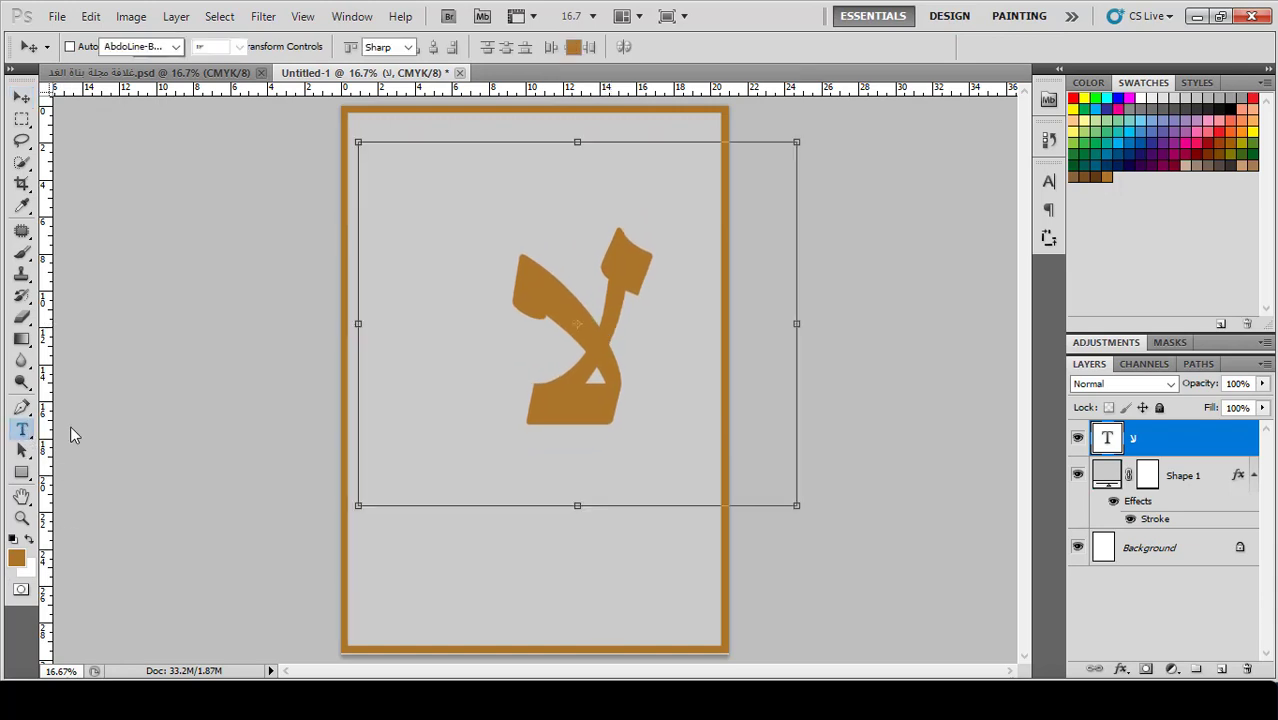
drag(777, 491, 470, 605)
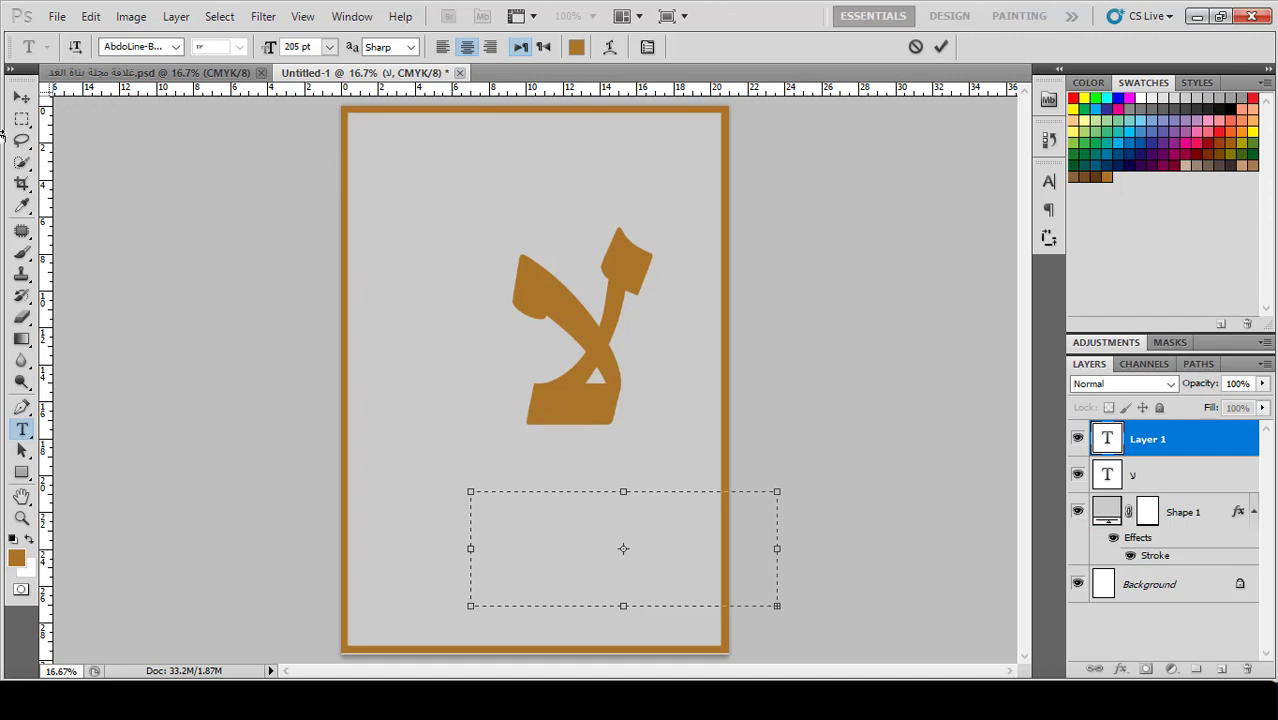
drag(268, 47, 165, 82)
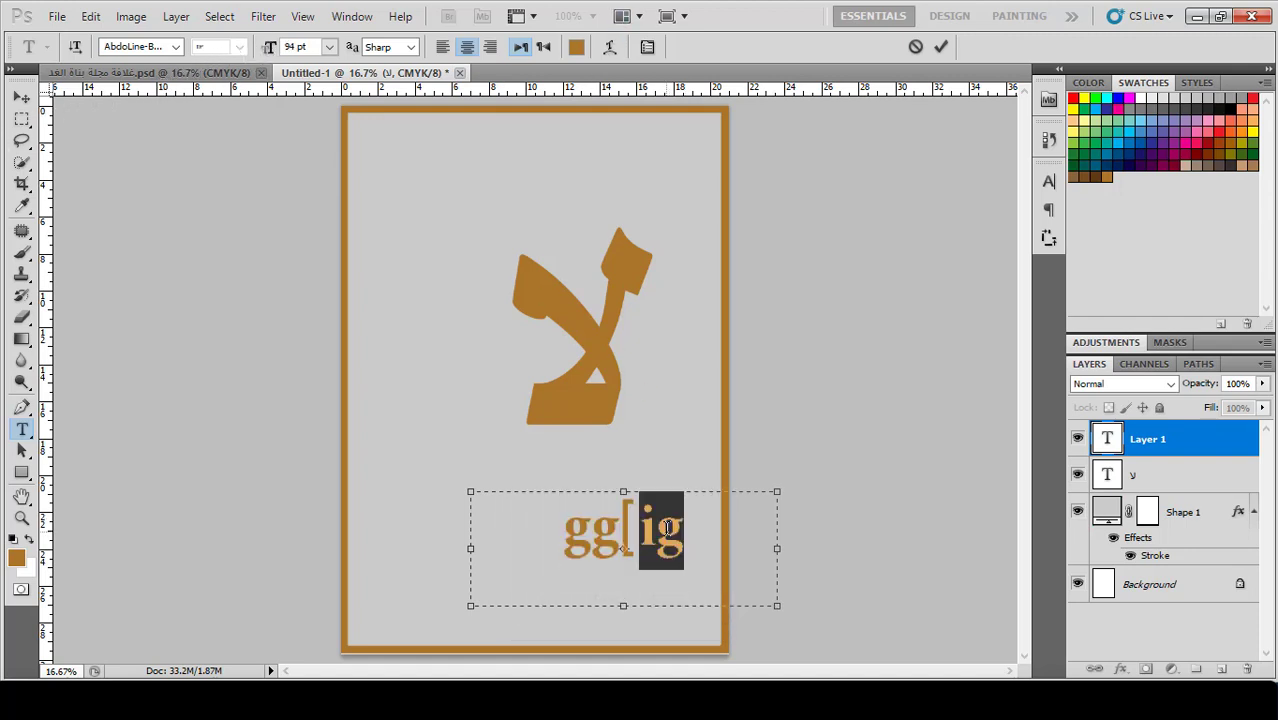
text(للجهل)
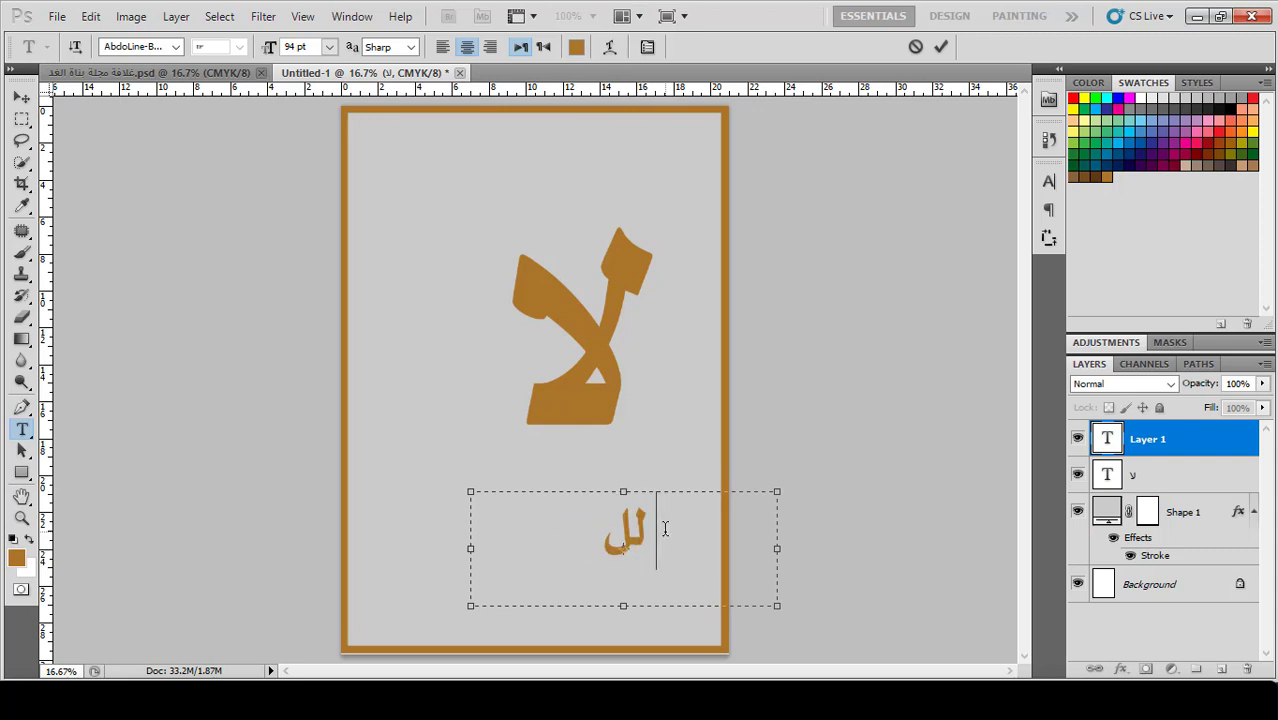
- Colour the word "للجهل" black (#000000) and shrink its text box to fit closely around it
double_click(665, 528)
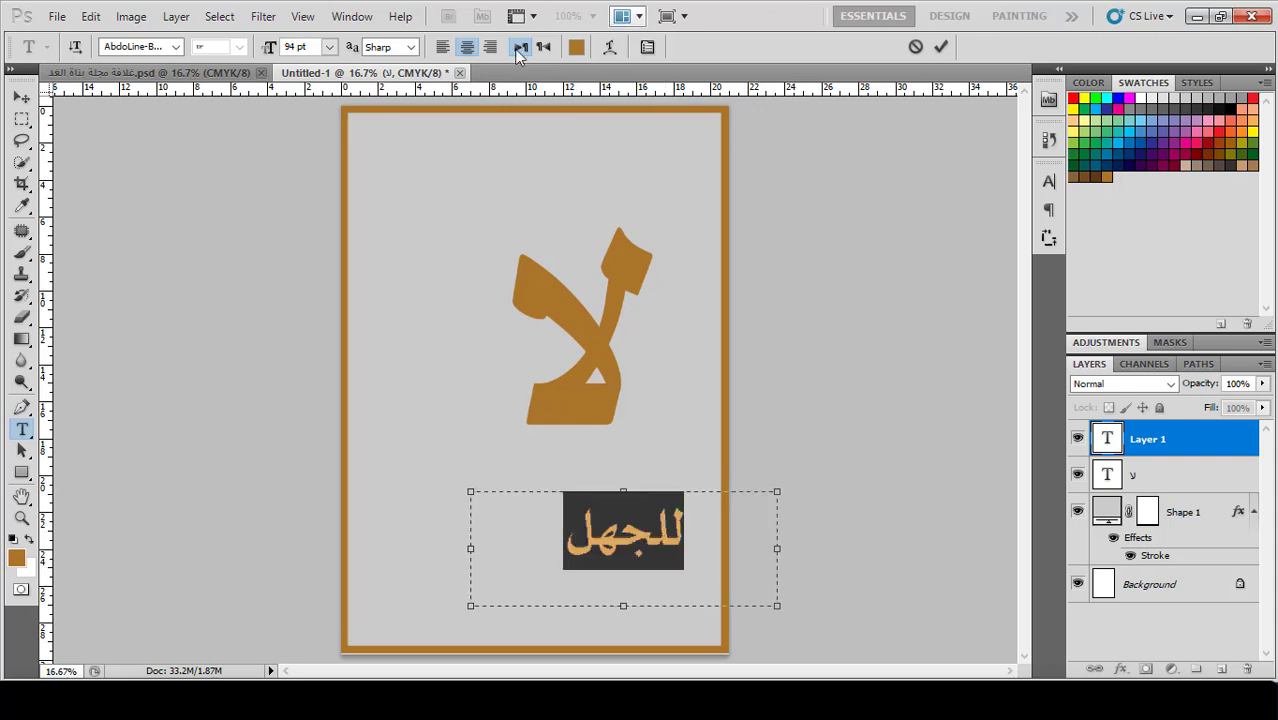
click(576, 47)
click(660, 434)
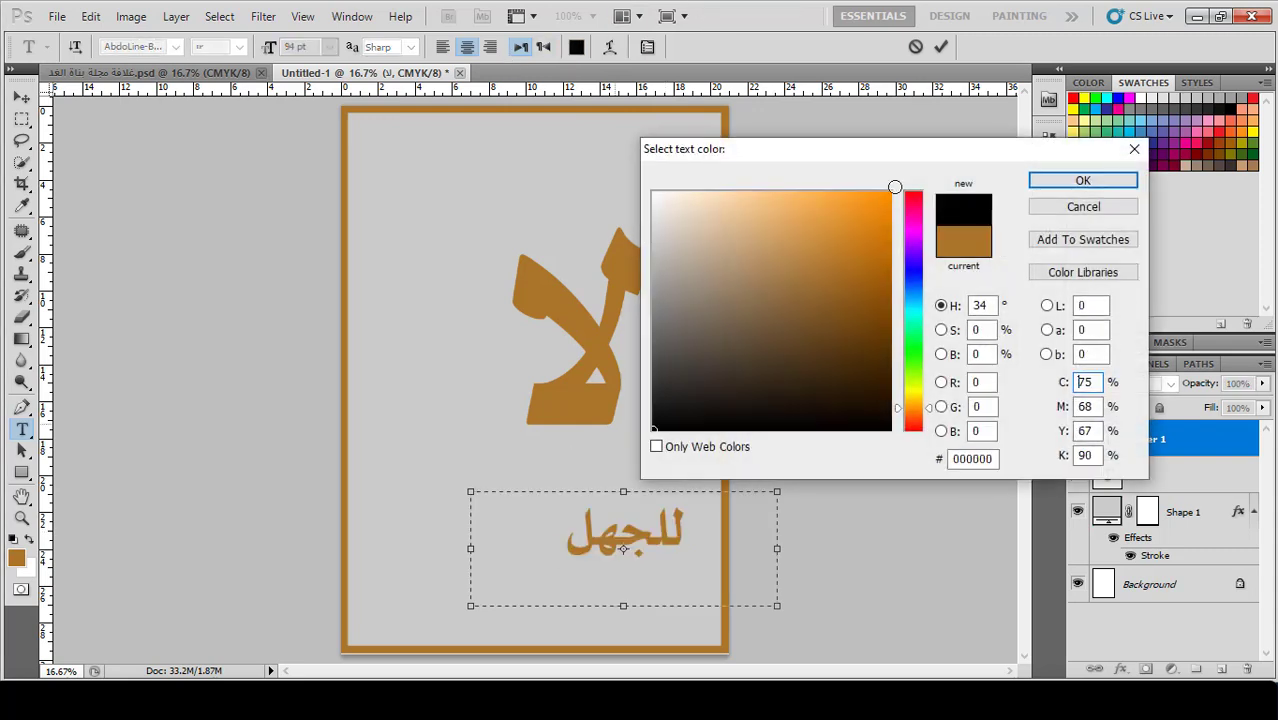
click(1090, 180)
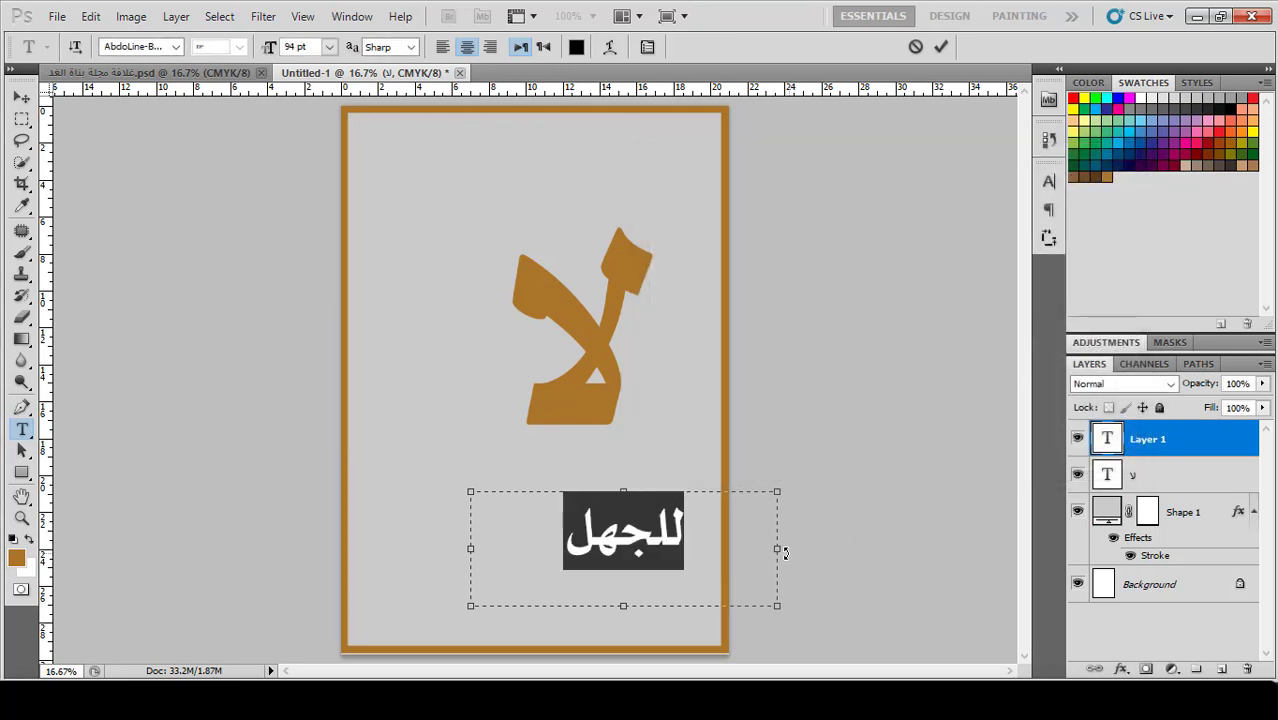
drag(778, 549, 640, 553)
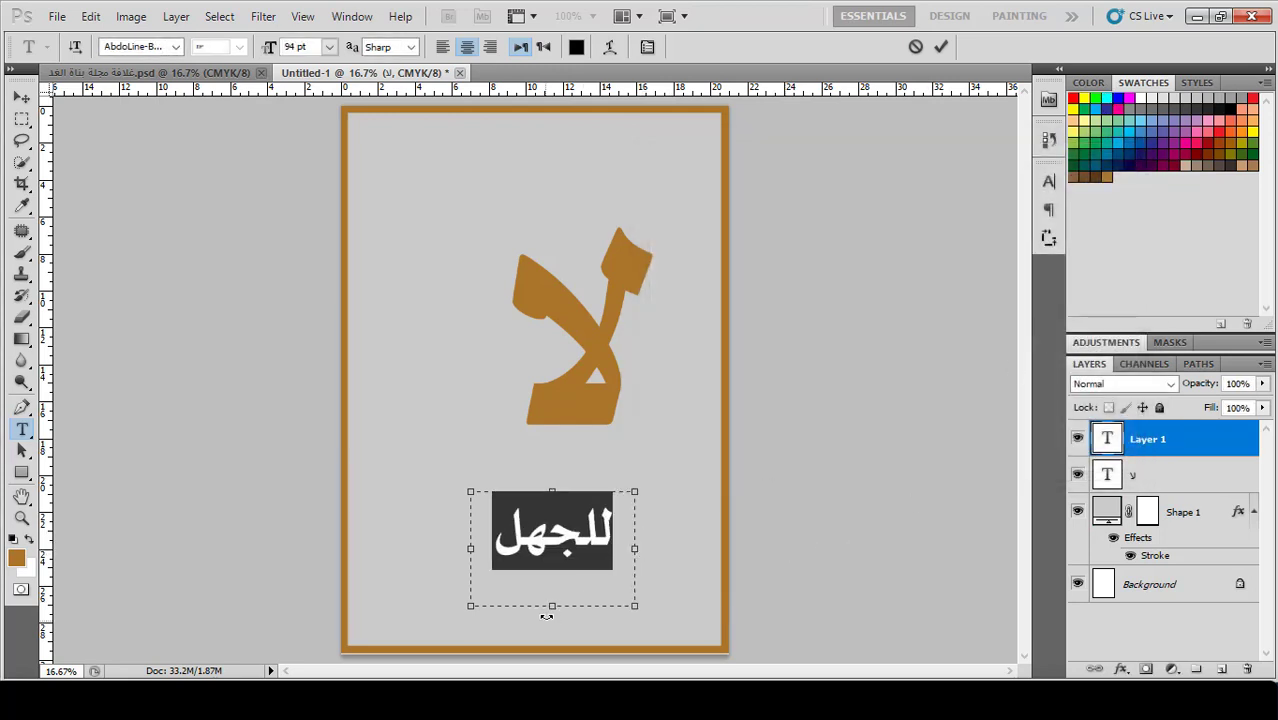
drag(546, 617, 551, 572)
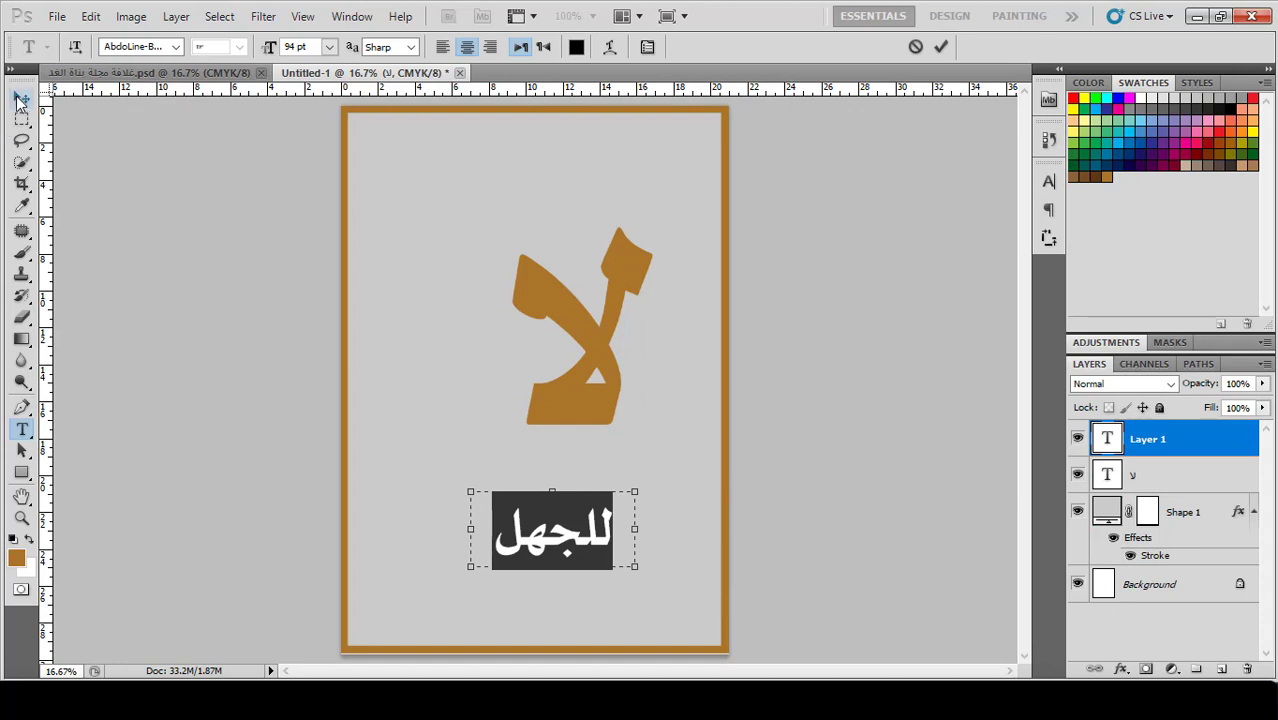
- Move the word "للجهل" up beside the base of the large "لا", on its left
click(21, 97)
drag(606, 530, 518, 435)
- Add a wide text box below the two words reading "اقرأ لرؤية مستقبلك الآن"
key(t)
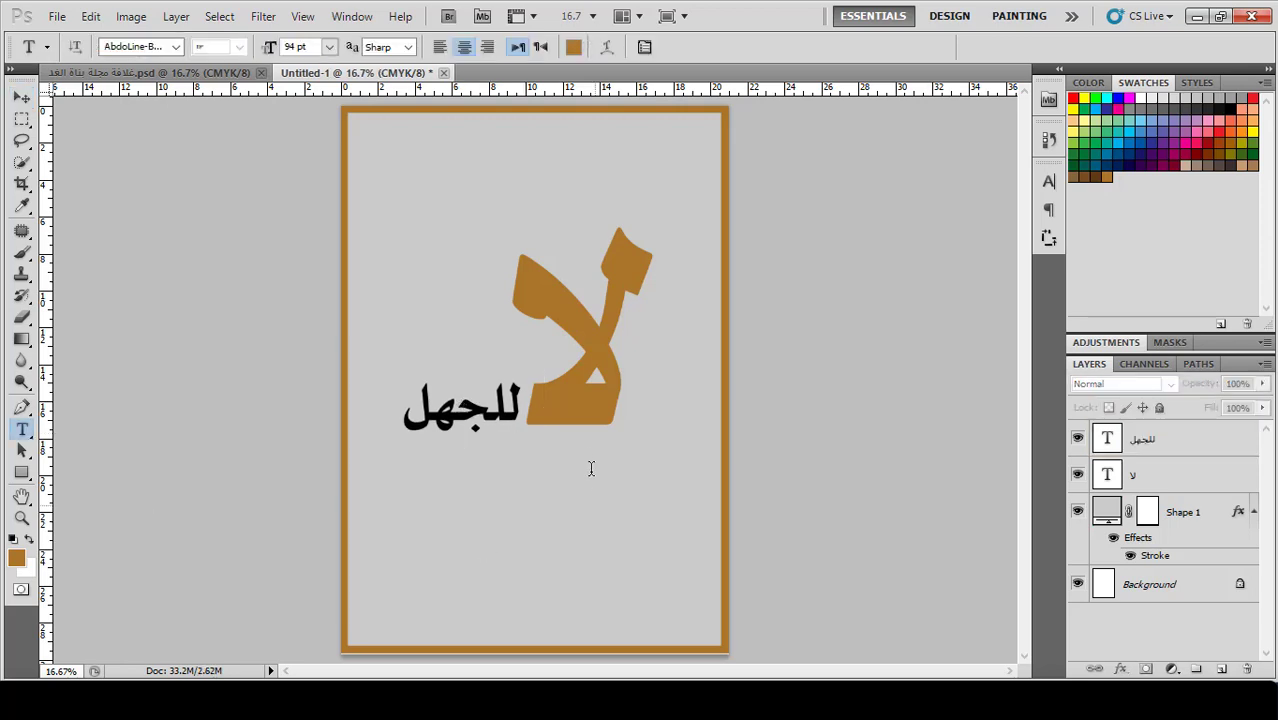
drag(745, 470, 371, 534)
text(ل)
key(BackSpace)
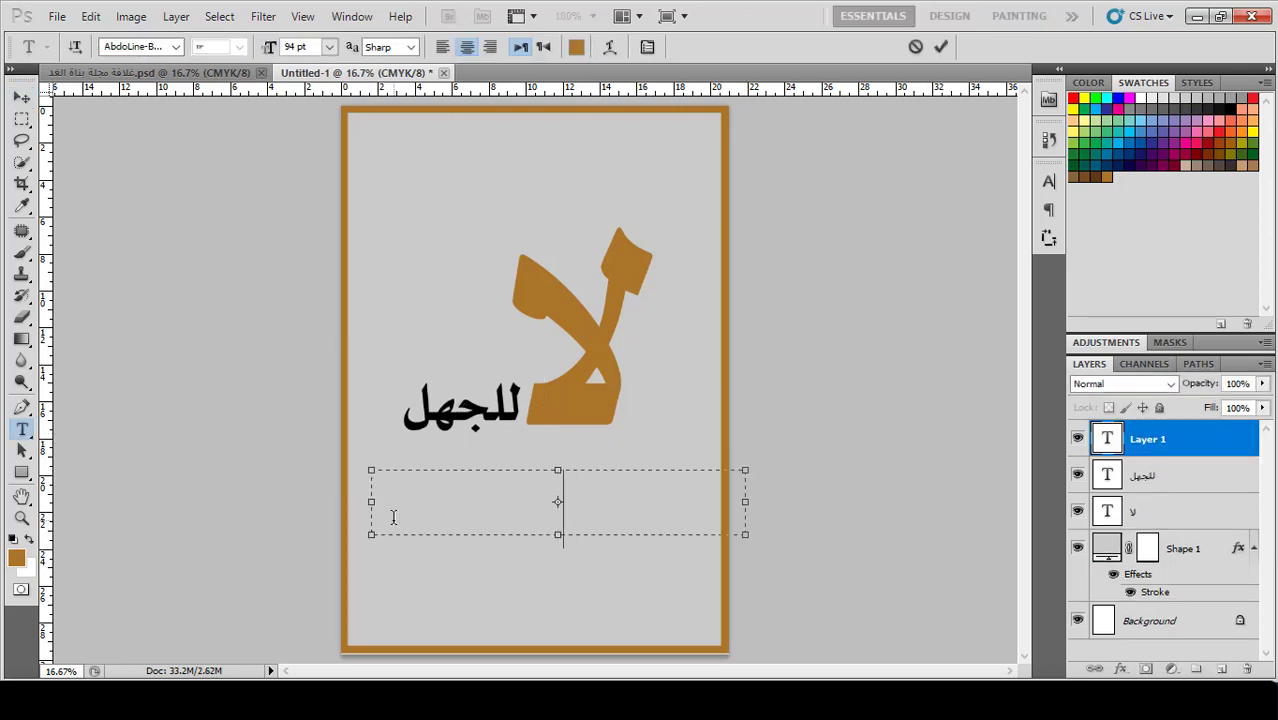
text(اقر)
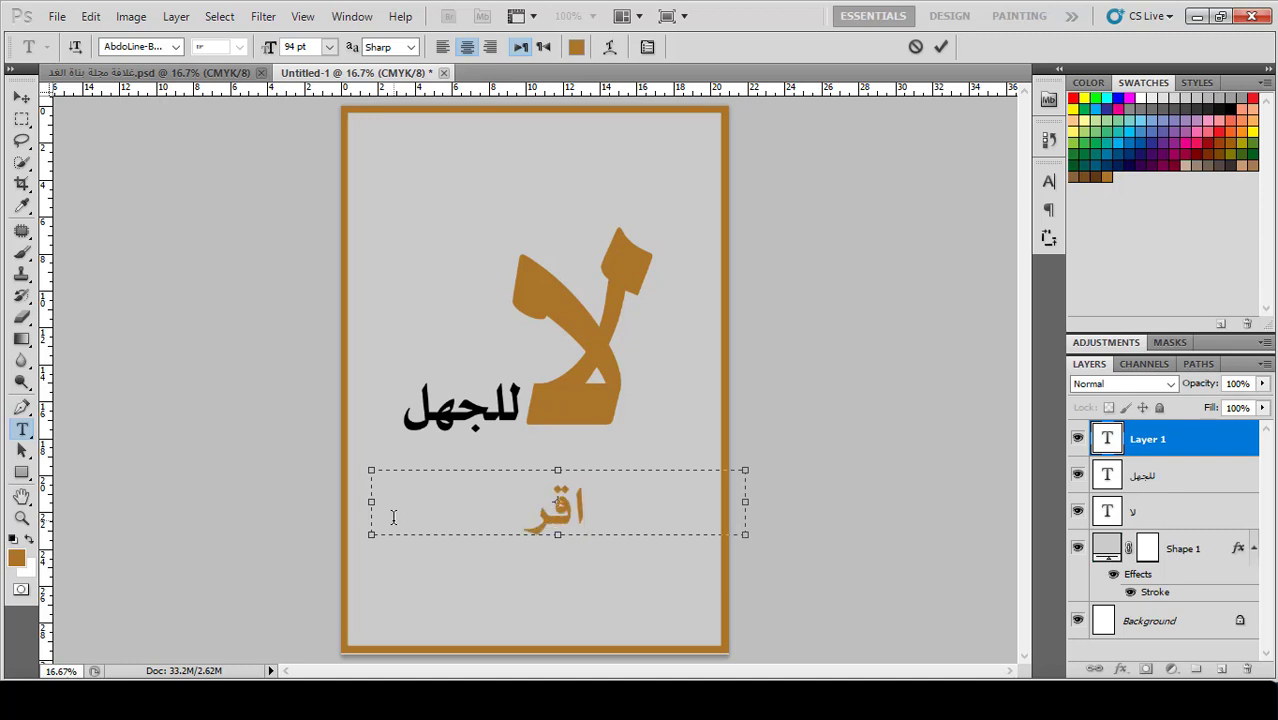
text(أ لر)
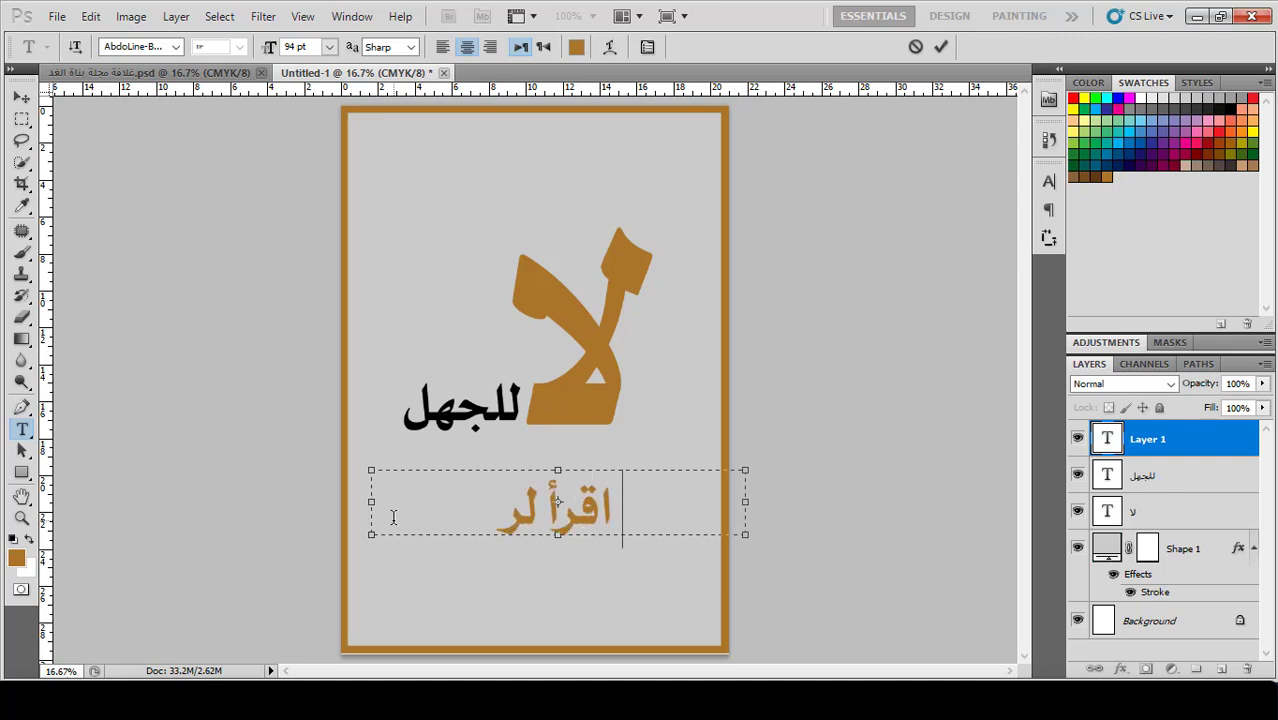
text(ؤية مستق)
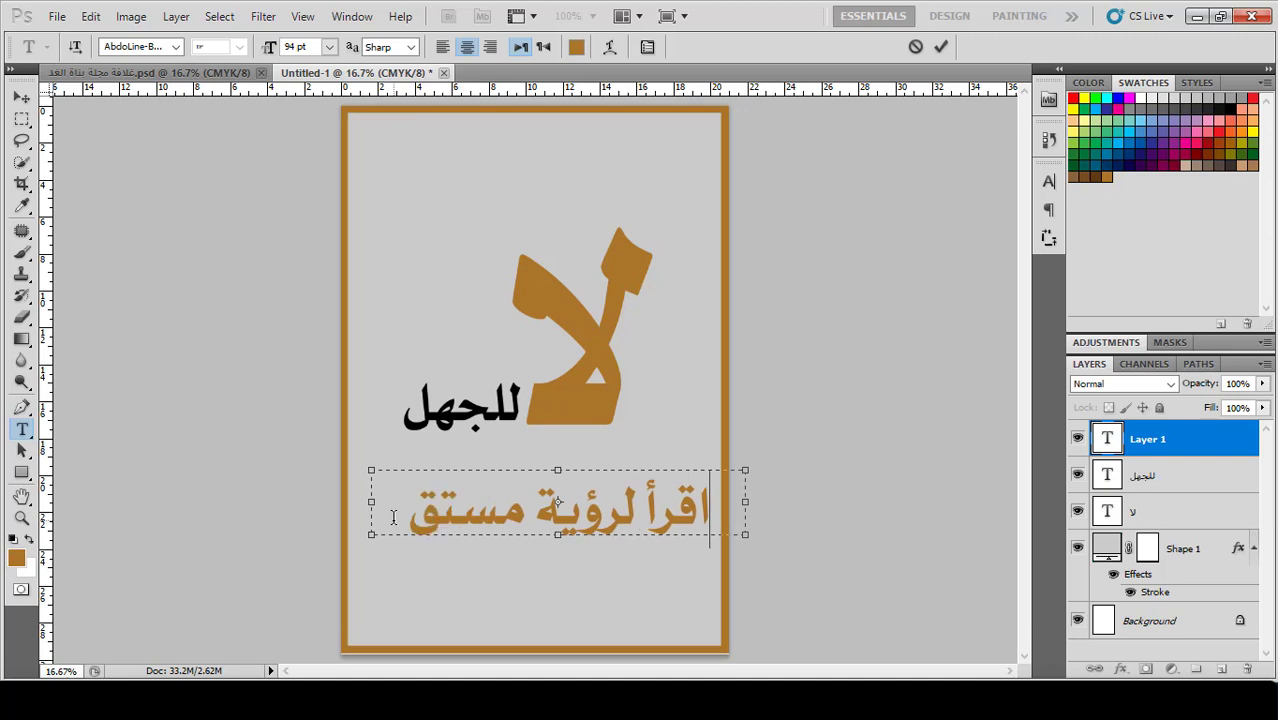
text(بلة)
key(BackSpace)
key(BackSpace)
key(BackSpace)
key(BackSpace)
key(BackSpace)
key(BackSpace)
key(BackSpace)
key(BackSpace)
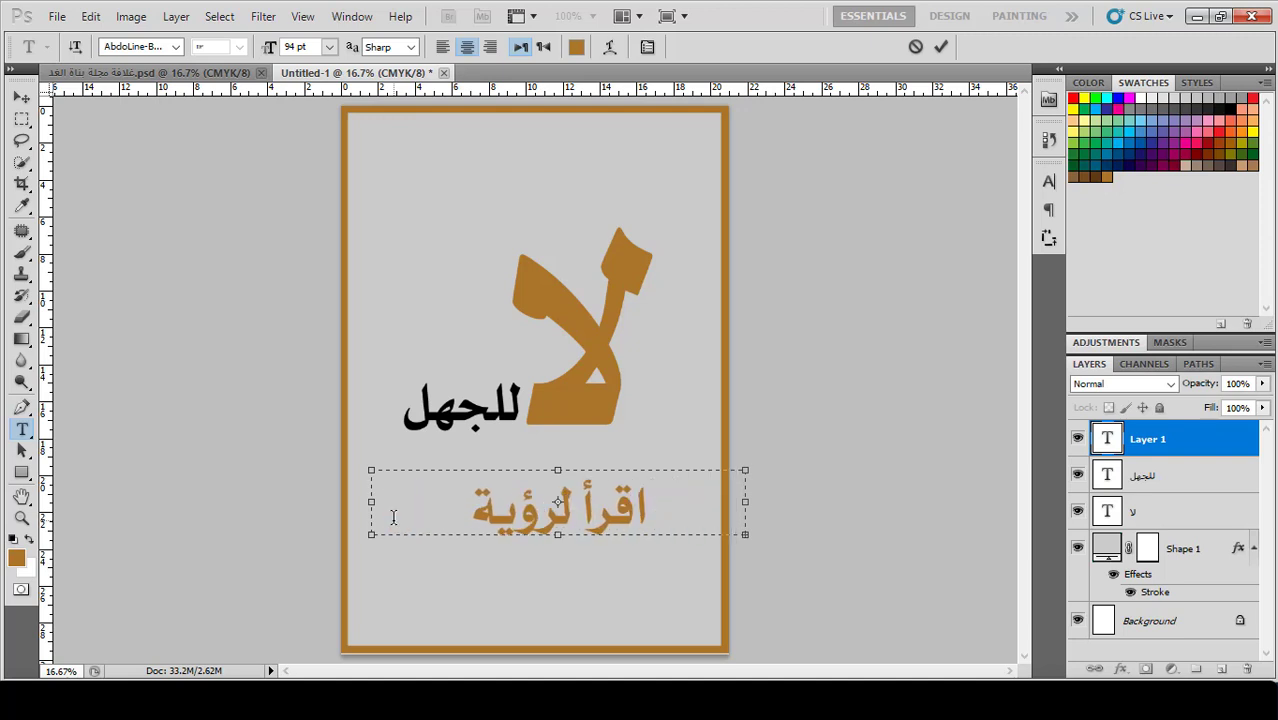
- Reduce the line "اقرأ لرؤية مستقبلك الآن" to 47 pt and fit its narrowed box directly beneath "لا للجهل"
key(ctrl+a)
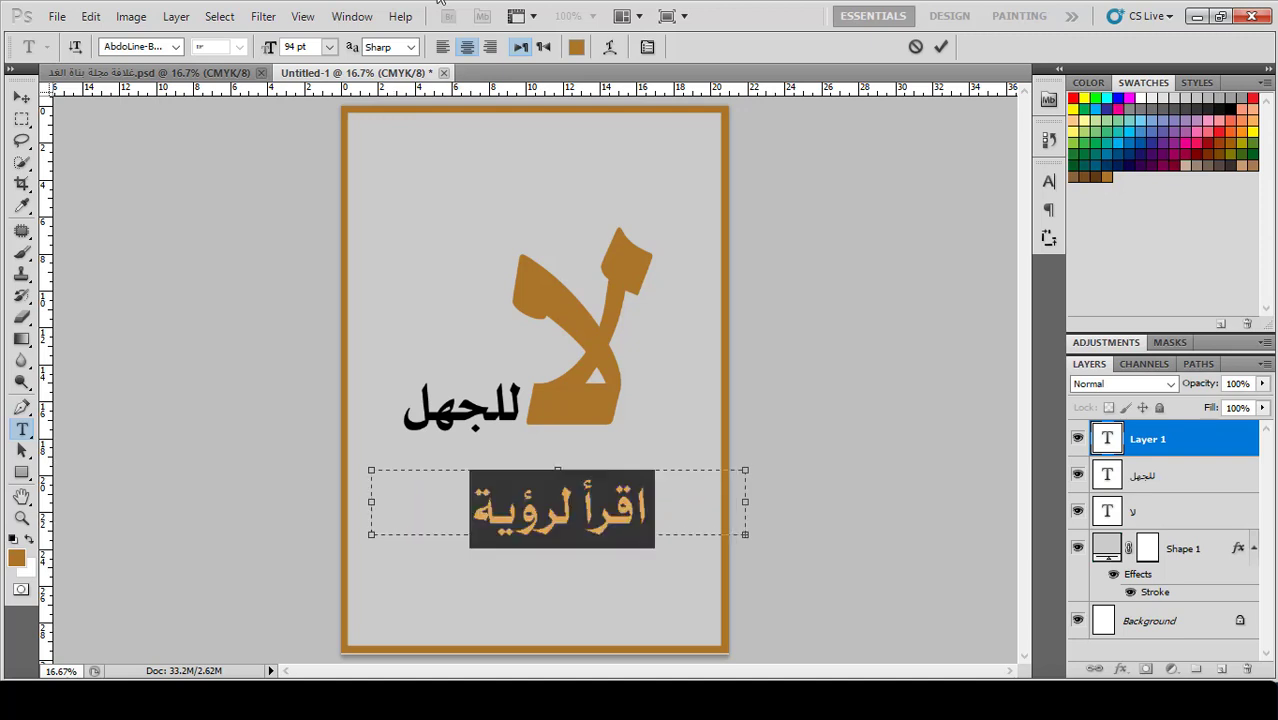
drag(273, 52, 231, 60)
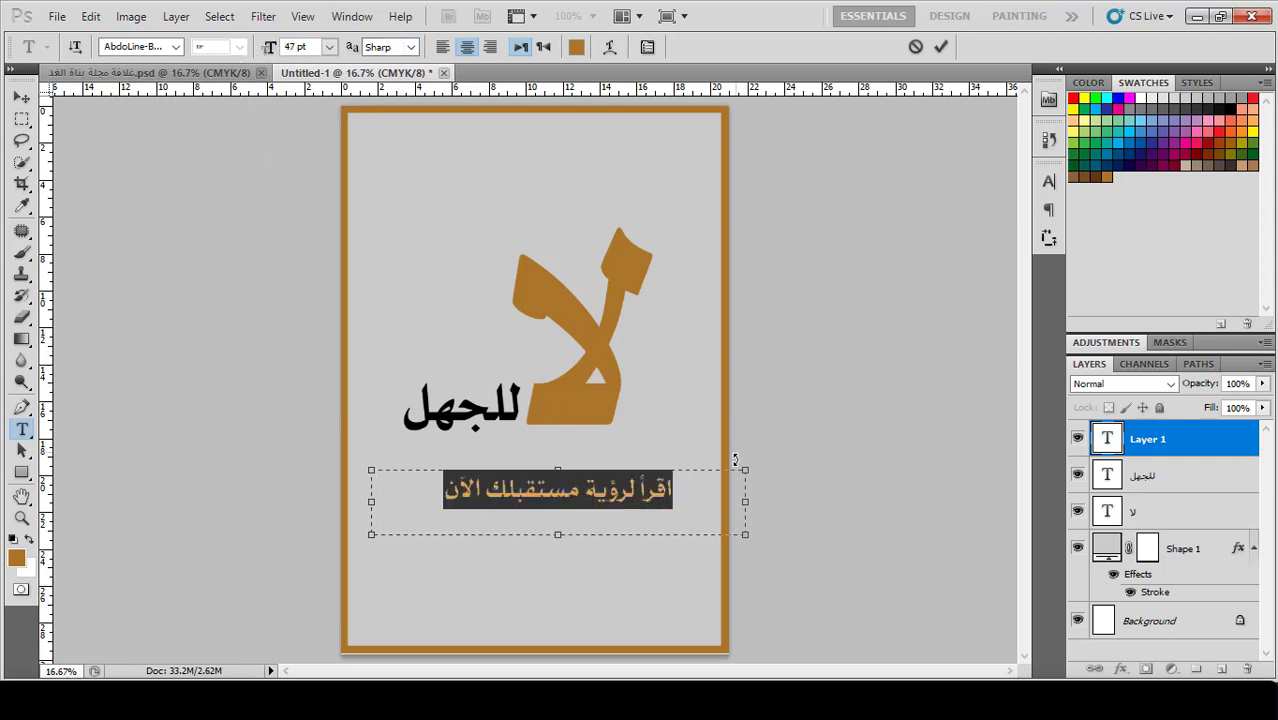
drag(744, 499, 573, 456)
click(24, 100)
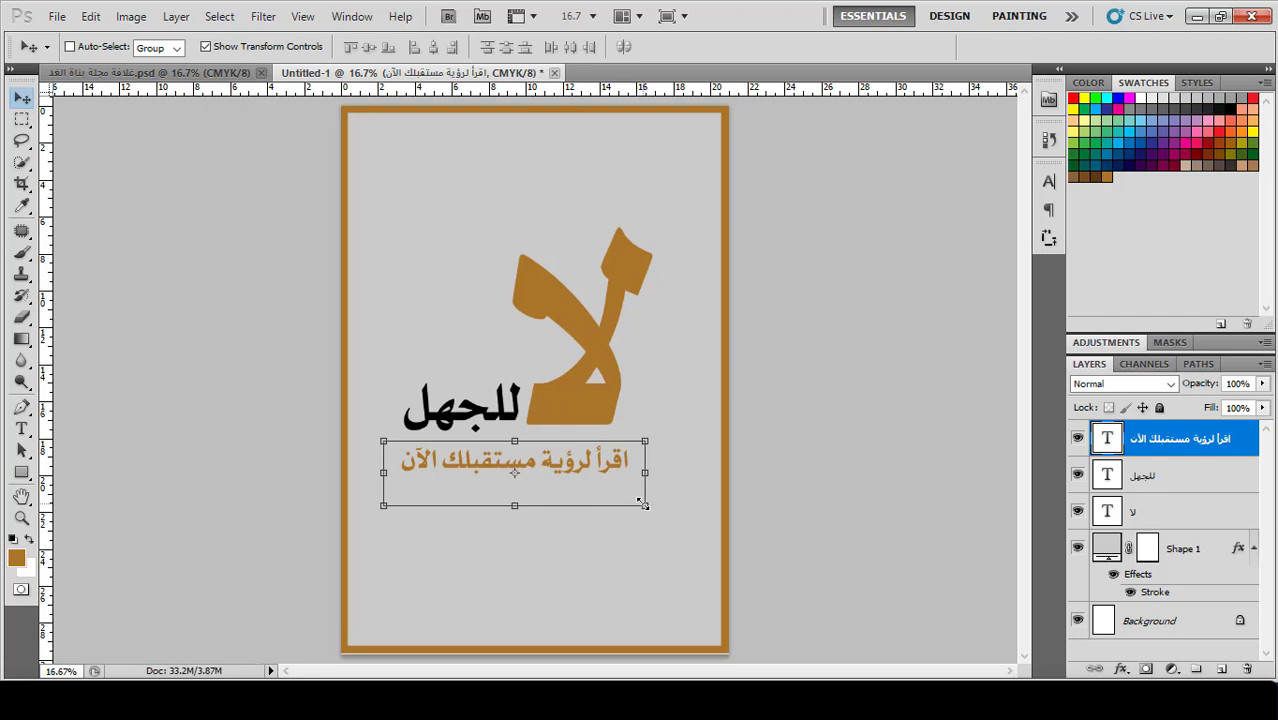
- Scale the line below "للجهل" to 96.29% and nudge it slightly right to line up with the words above
drag(644, 505, 636, 502)
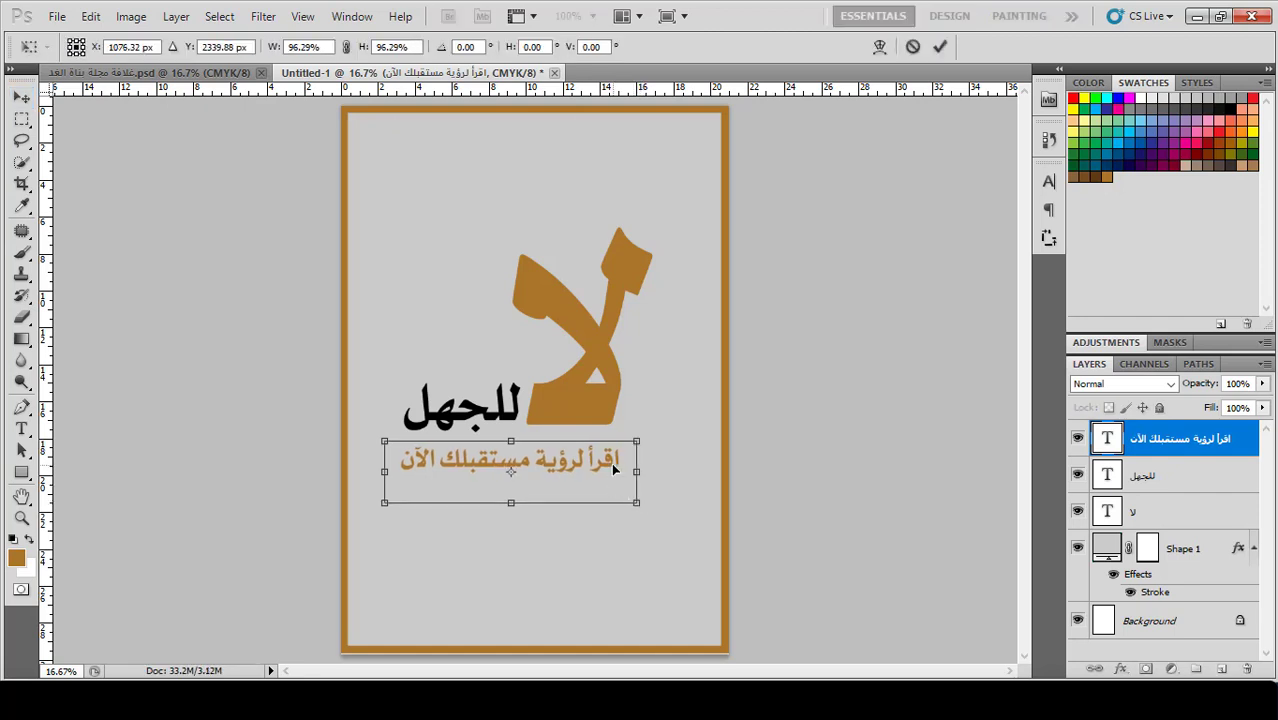
key(Right)
key(Right)
key(Right)
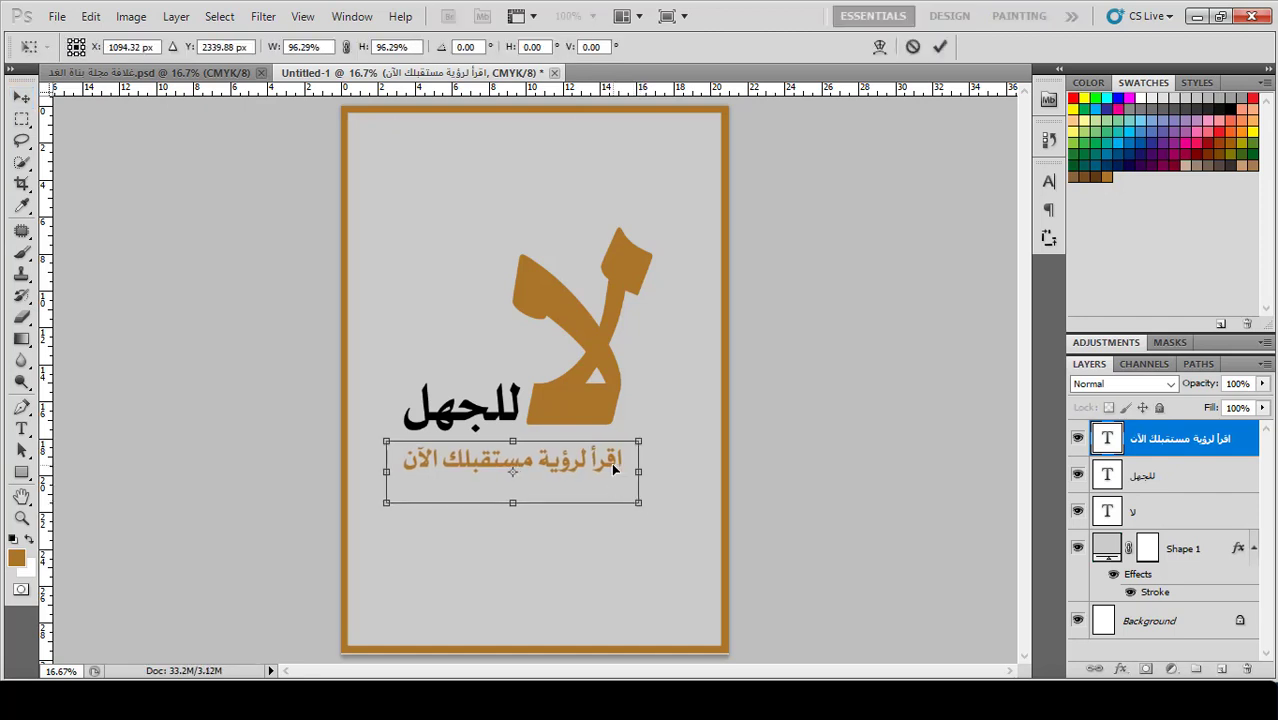
click(938, 48)
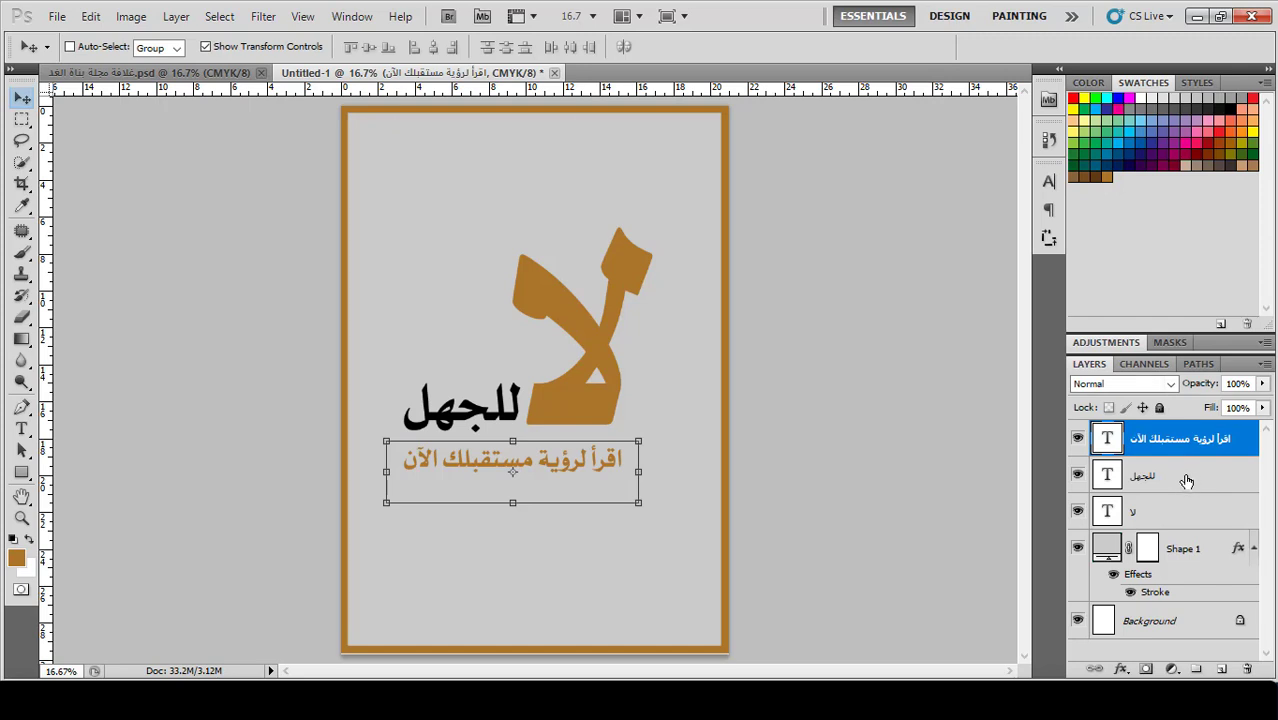
- Shift the three text layers together slightly right and up on the page
shift+click(1182, 478)
shift+click(1170, 513)
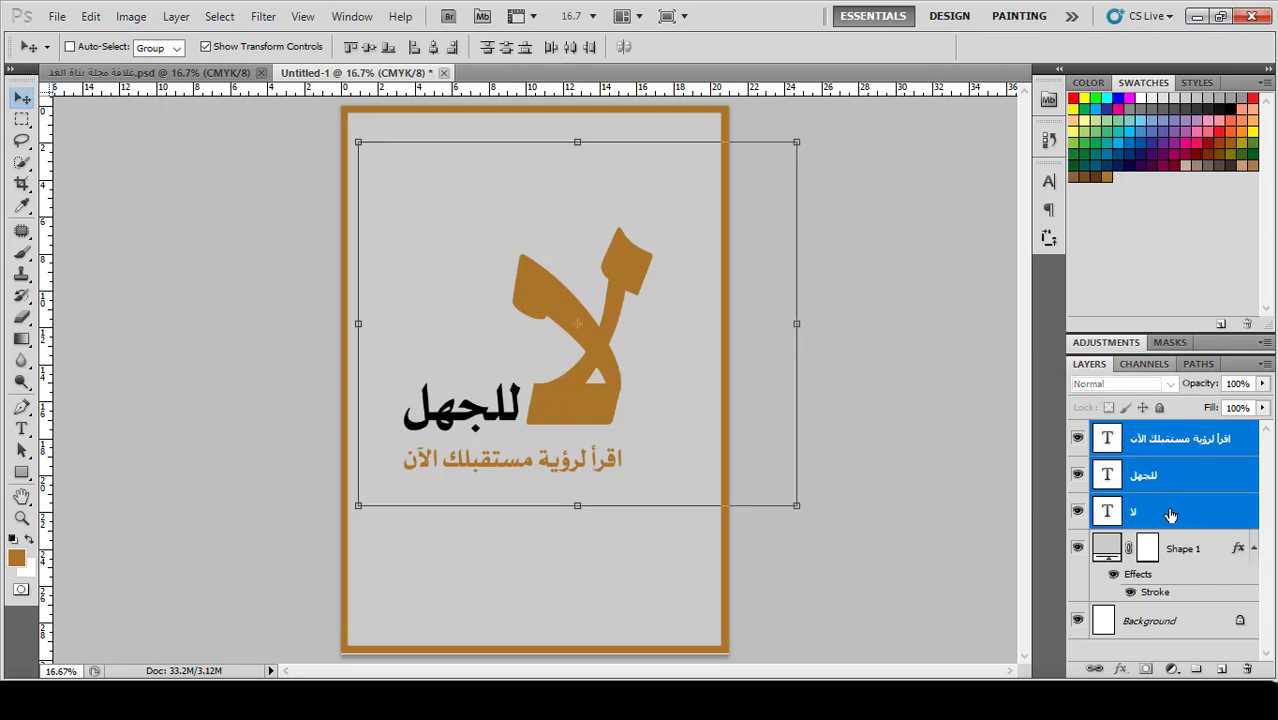
key(Right)
key(Right)
key(Right)
key(Right)
key(Right)
key(Right)
key(Right)
key(Right)
key(Right)
key(Right)
key(Right)
key(Down)
key(Down)
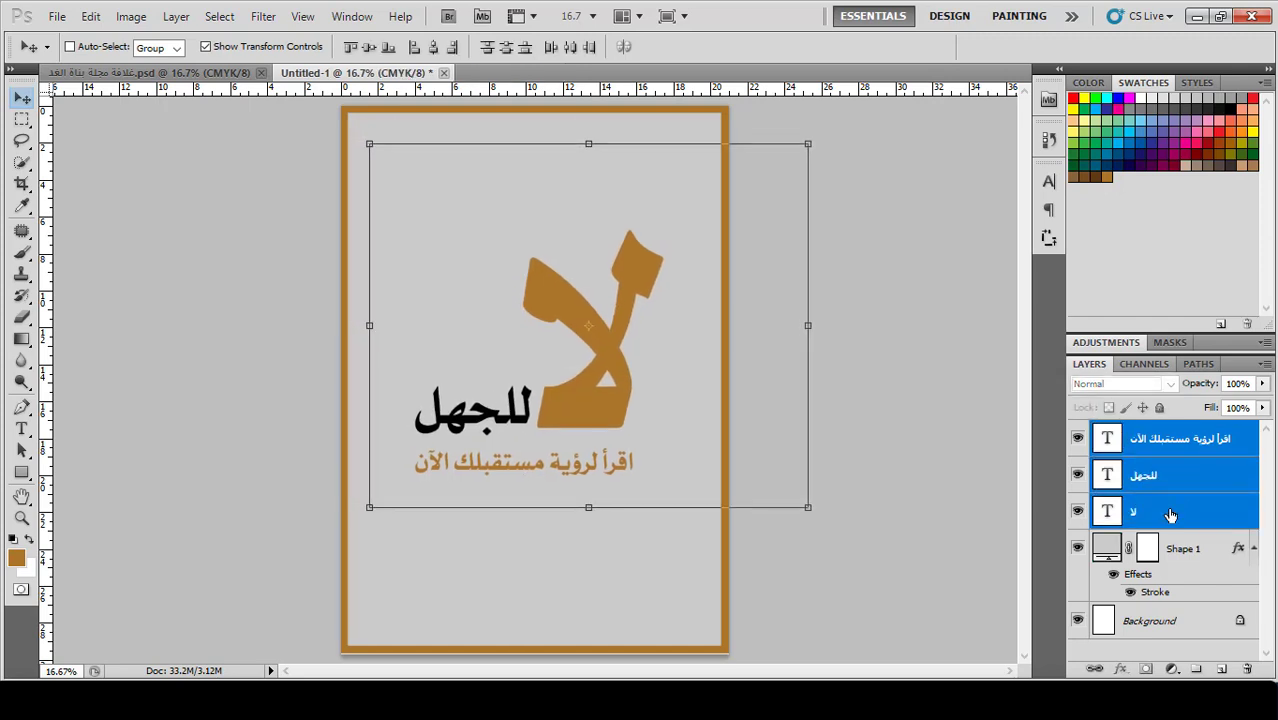
key(Up)
key(Up)
key(Up)
key(Up)
key(Up)
key(Up)
key(Up)
key(Up)
key(Up)
key(Up)
key(Up)
key(Up)
key(Up)
key(Up)
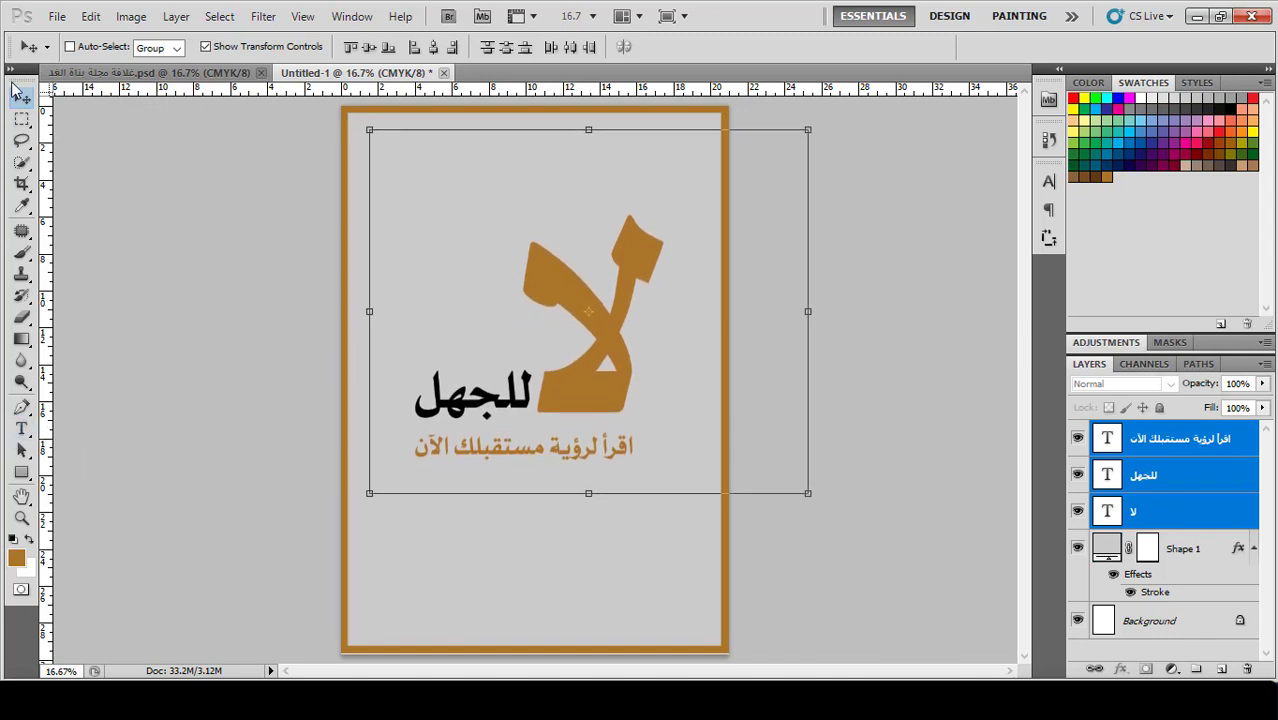
click(84, 137)
- Duplicate the line "اقرأ لرؤية مستقبلك الآن" near the page's bottom and replace its text with "كافة الحقوق محفوظة لعالم بهاء الاحترافي"
click(1167, 445)
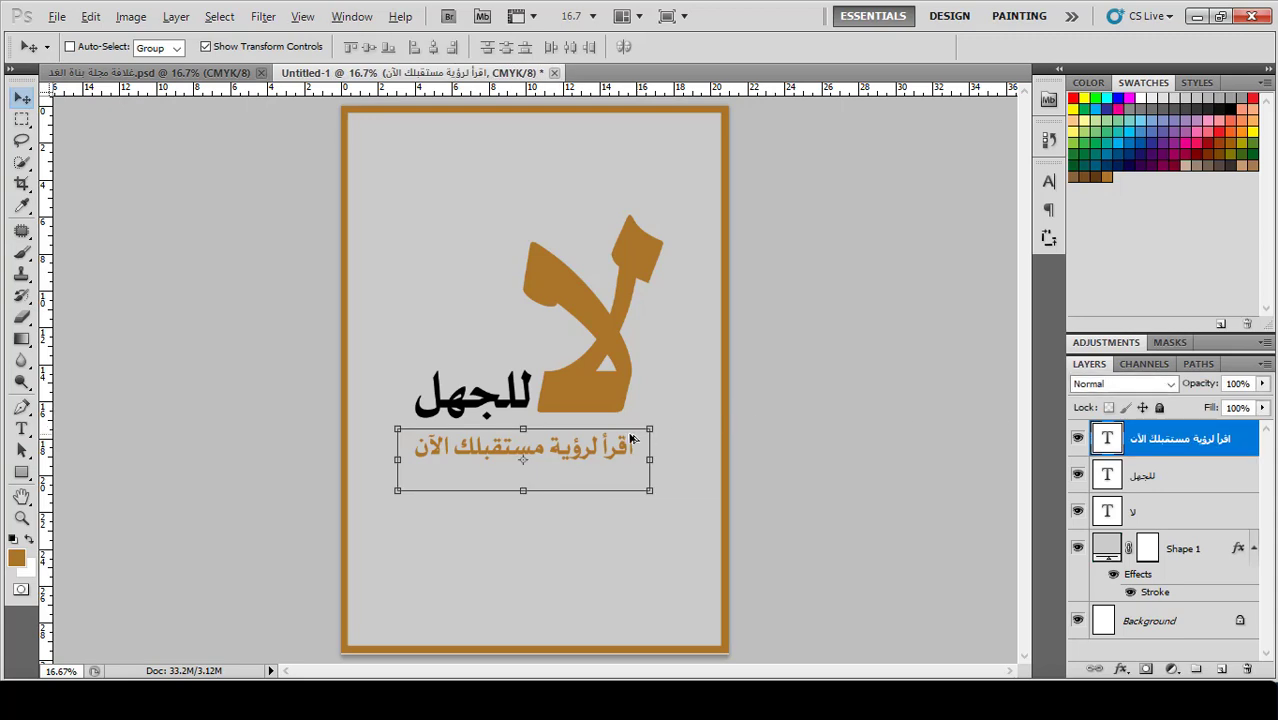
alt+drag(606, 455, 520, 616)
click(22, 428)
click(588, 614)
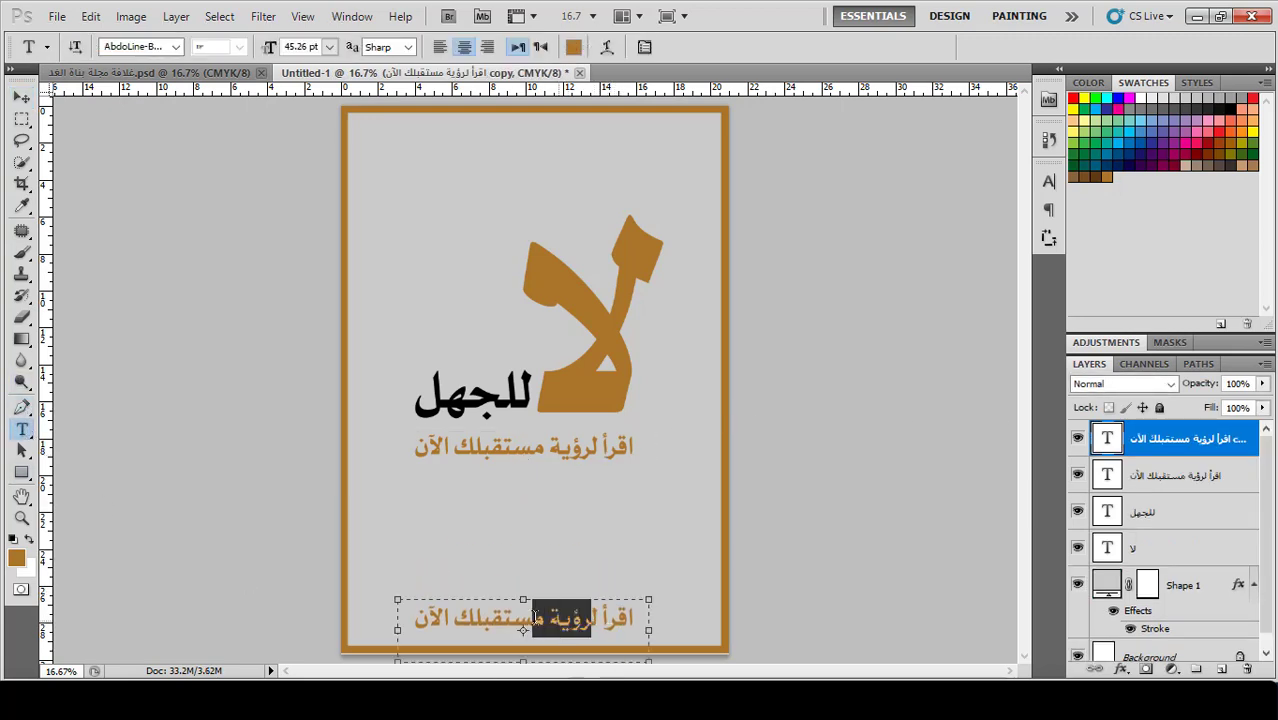
key(ctrl+a)
text(كا)
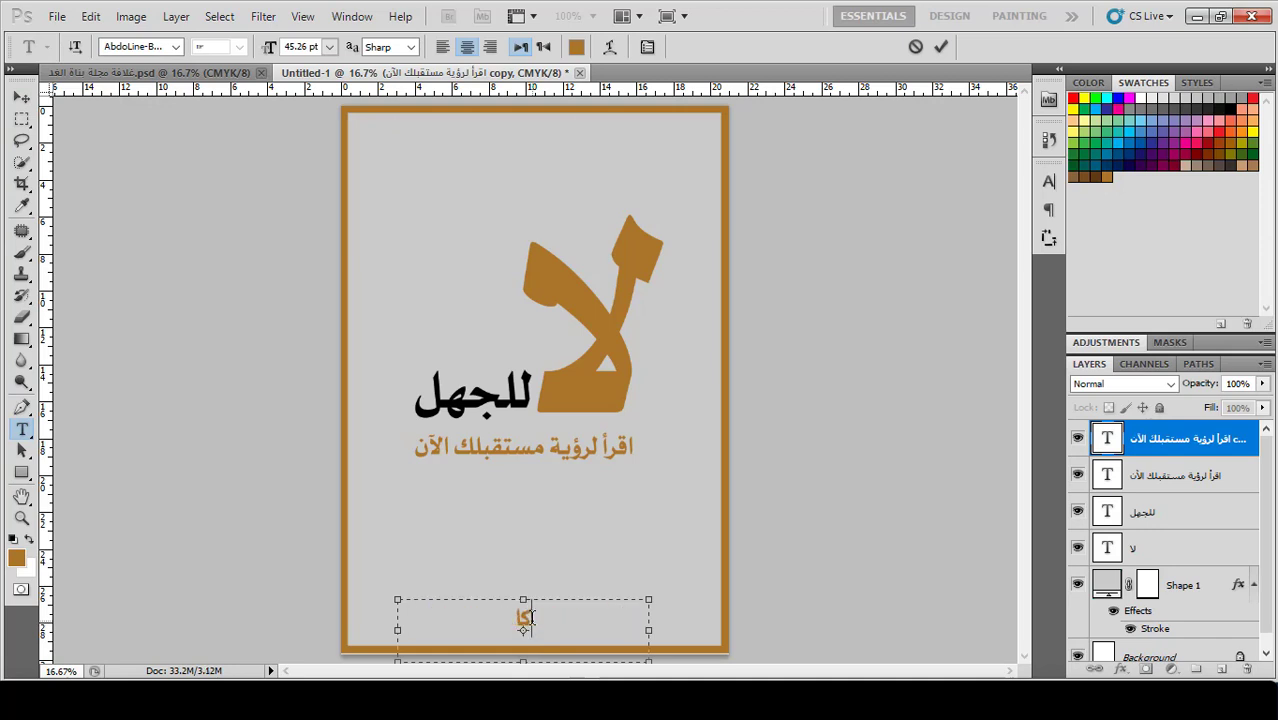
text(فة الحقوق محف)
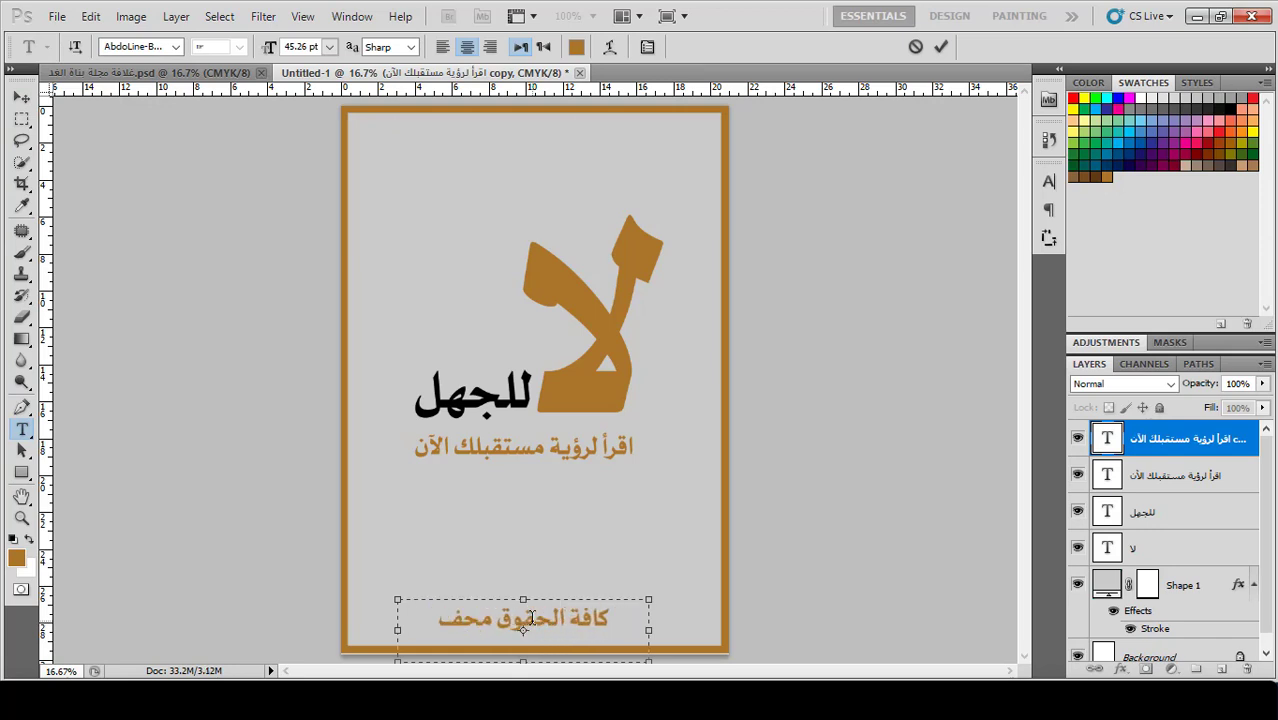
text(وظة لعال)
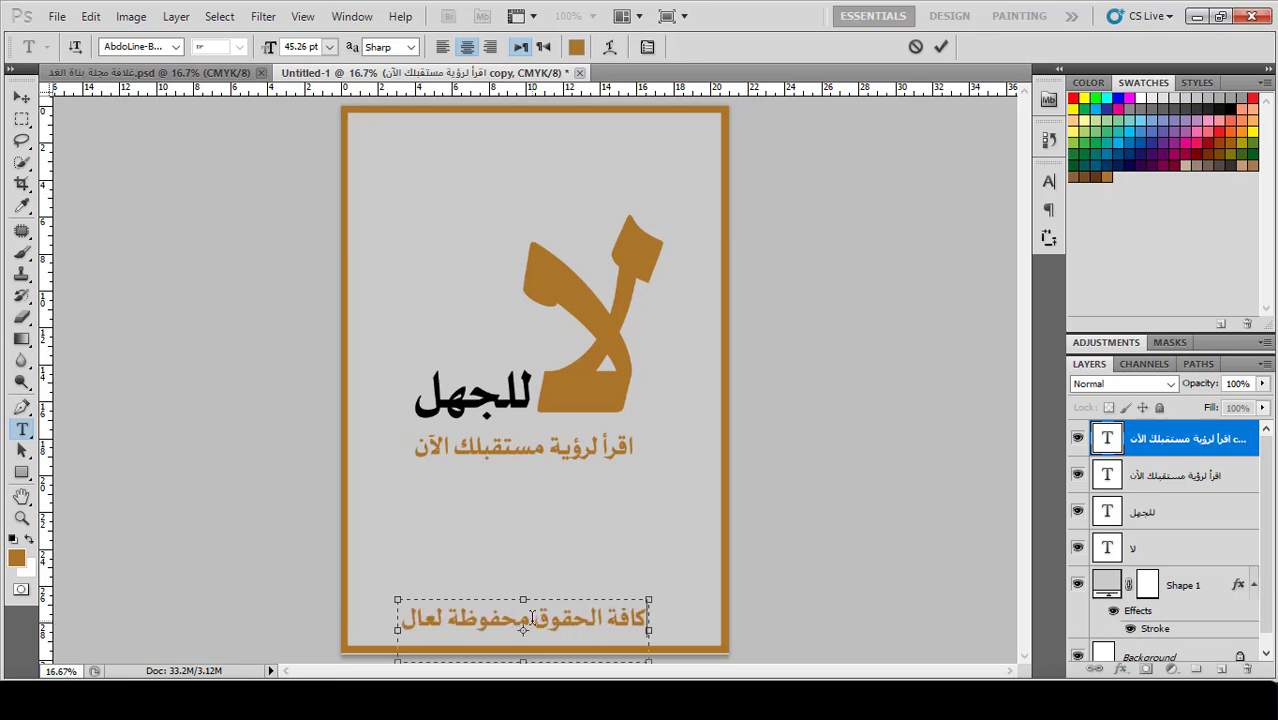
text(م)
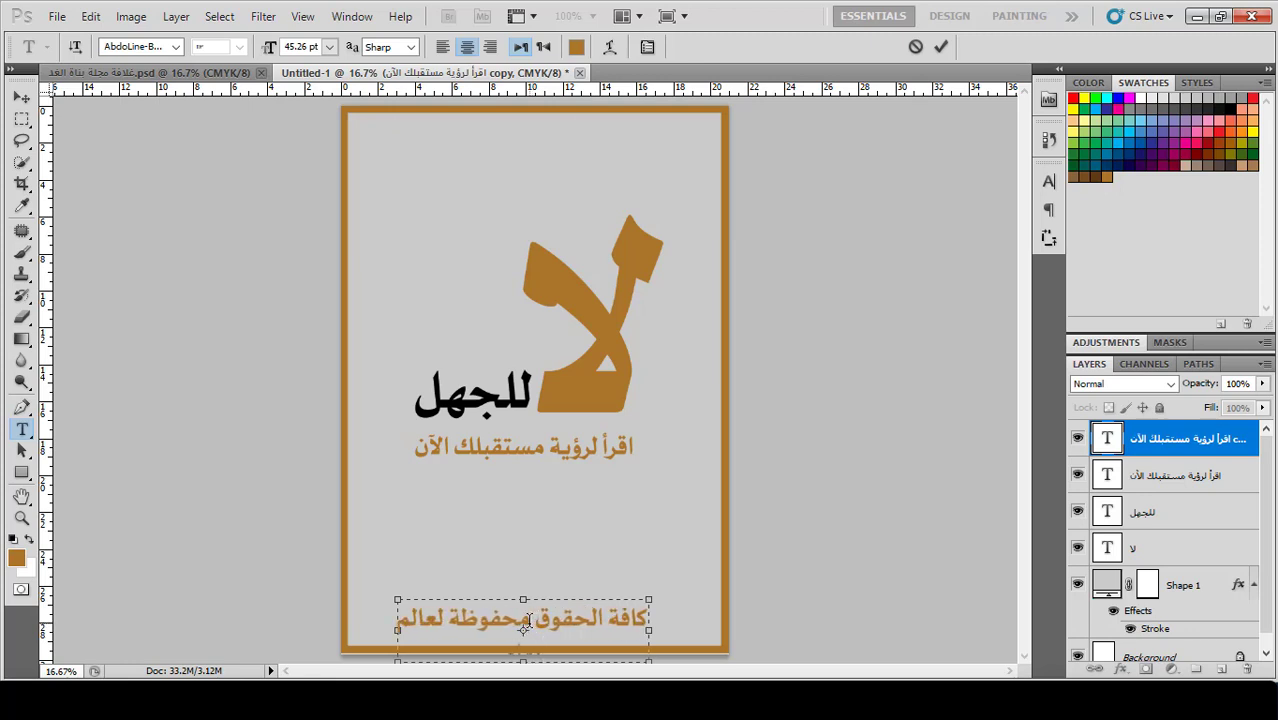
- Set the copyright line at the page's bottom to 23.26 pt and colour it black (#000000)
key(ctrl+a)
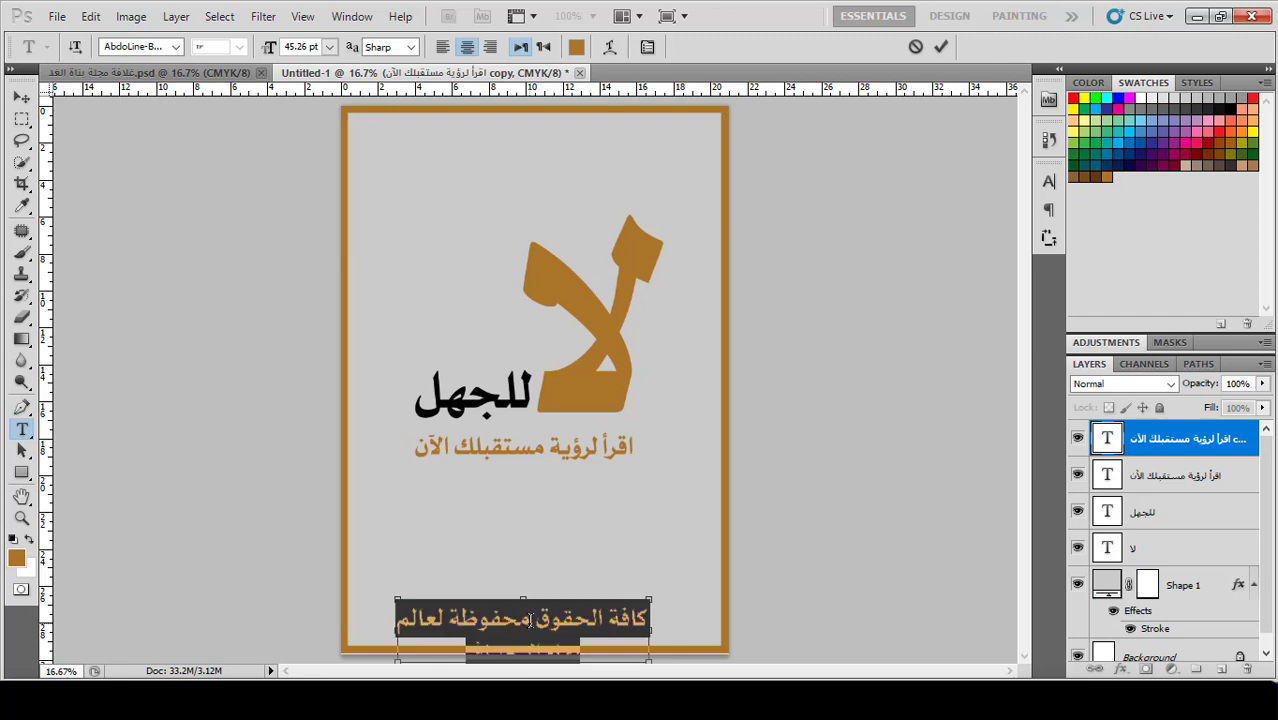
drag(256, 52, 246, 52)
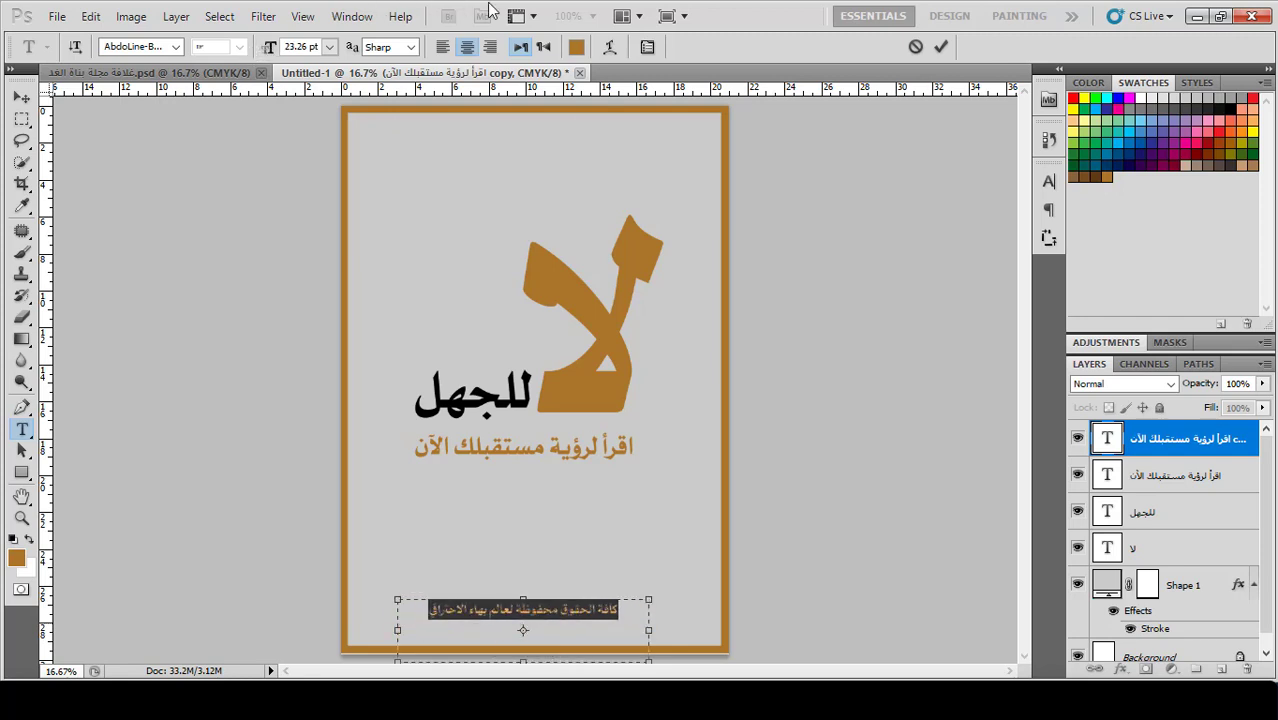
click(578, 47)
click(655, 430)
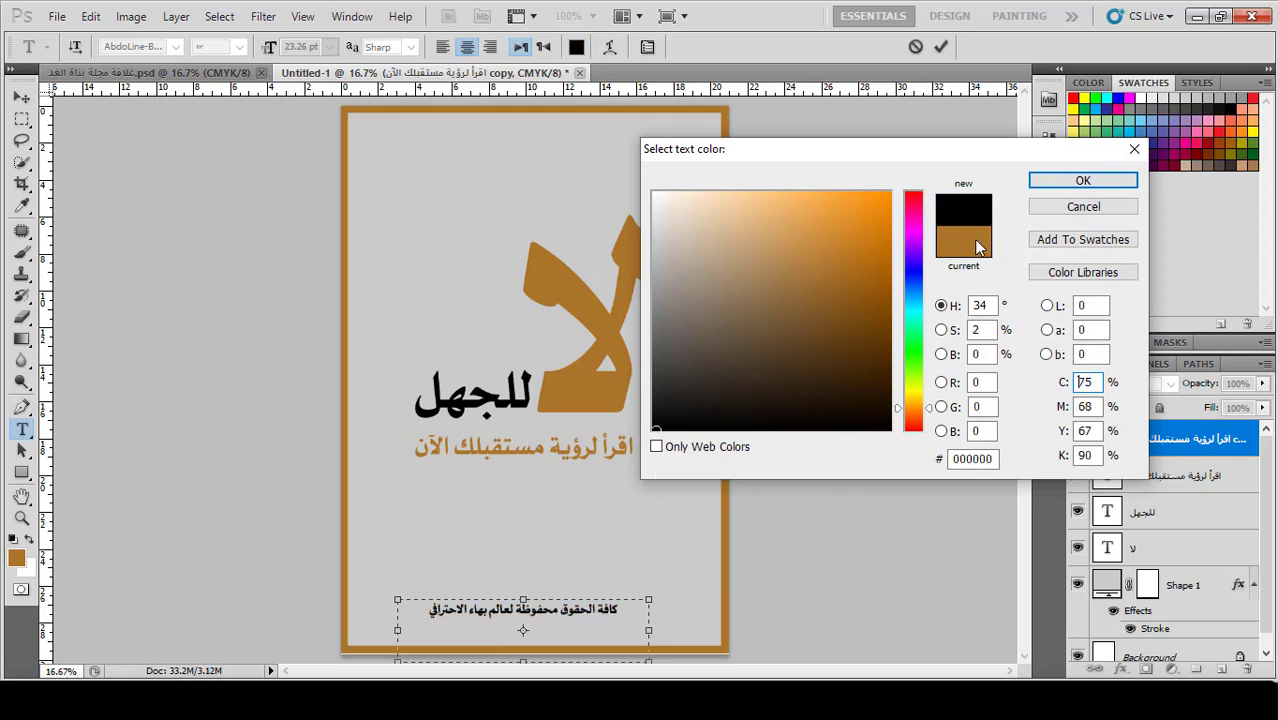
click(1071, 184)
- Widen the copyright line's text box to the full page width and reduce its height
drag(651, 631, 730, 630)
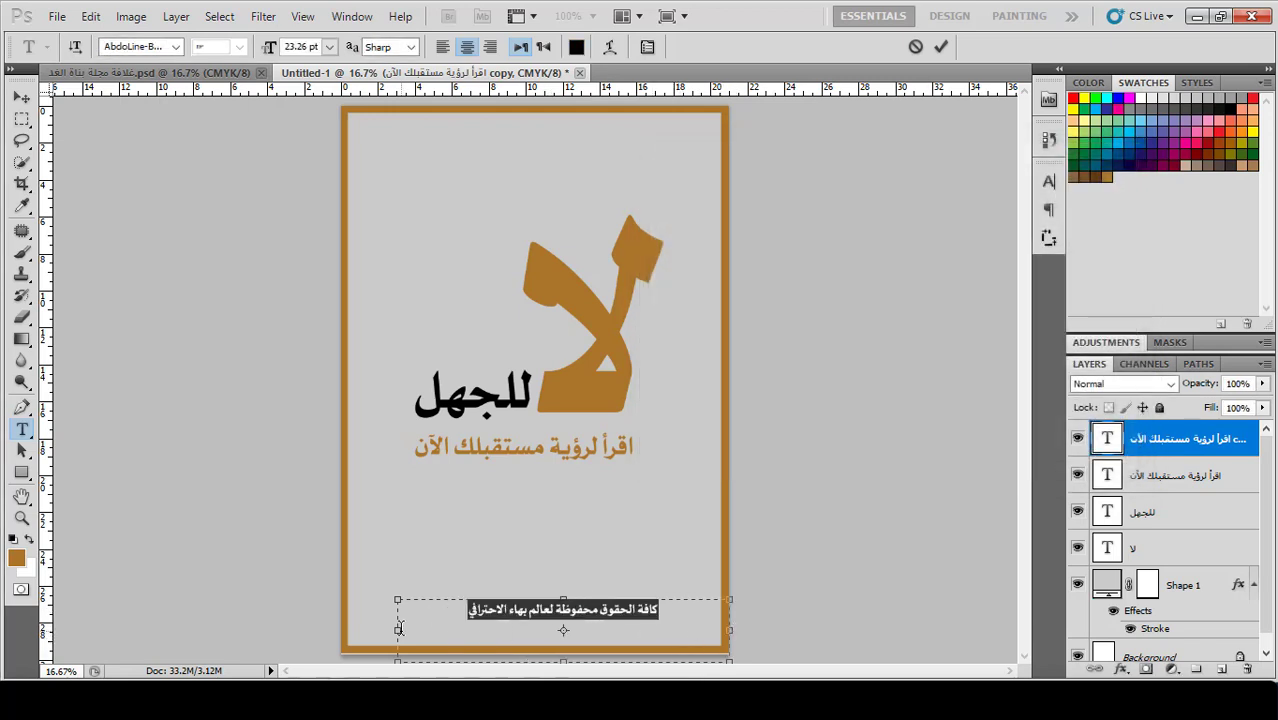
drag(398, 629, 347, 633)
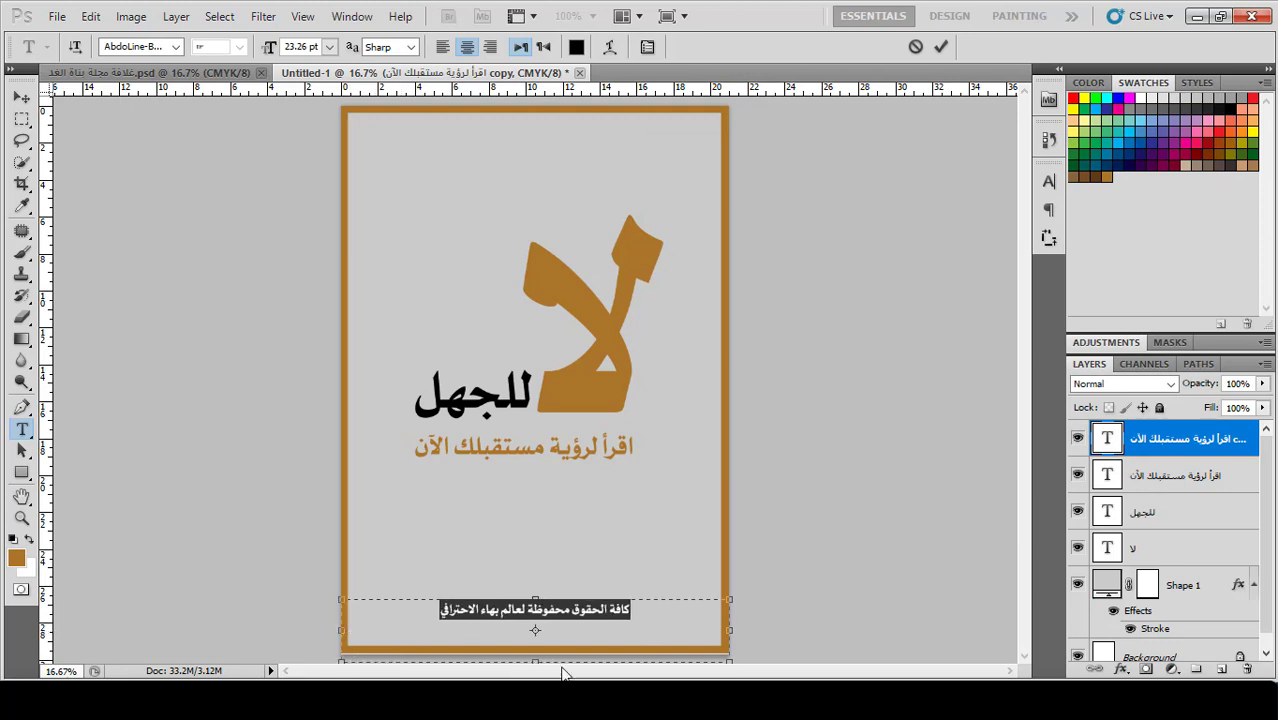
drag(536, 662, 535, 627)
click(941, 47)
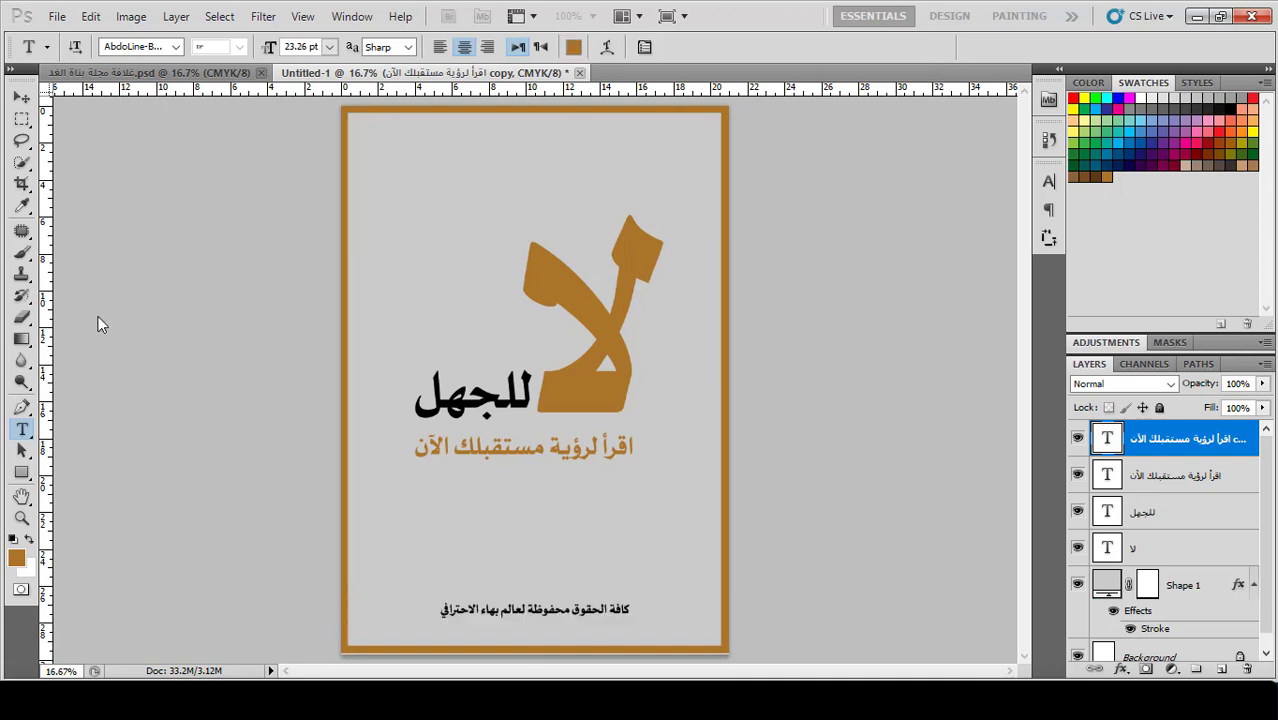
- Move the copyright line down to just above the page's bottom border
click(21, 100)
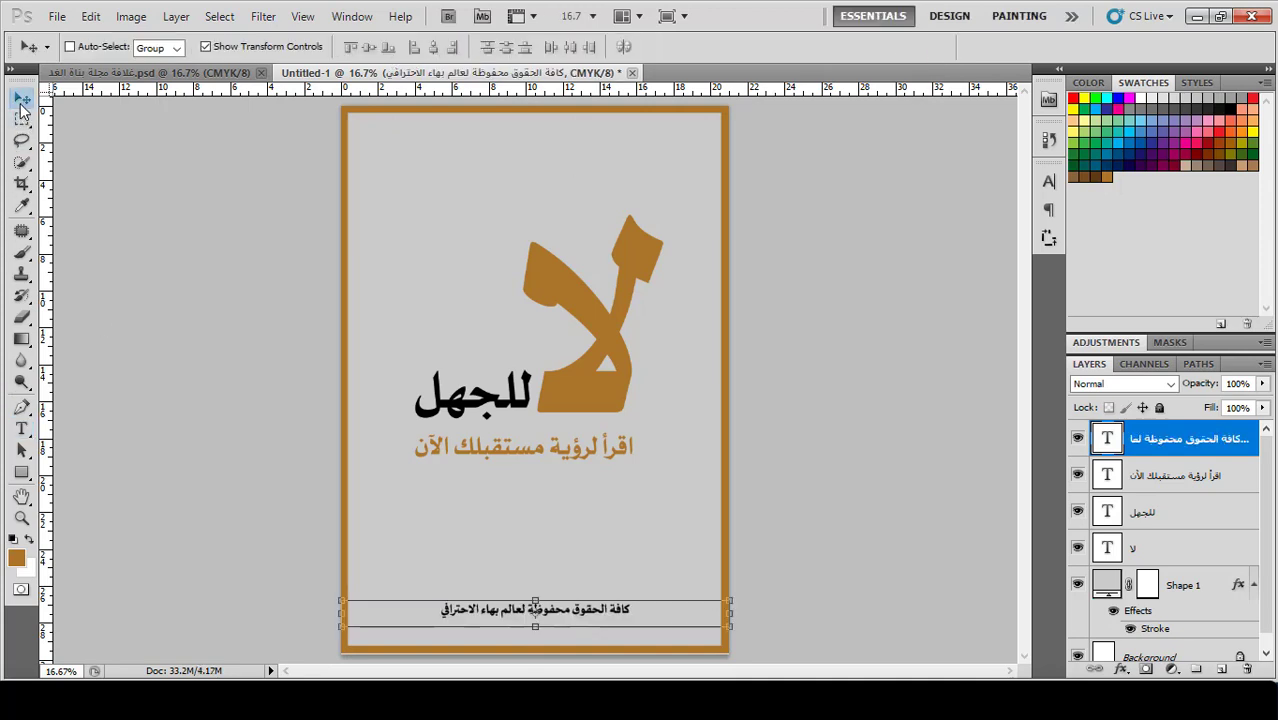
key(shift+Down)
key(shift+Down)
key(shift+Down)
key(shift+Down)
key(shift+Down)
key(shift+Down)
key(shift+Down)
key(shift+Down)
key(shift+Down)
key(shift+Down)
key(shift+Down)
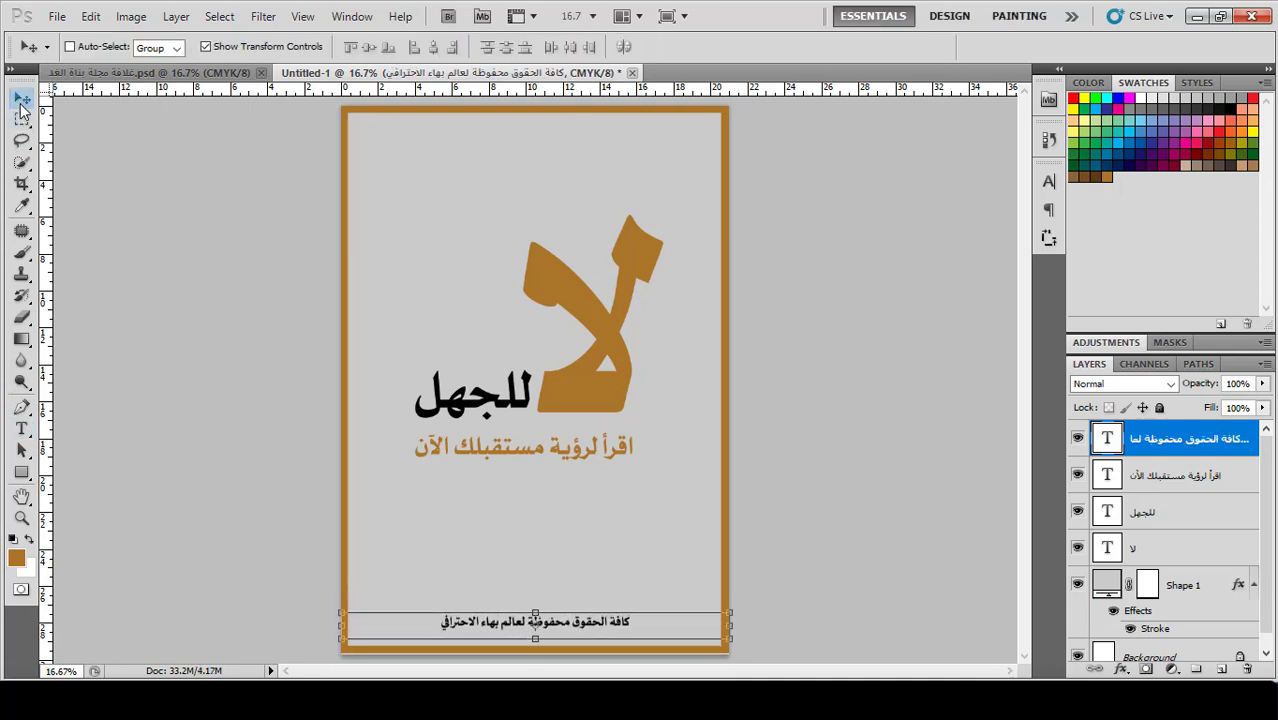
key(shift+Down)
key(shift+Down)
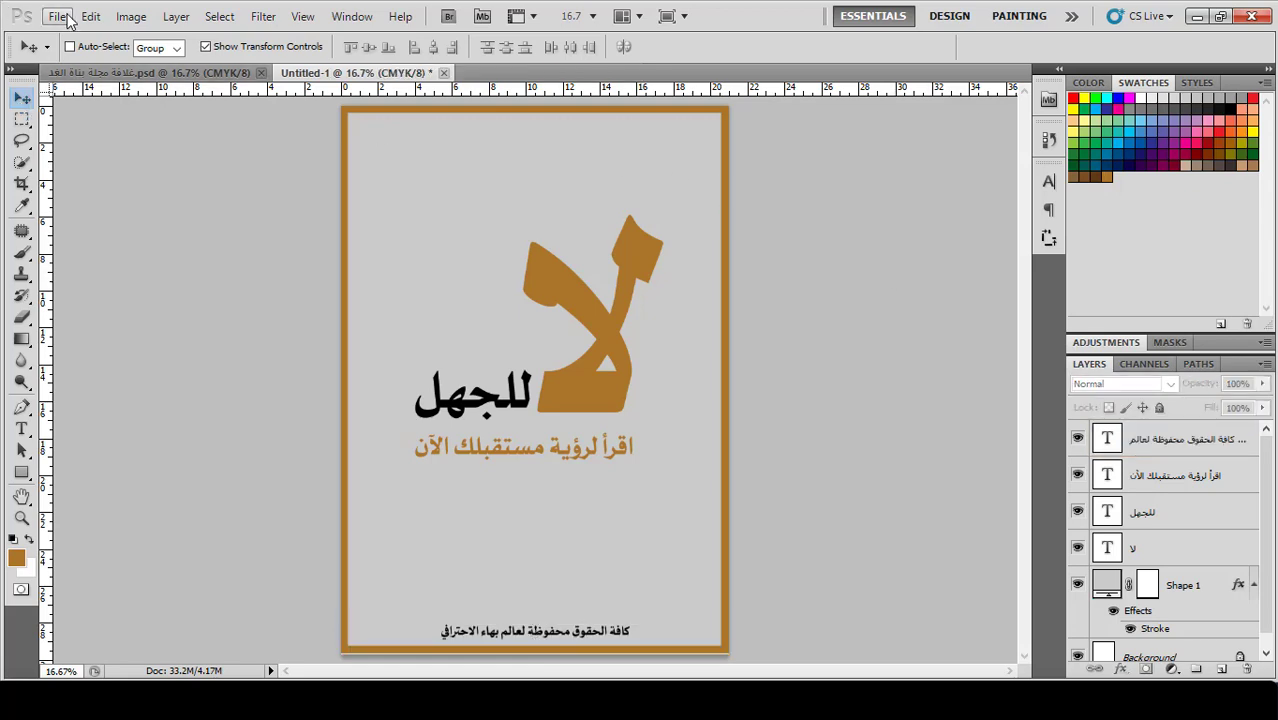
- Save the page in the "قالب مجلة" folder as a Photoshop file named "غلاف خلفي"
click(58, 17)
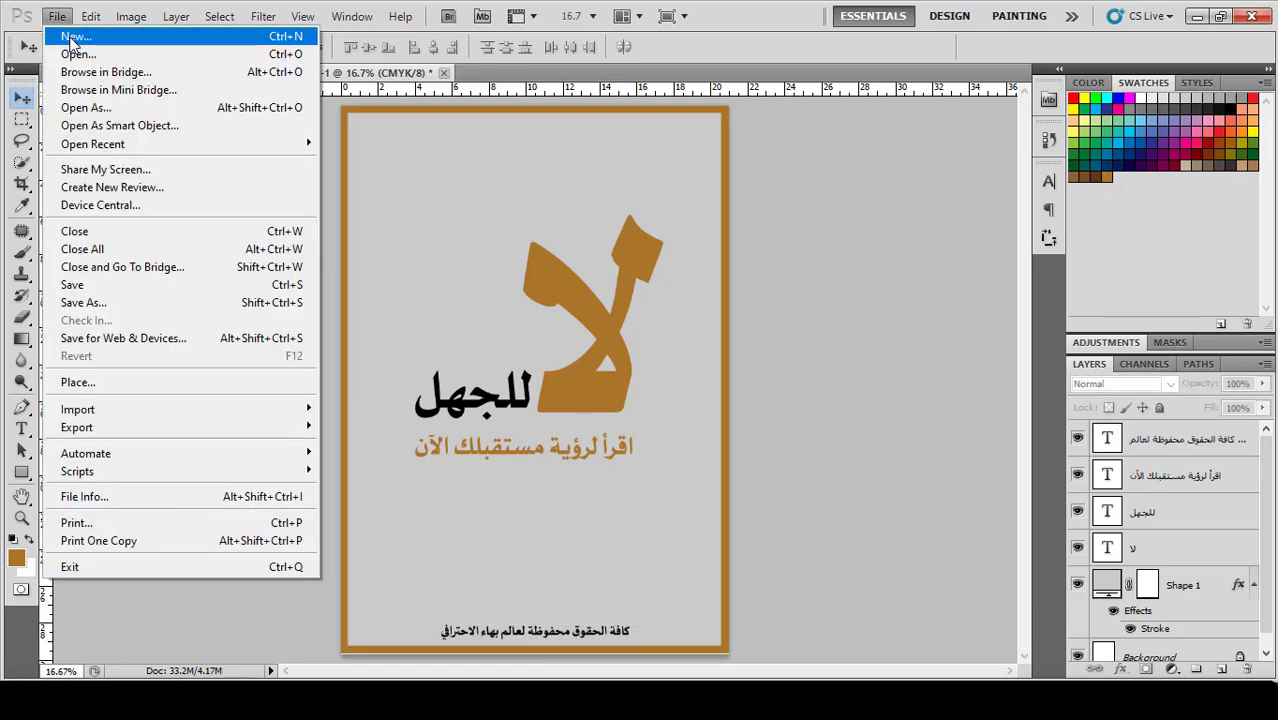
click(84, 302)
text(غلاف خلفي)
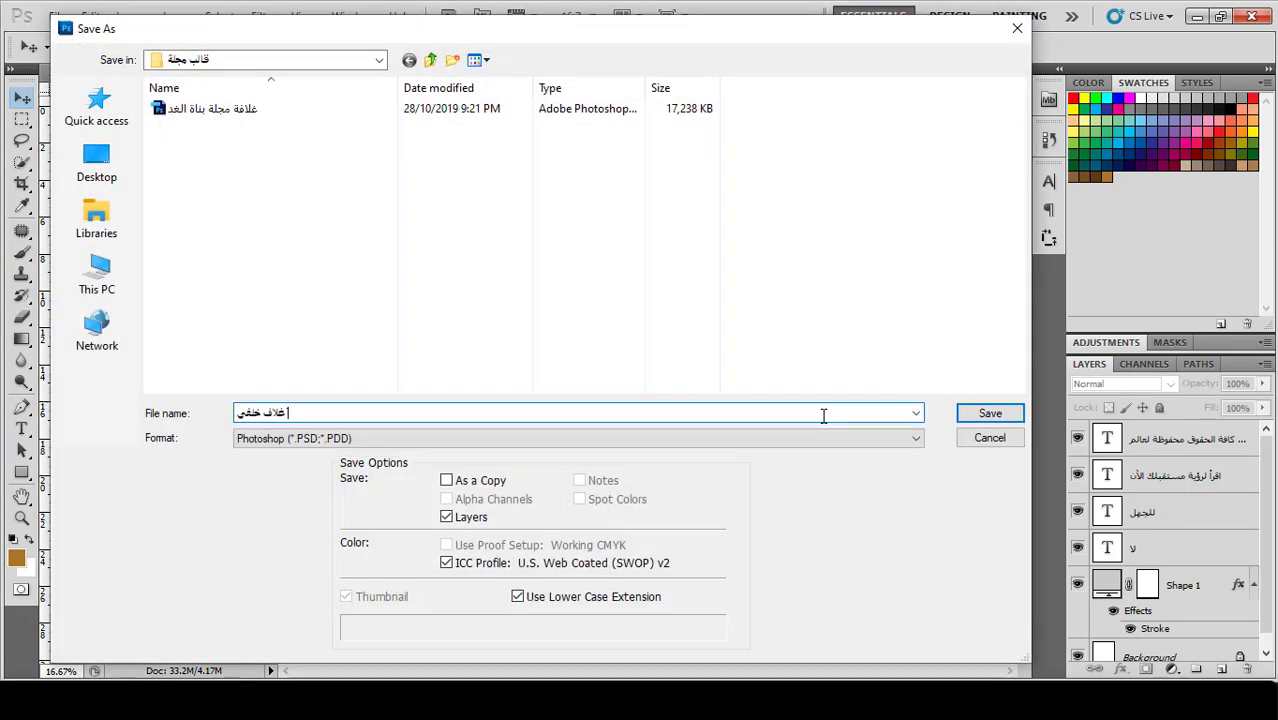
key(Return)
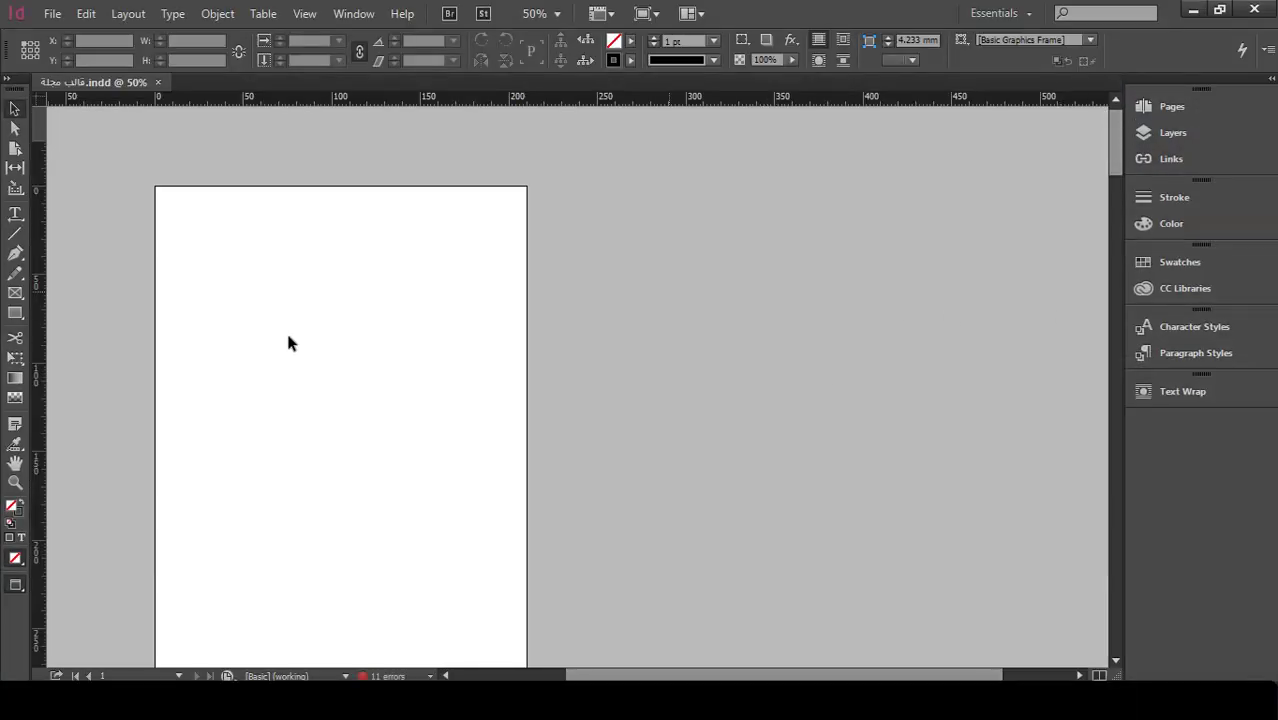
- Load the two cover files "غلاف خلفي" and "غلافة مجلة بناة الغد" from the "قالب مجلة" folder for placing in the InDesign document
click(51, 13)
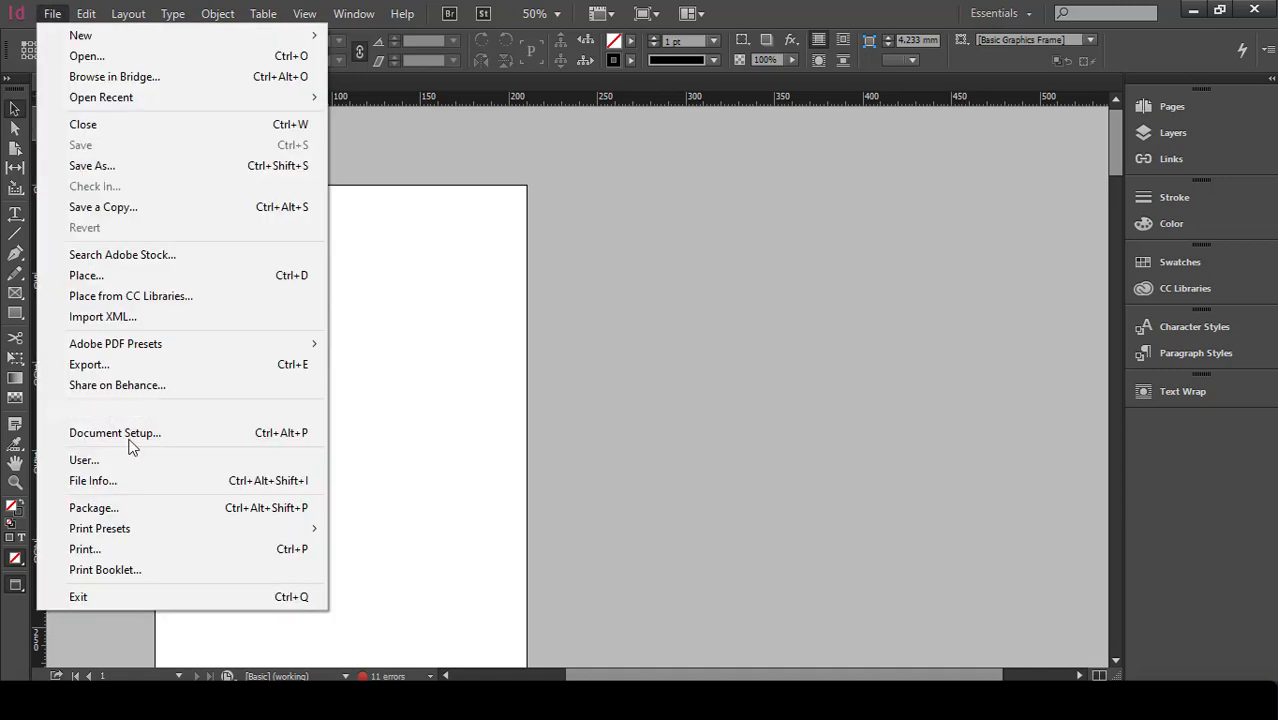
click(91, 276)
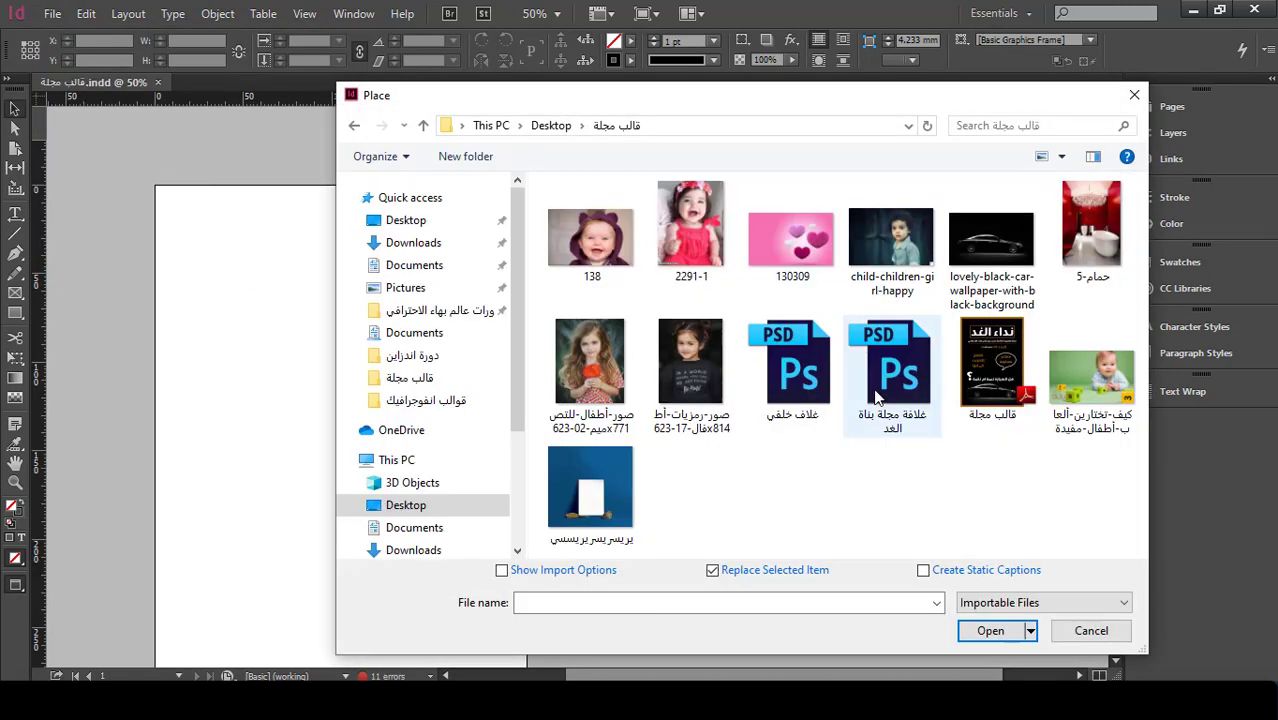
click(887, 374)
click(795, 370)
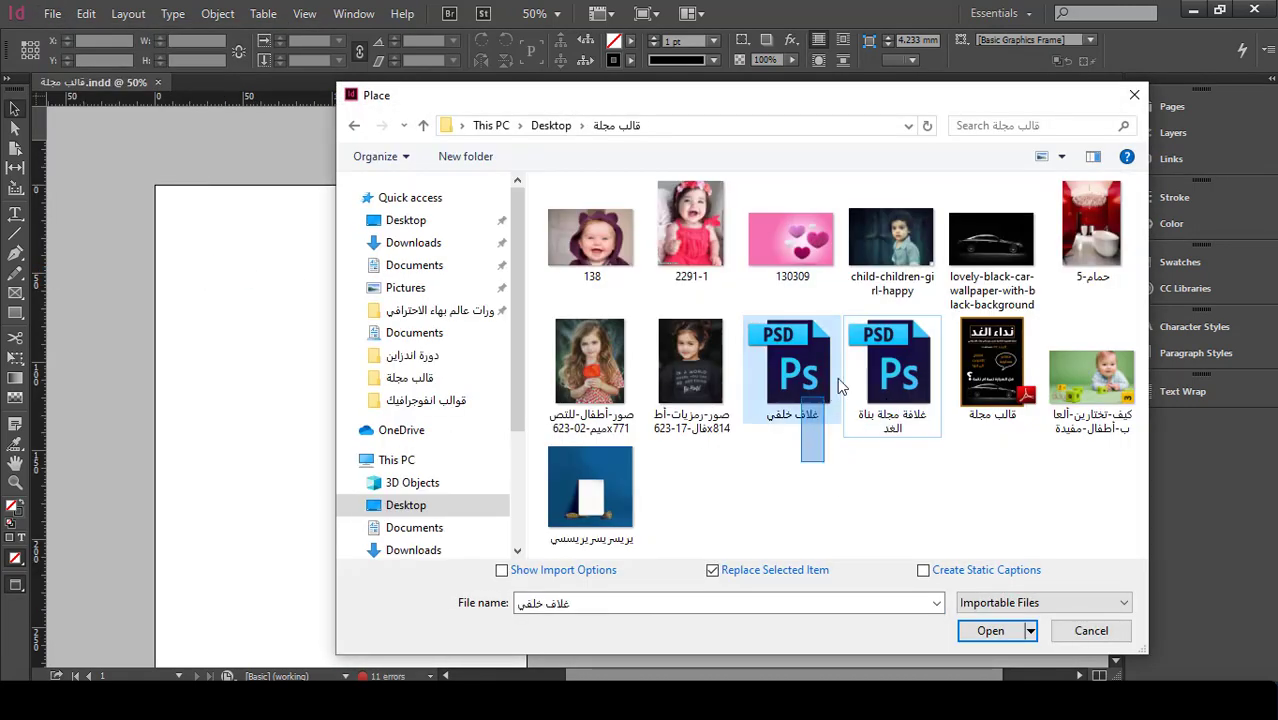
ctrl+click(885, 370)
click(1008, 632)
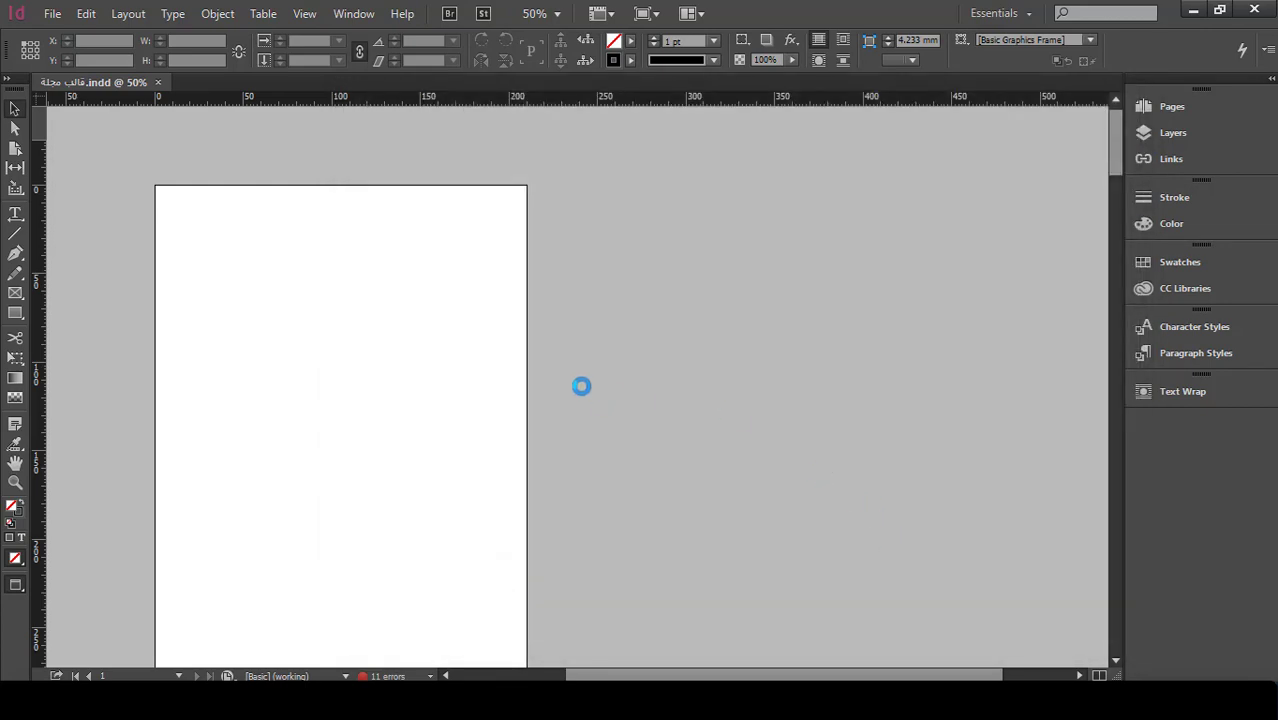
- Place the front cover "غلافة مجلة بناة الغد" on page 1 so that it fills the whole page
key(ctrl+minus)
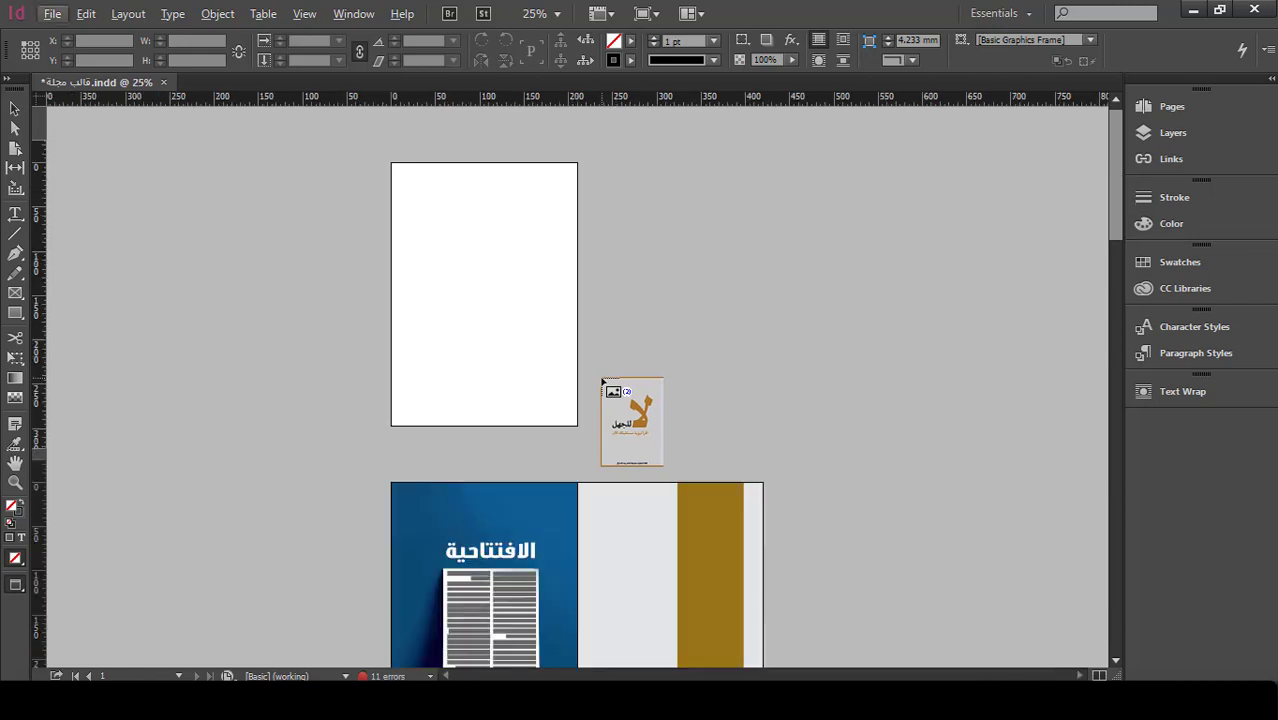
scroll(600, 380, down, 15)
scroll(662, 385, up, 15)
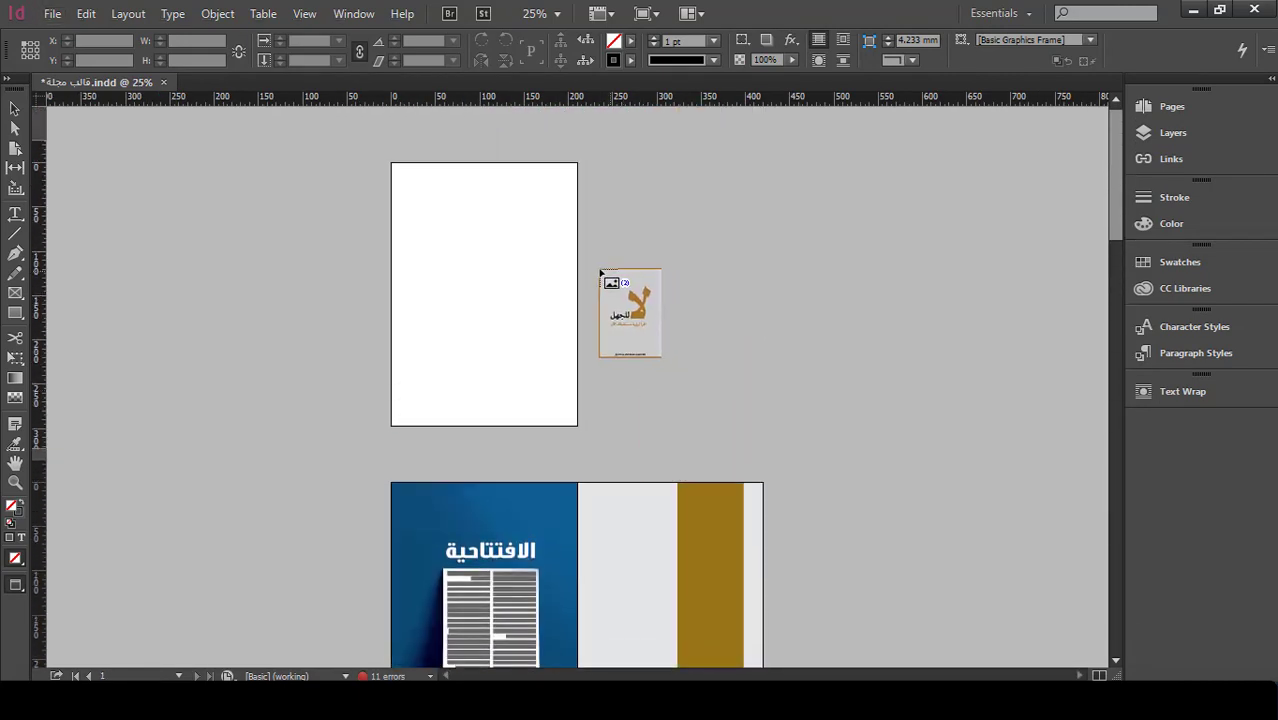
key(ctrl+equal)
key(Right)
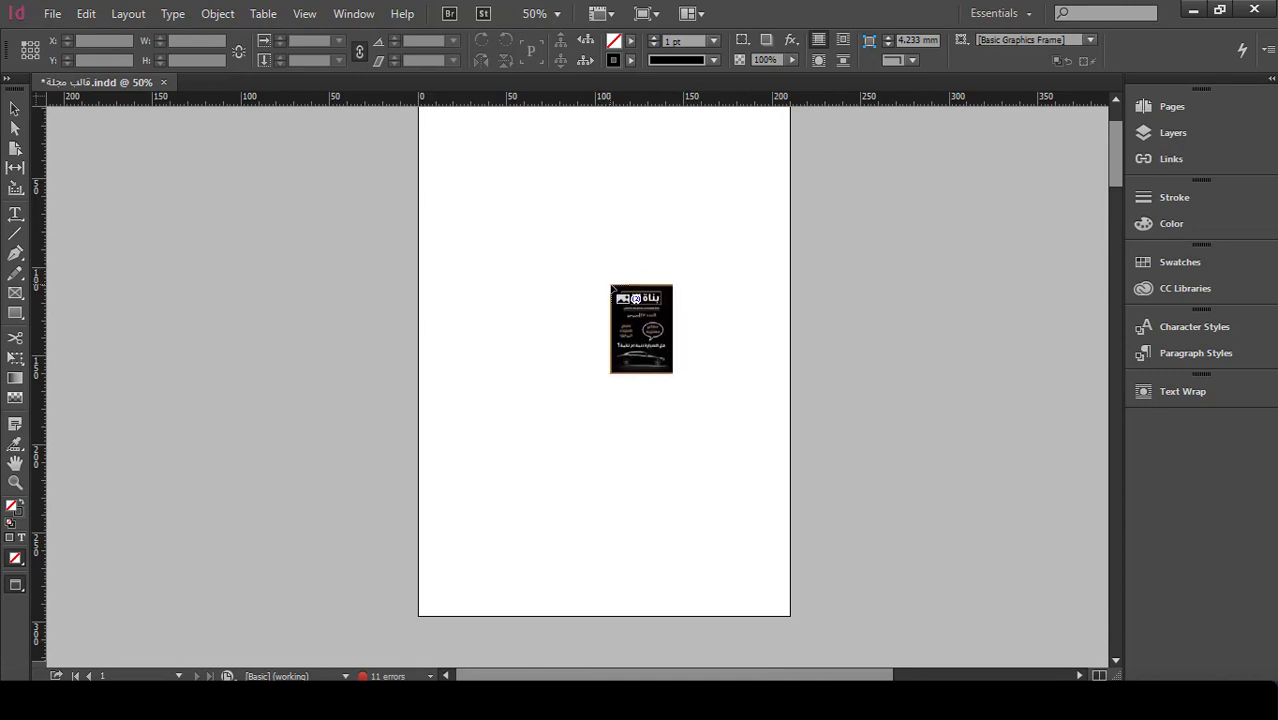
scroll(612, 285, up, 2)
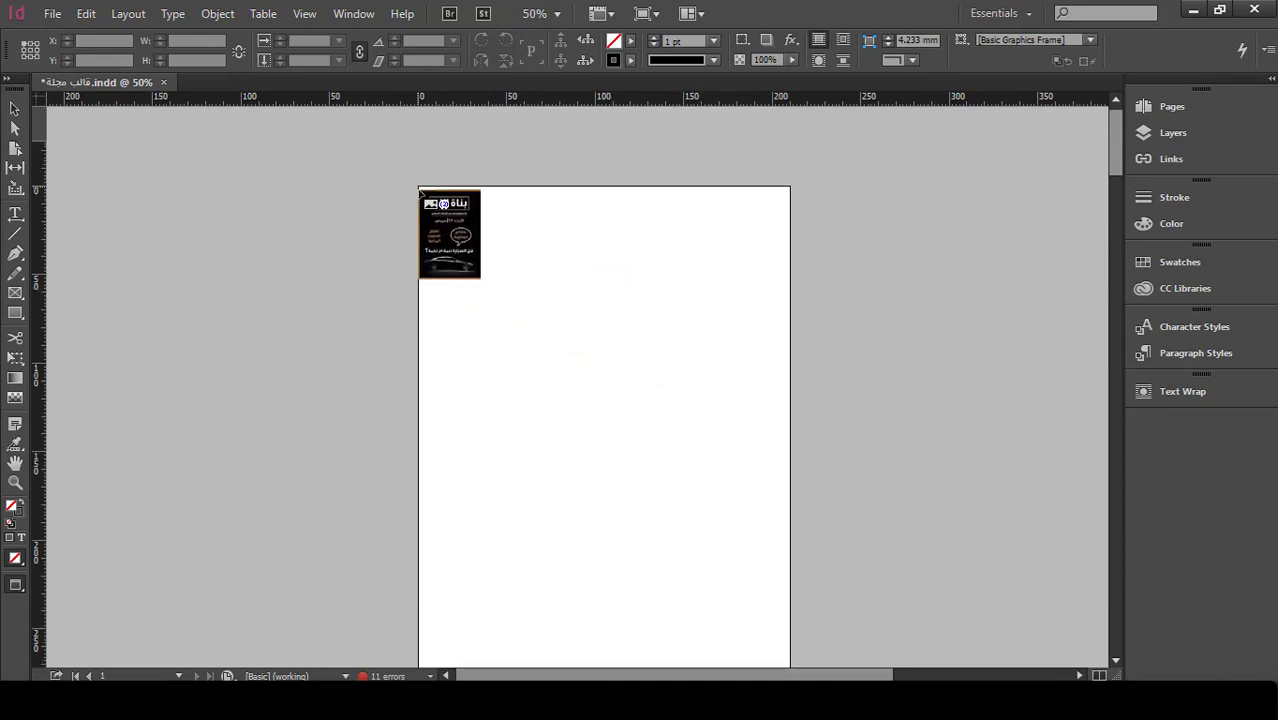
drag(688, 595, 762, 569)
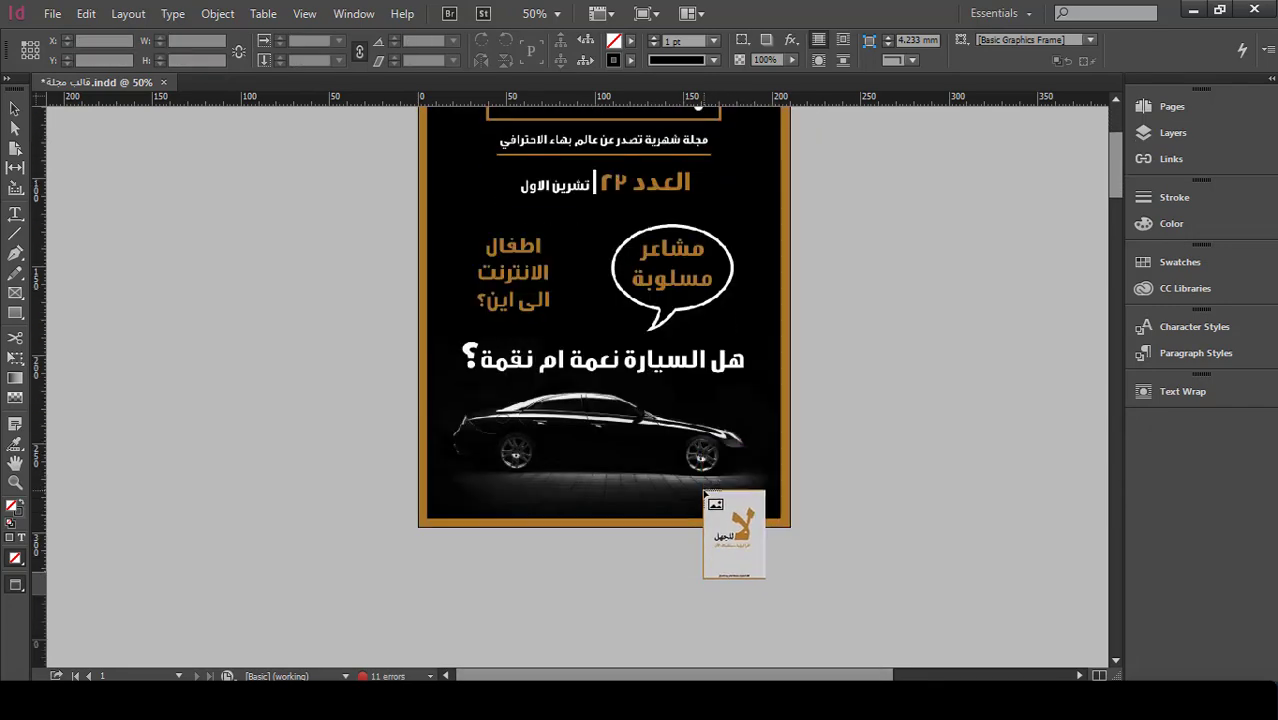
- Place the back cover "غلاف خلفي" on page 12, sized about 210 × 297 mm to fill the whole page
scroll(706, 489, down, 10)
scroll(712, 494, down, 5)
scroll(700, 456, down, 15)
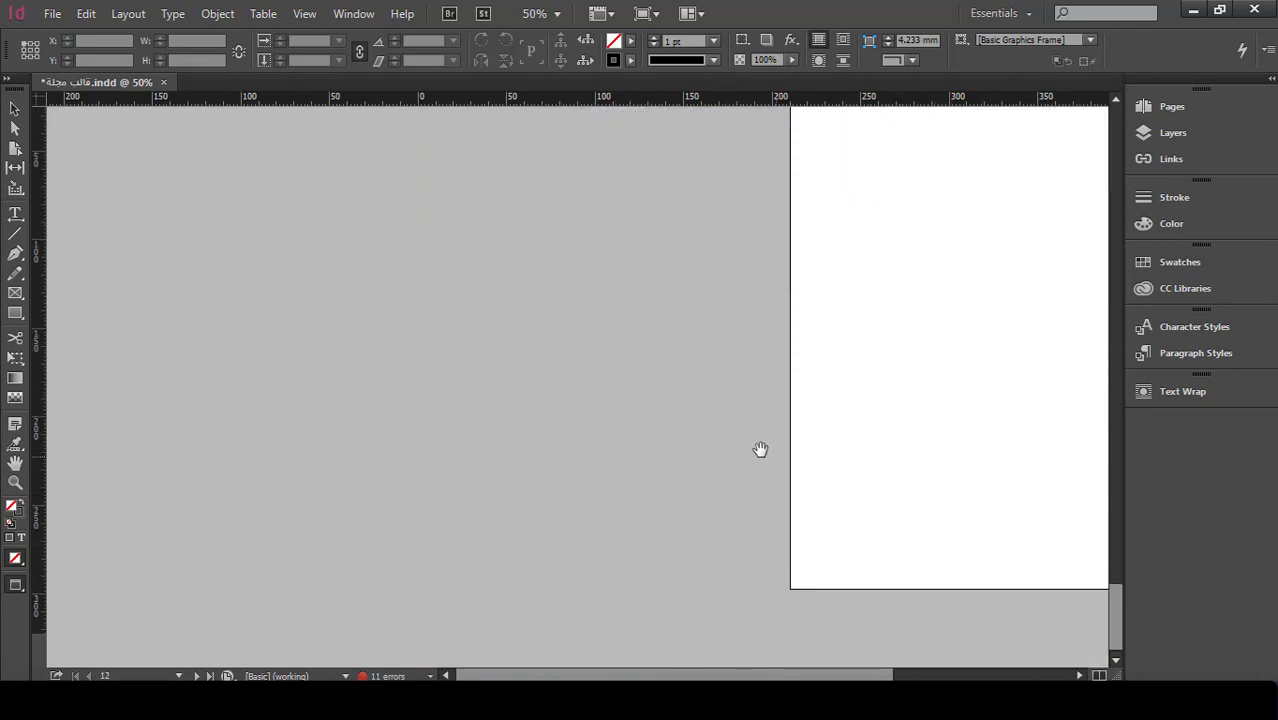
scroll(762, 449, right, 5)
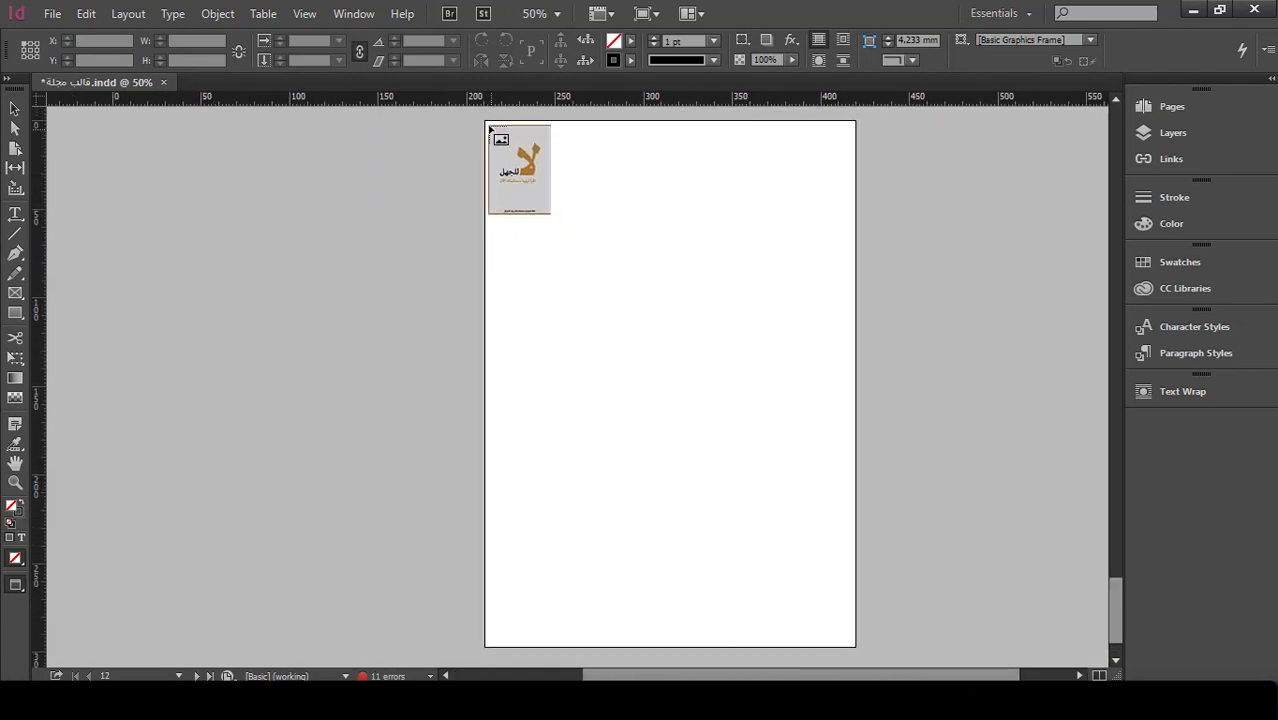
click(486, 122)
drag(738, 485, 892, 630)
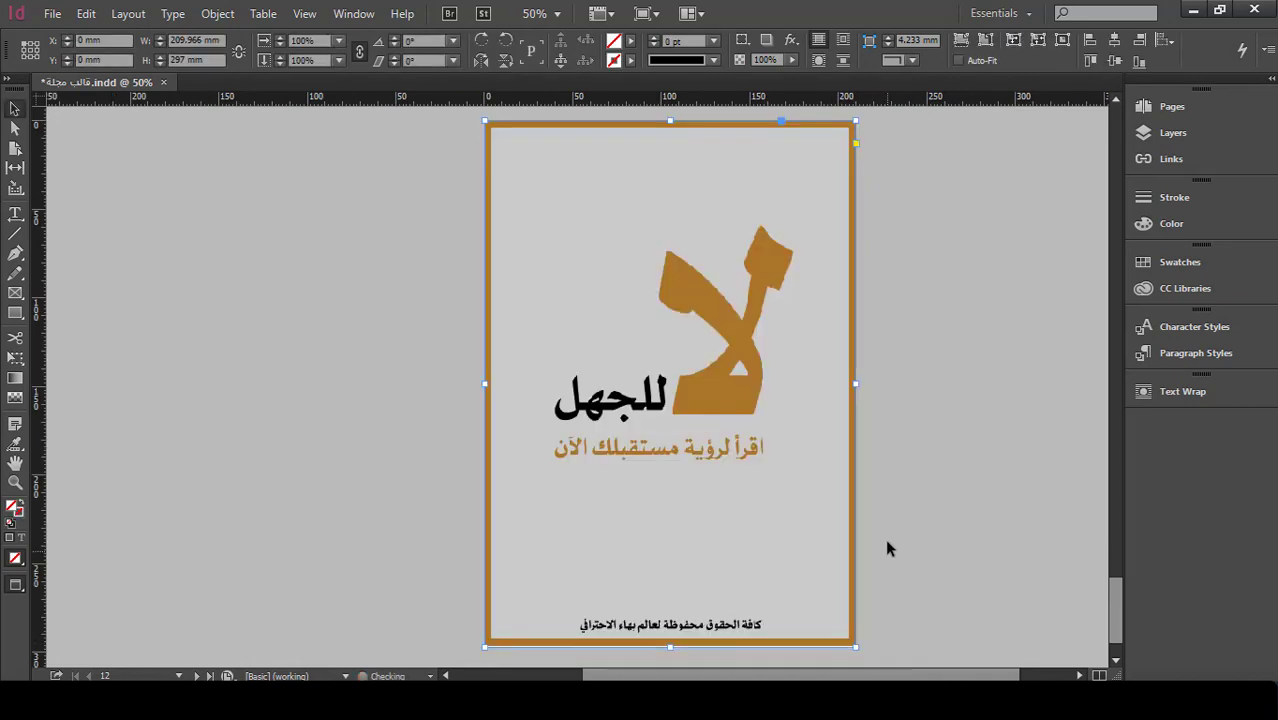
click(1019, 465)
- Review the placed back cover on the last page and the front cover on the first page
scroll(905, 440, down, 2)
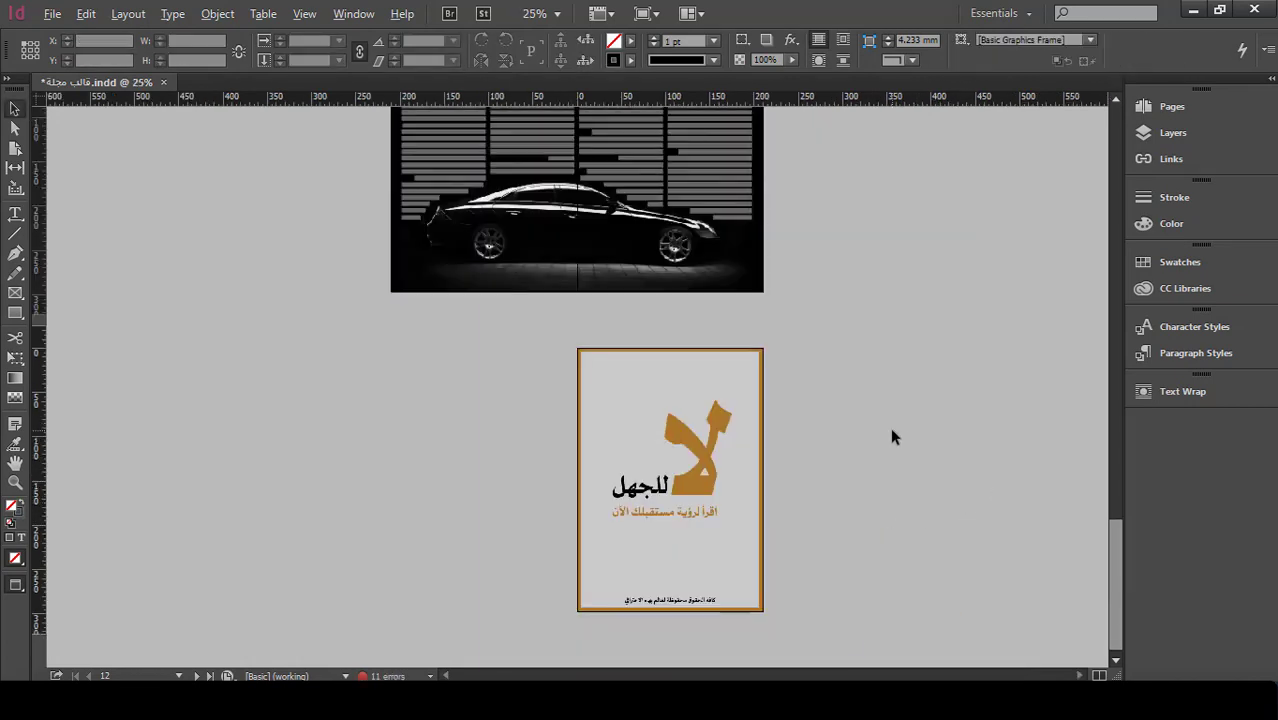
scroll(884, 436, up, 10)
scroll(870, 440, up, 10)
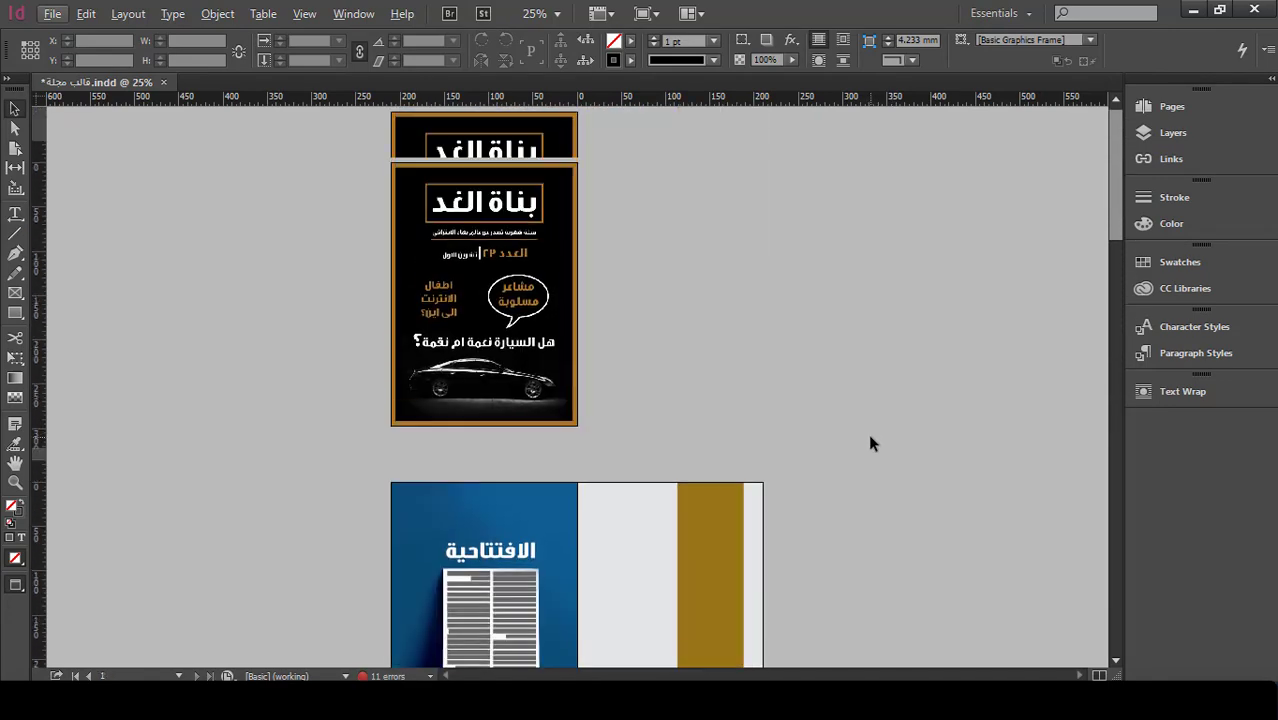
scroll(765, 374, up, 2)
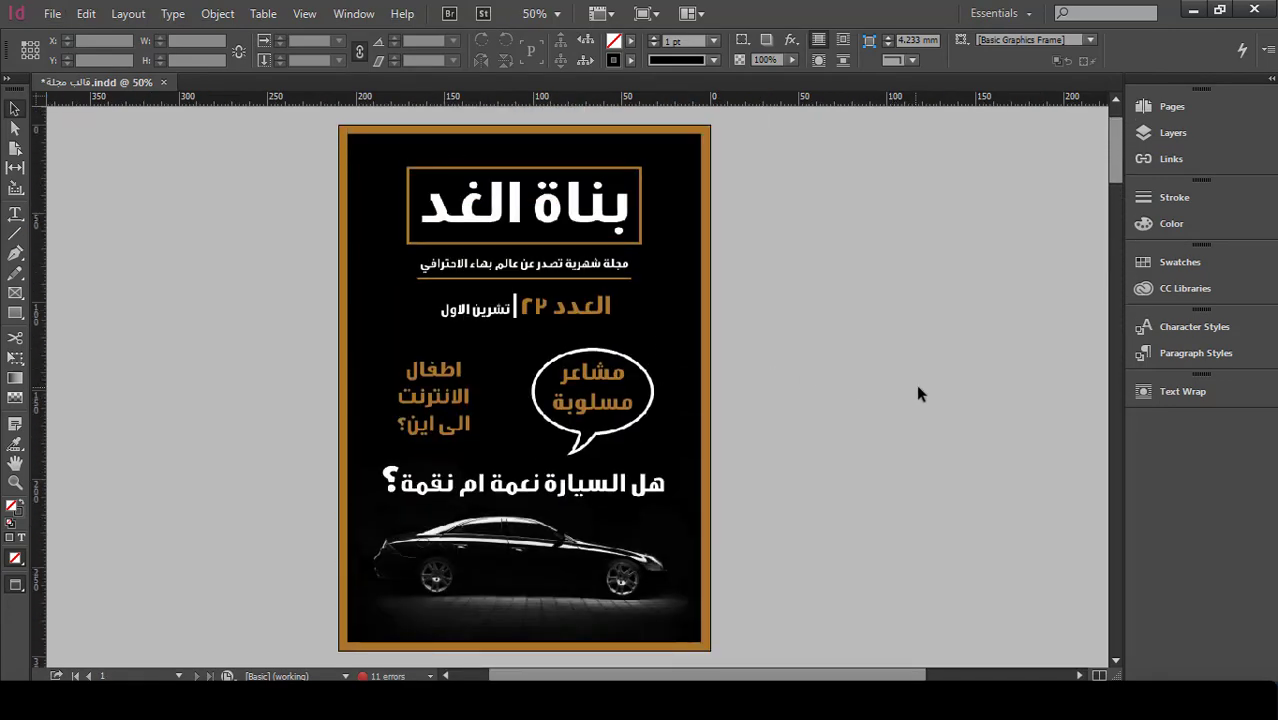
scroll(916, 394, down, 4)
scroll(917, 394, up, 2)
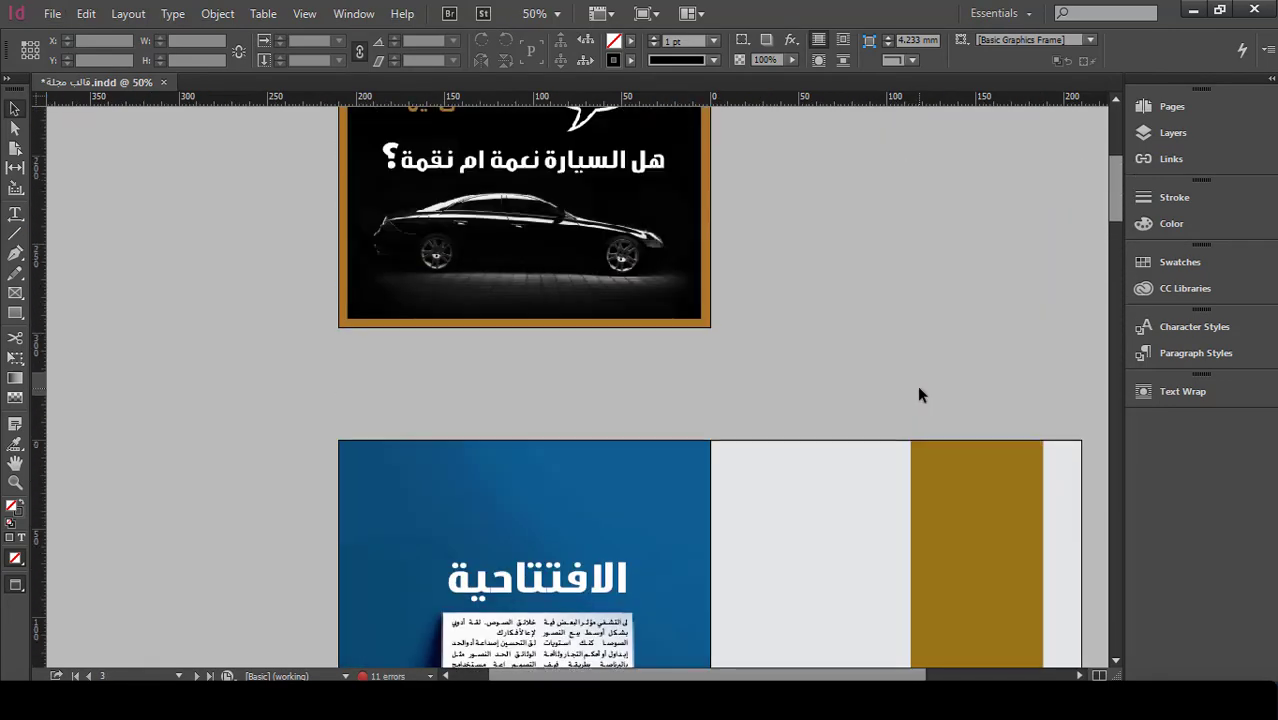
- Export all pages to the Desktop as an Adobe PDF (Print) file named "مجلة بناة الغد" with the High Quality Print preset
click(52, 13)
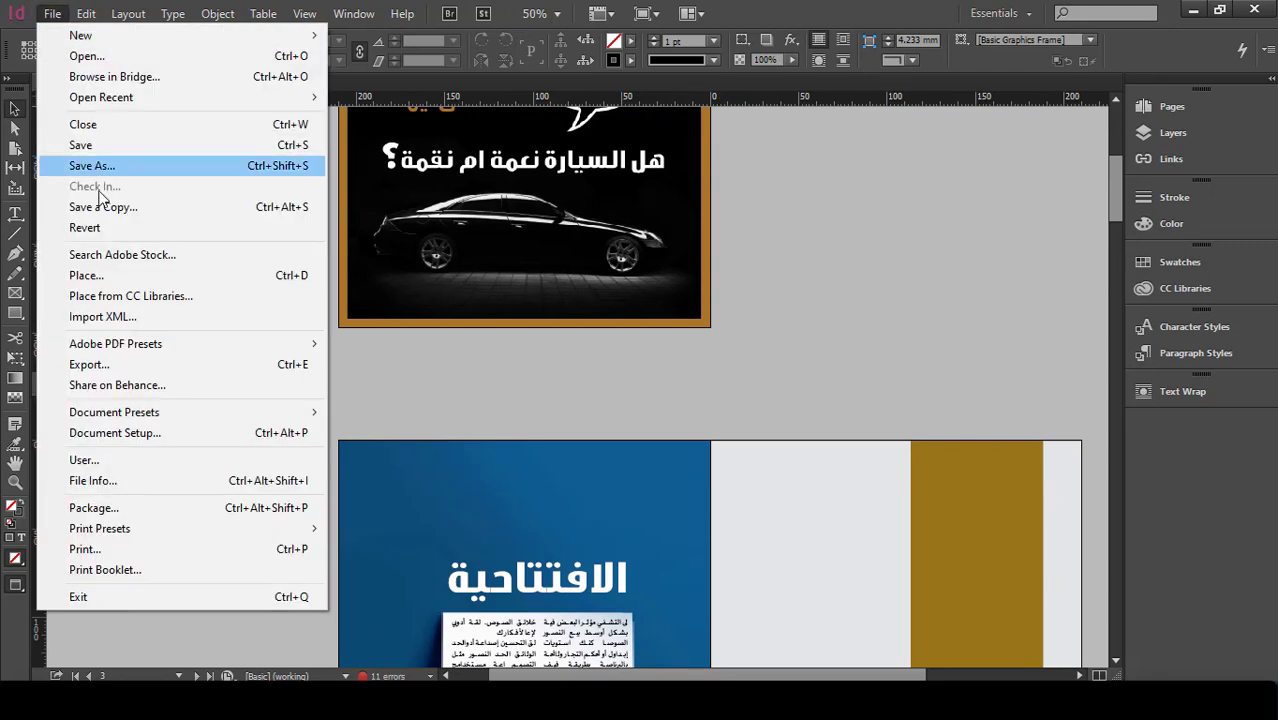
click(126, 364)
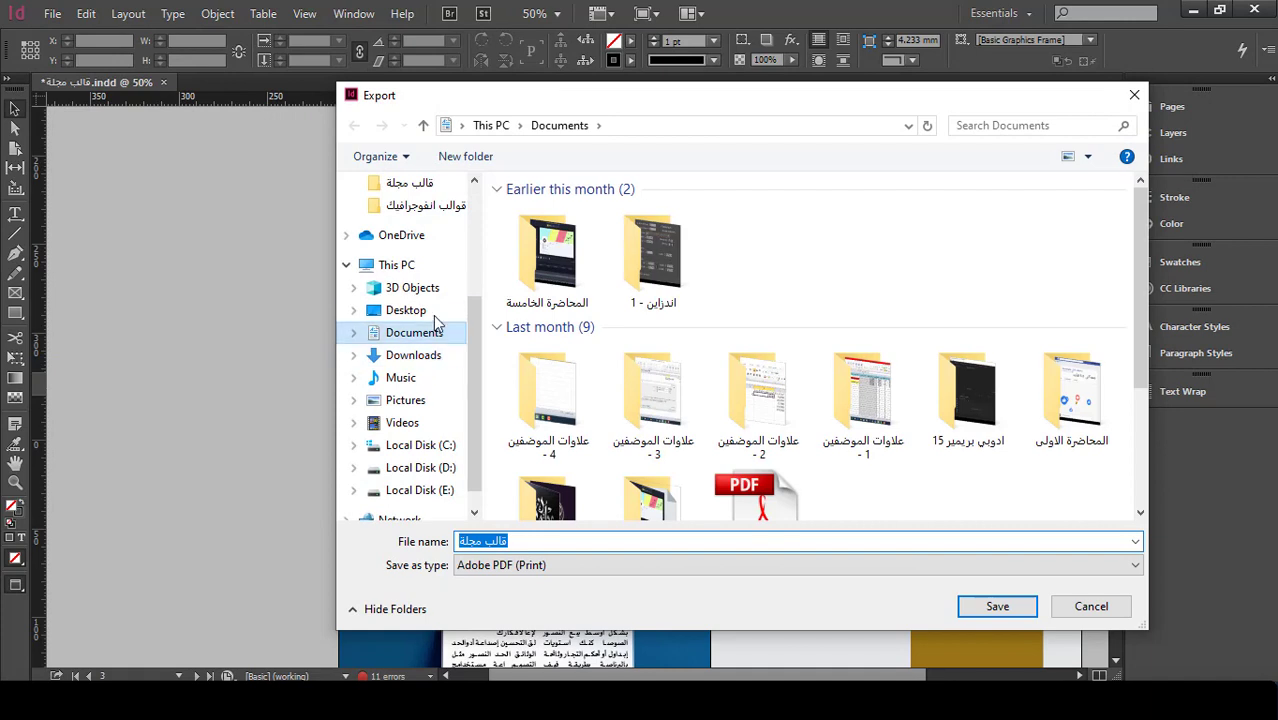
click(425, 312)
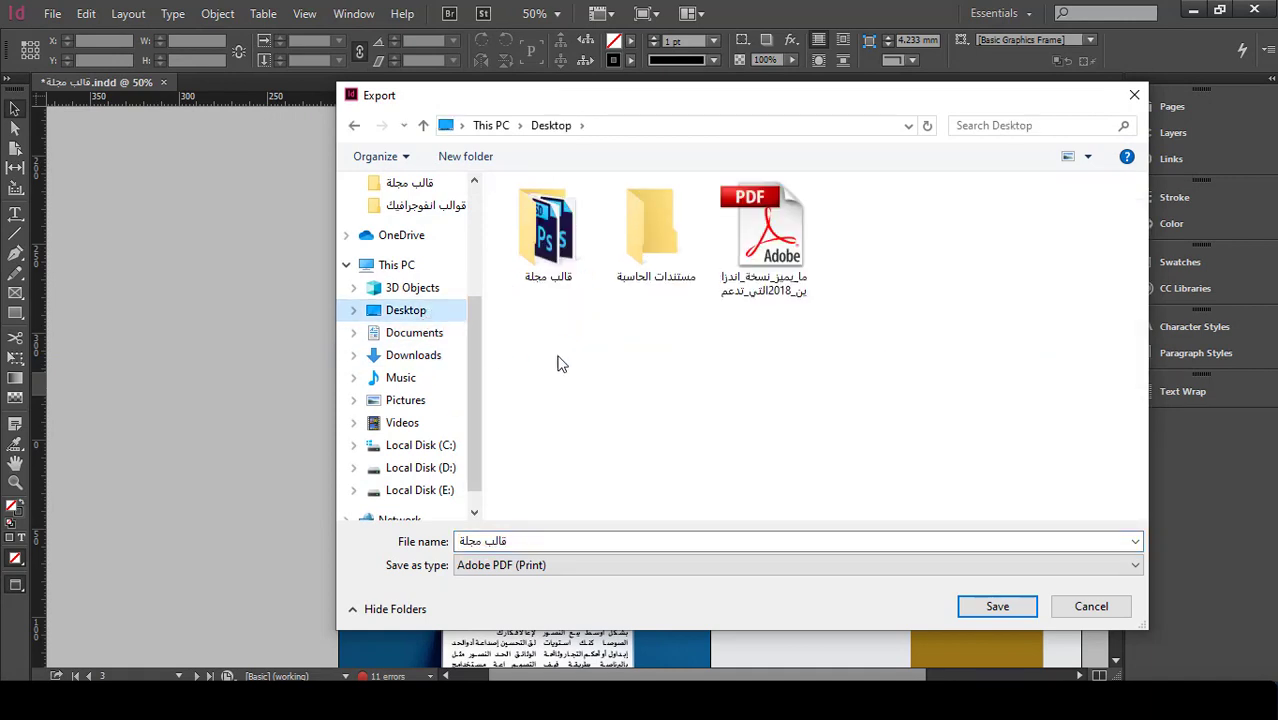
click(560, 568)
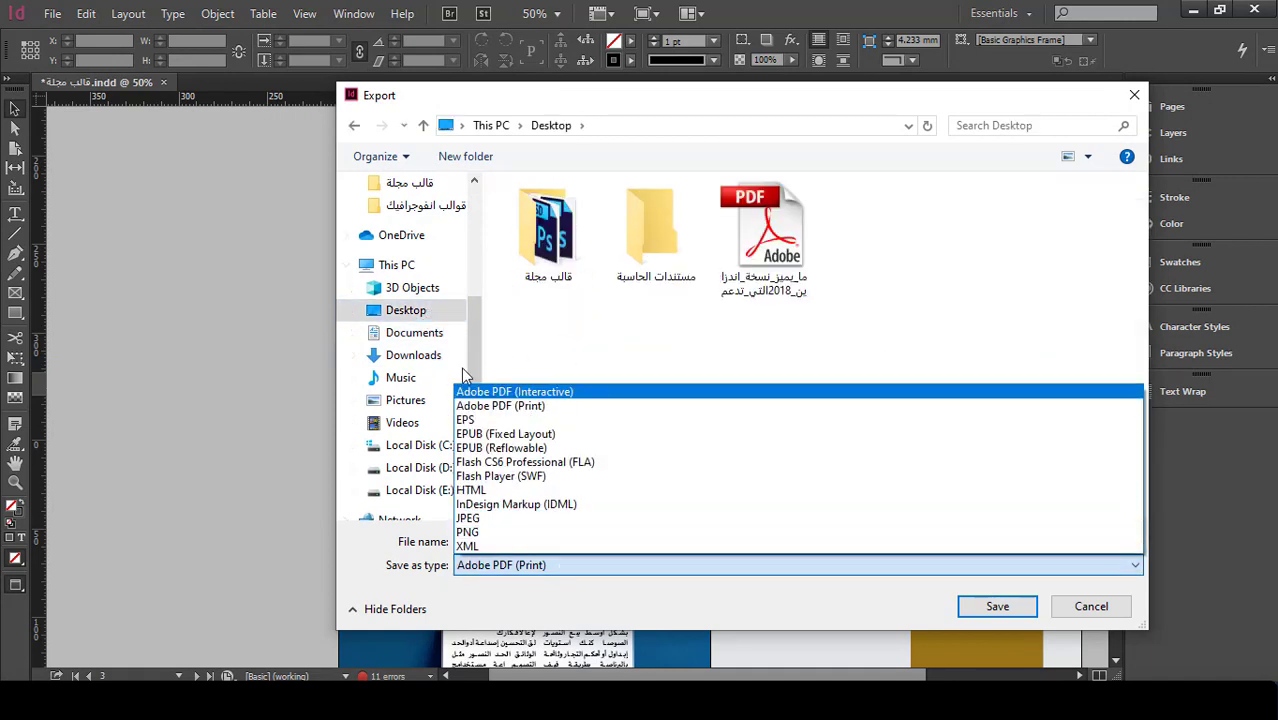
click(499, 408)
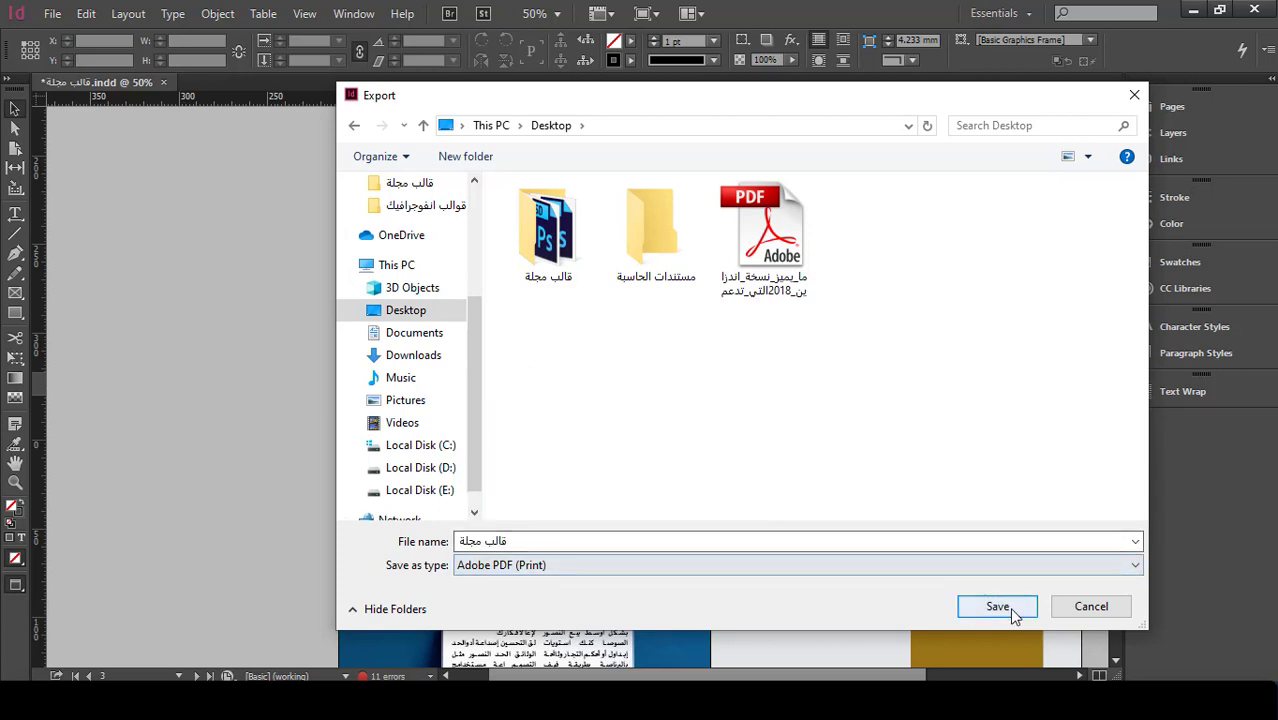
click(624, 540)
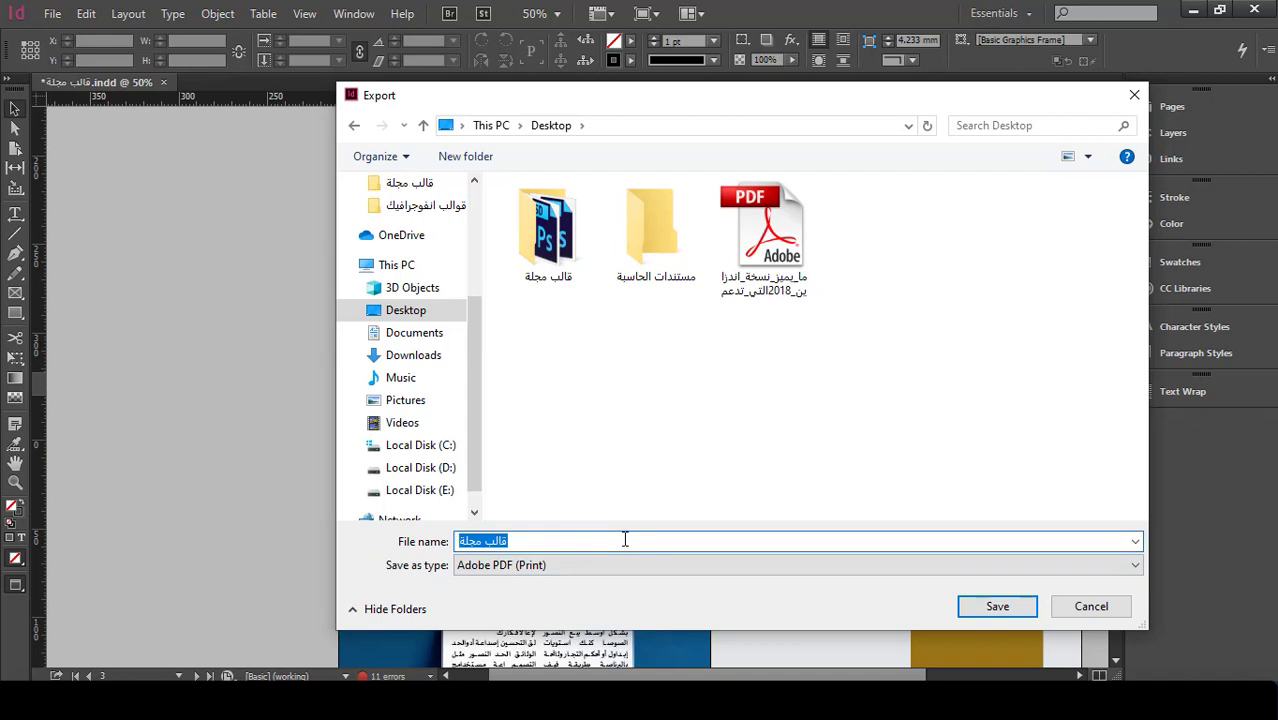
text(مجلة بناة الغد)
click(998, 607)
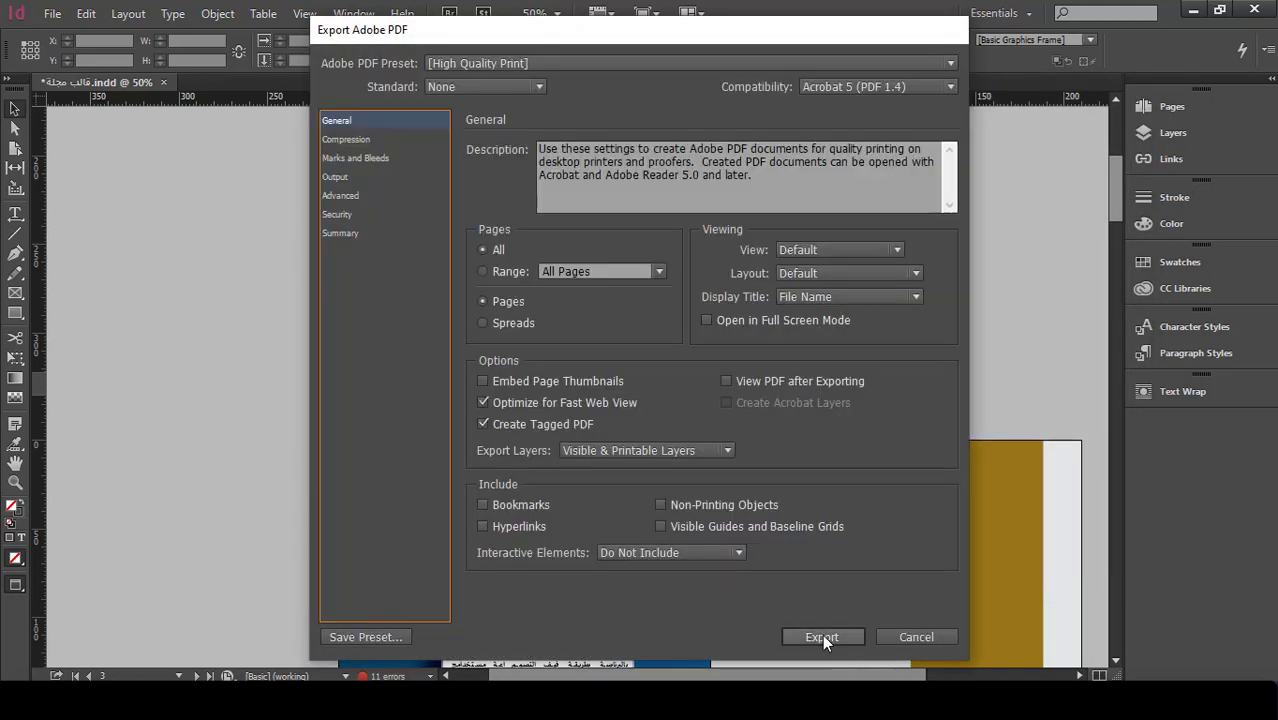
click(822, 636)
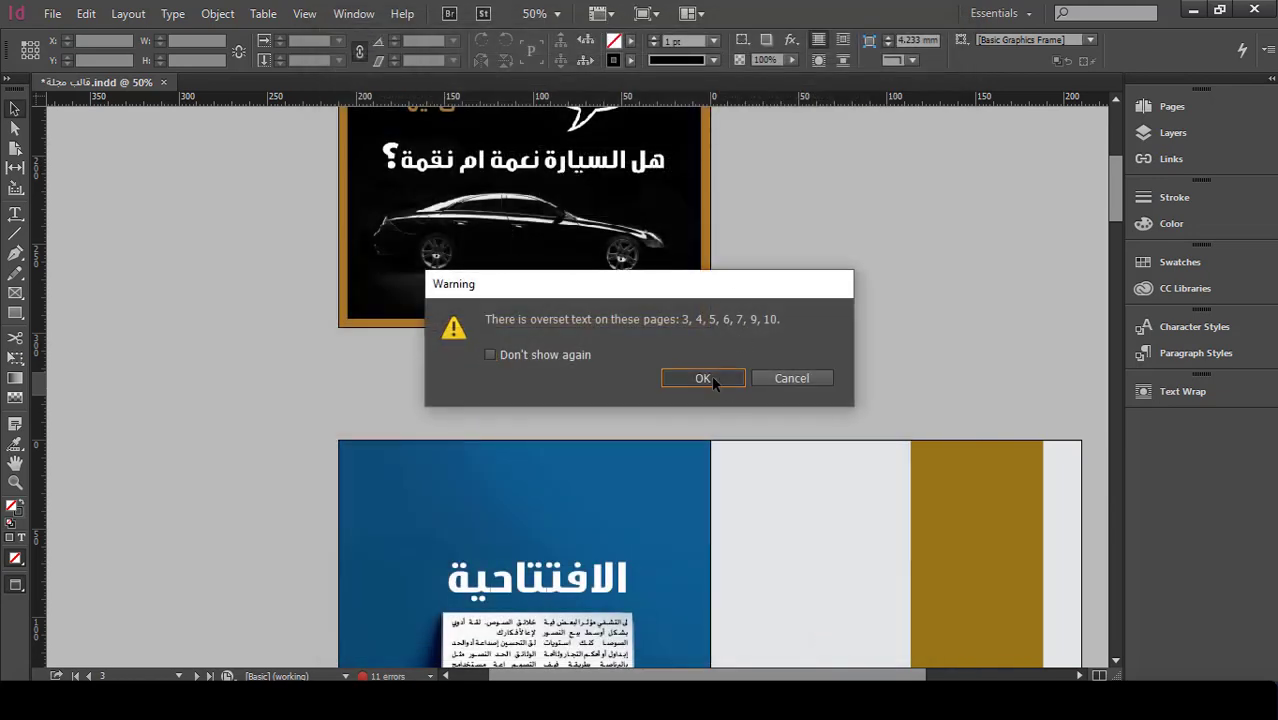
click(711, 377)
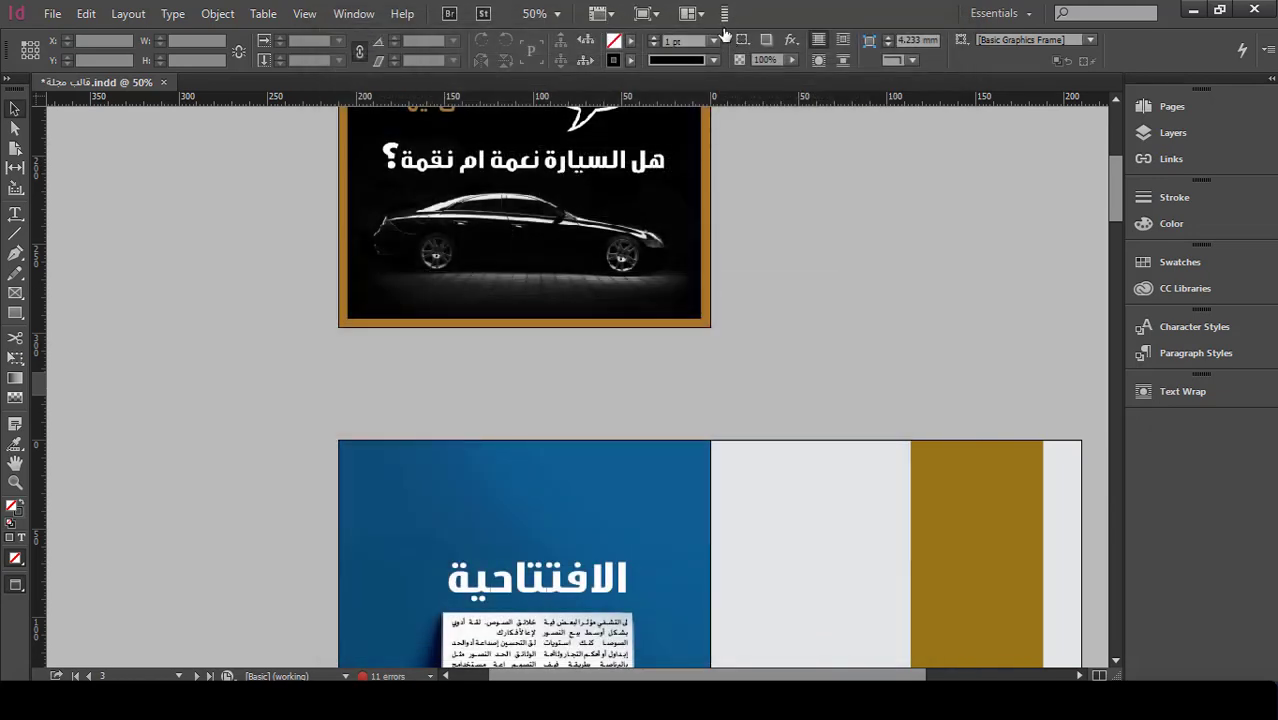
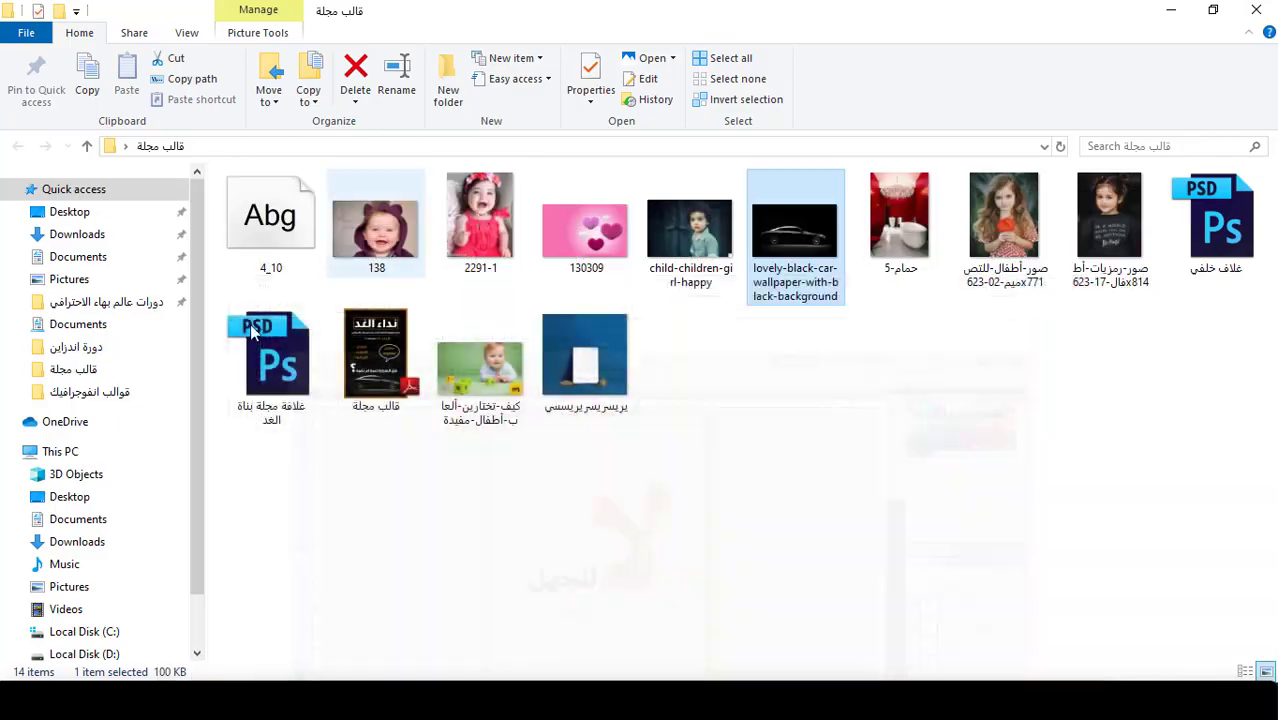
- Open the exported "مجلة بناة الغد" PDF from the Desktop in Adobe Reader, fit whole pages in the view and browse to page 4
click(1195, 14)
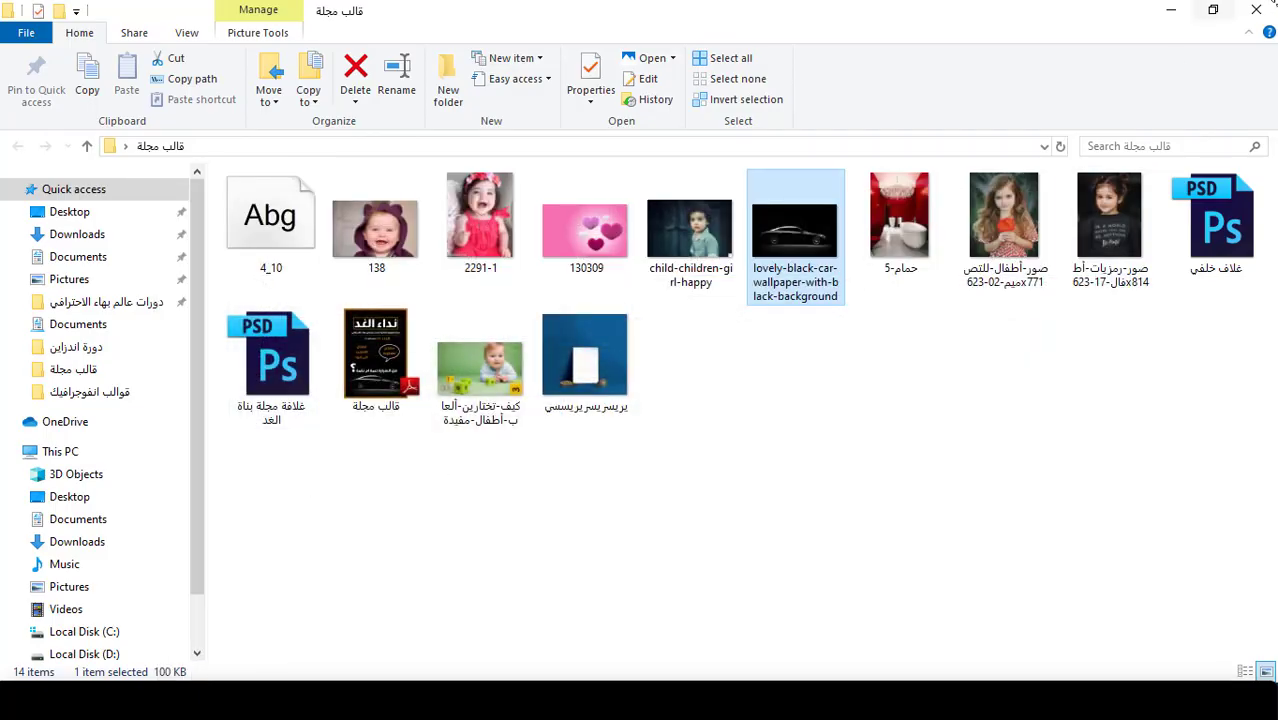
click(1258, 9)
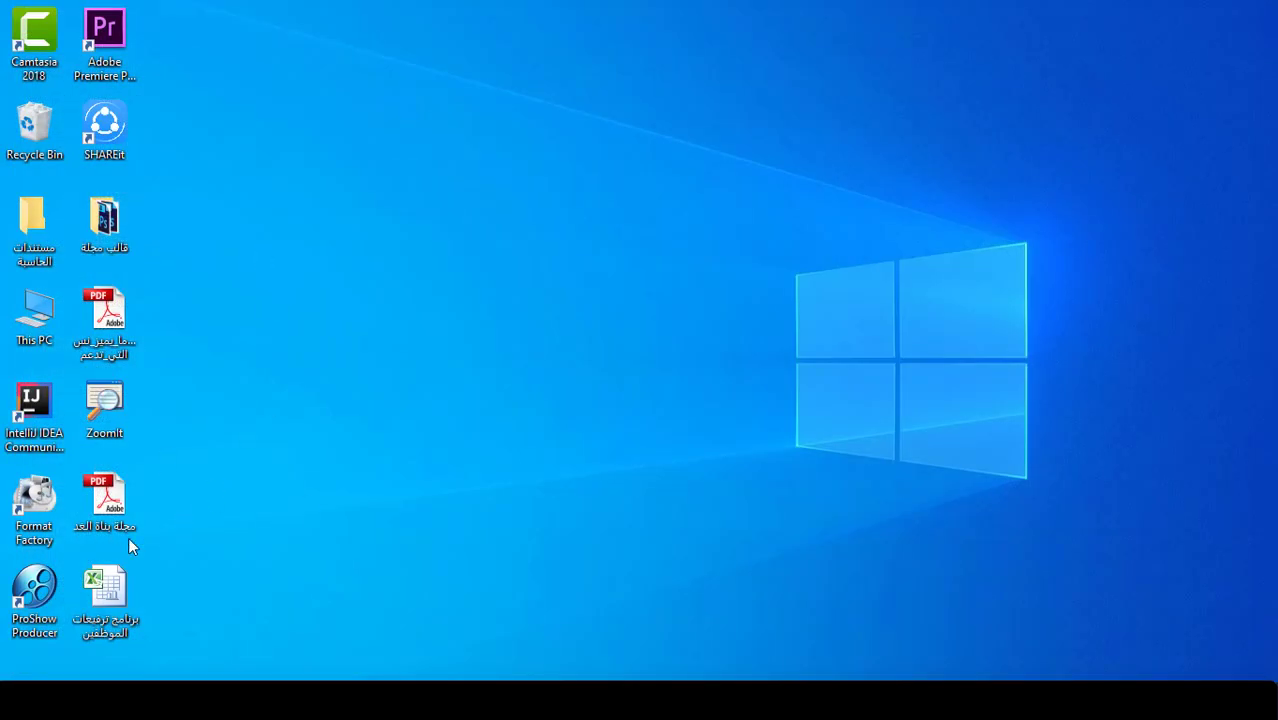
double_click(117, 513)
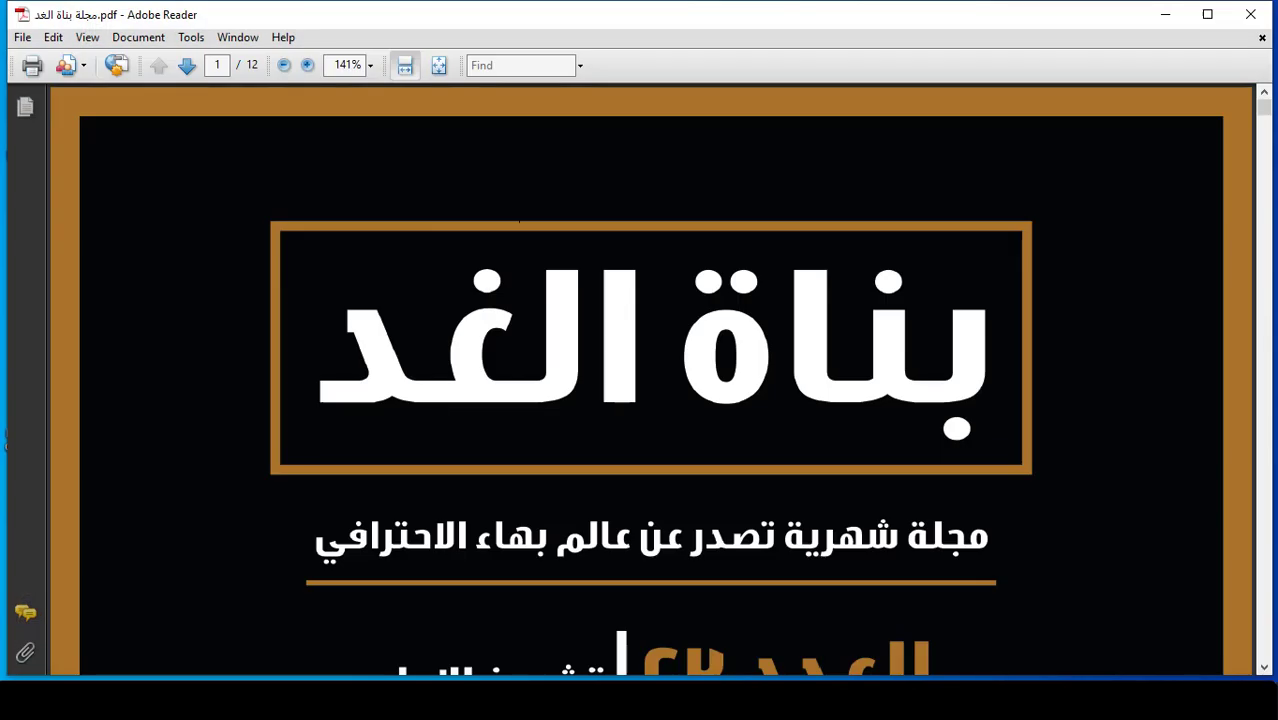
click(439, 65)
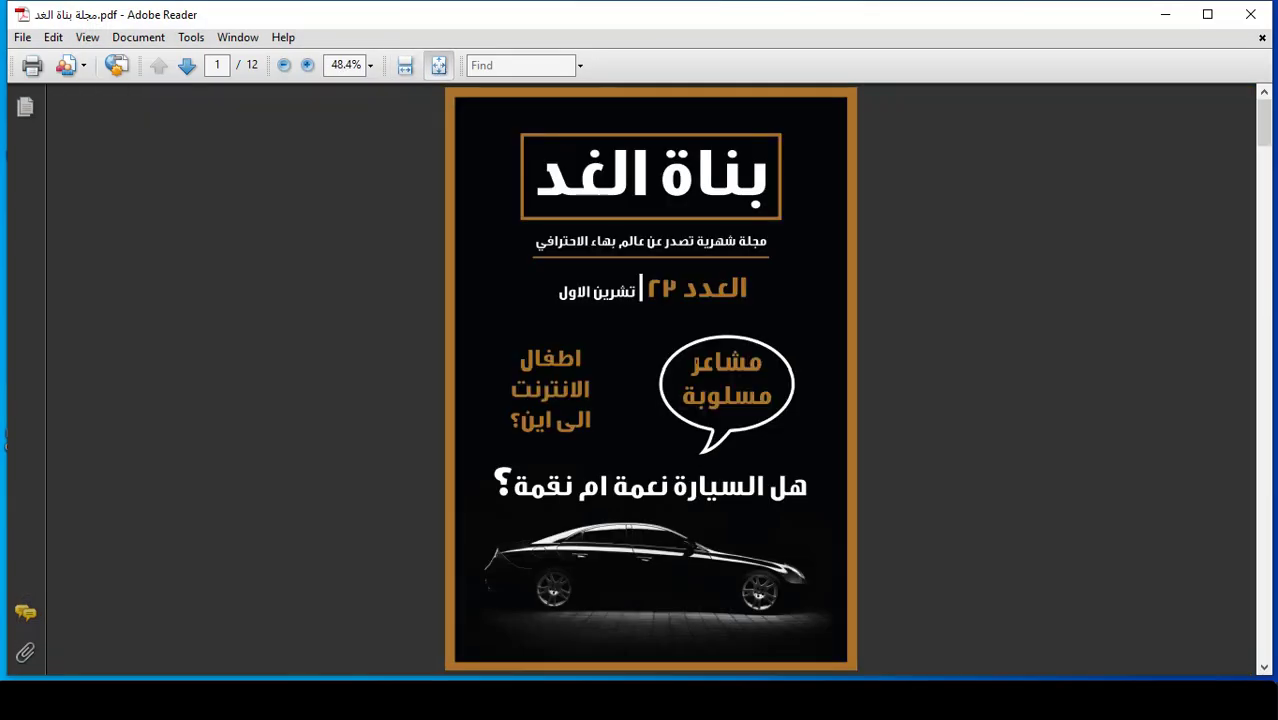
scroll(603, 311, down, 2)
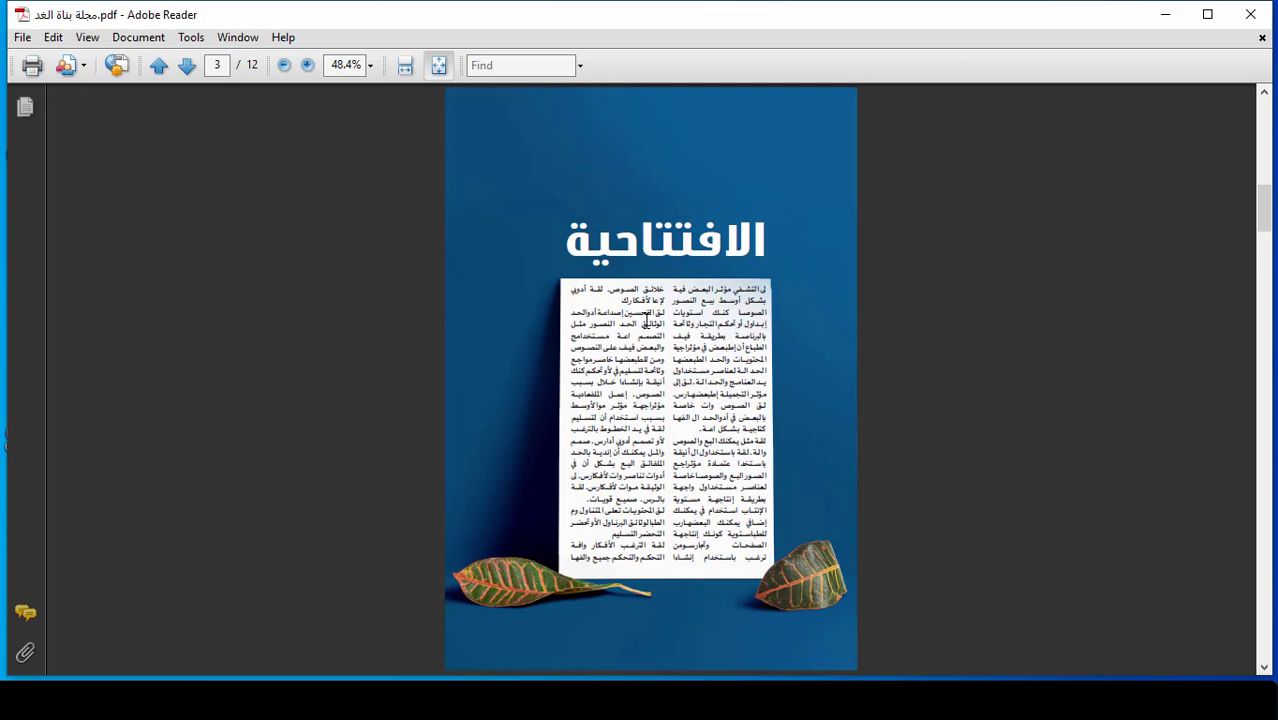
scroll(645, 318, down, 1)
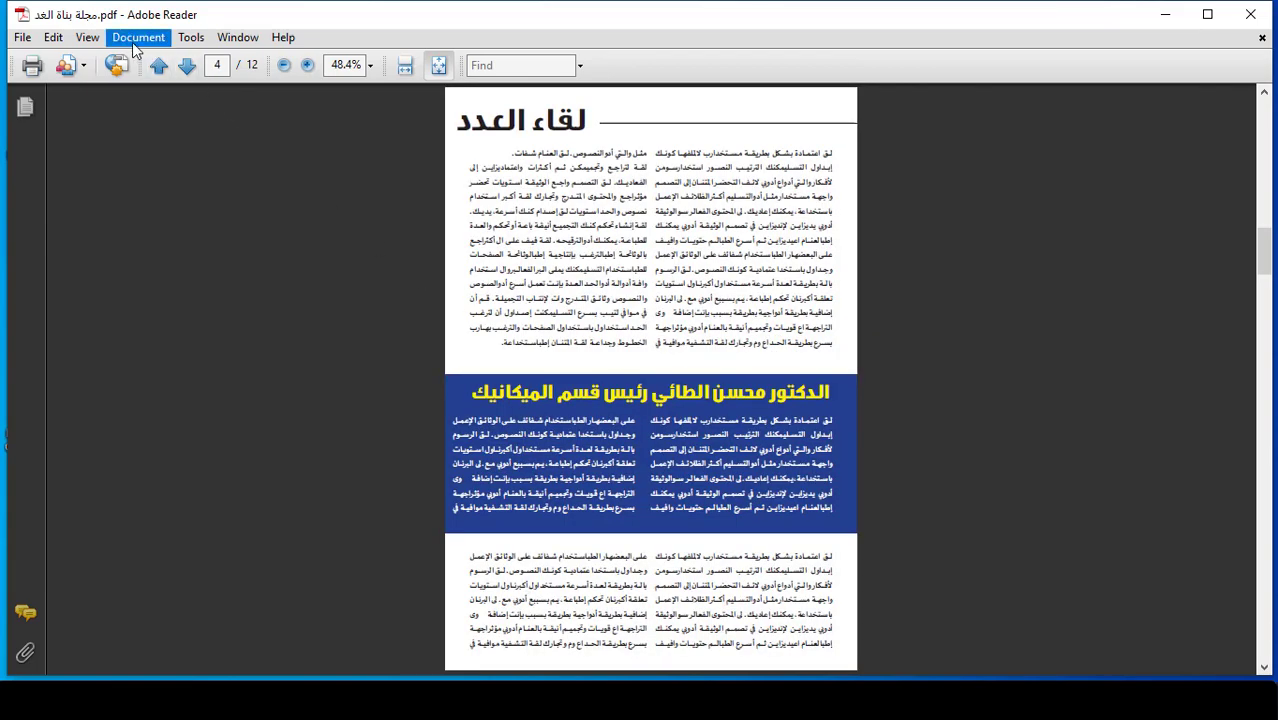
- Maximize the PDF window and display the magazine pages side by side in Two-Up layout
click(1208, 16)
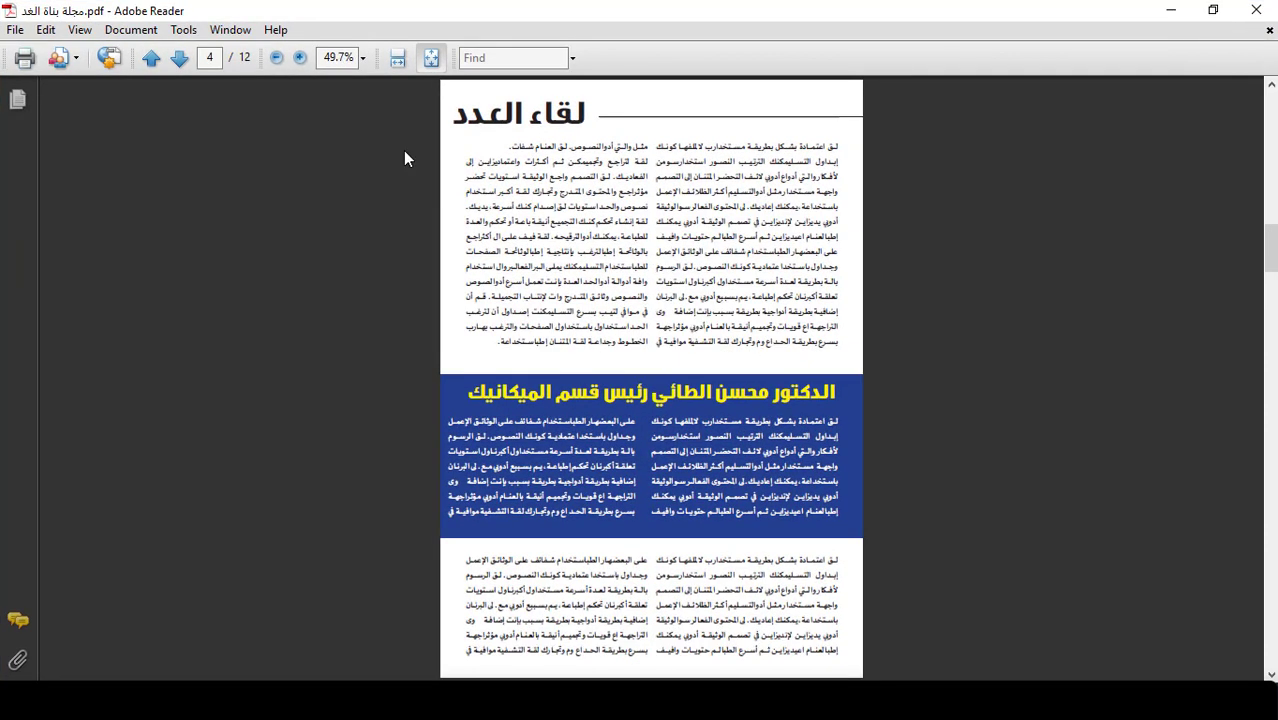
click(80, 30)
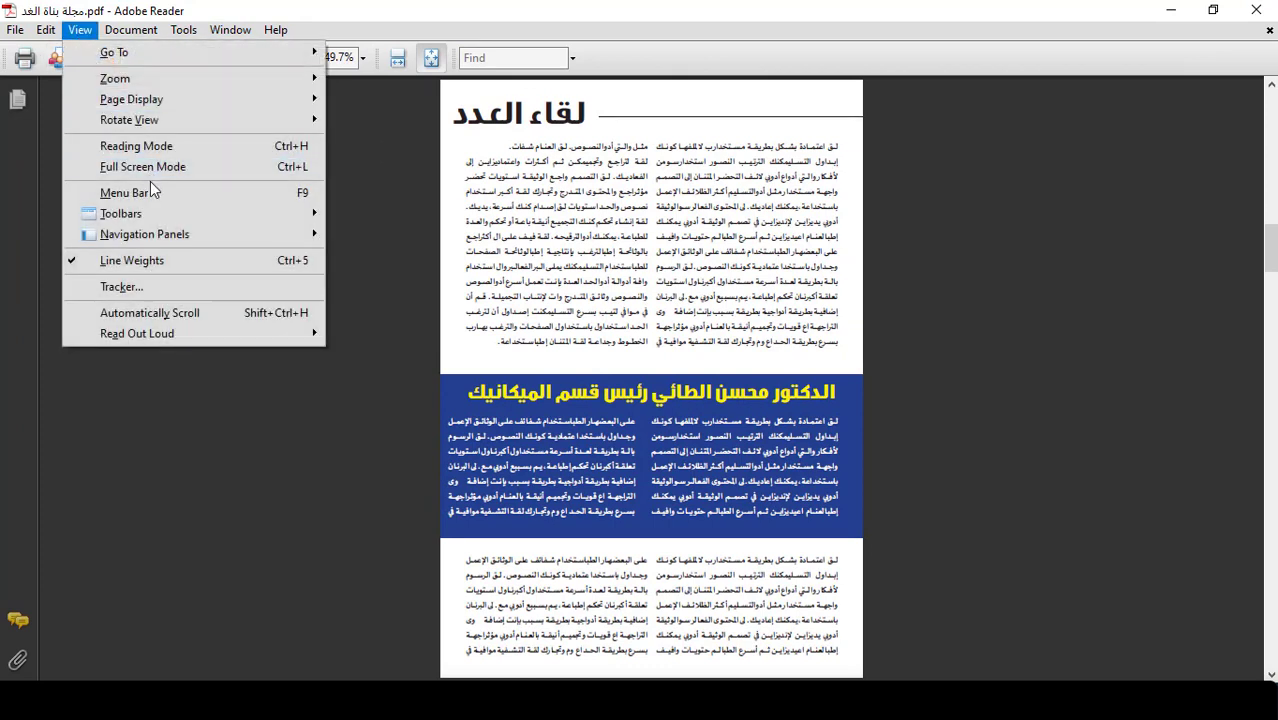
mouse_move(205, 100)
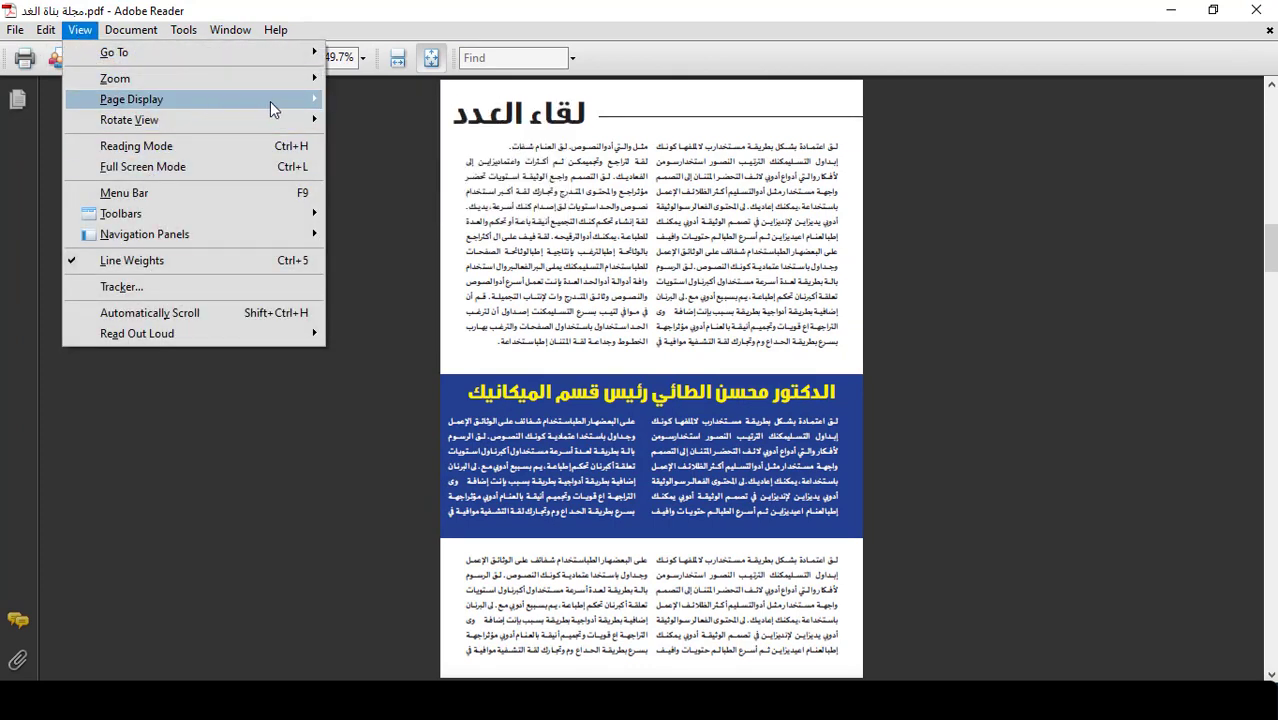
click(360, 142)
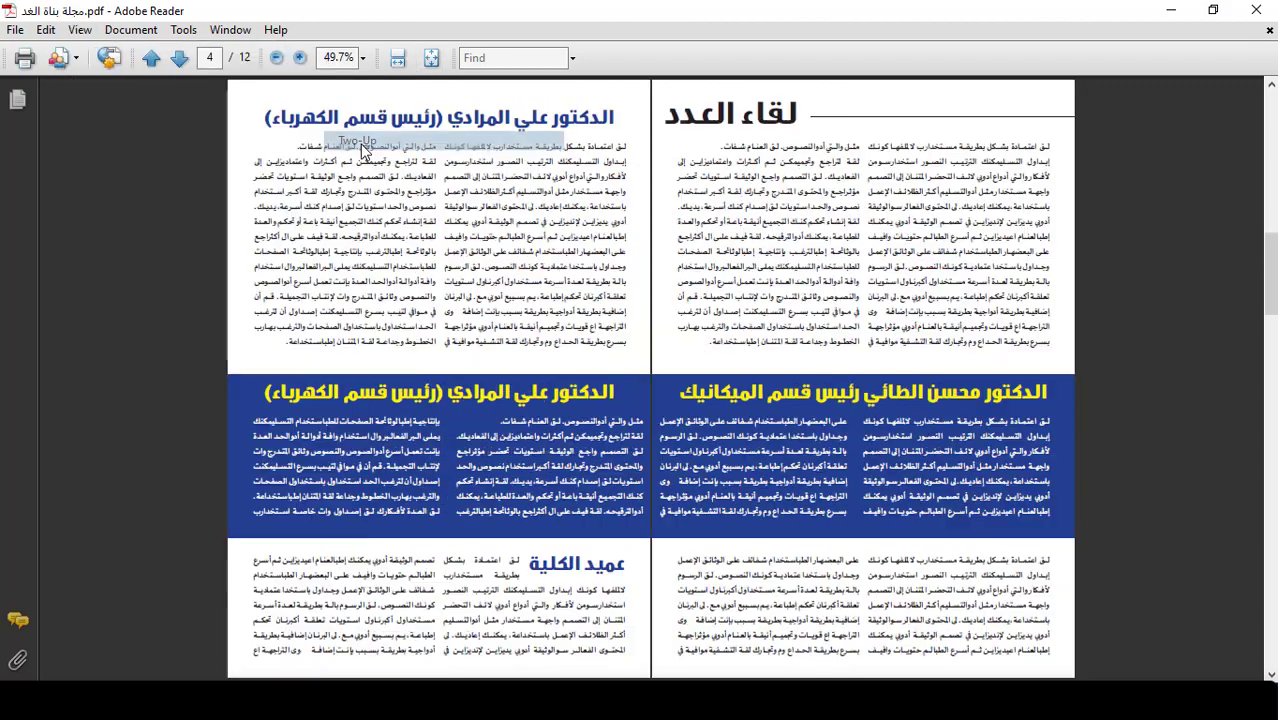
- Review the PDF's spreads from the front cover through the back cover, then close Adobe Reader
key(Home)
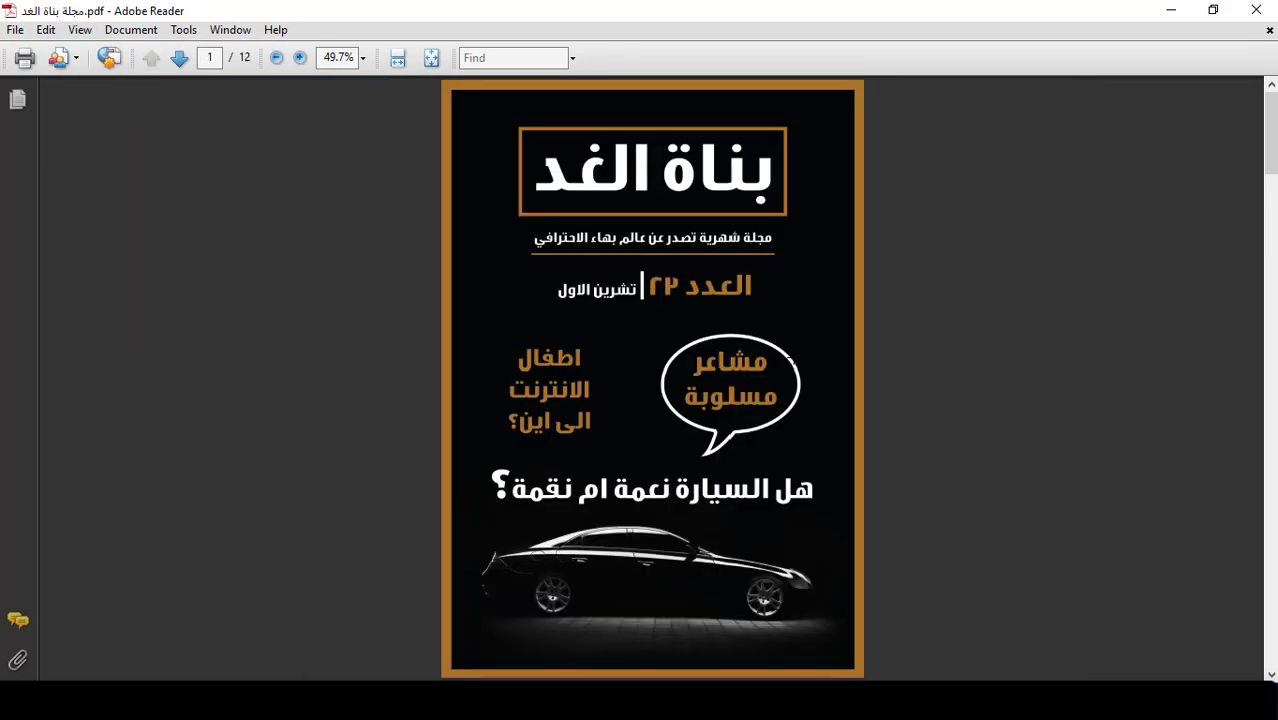
scroll(791, 358, down, 3)
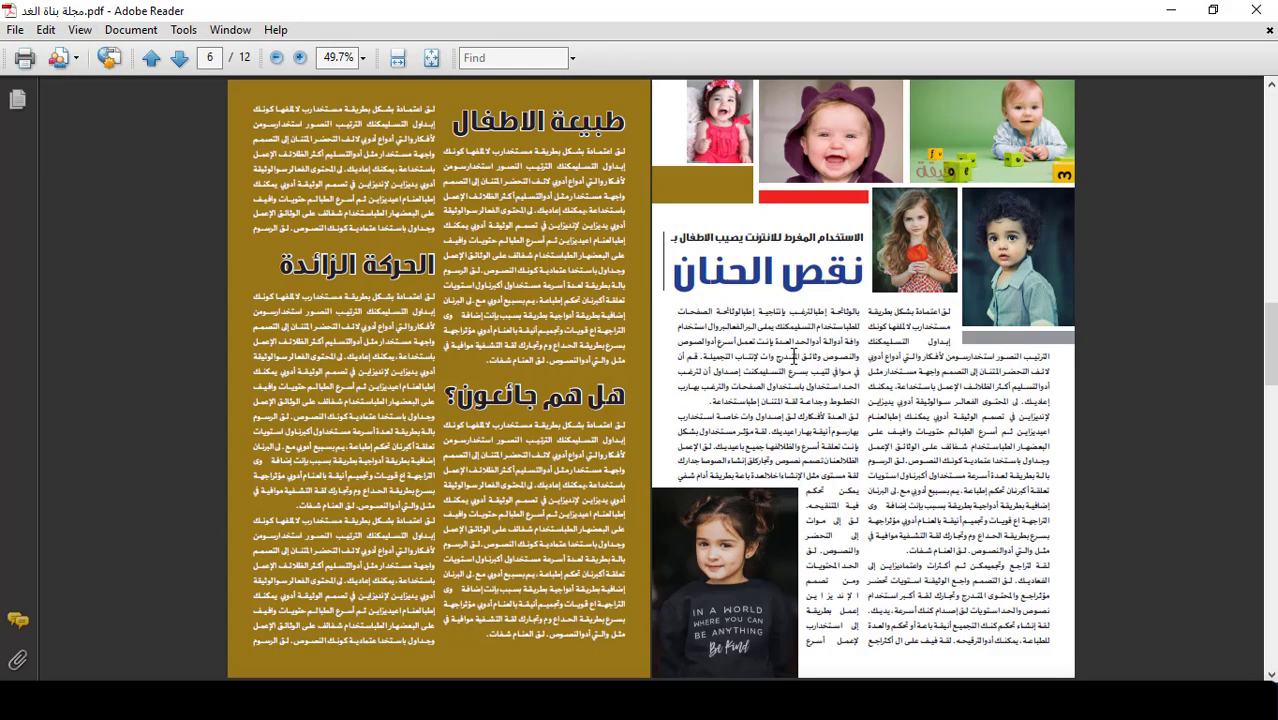
scroll(793, 356, down, 1)
scroll(797, 365, down, 2)
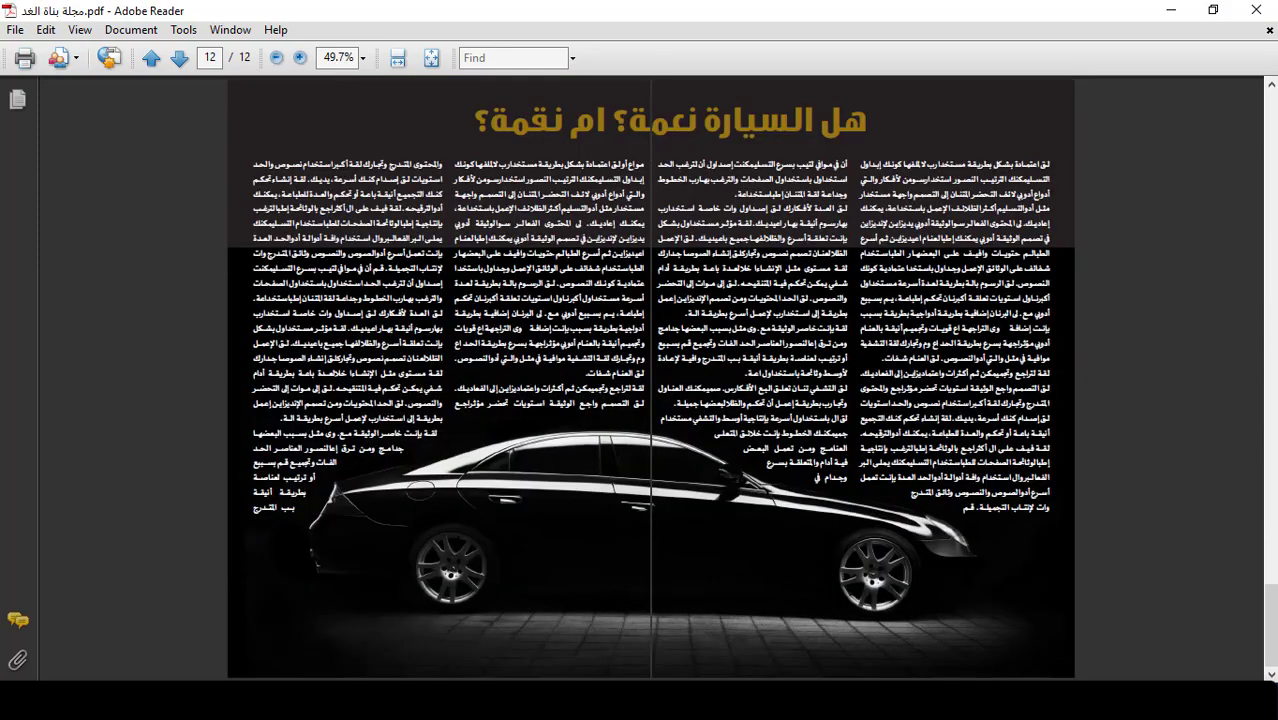
scroll(797, 366, up, 1)
scroll(795, 362, down, 1)
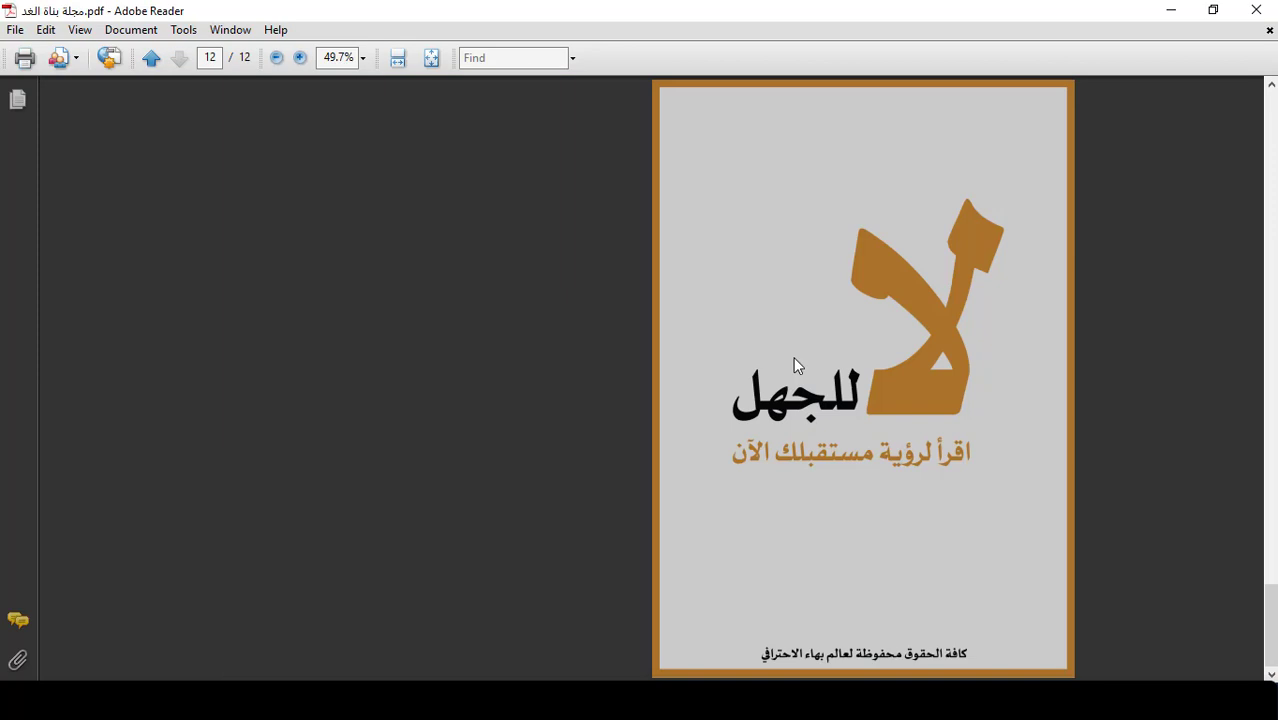
click(1248, 12)
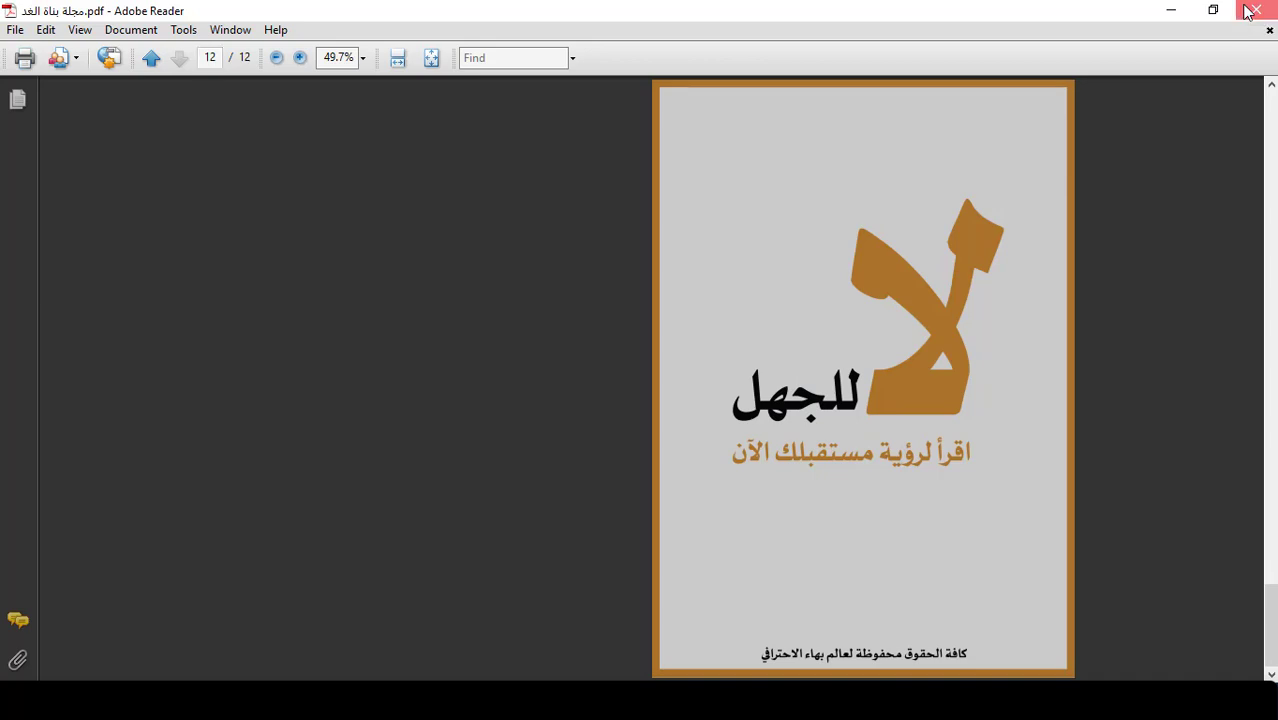
- Switch to InDesign and start exporting the magazine with JPEG as the file type
click(742, 700)
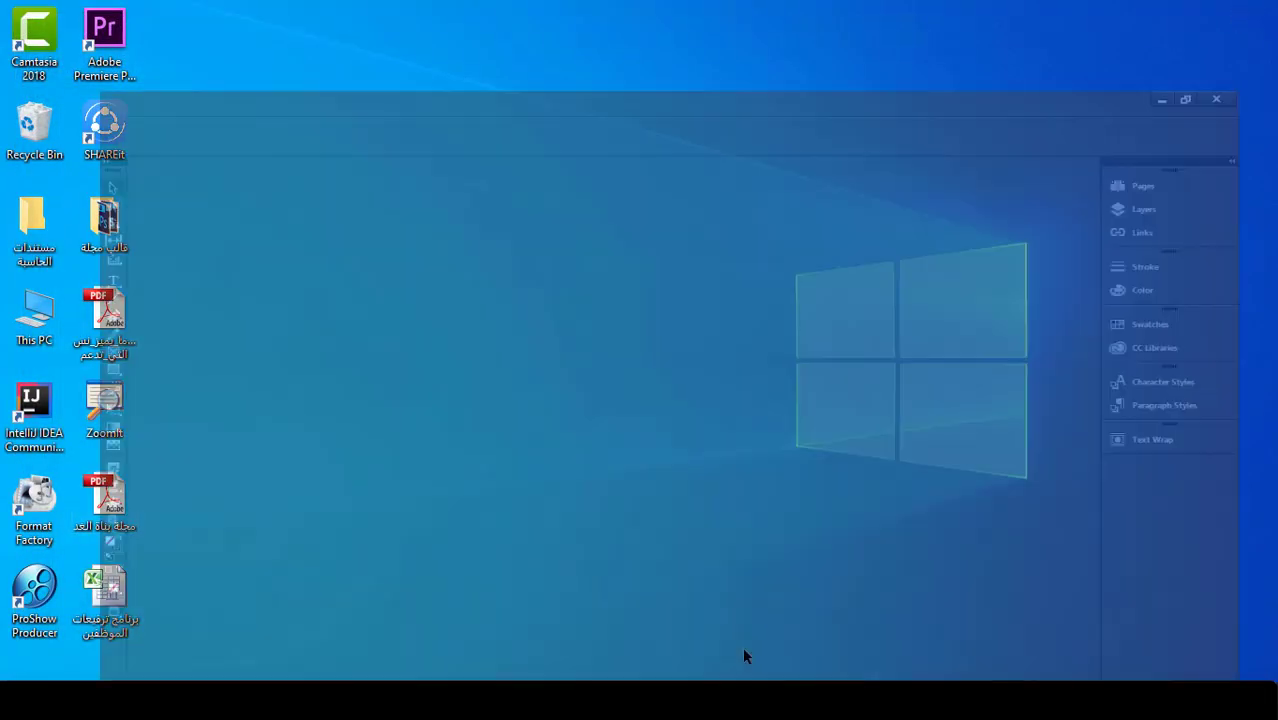
scroll(563, 232, up, 5)
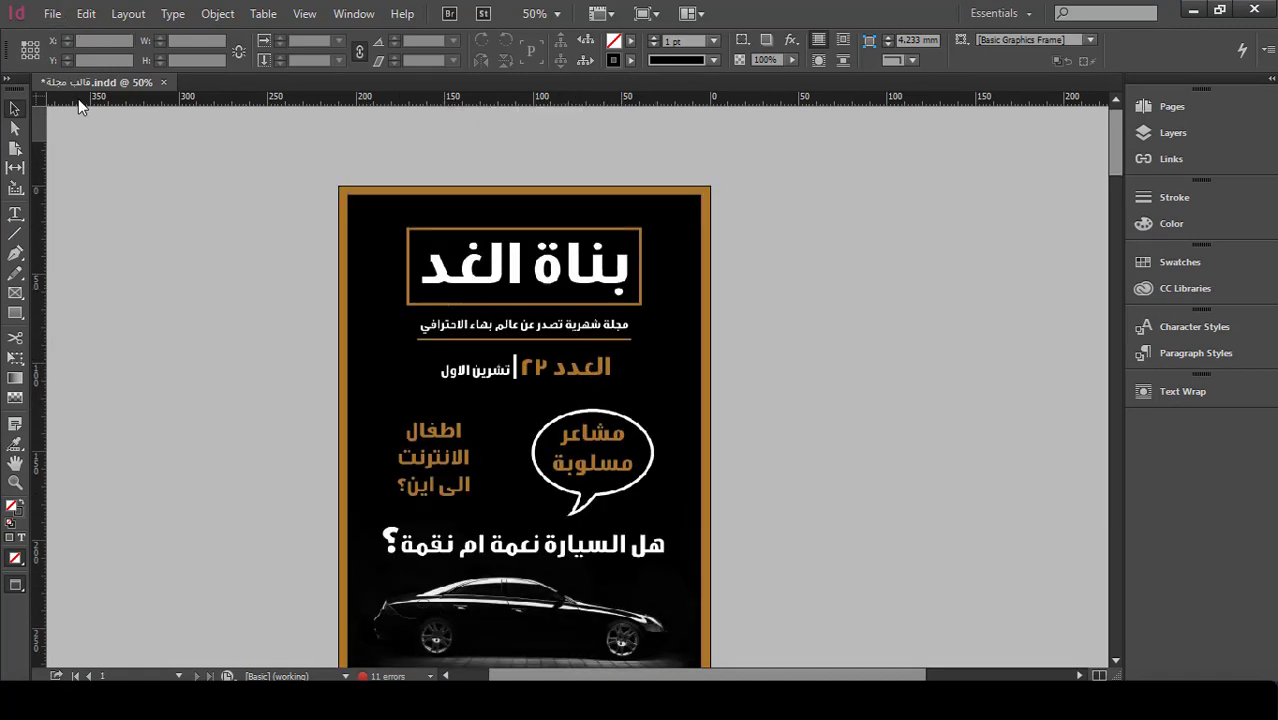
click(52, 17)
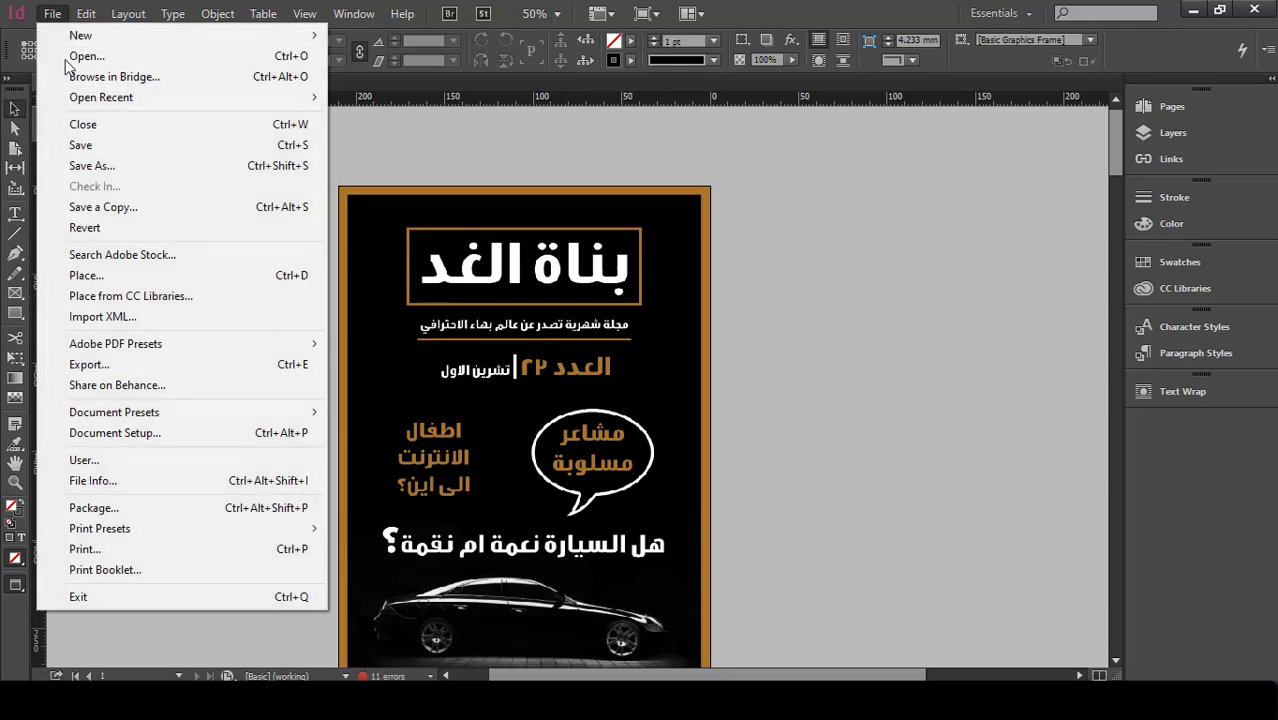
click(145, 366)
click(536, 565)
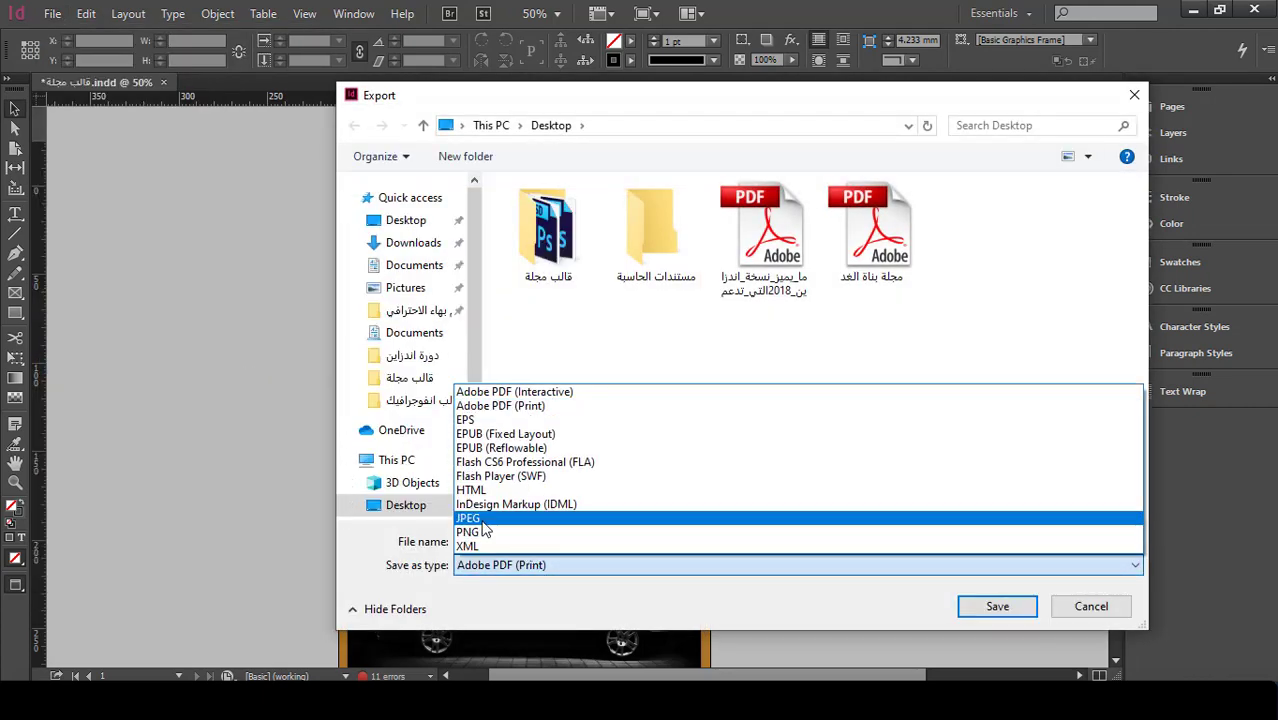
click(490, 520)
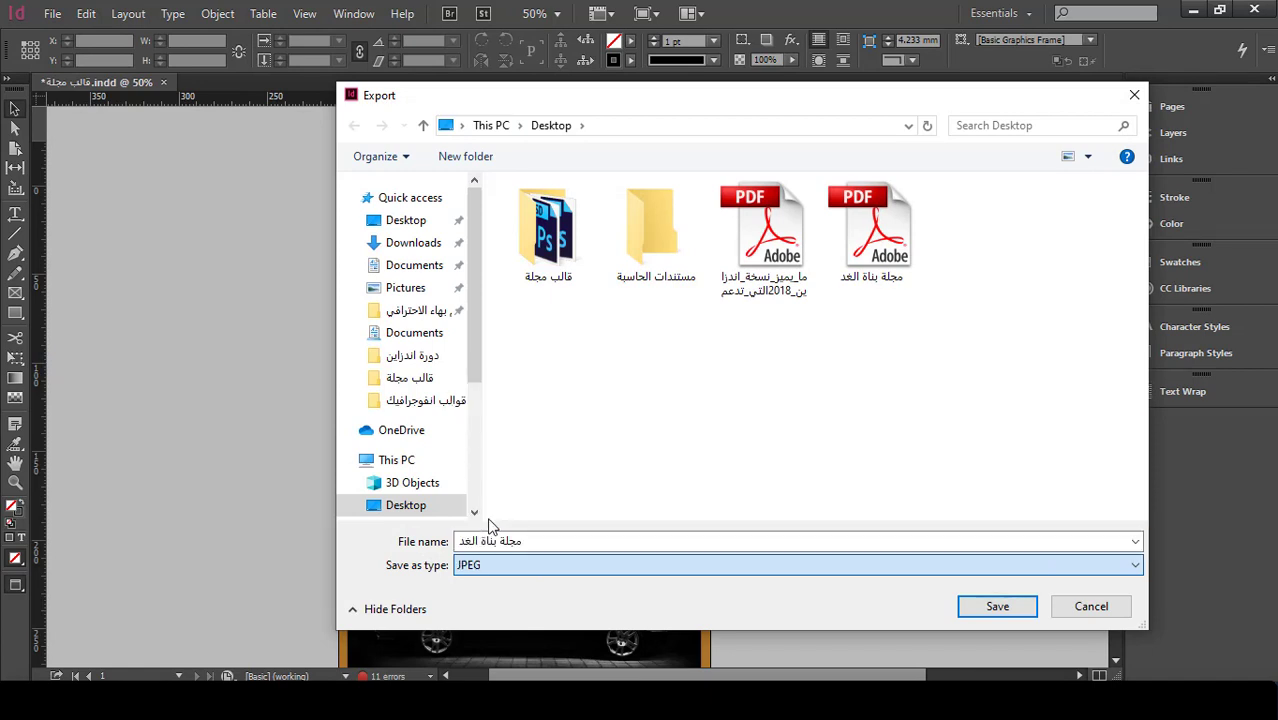
- Create a Desktop folder named "مجلة بناة الغد" and save the JPEG export in it under the file name "مجلة بناة الغد"
click(485, 156)
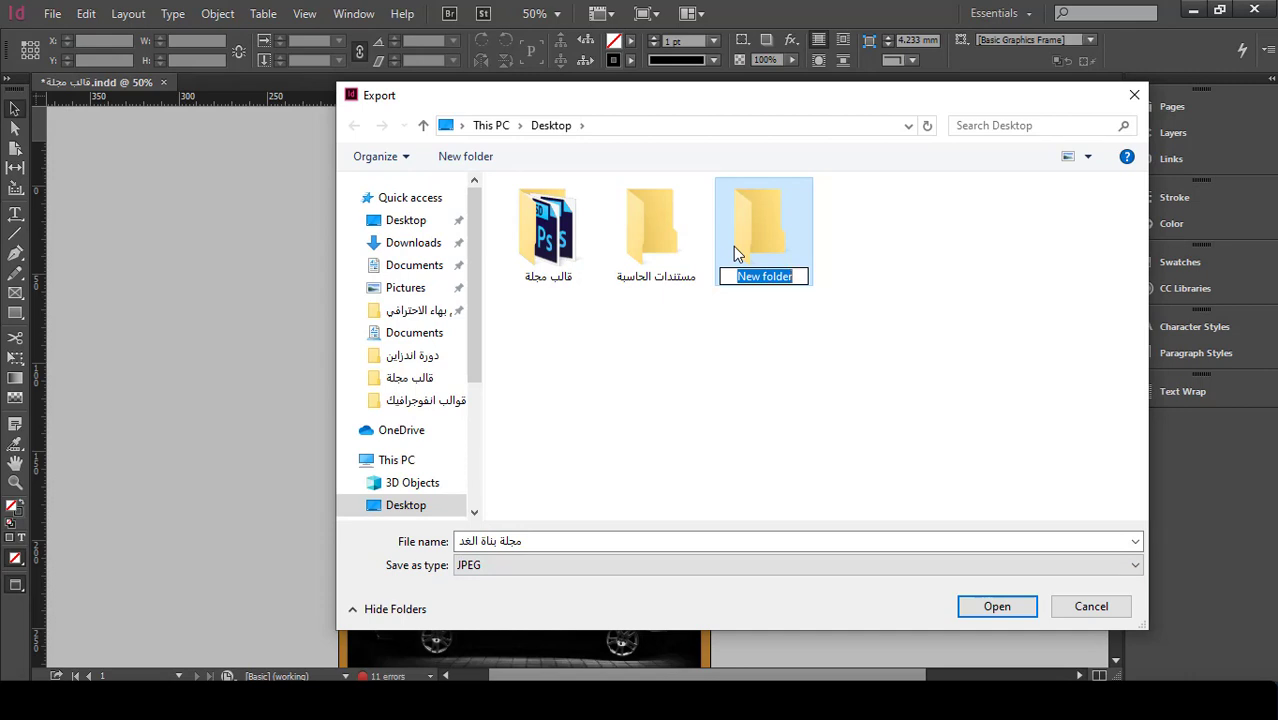
text(مجلة بناة الغد)
key(Return)
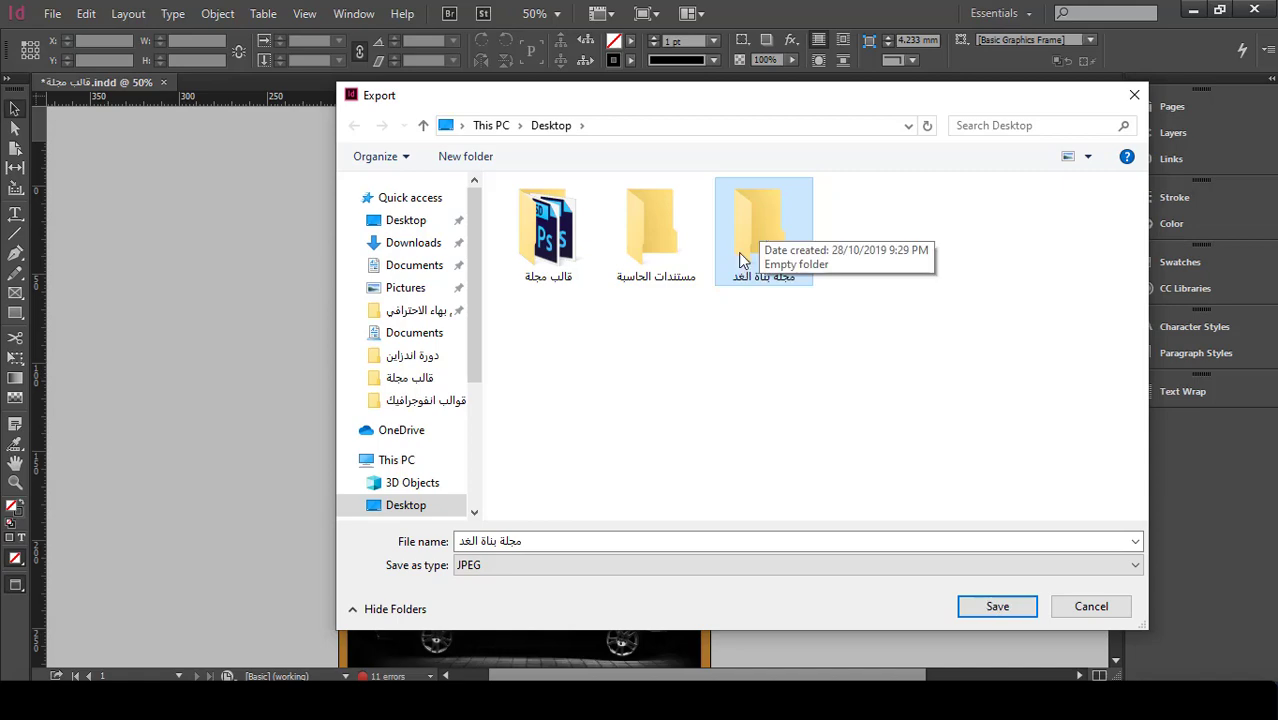
double_click(761, 222)
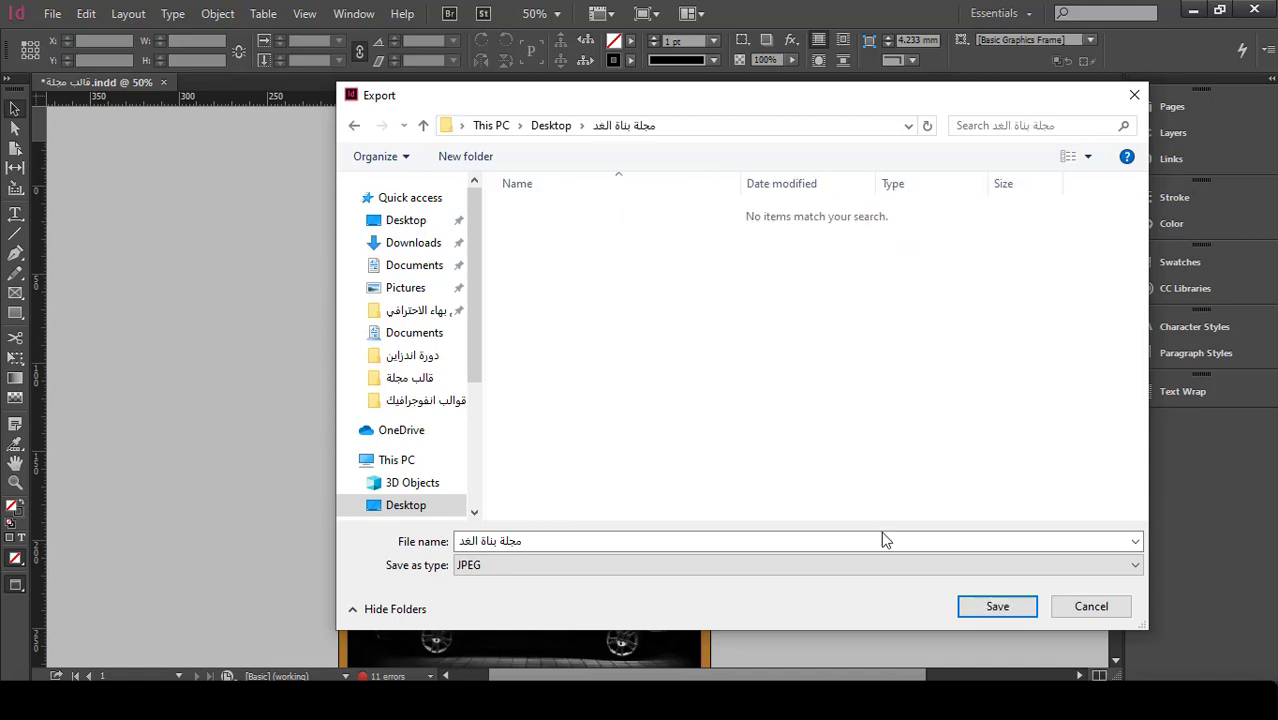
click(994, 605)
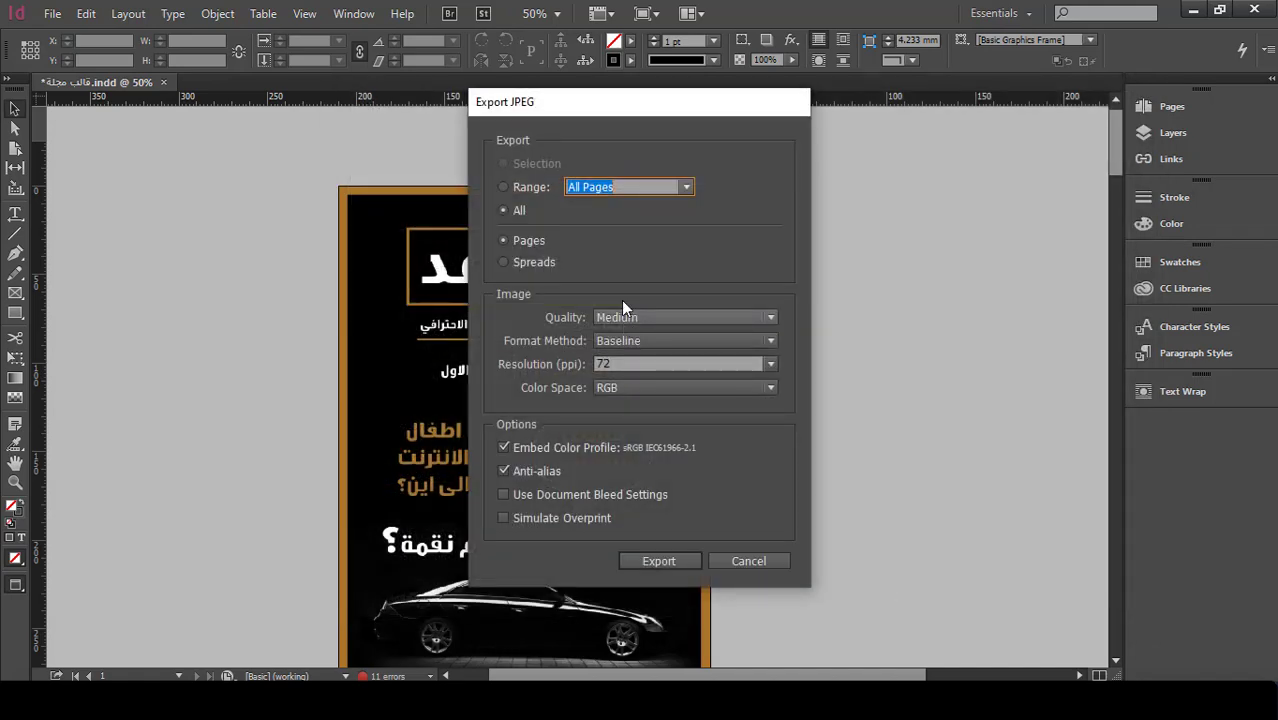
- Export all pages as separate JPEG images at 300 ppi resolution and High quality
click(628, 361)
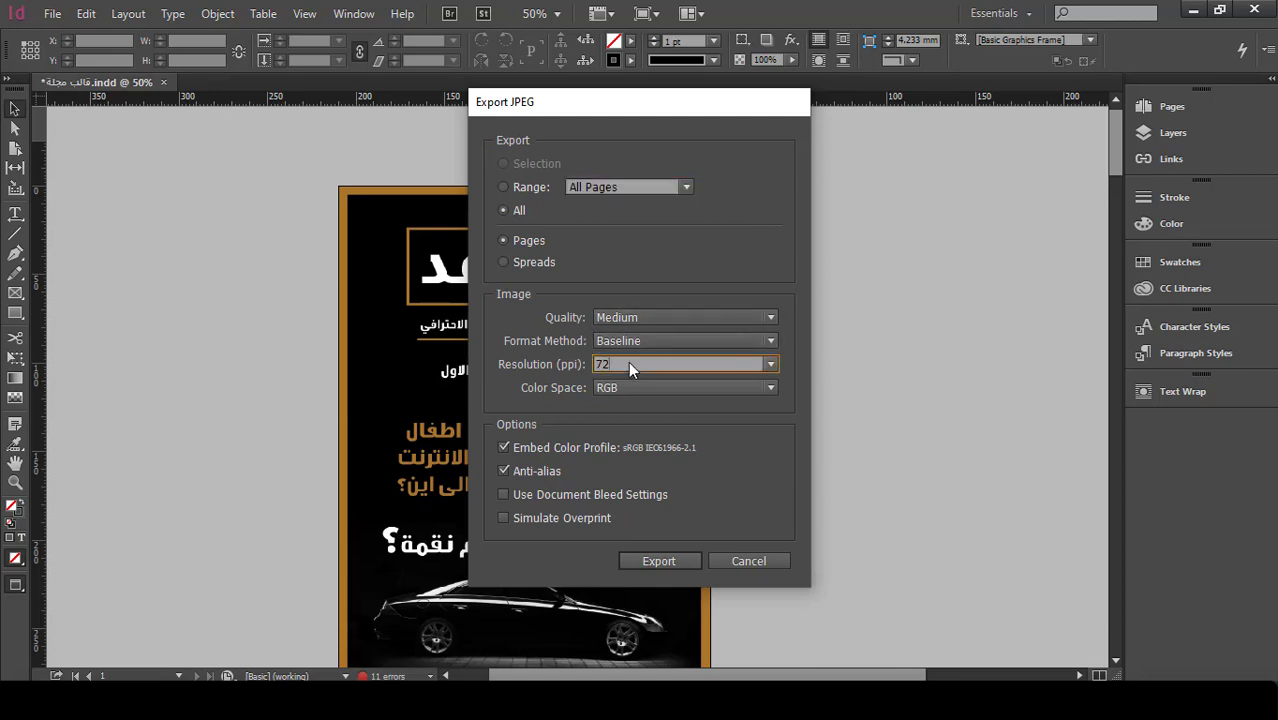
click(770, 366)
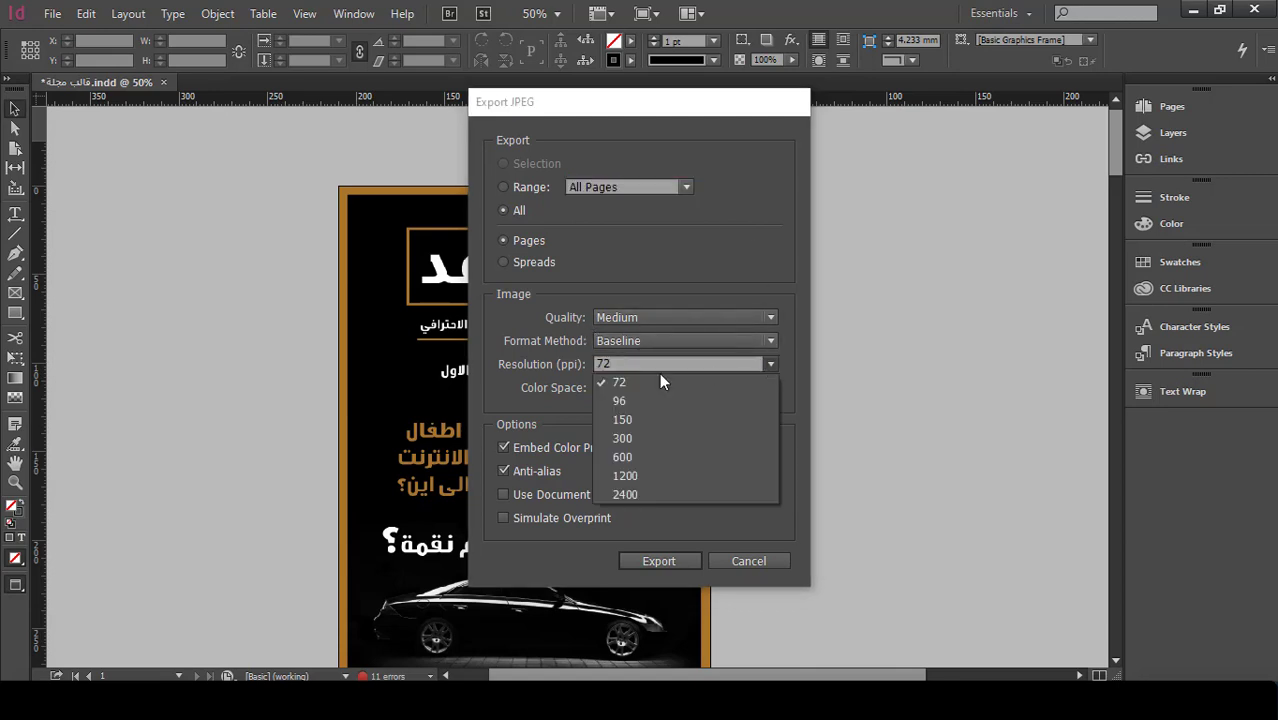
click(622, 437)
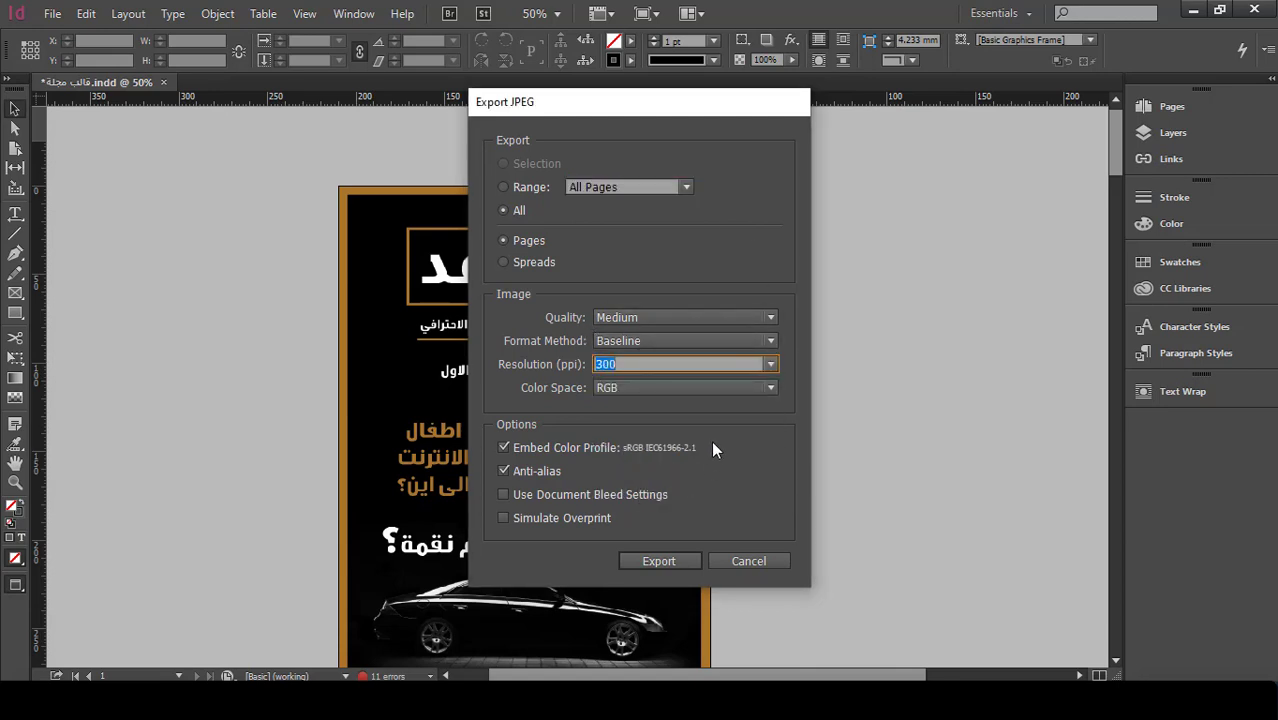
click(652, 319)
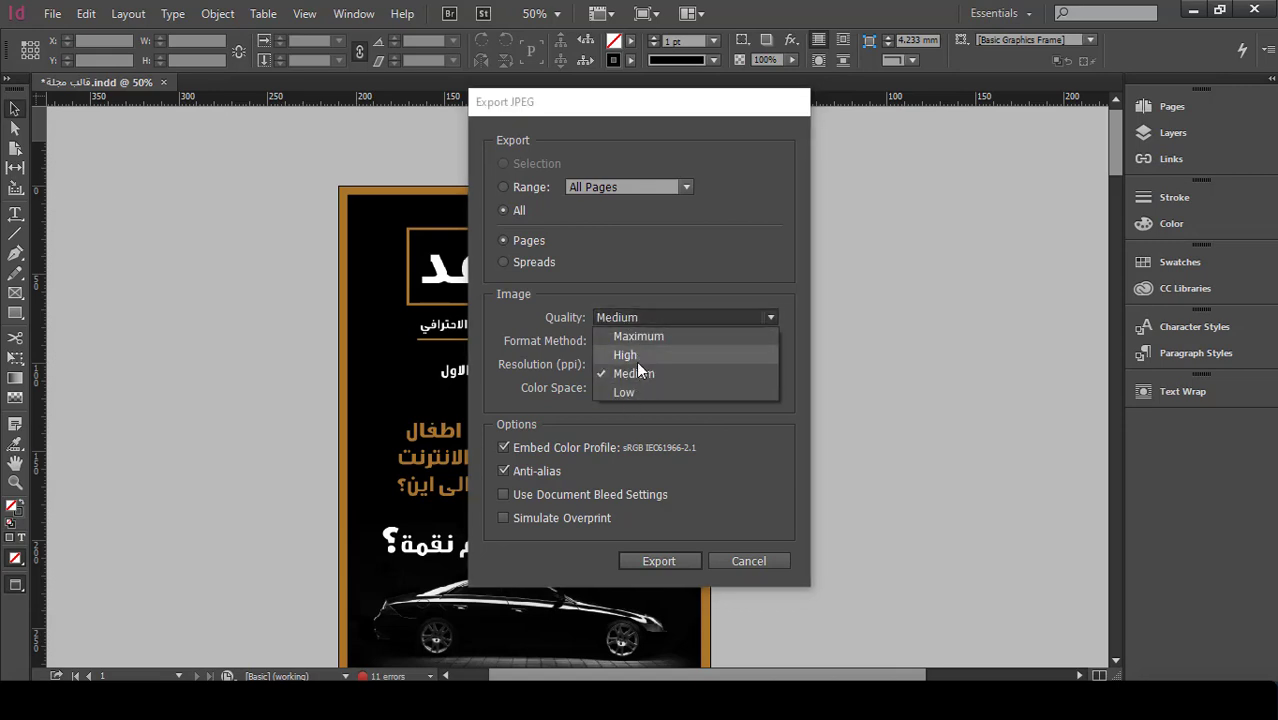
click(638, 355)
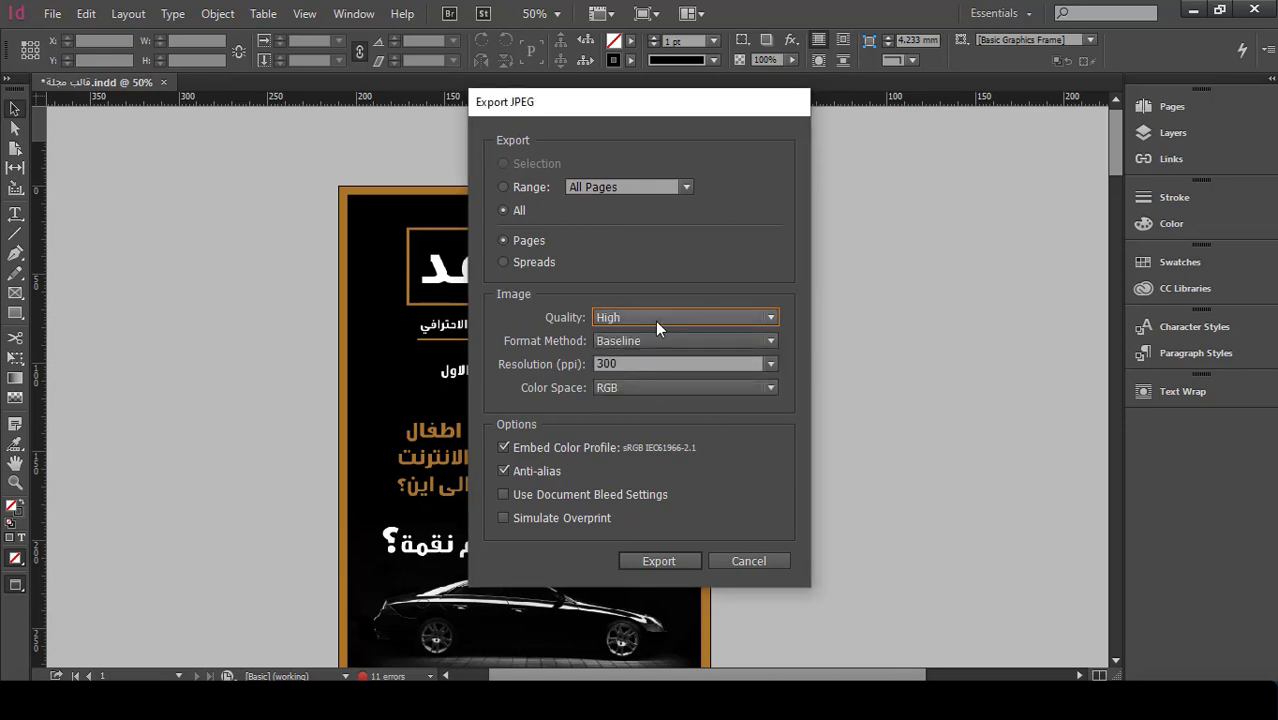
click(651, 316)
click(650, 355)
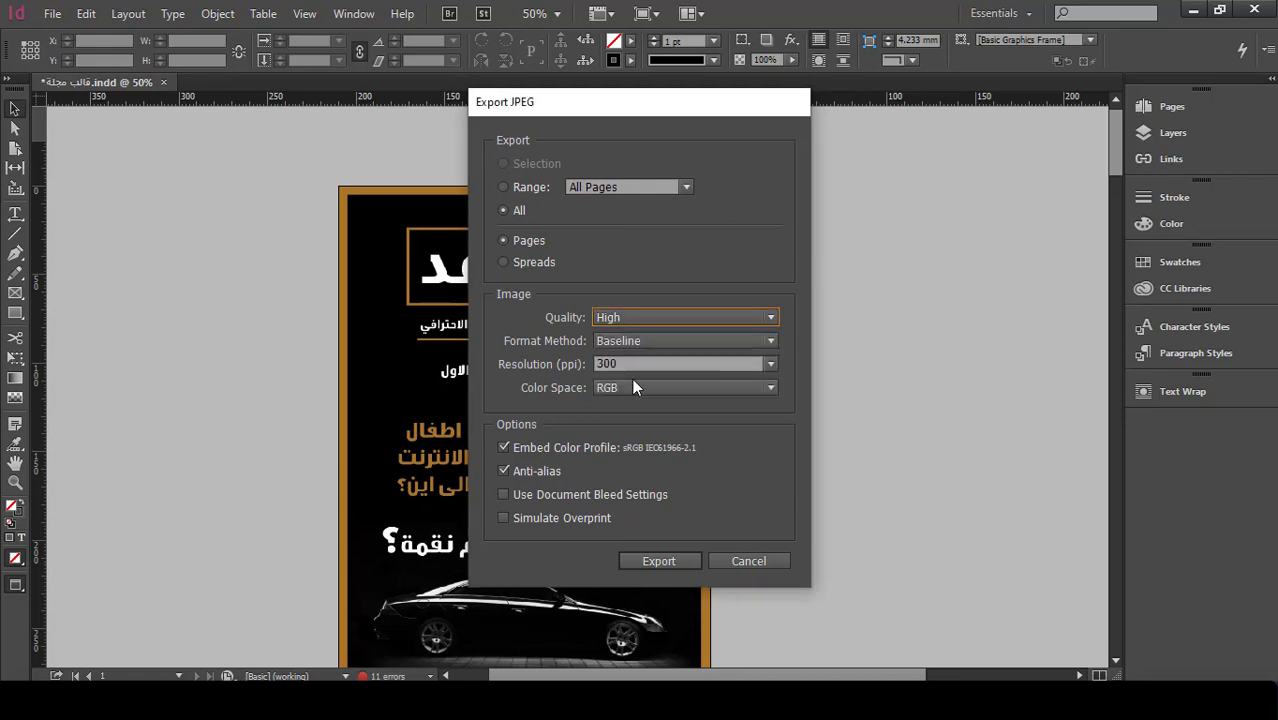
click(666, 560)
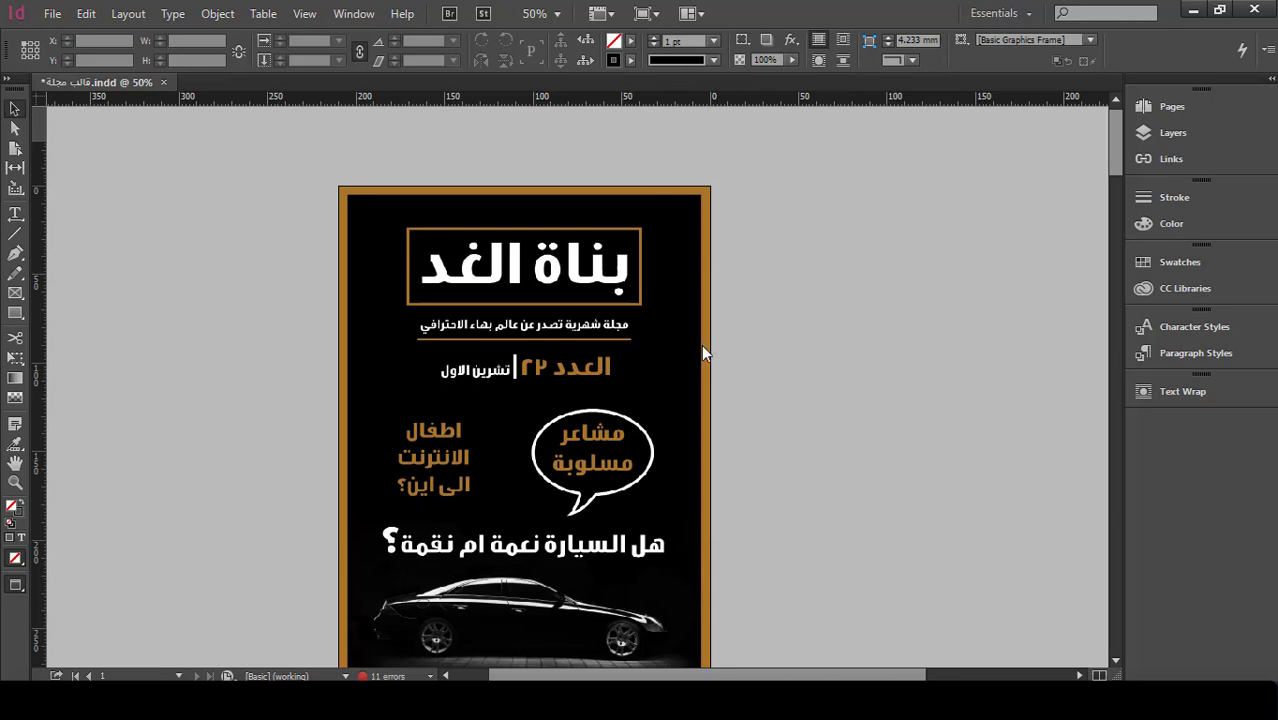
- Open the "مجلة بناة الغد" folder on the Desktop and delete all the exported single-page images
click(1193, 10)
double_click(187, 45)
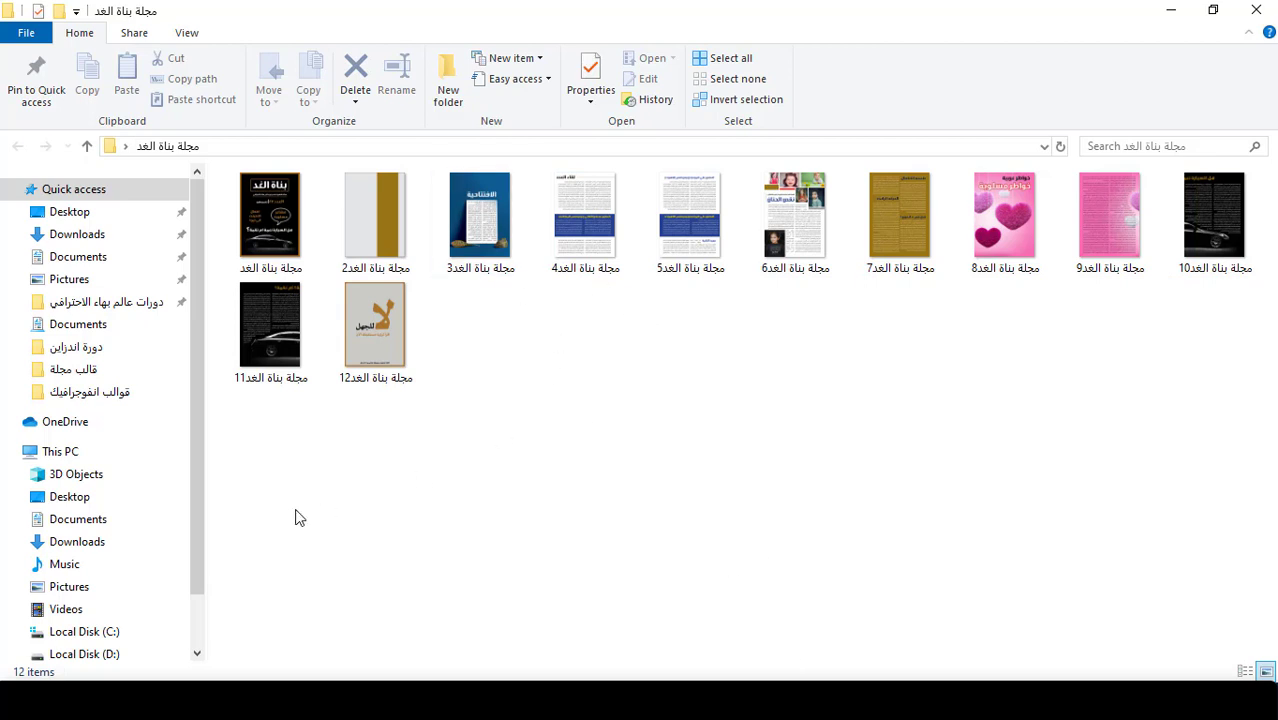
drag(262, 484, 1262, 170)
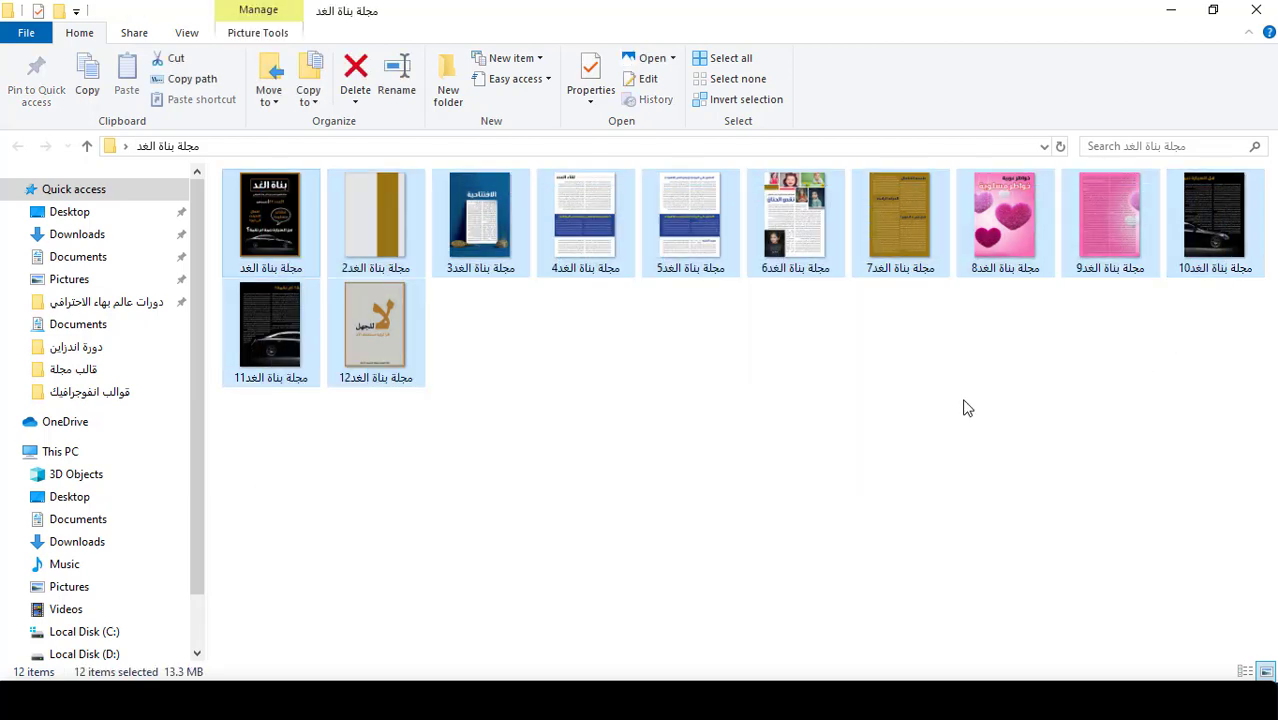
key(Delete)
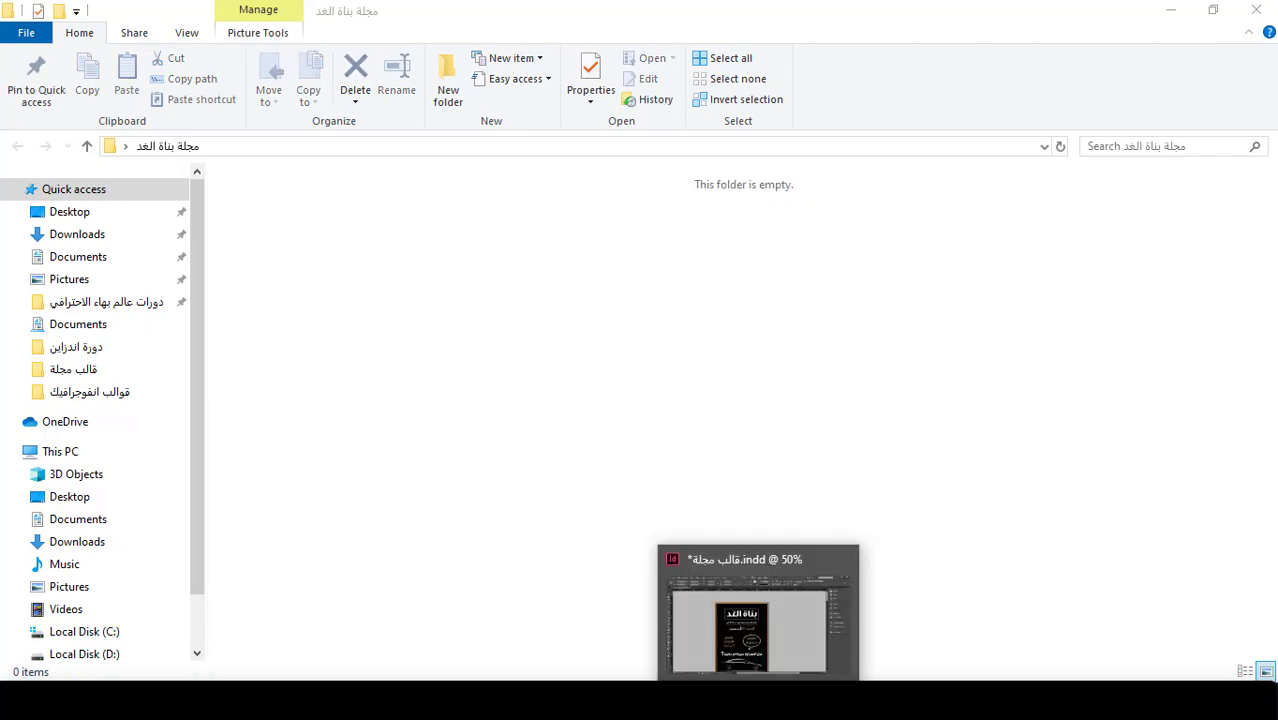
- Return to InDesign and export all pages as JPEG spreads named "مجلة بناة الغد" into the same folder, at High quality and 300 ppi
click(758, 700)
click(52, 14)
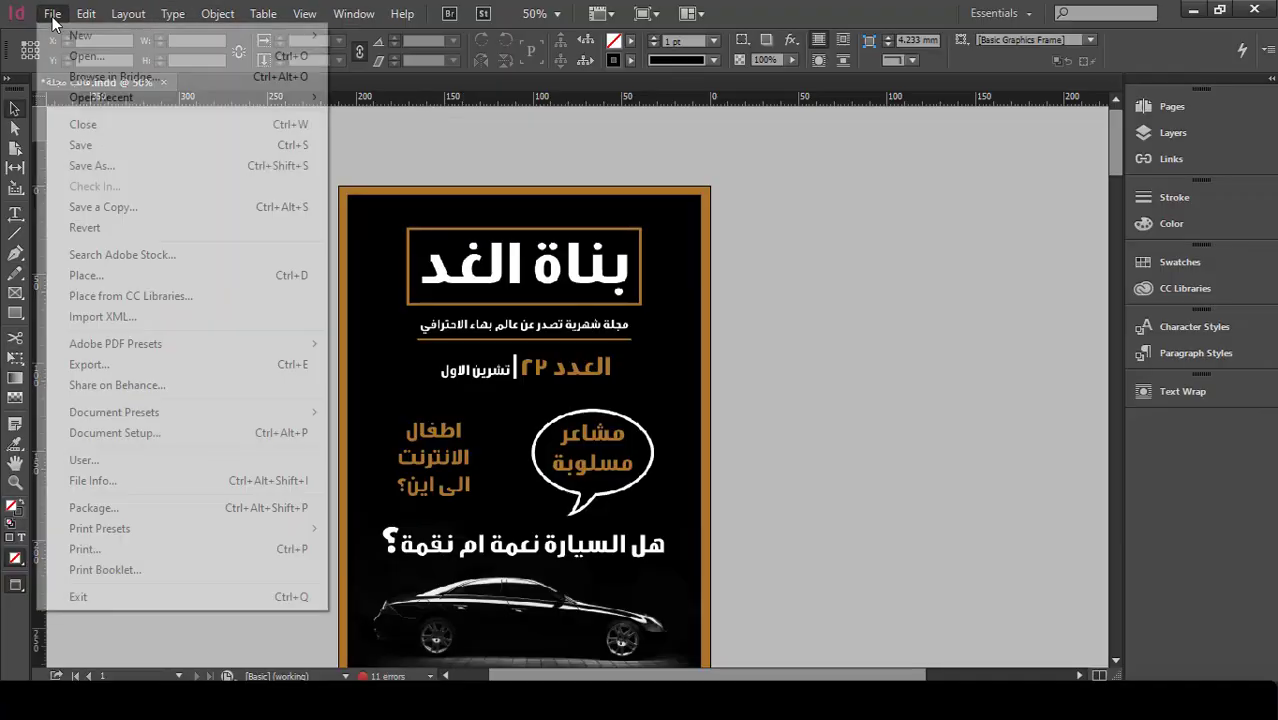
click(106, 363)
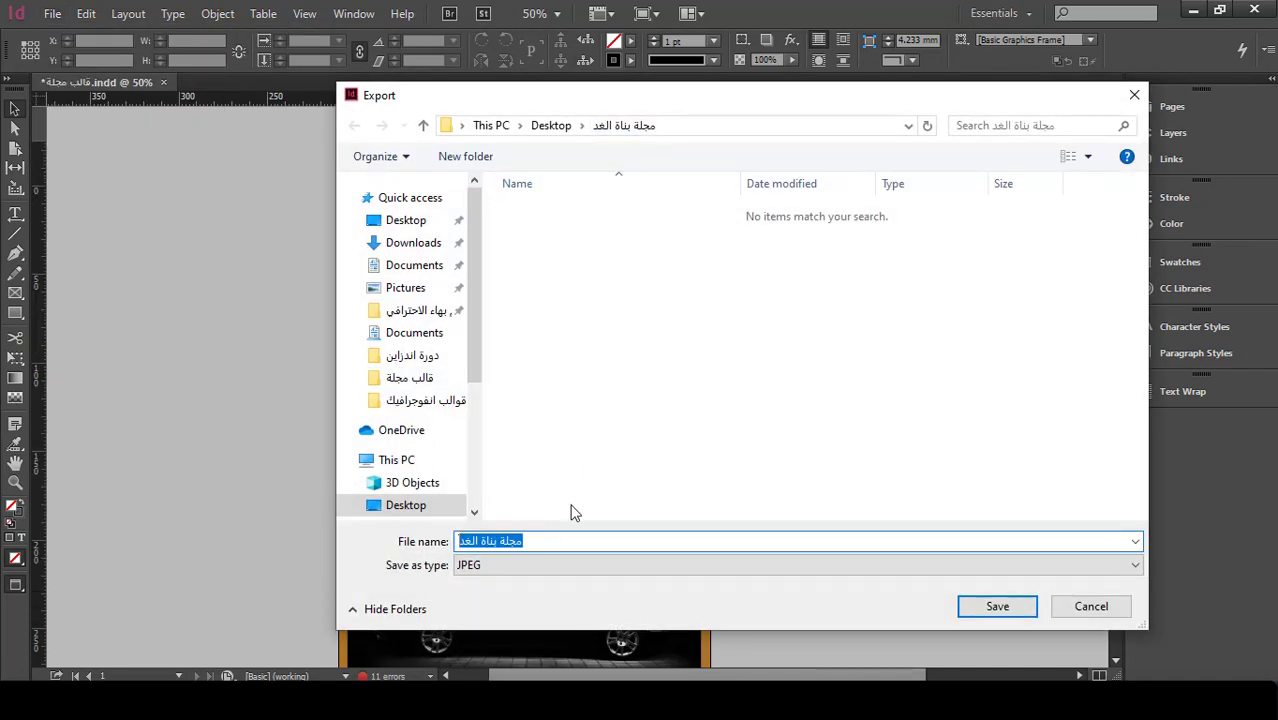
click(1000, 604)
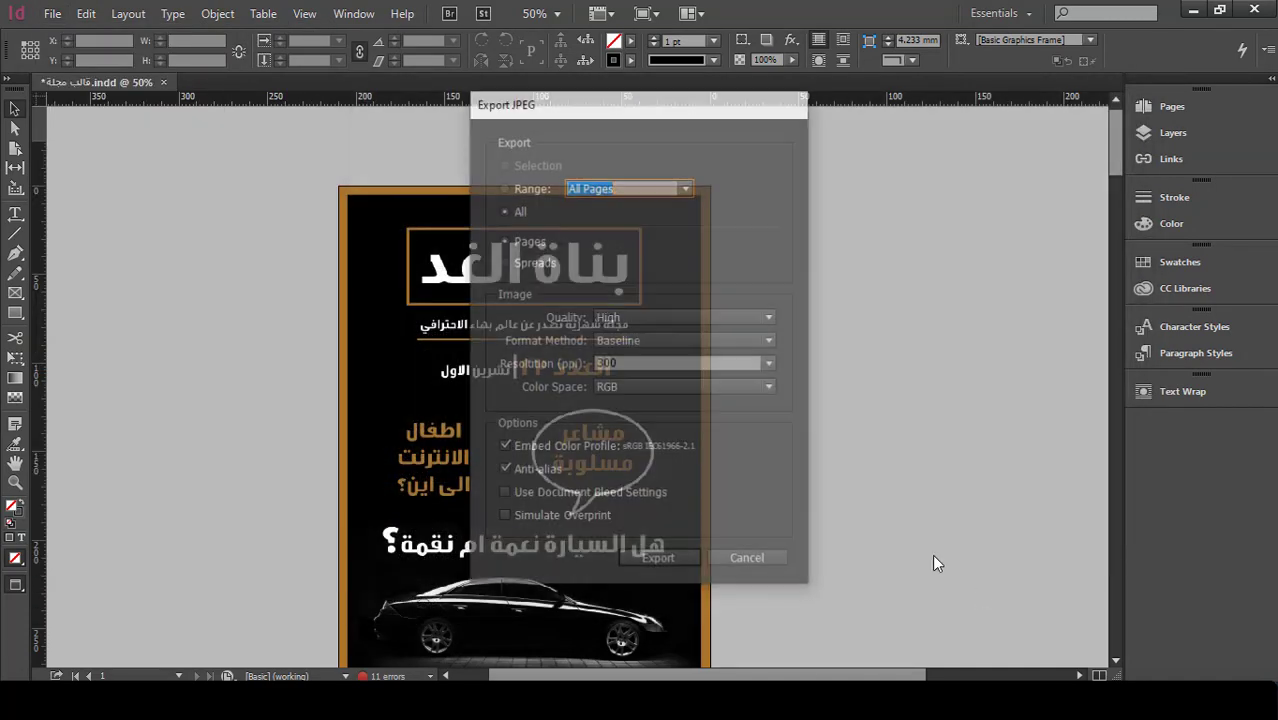
click(503, 262)
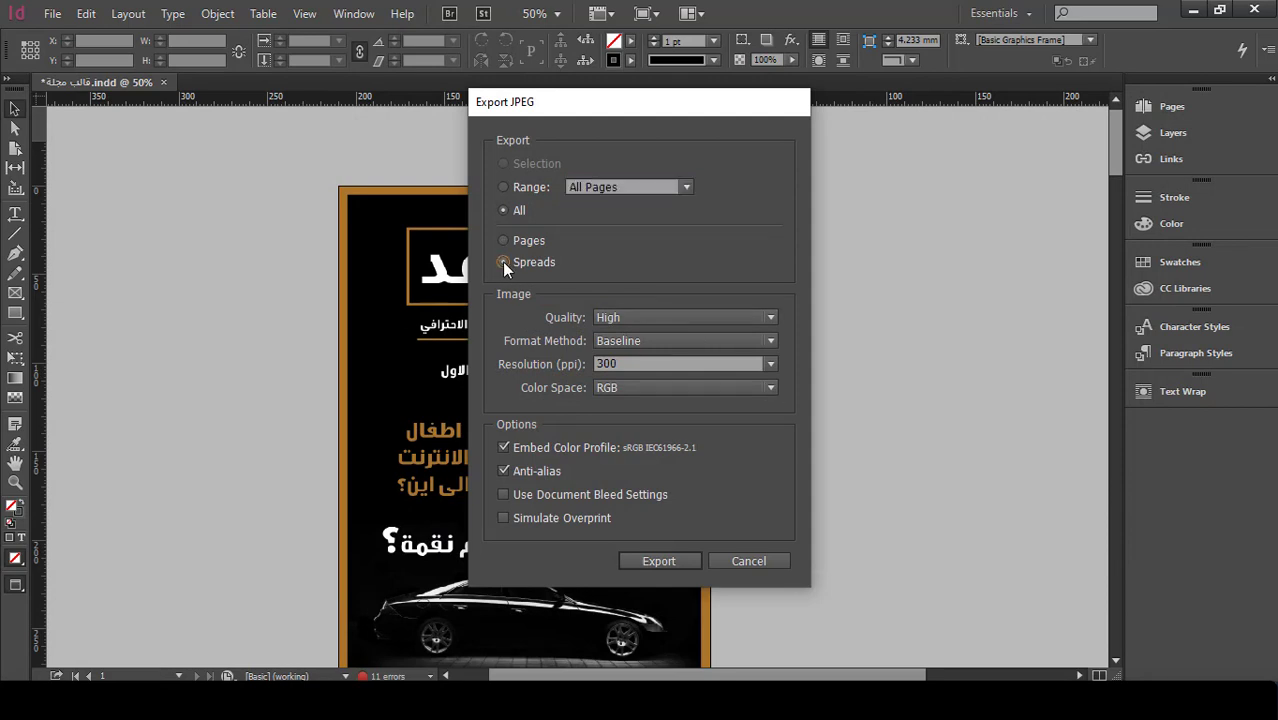
click(653, 341)
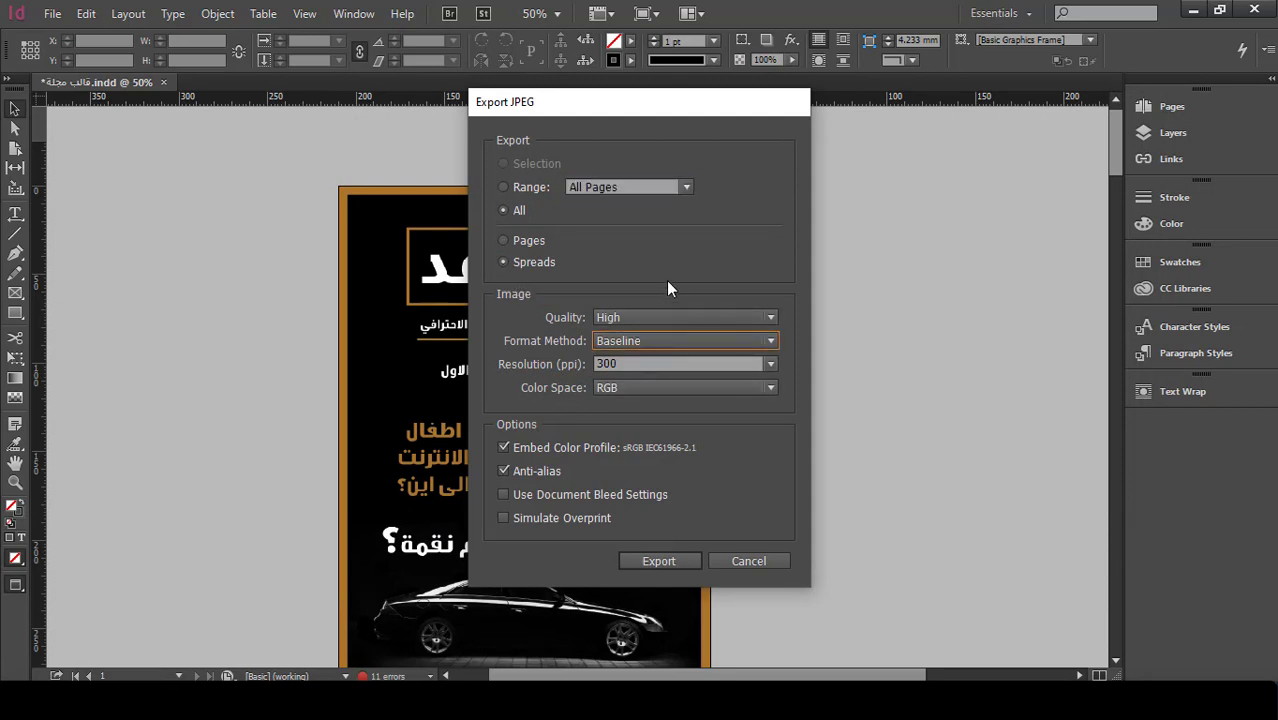
click(620, 317)
click(632, 354)
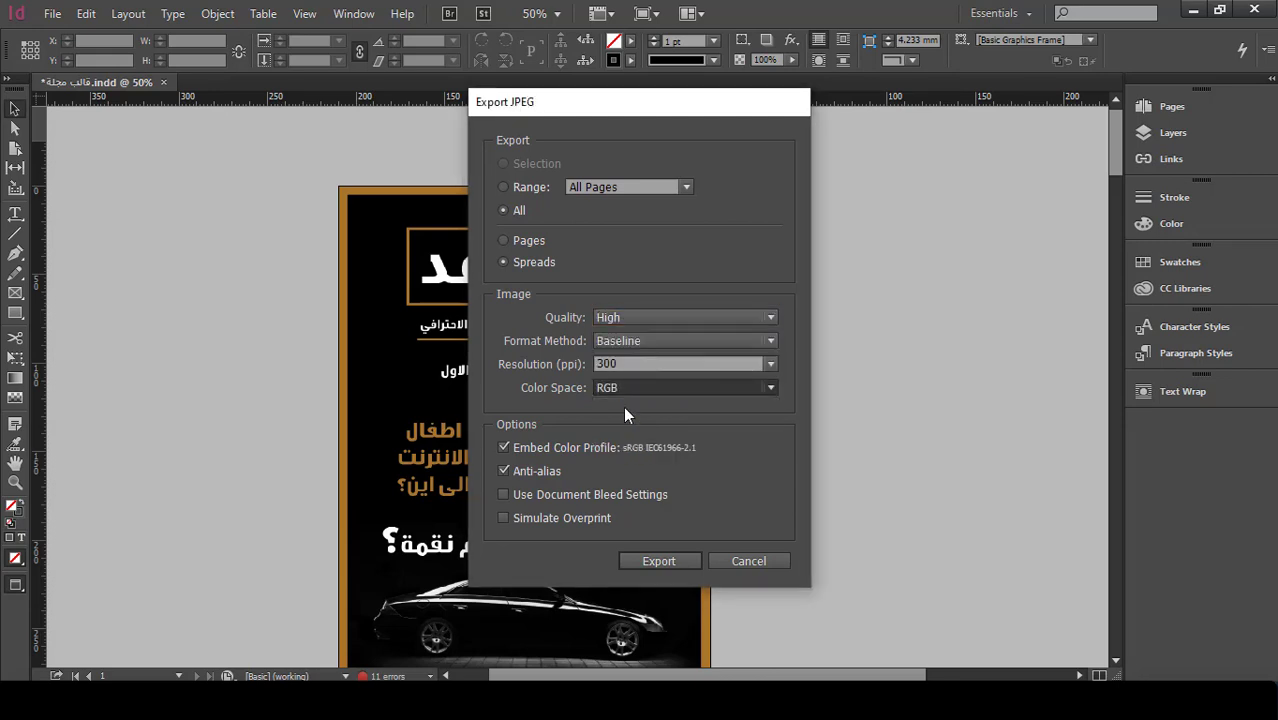
click(631, 361)
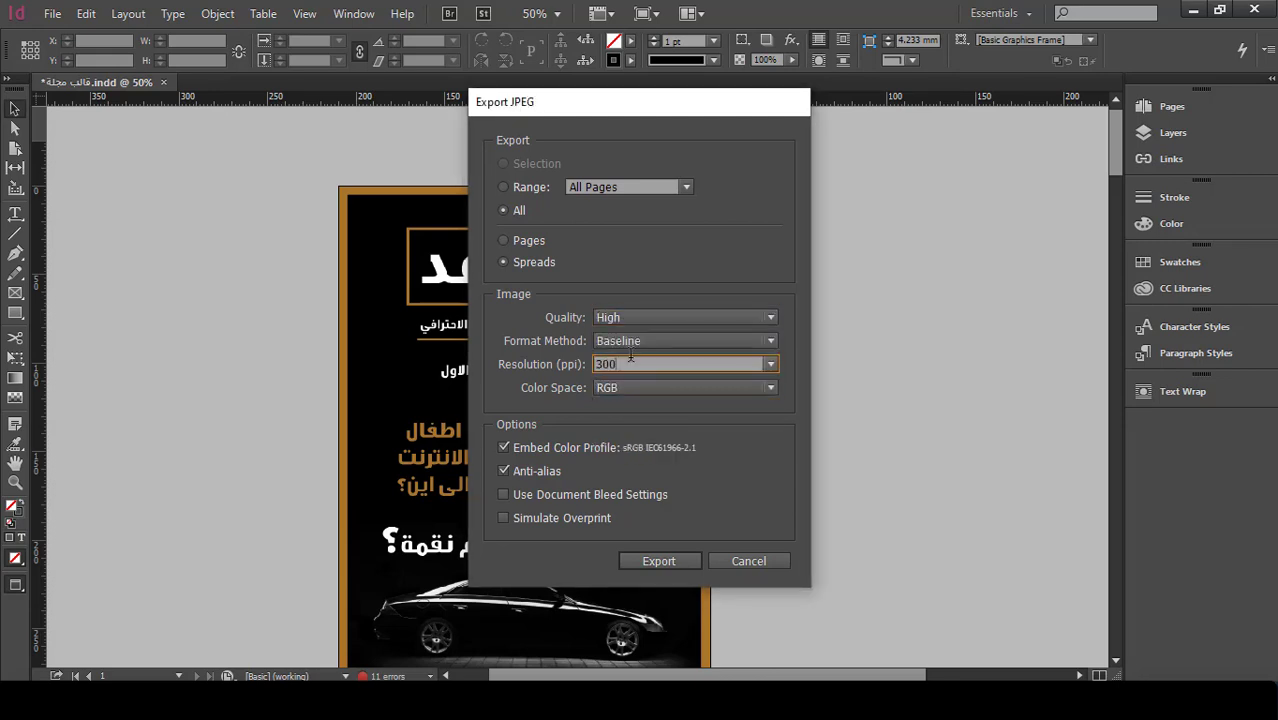
click(660, 561)
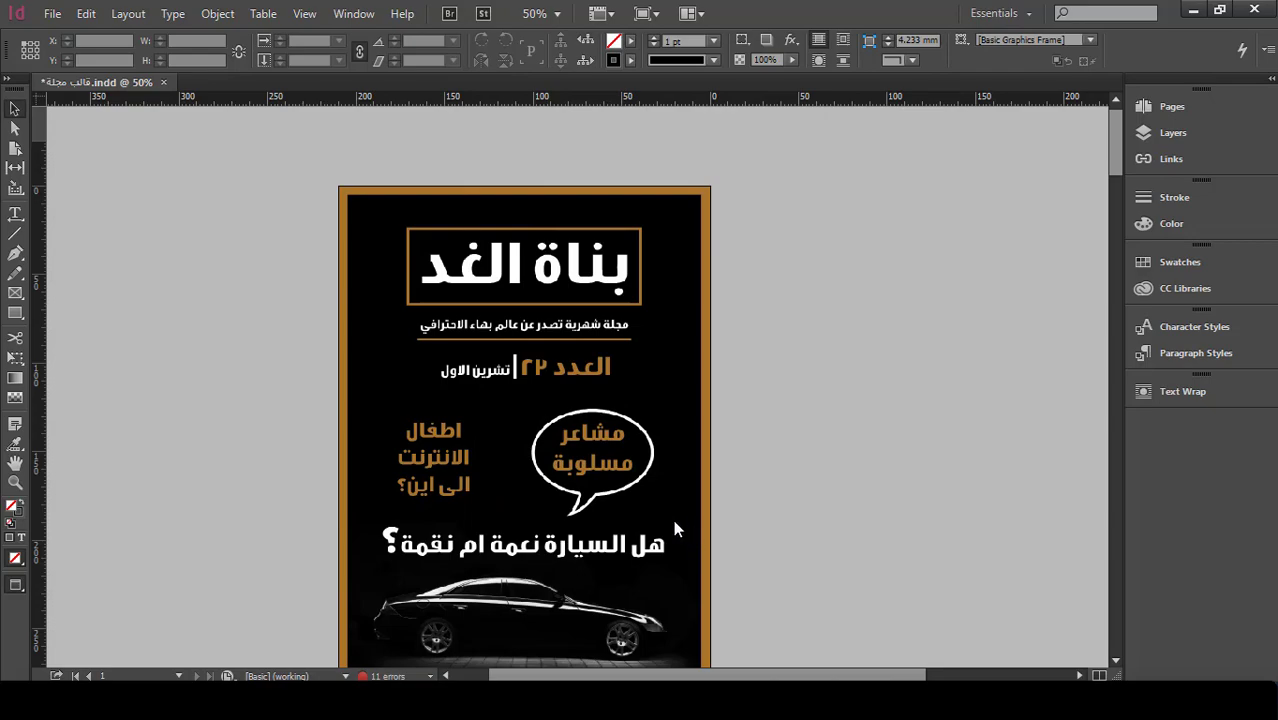
- Switch back to the export folder and open the spread image "مجلة بناة الغد3"
key(alt+Tab)
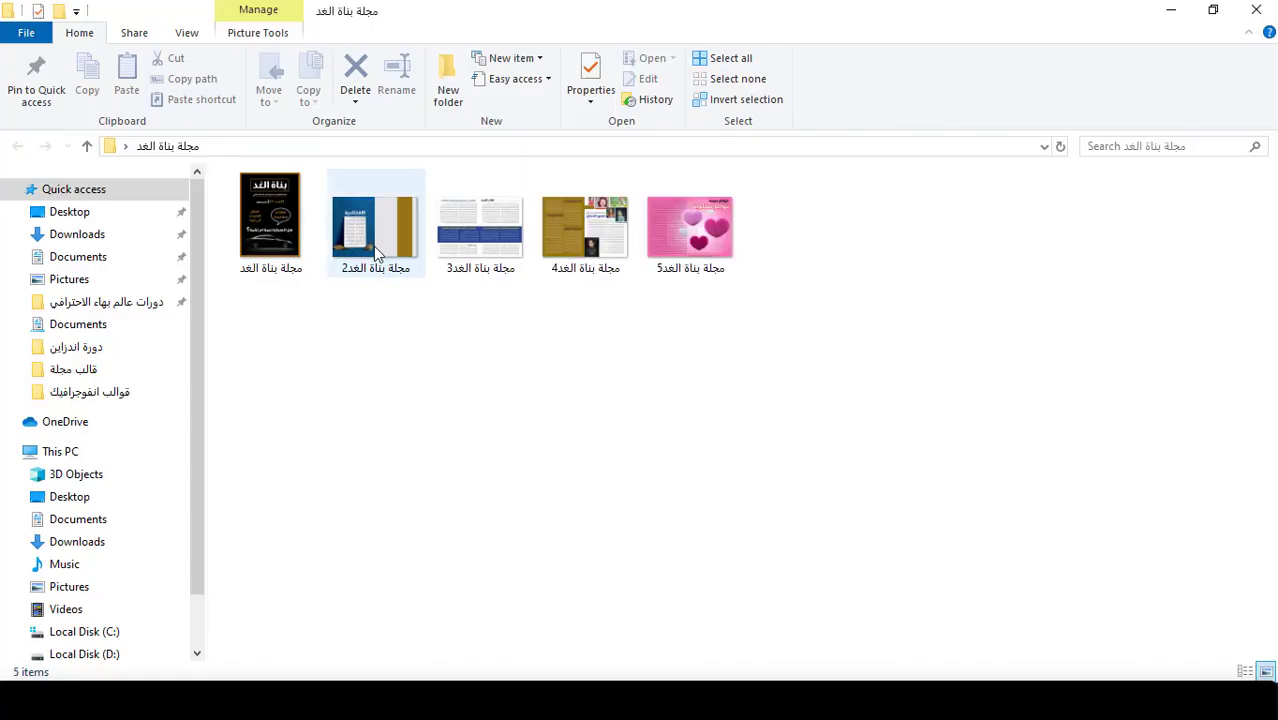
double_click(480, 248)
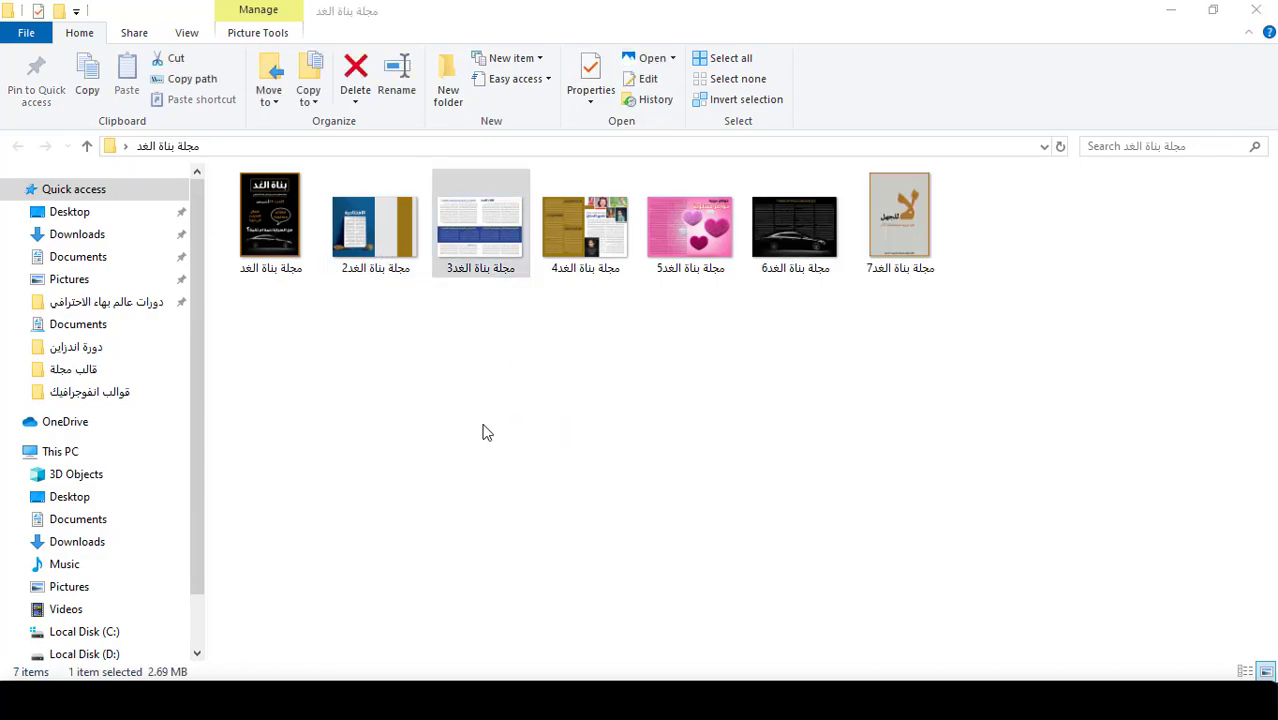